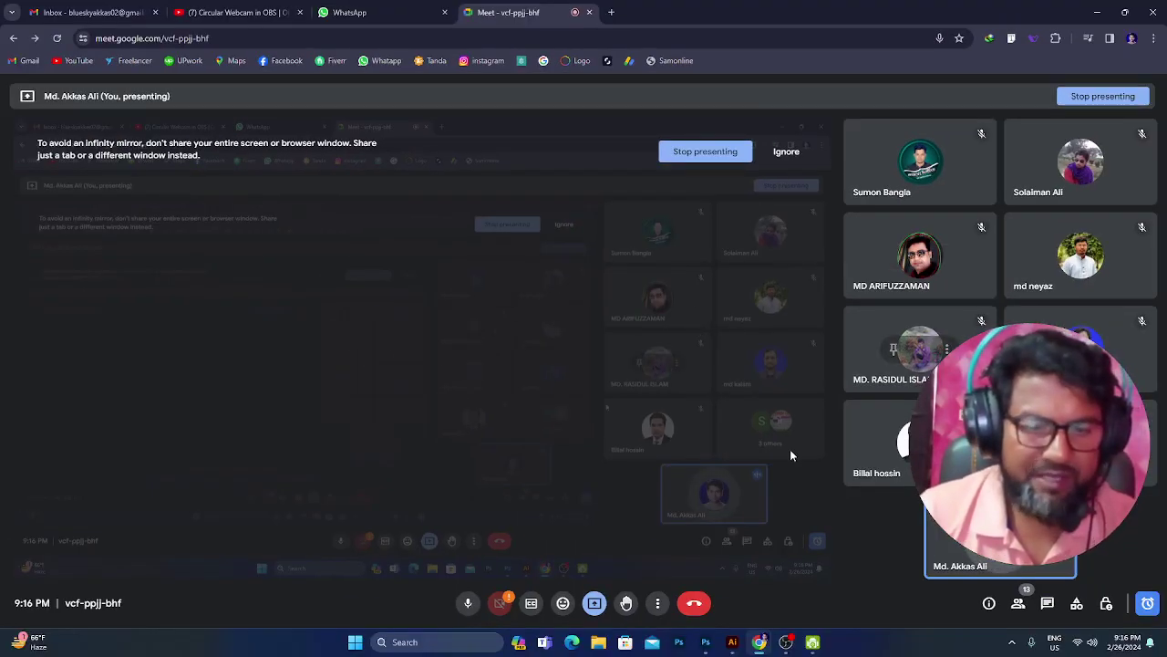
Step: Switch from Google Meet to Adobe Illustrator 2021 using its taskbar icon
left_click(733, 642)
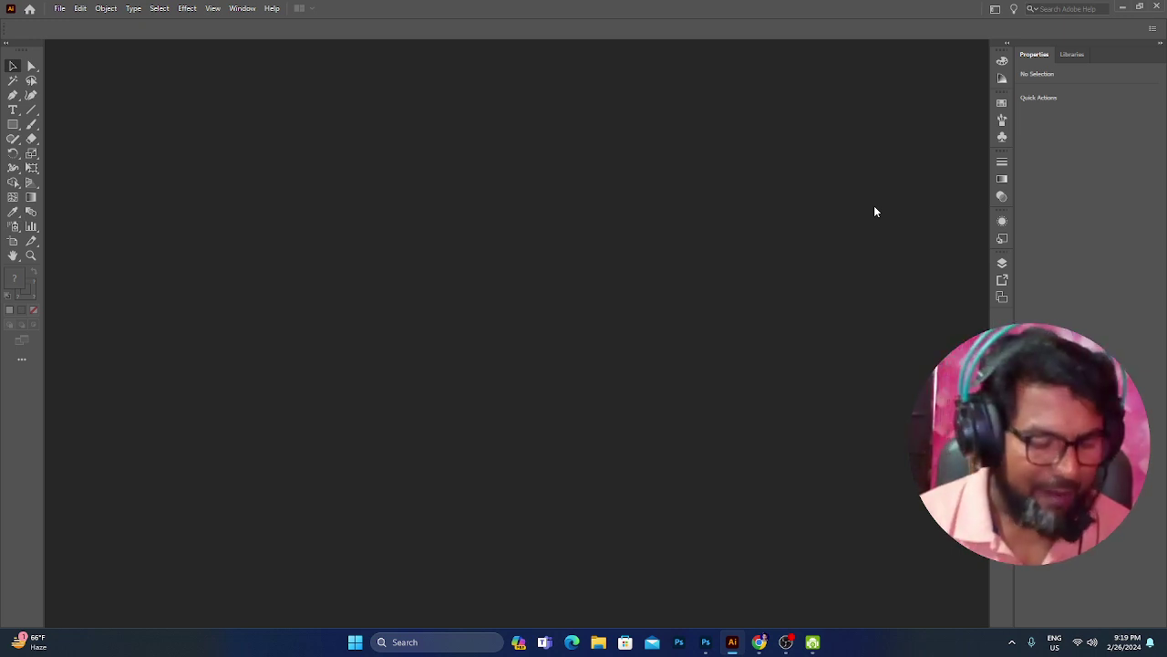
Step: Create a new A4 landscape document (841.89 x 595.28 pt), Untitled-2
key("ctrl+n")
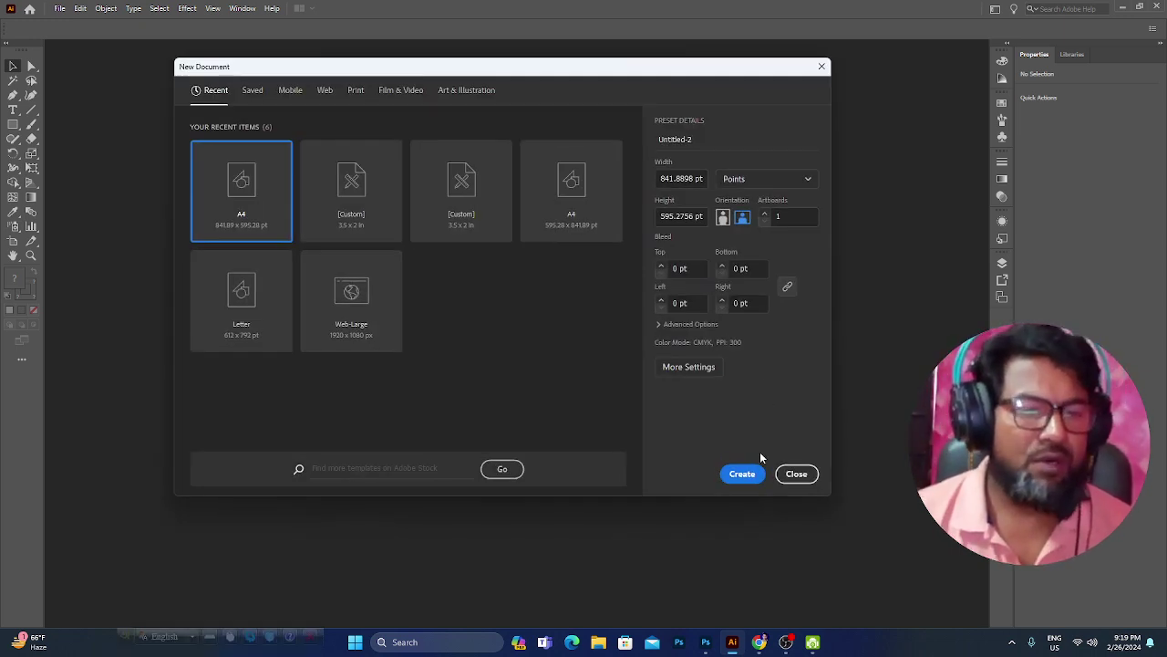
left_click(741, 475)
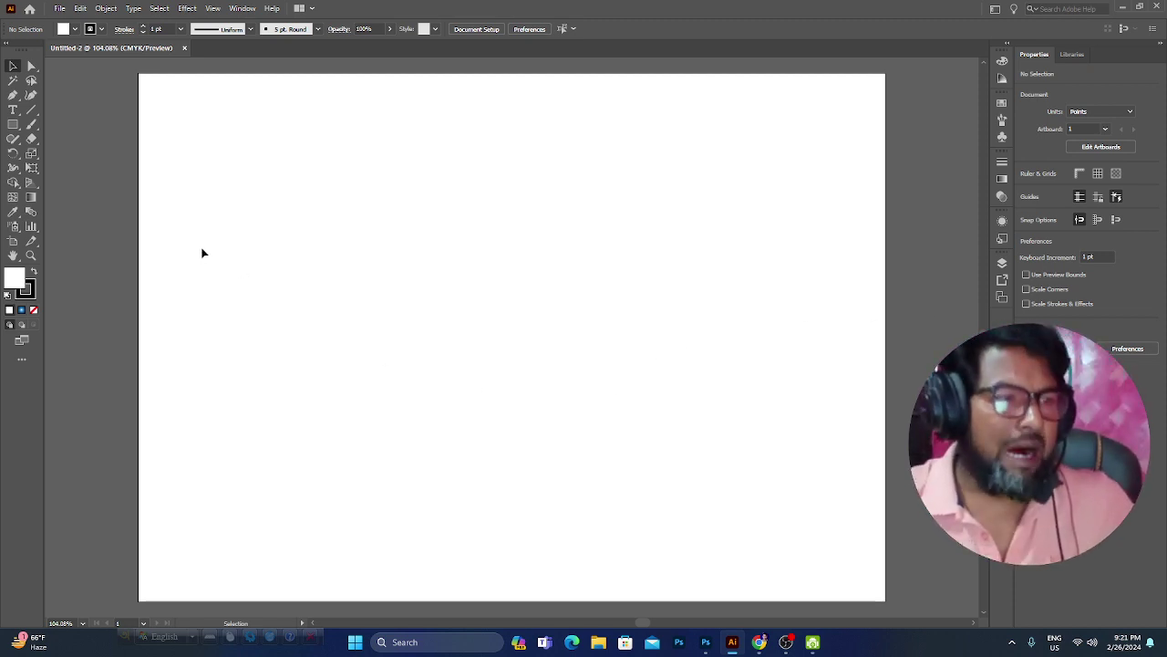
Step: Select the Pen Tool from the path-drawing tool flyout
right_click(11, 96)
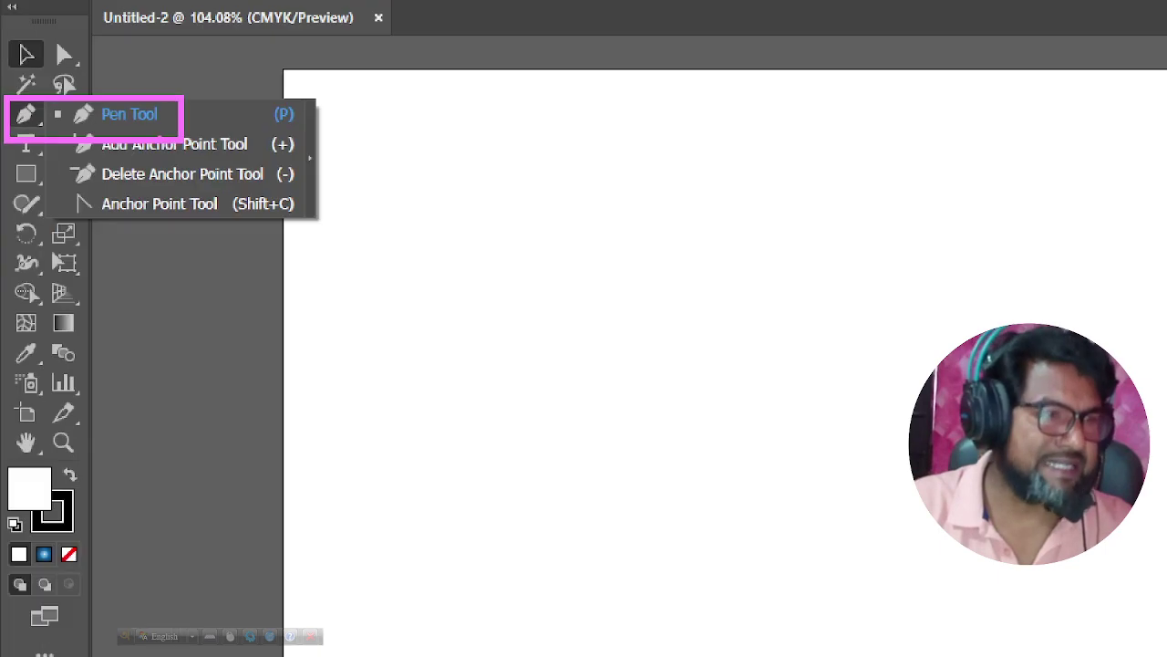
left_click(11, 99)
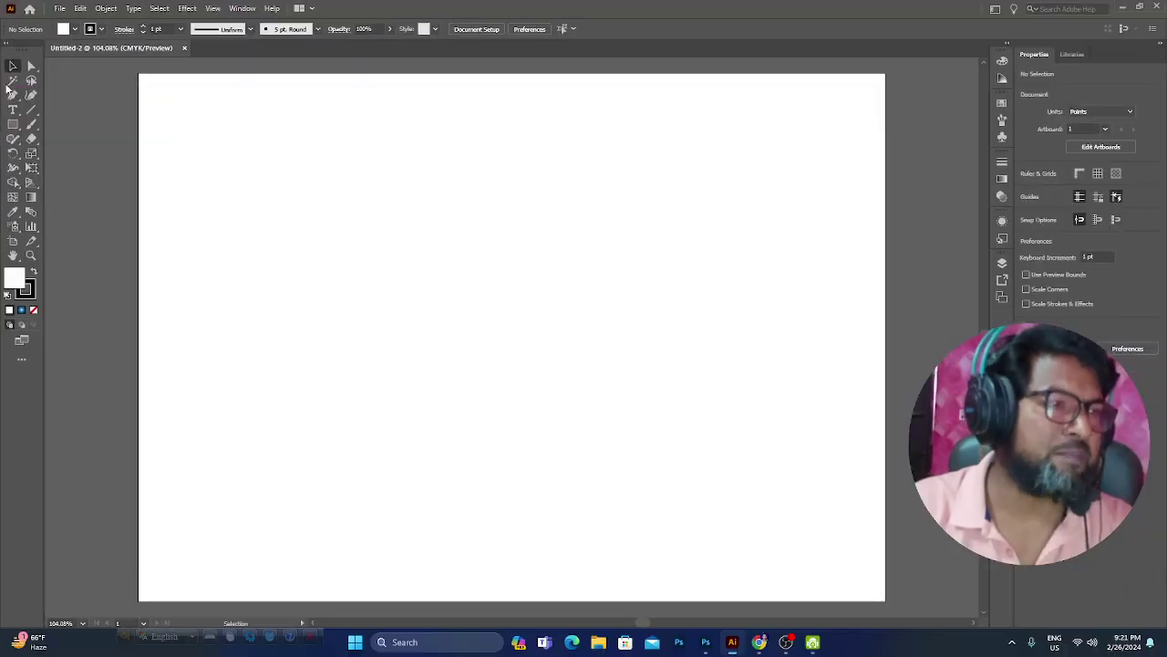
left_click(11, 98)
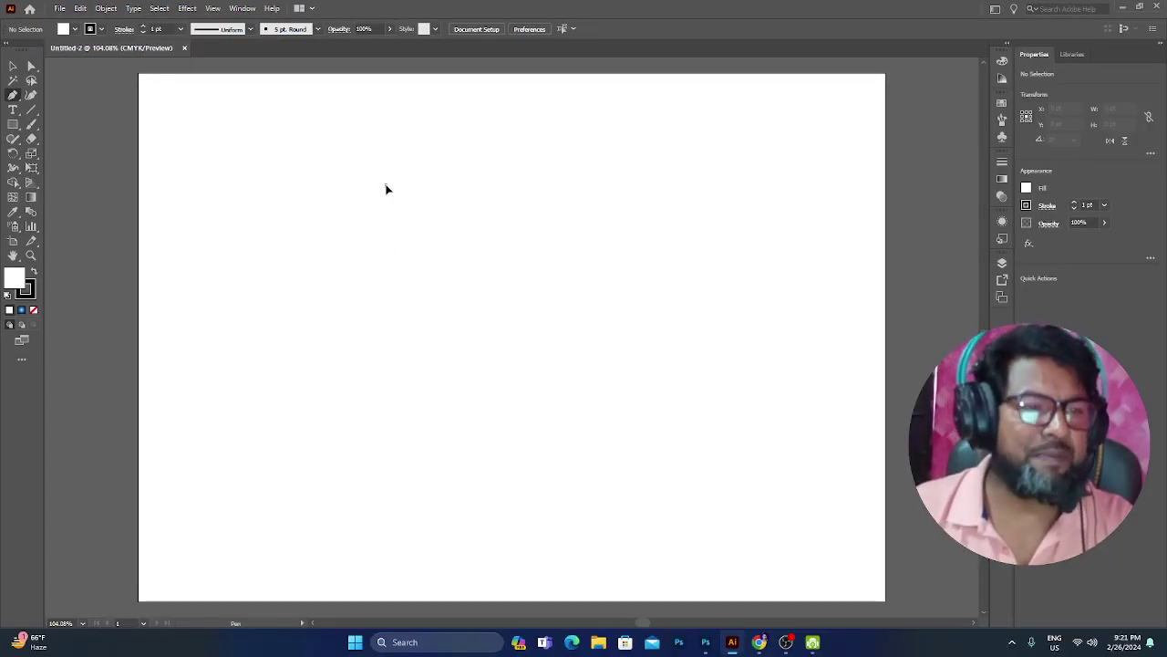
Step: Place the outline's corner anchors and close the path at its starting anchor
left_click(386, 189)
left_click(482, 209)
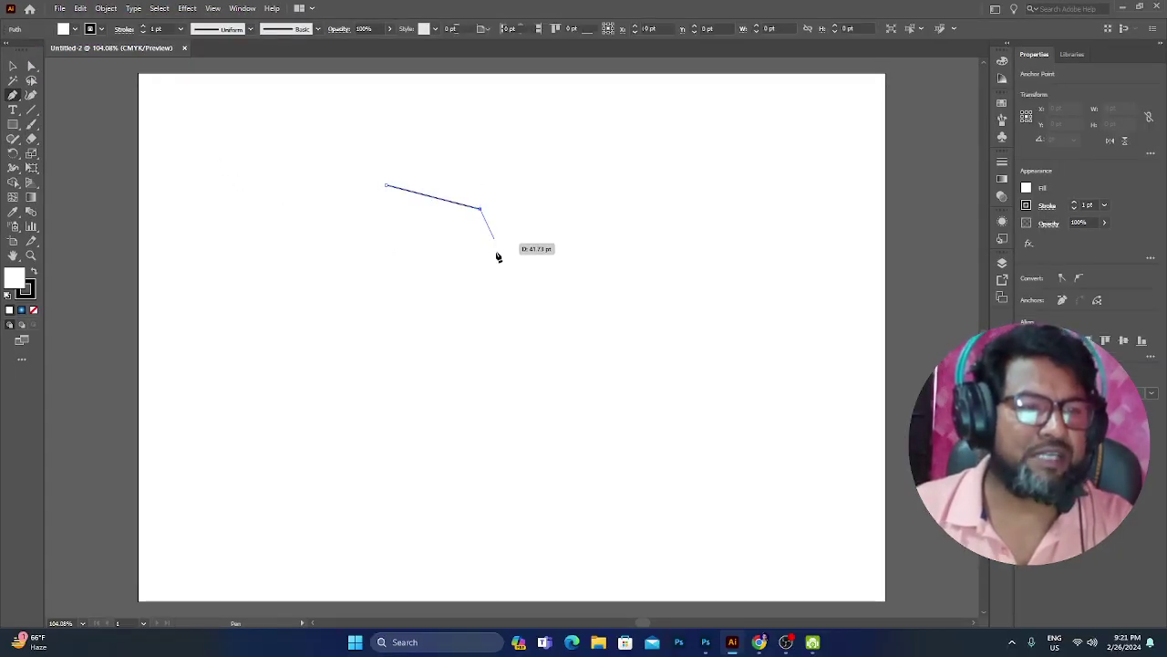
left_click(493, 270)
left_click(351, 336)
left_click(283, 262)
left_click(367, 176)
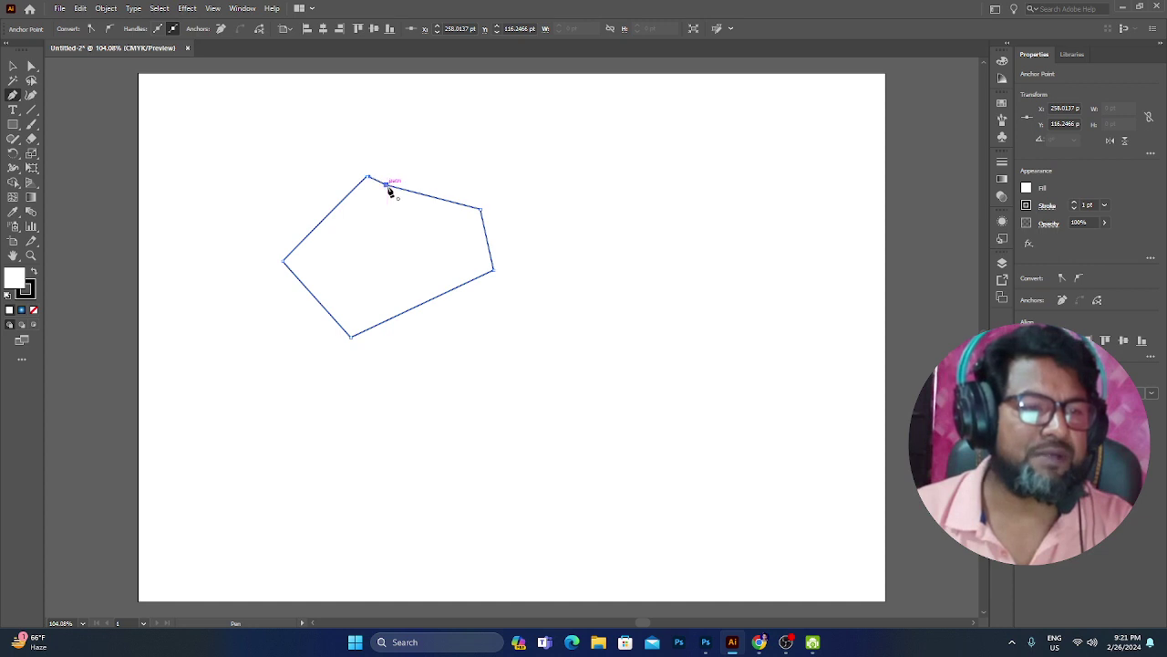
left_click(387, 187)
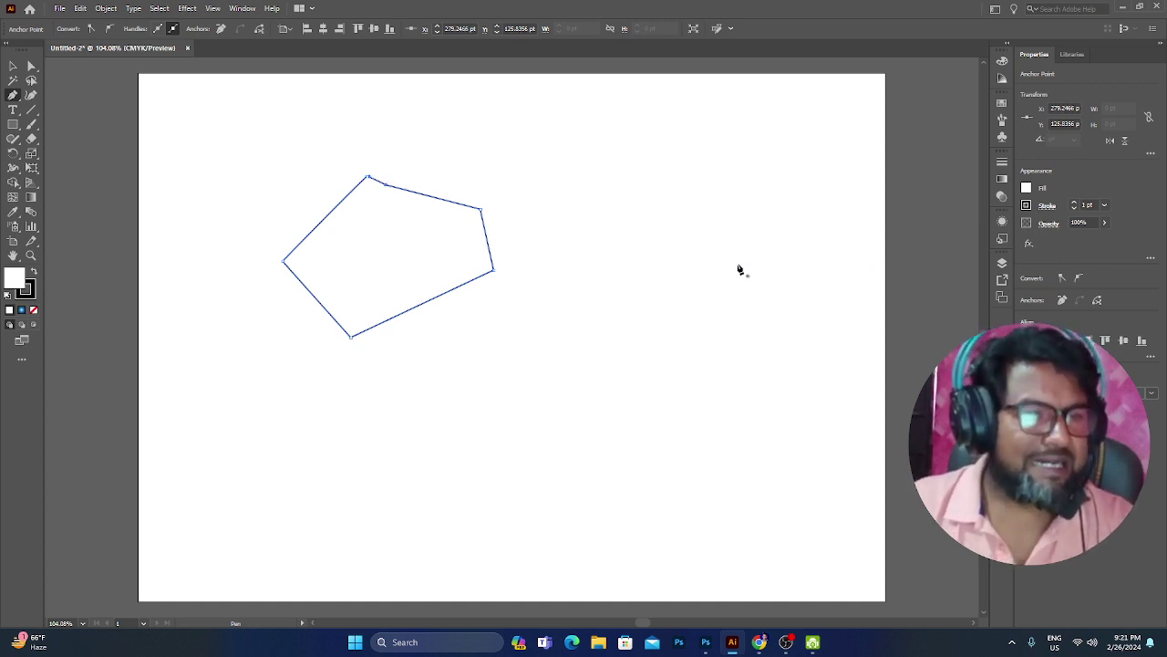
Step: Finish the path at the top anchor and switch to the Selection tool
key("ctrl")
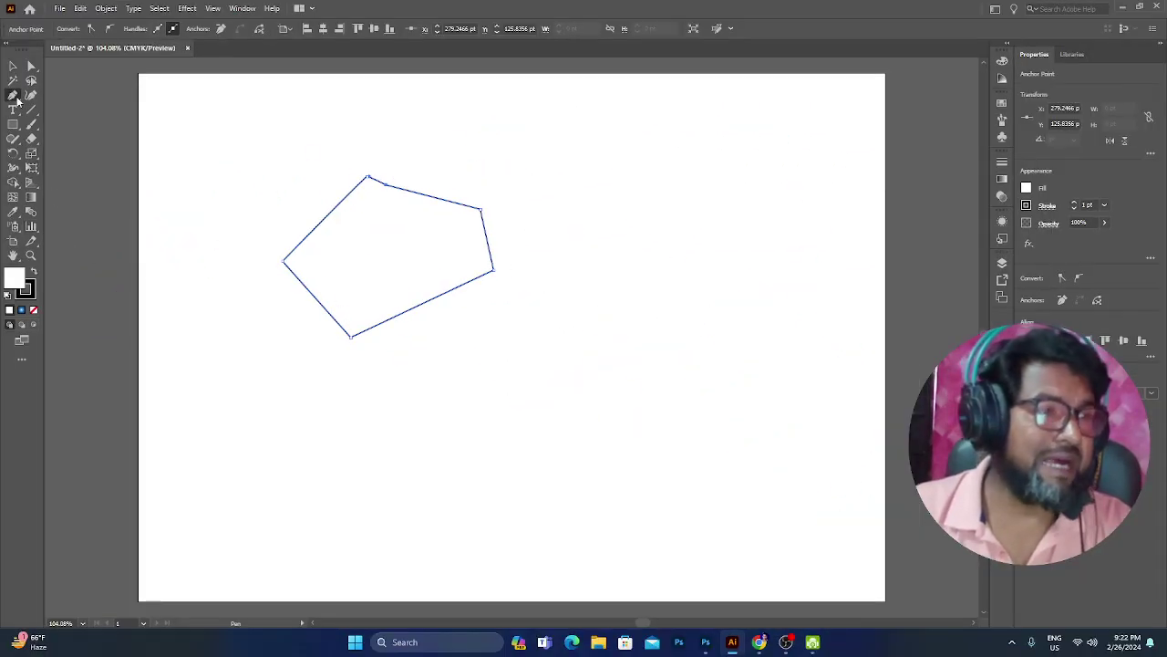
left_click(13, 95)
left_click(381, 185)
key("v")
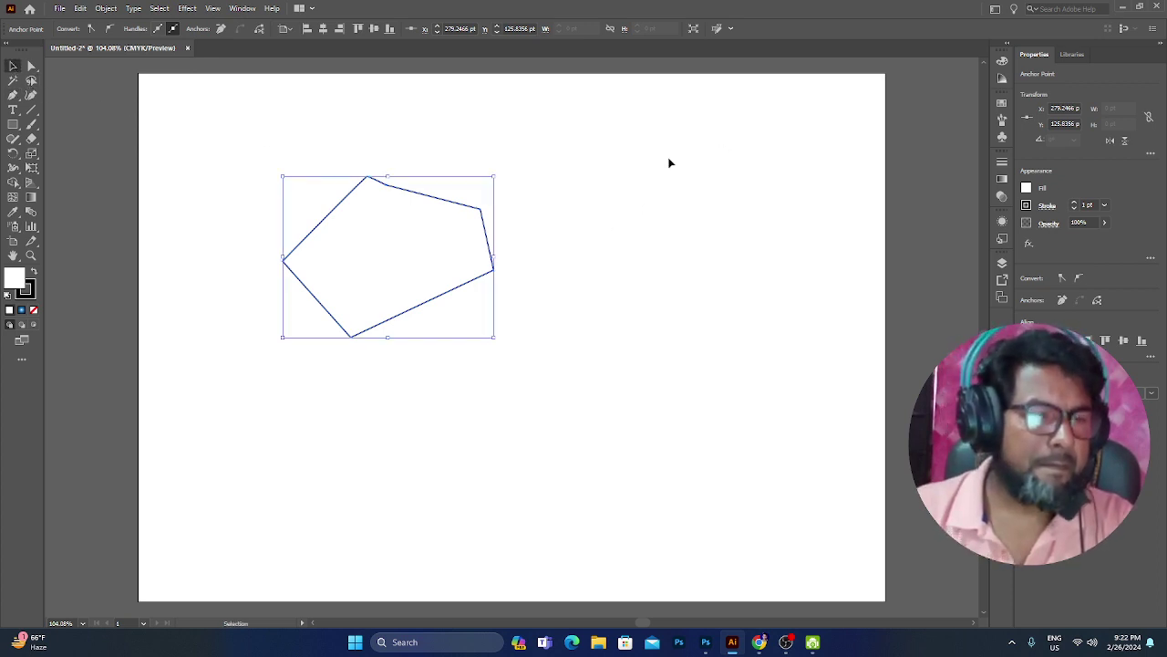
Step: Move the pentagon toward the artboard centre, check its anchors, and confirm Window > Control is on
left_click_drag(461, 202, 630, 205)
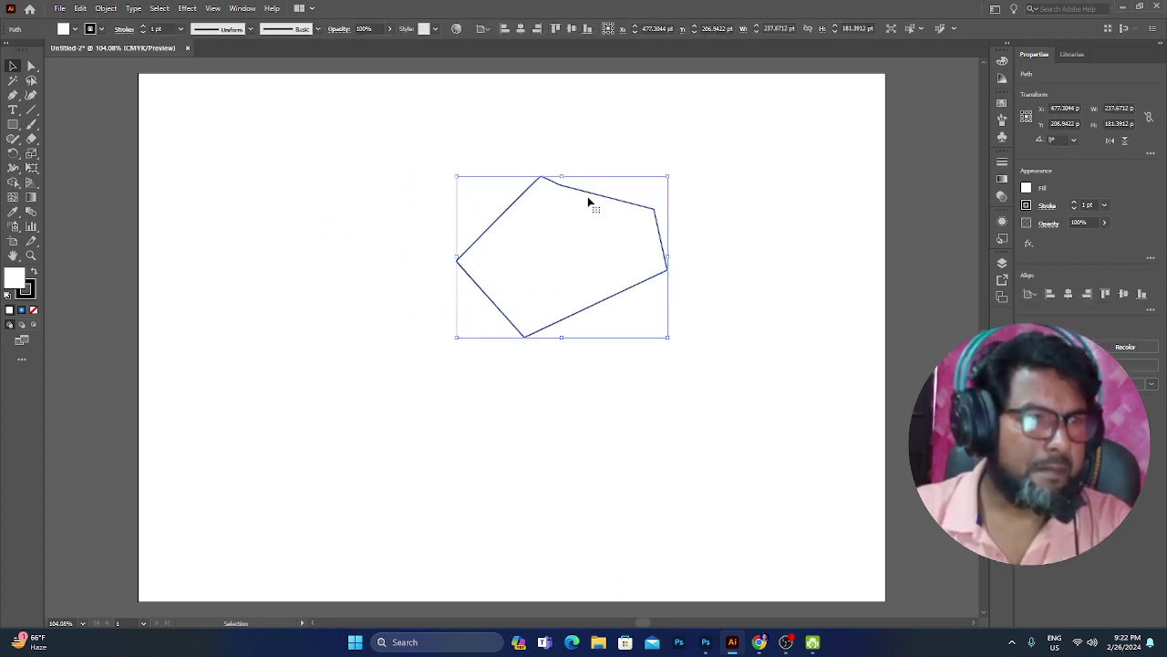
key("a")
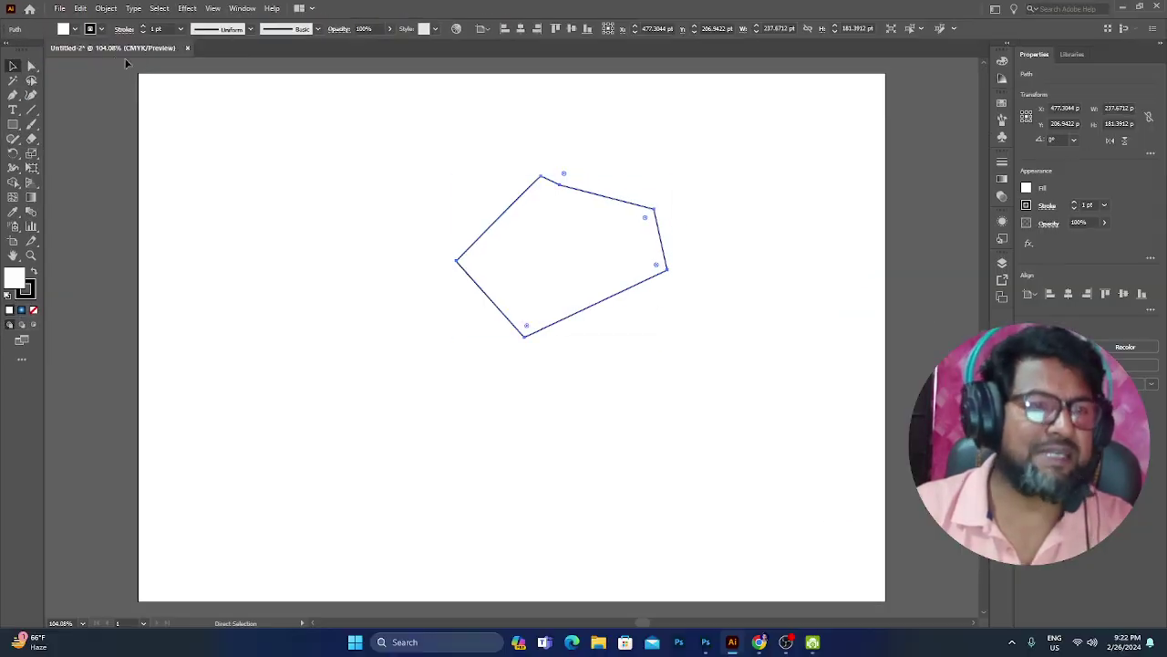
key("v")
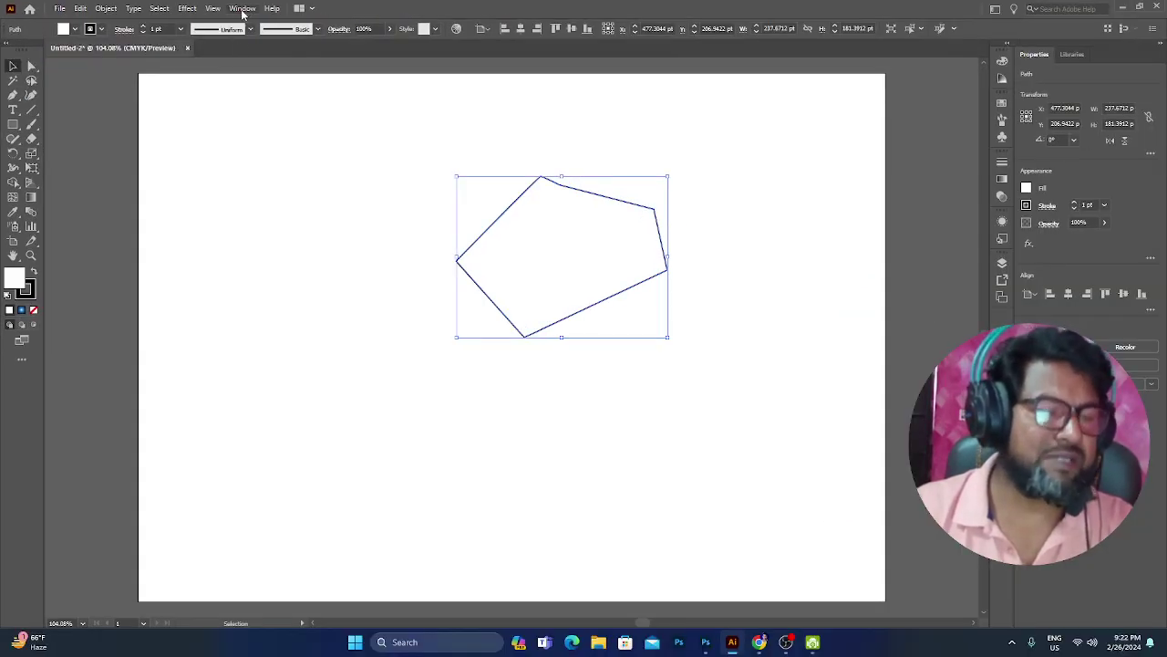
left_click(241, 10)
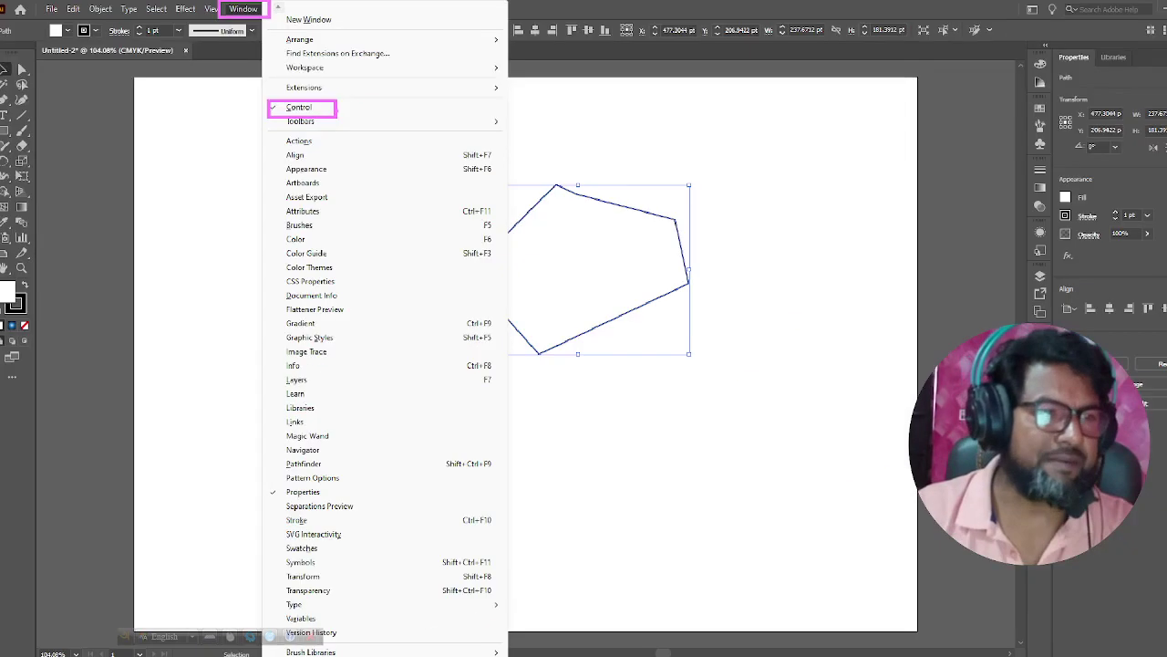
left_click(639, 144)
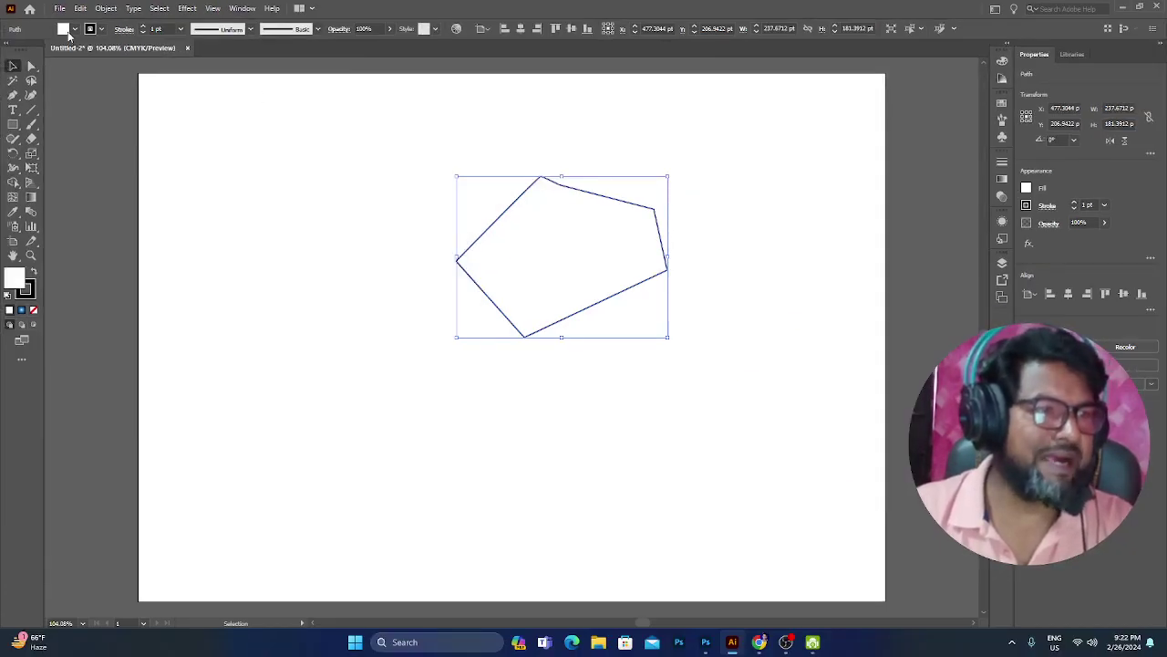
Step: Fill the pentagon with red, drag it down-left, then delete it
double_click(13, 278)
left_click(776, 157)
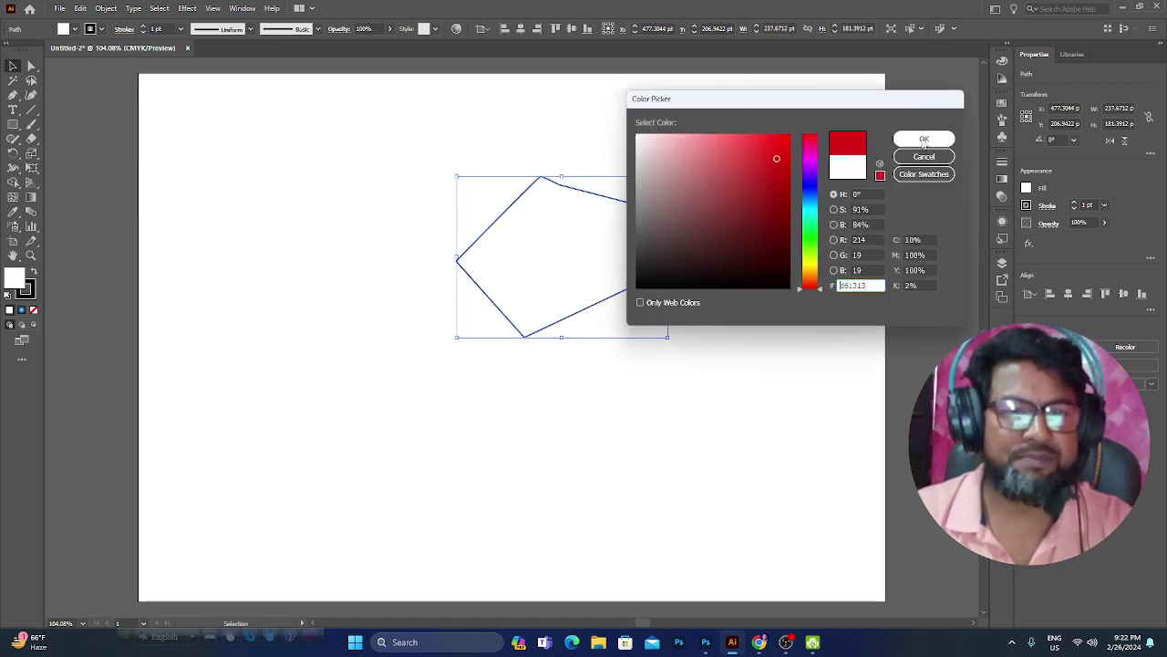
left_click(924, 138)
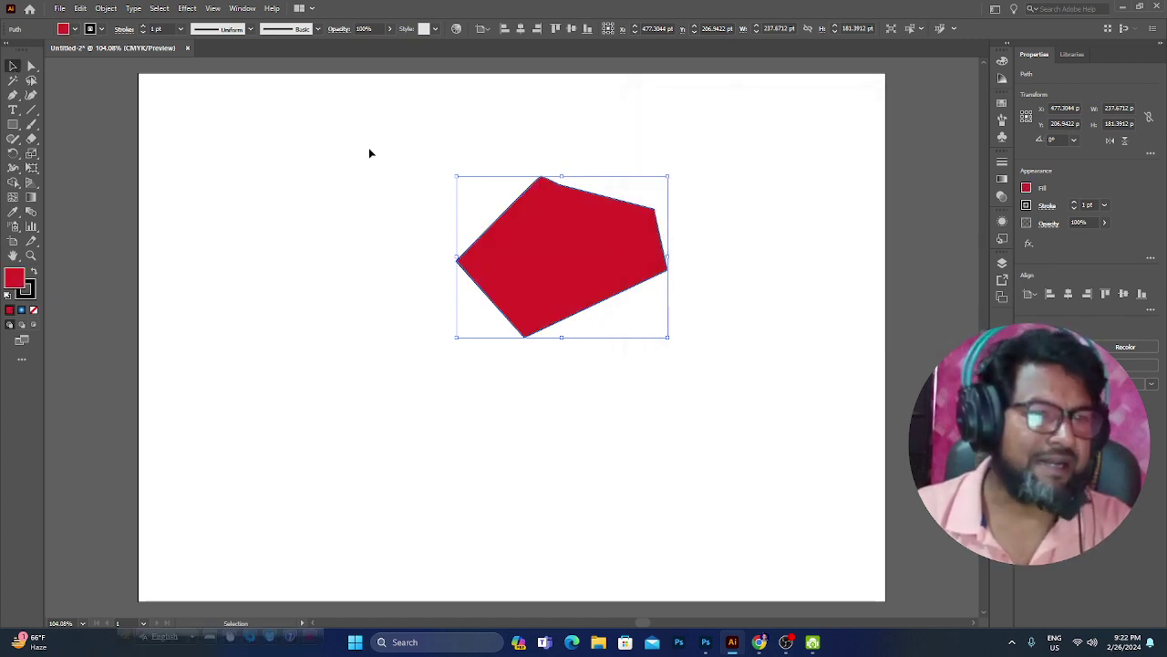
left_click_drag(623, 227, 565, 291)
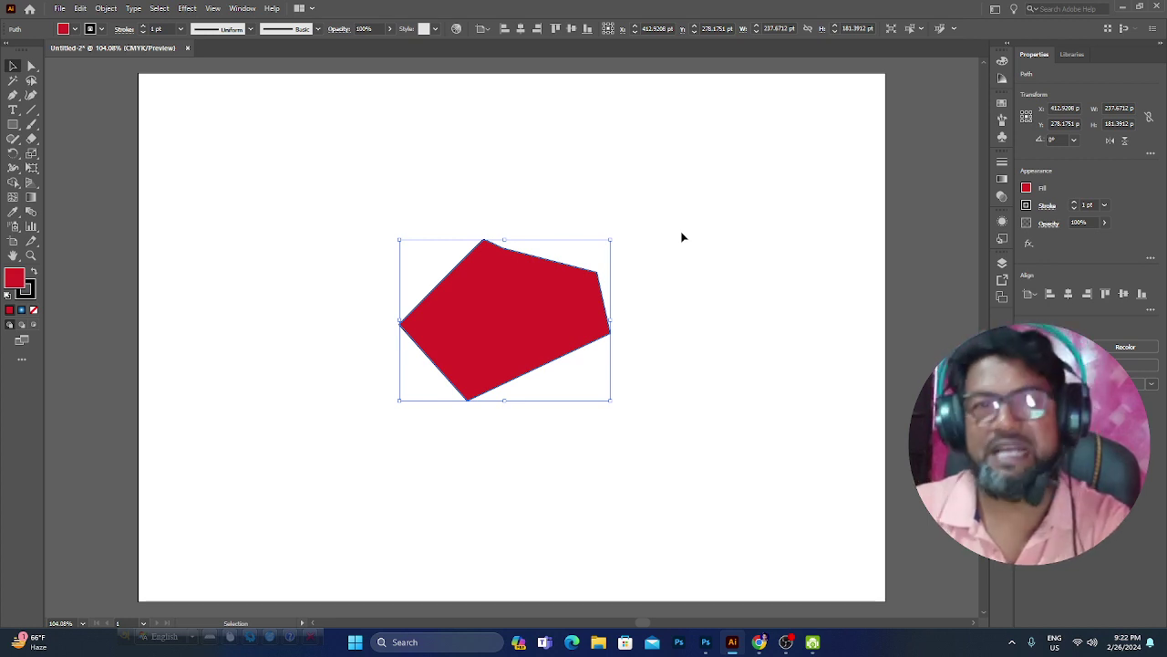
key("Delete")
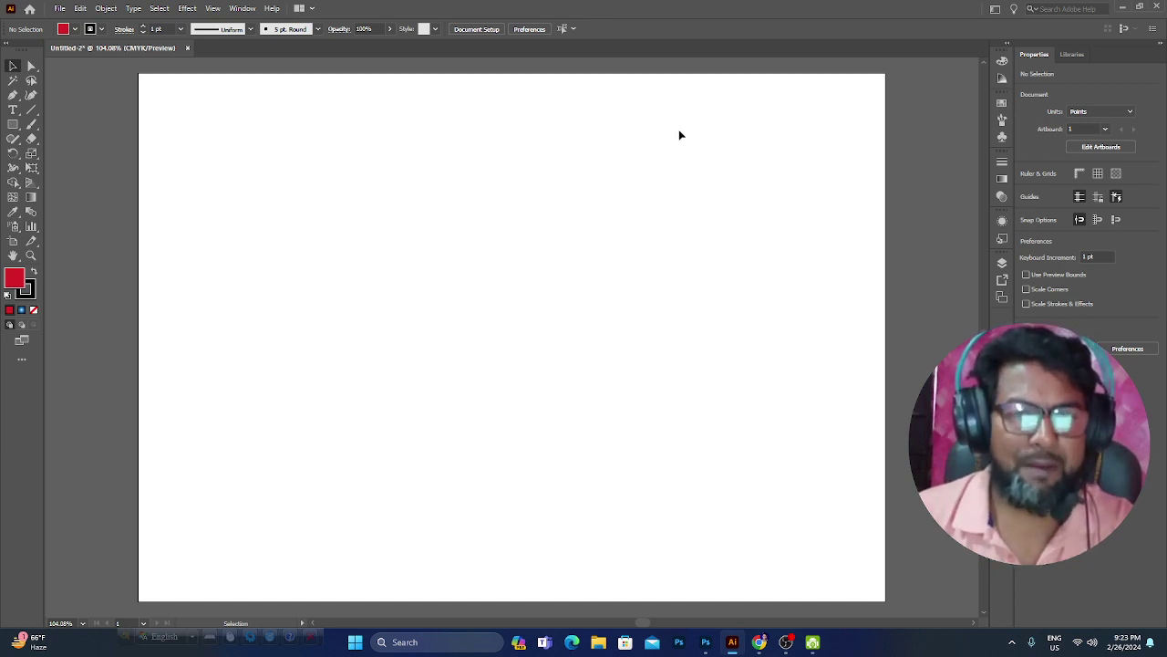
mouse_move(759, 642)
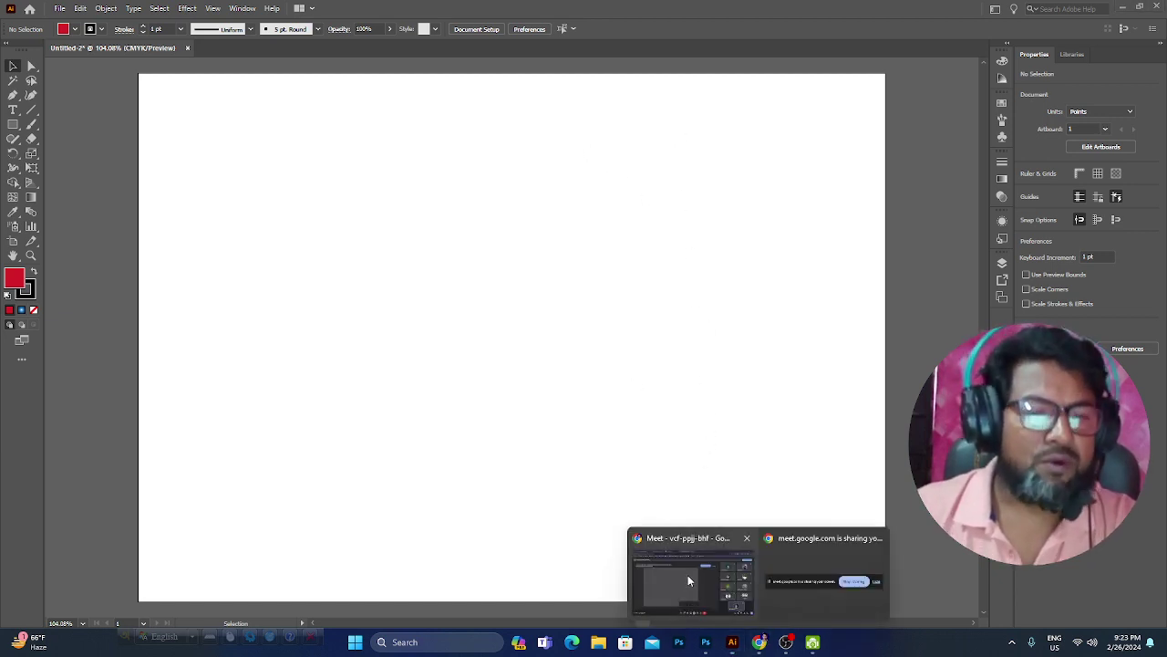
Step: Search Google for 'fox vector' in a new Chrome tab and browse the image results
left_click(688, 580)
key("ctrl+t")
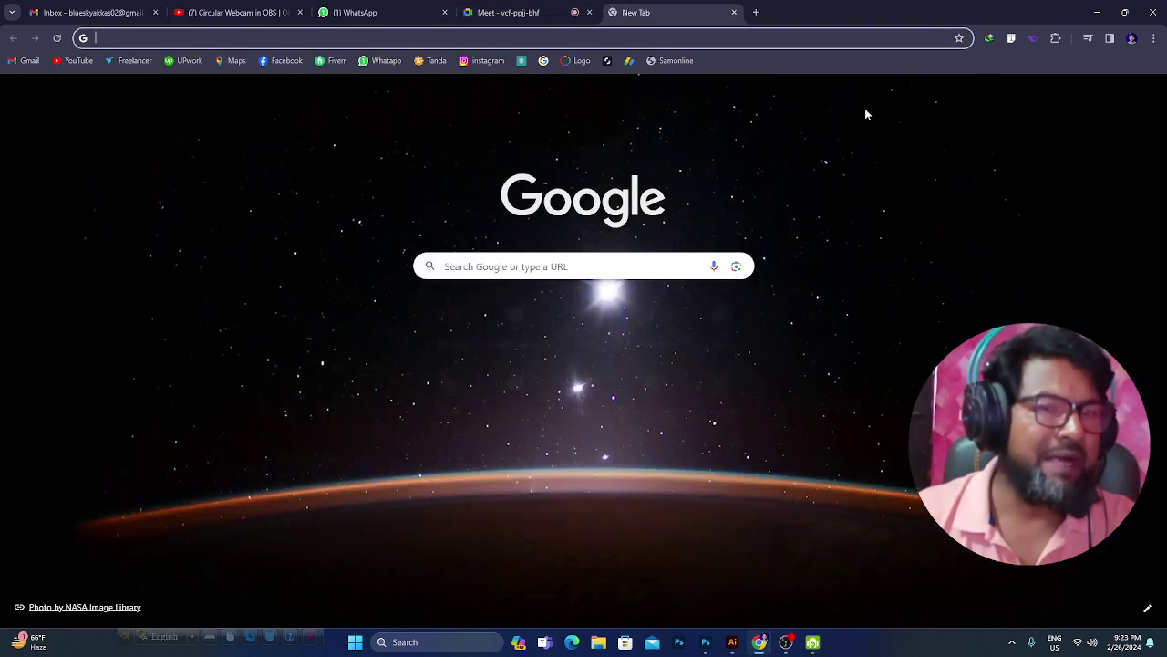
left_click(129, 37)
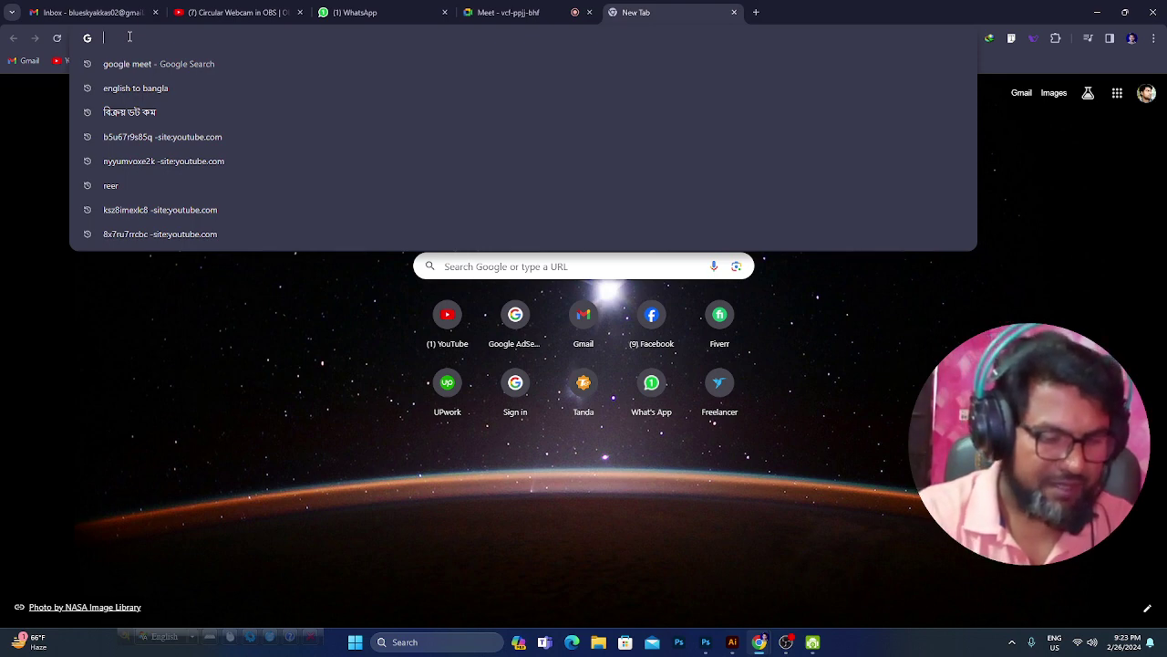
type("fox")
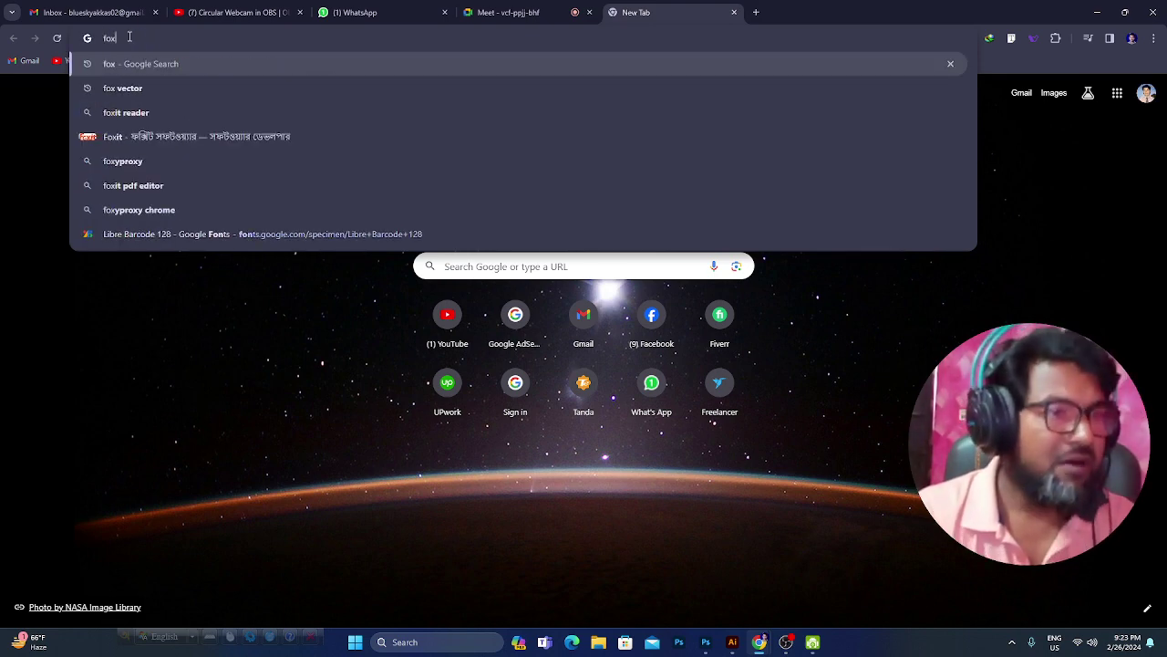
type(" v")
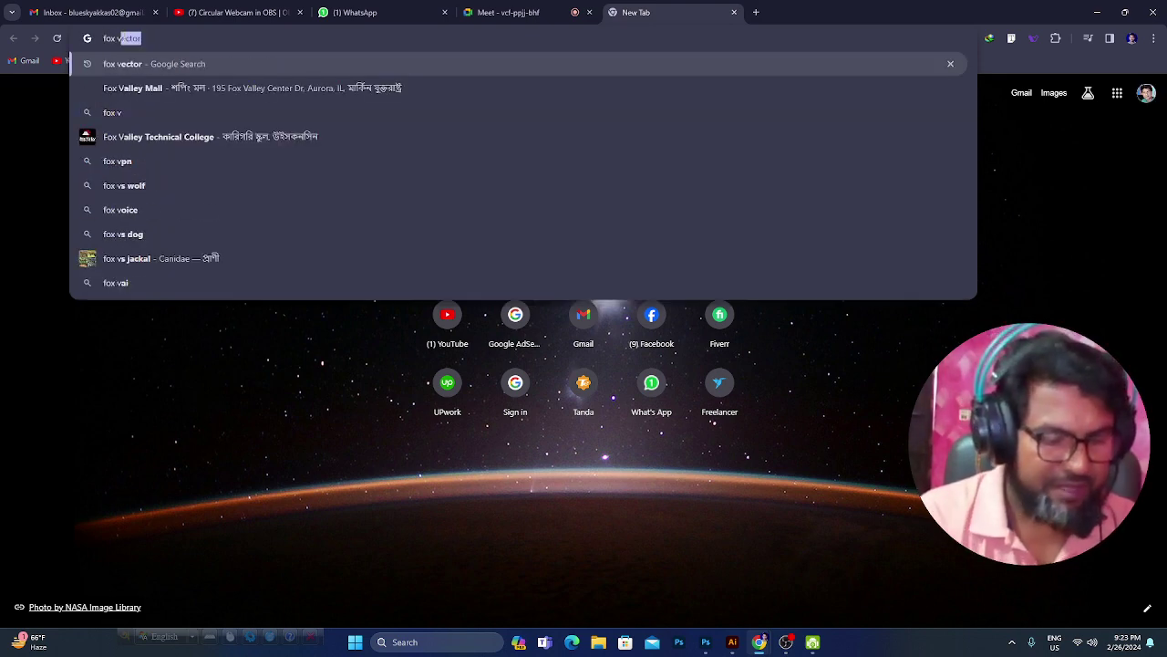
type("ecto")
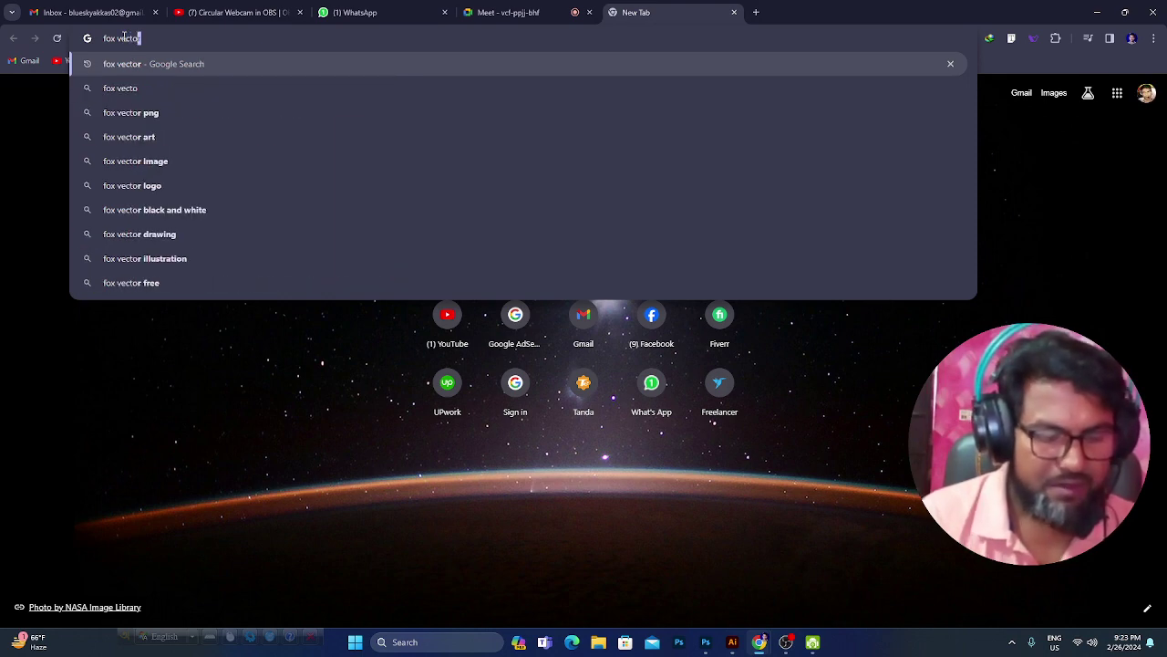
type("r")
key("Return")
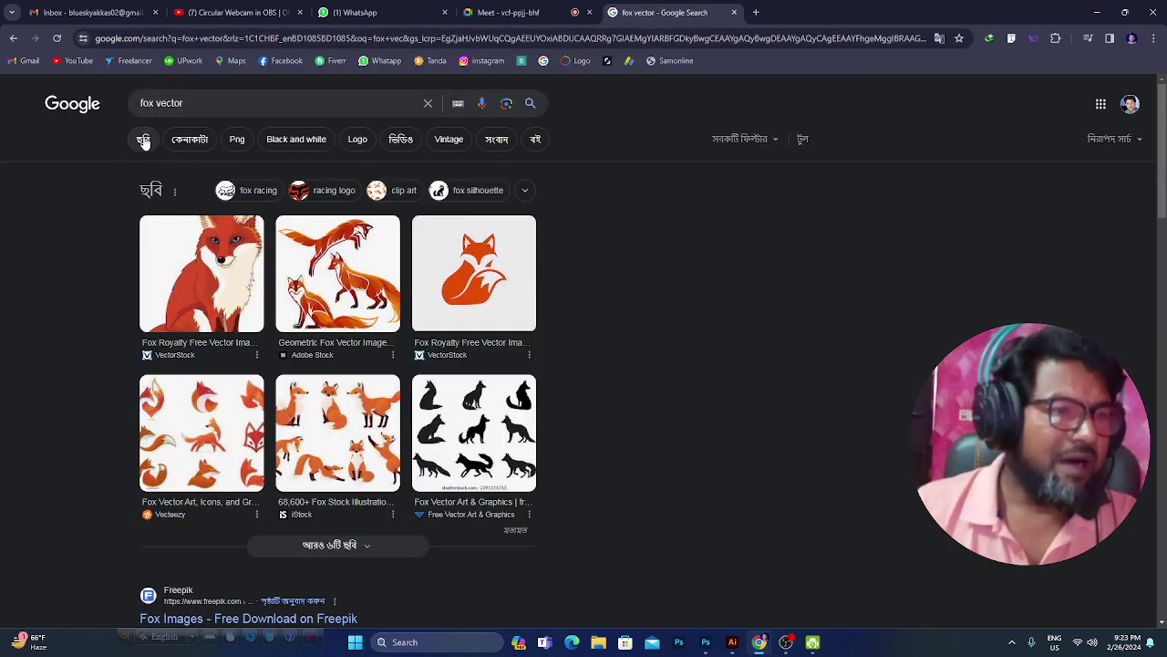
left_click(143, 141)
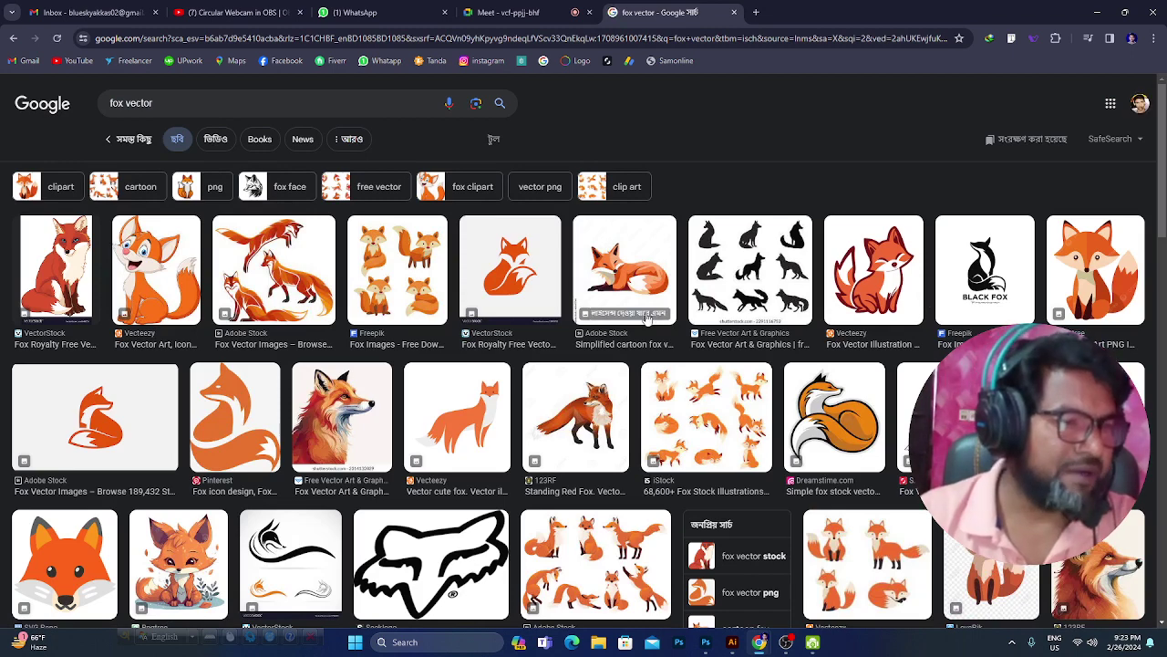
scroll(647, 317, "down", 2)
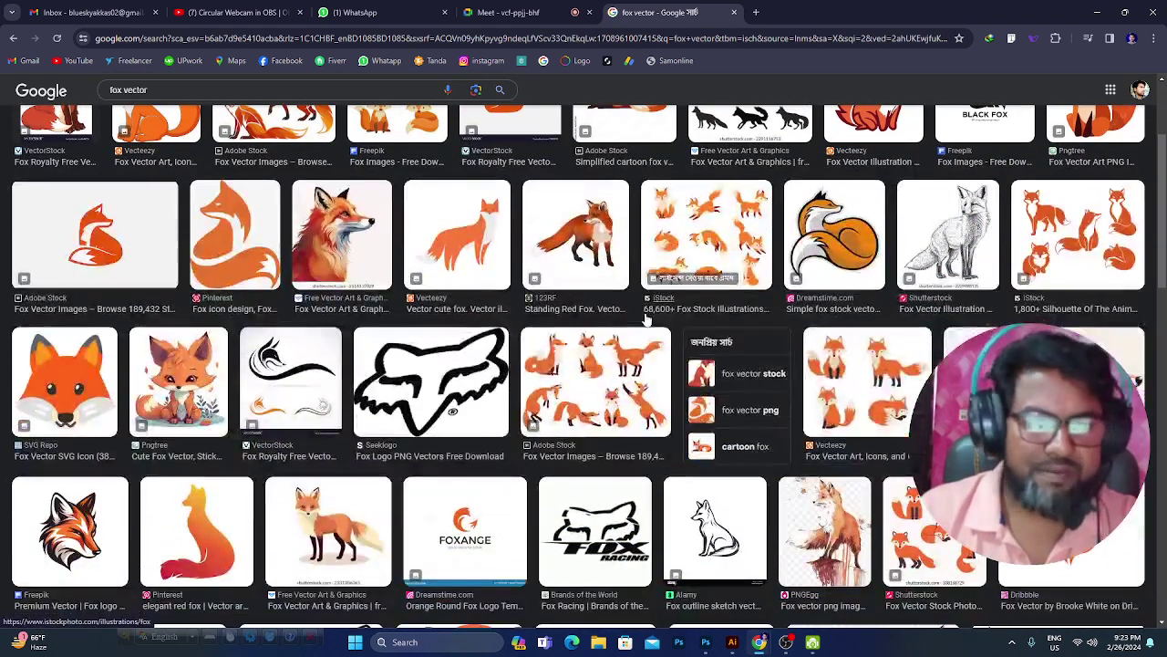
scroll(647, 317, "down", 1)
Step: Open a fox image preview and scroll through the related images
left_click(73, 406)
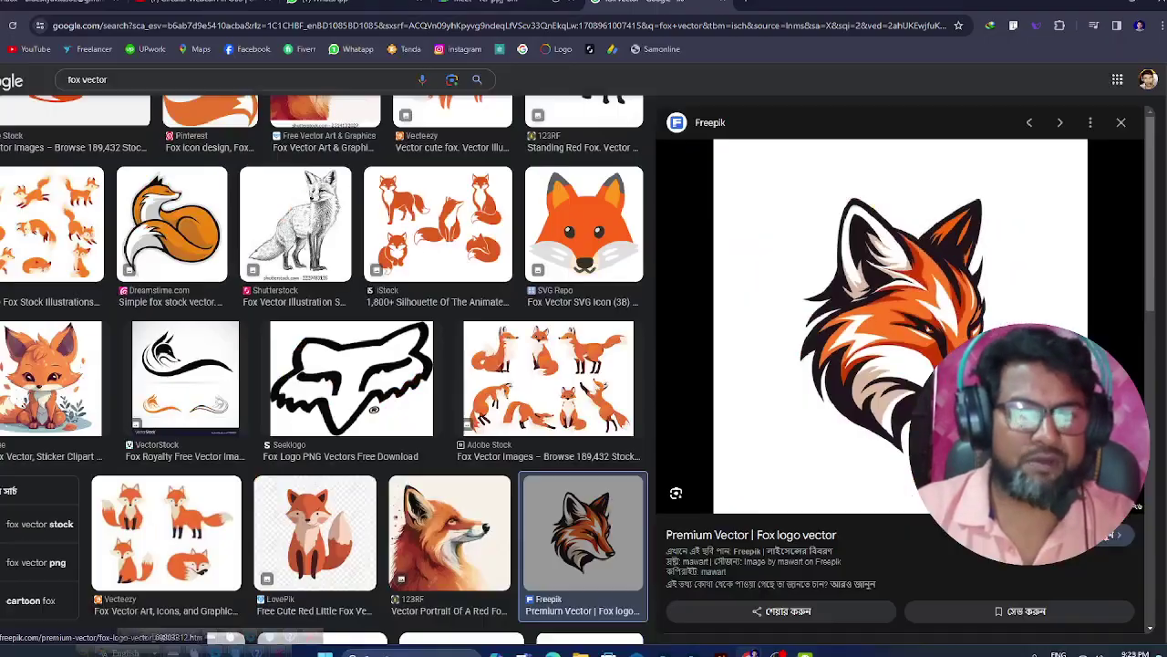
scroll(974, 311, "down", 3)
scroll(973, 311, "down", 2)
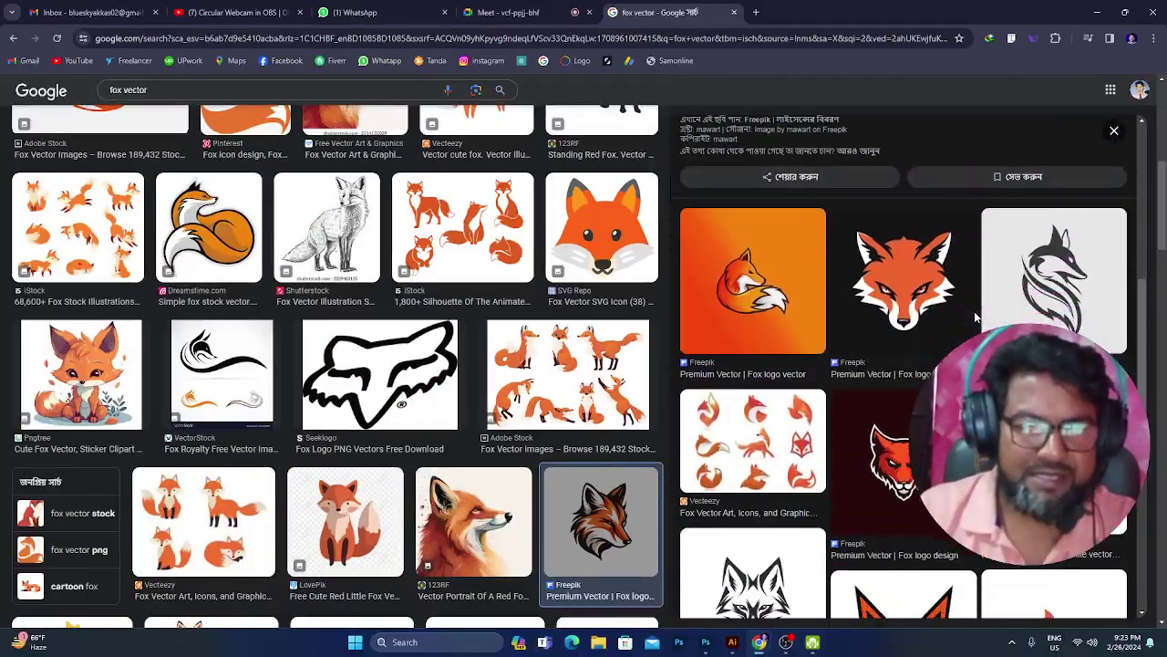
scroll(974, 311, "down", 1)
scroll(974, 311, "down", 3)
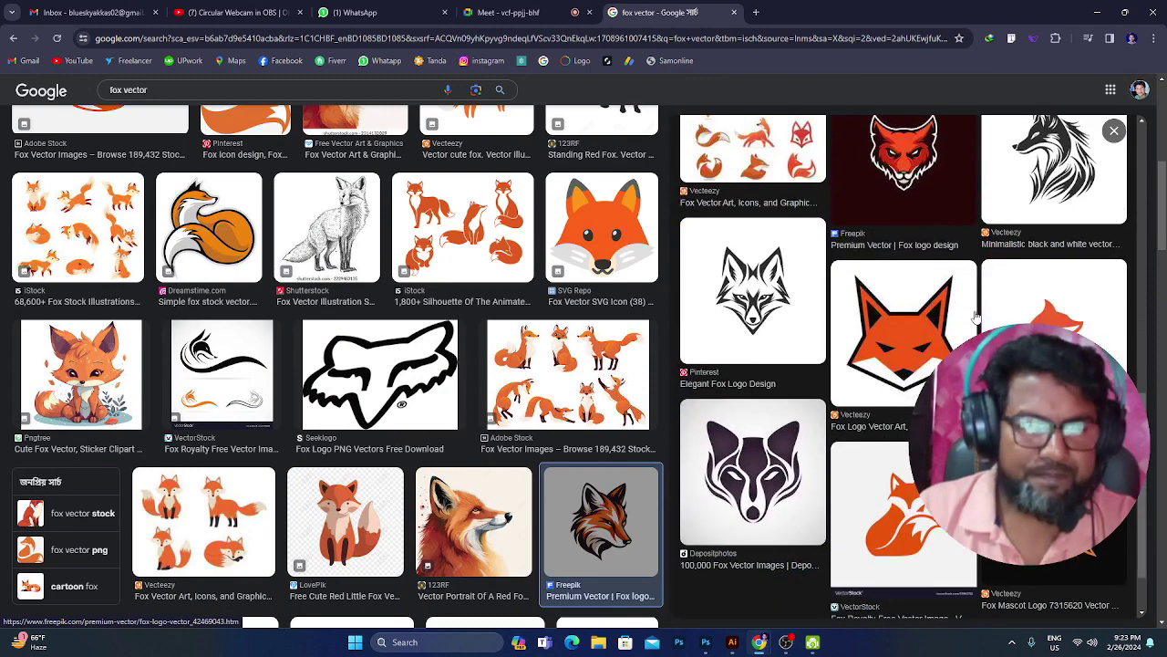
scroll(974, 316, "up", 3)
scroll(974, 317, "up", 1)
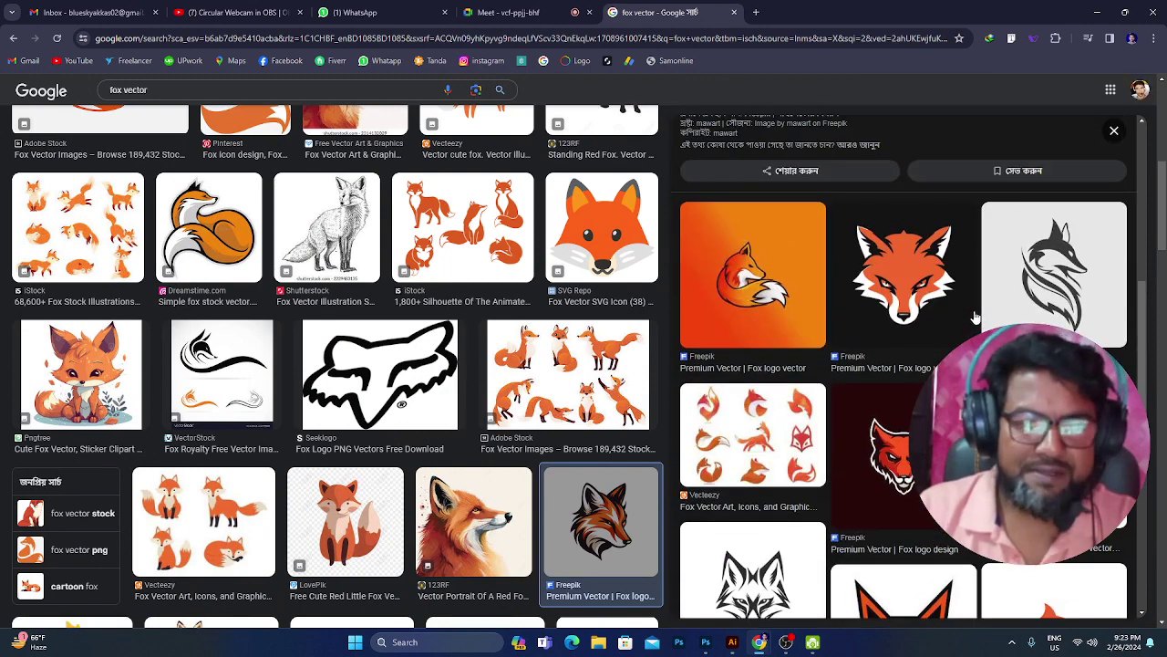
scroll(974, 317, "down", 3)
scroll(974, 317, "down", 2)
scroll(972, 318, "down", 2)
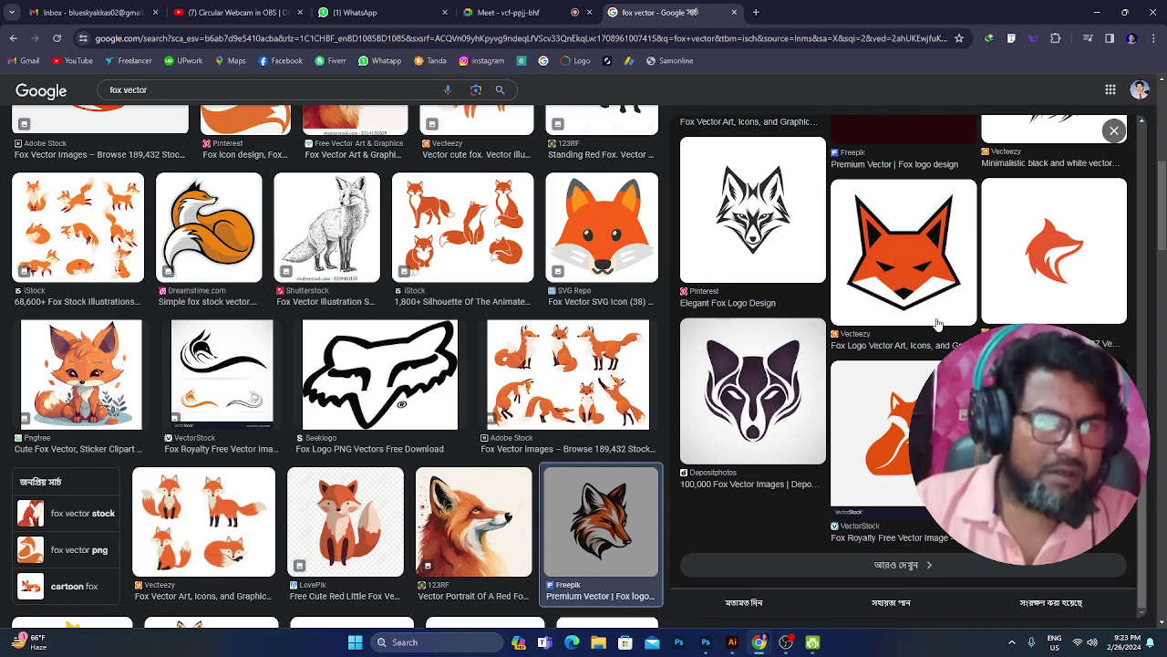
scroll(938, 324, "up", 4)
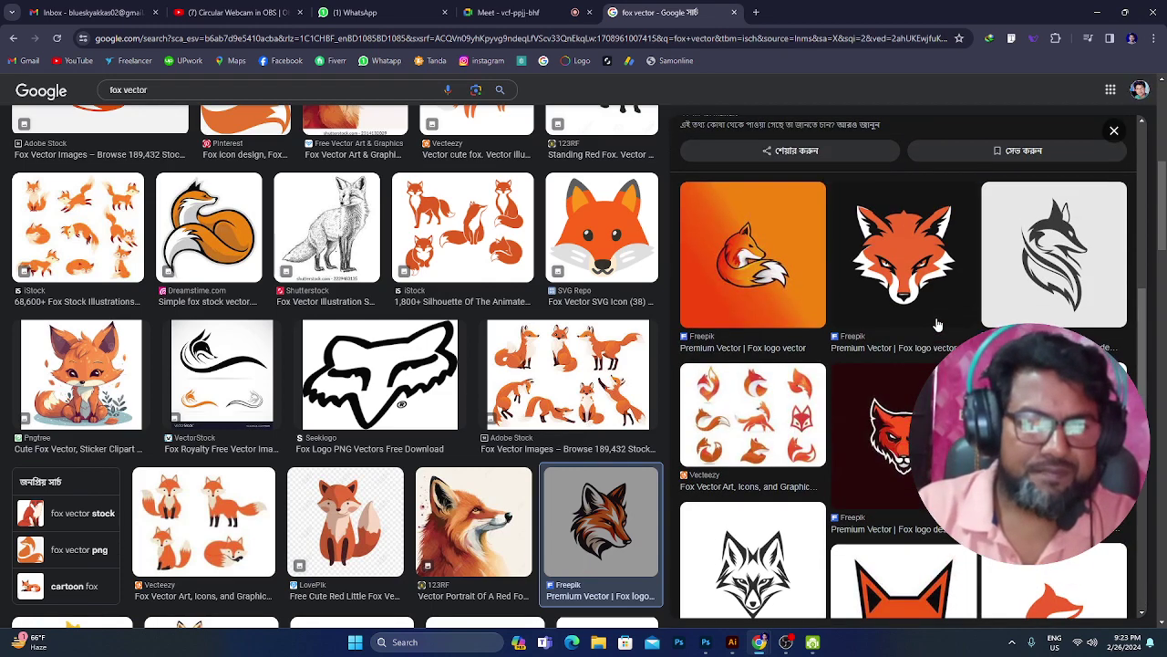
Step: Enlarge the Freepik fox-head logo, then the Pngtree orange-and-black fox logo
left_click(905, 268)
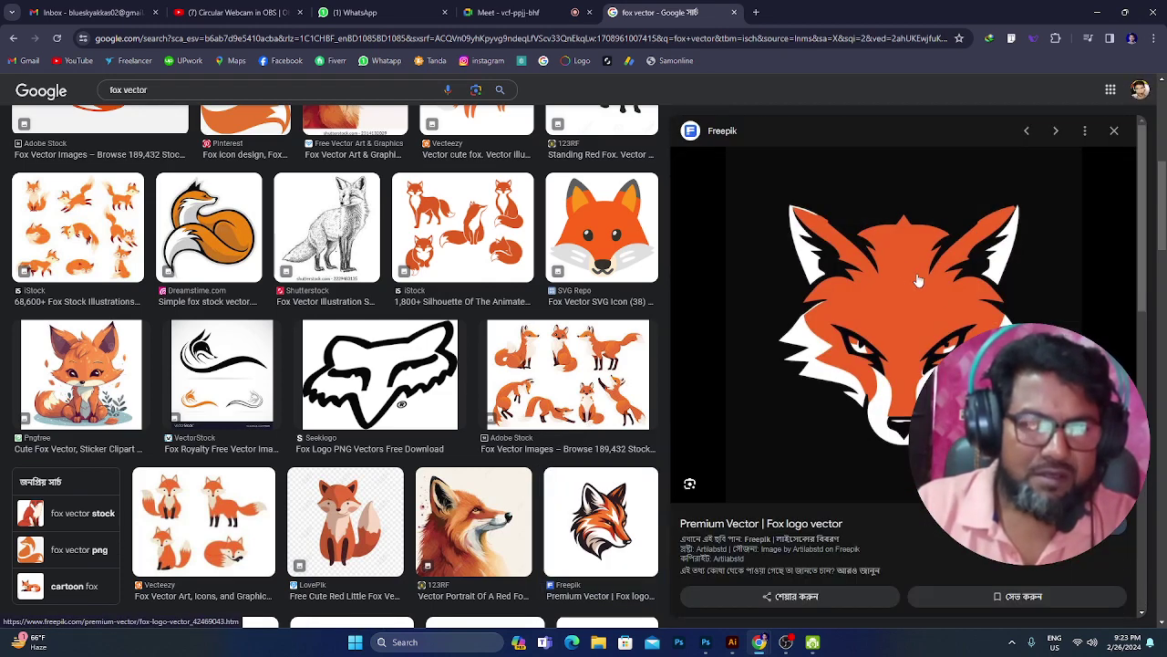
scroll(943, 297, "down", 3)
scroll(943, 297, "down", 1)
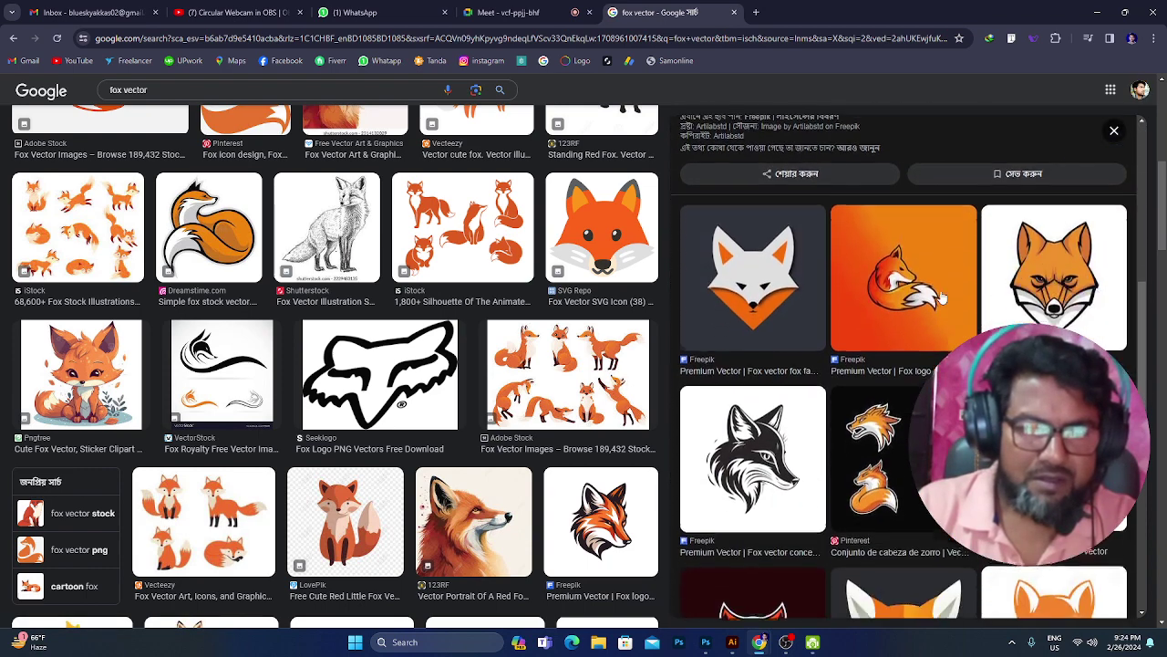
scroll(942, 298, "down", 2)
scroll(943, 298, "down", 2)
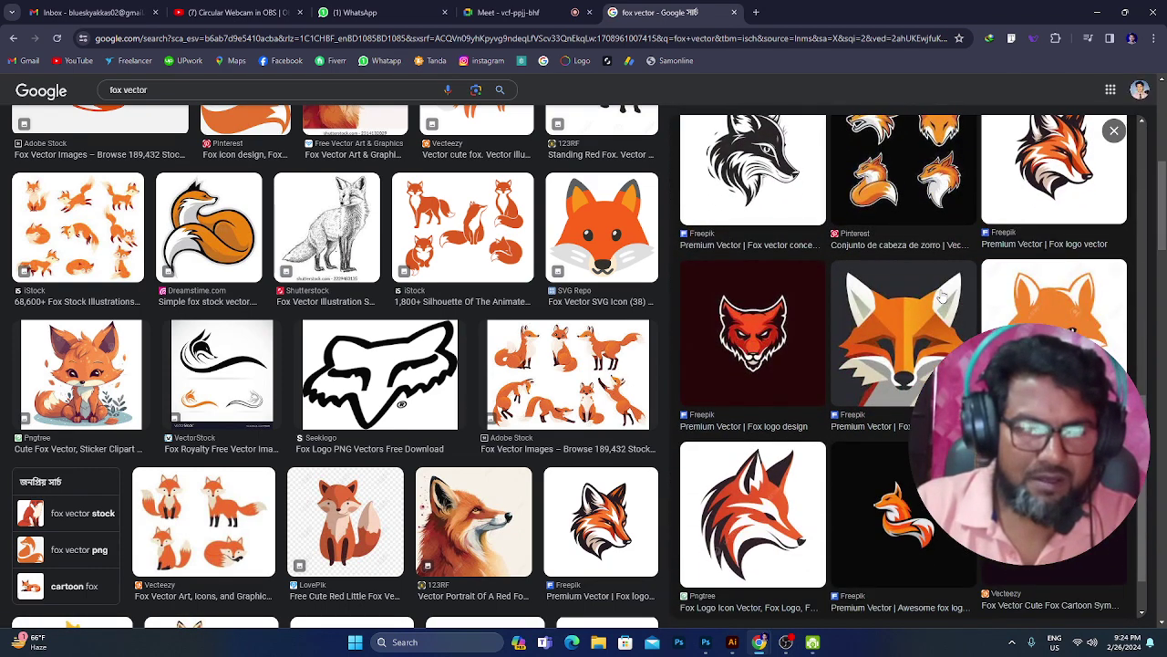
left_click(766, 524)
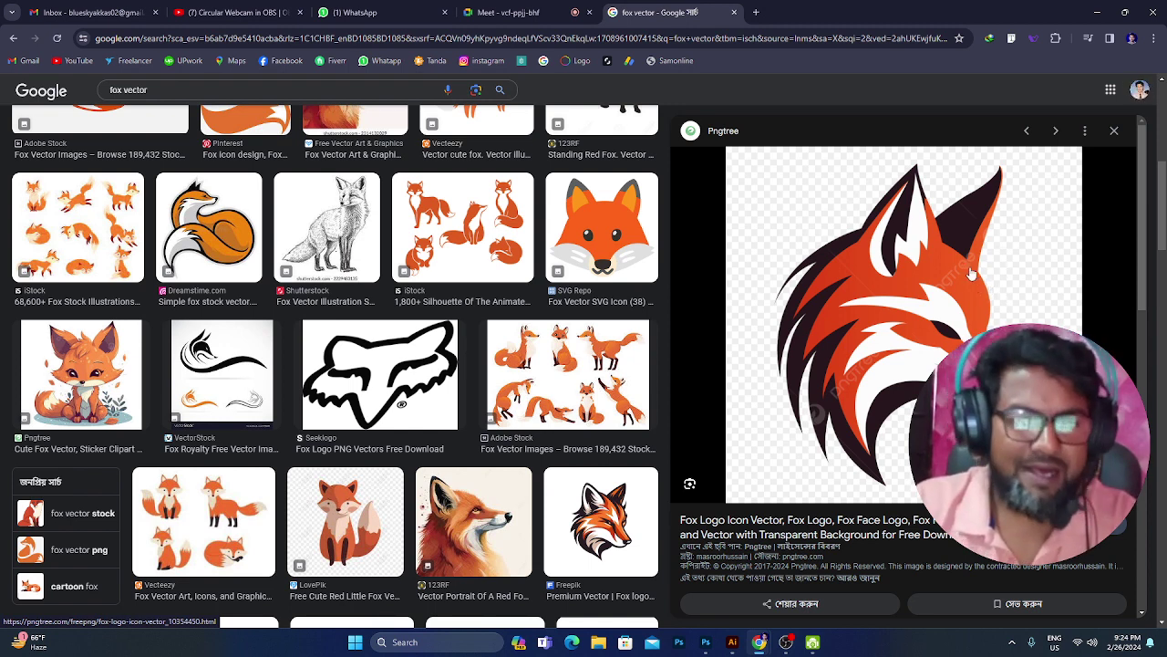
Step: Save the Pngtree fox logo to Downloads as Fox.png and return to Illustrator
right_click(930, 275)
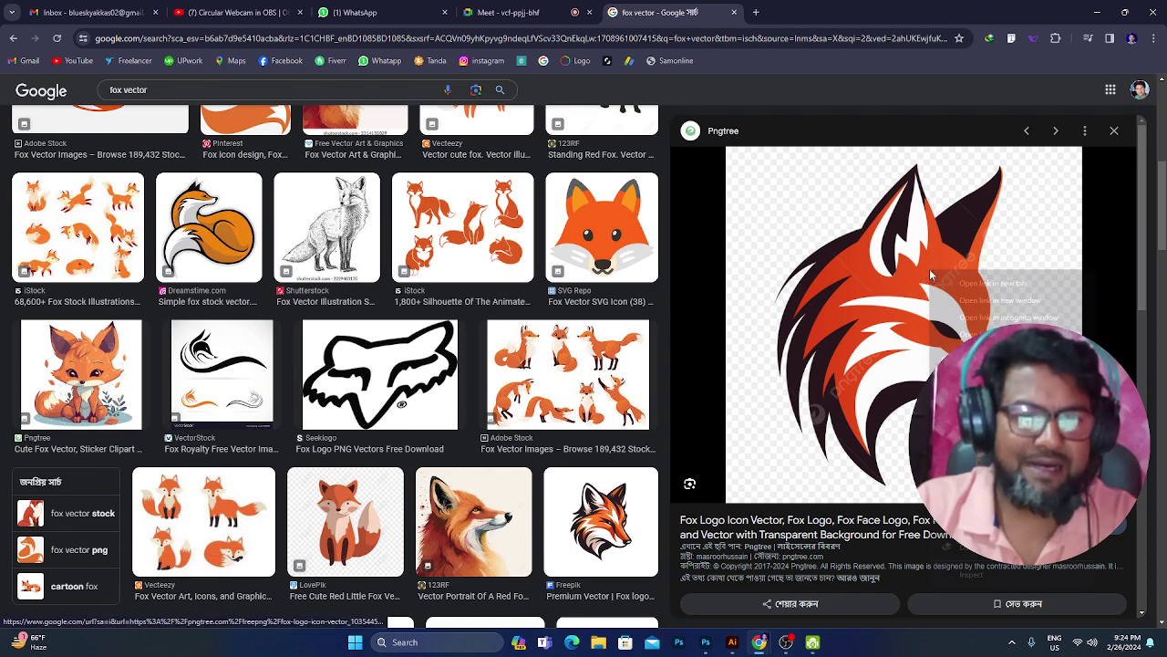
left_click(994, 413)
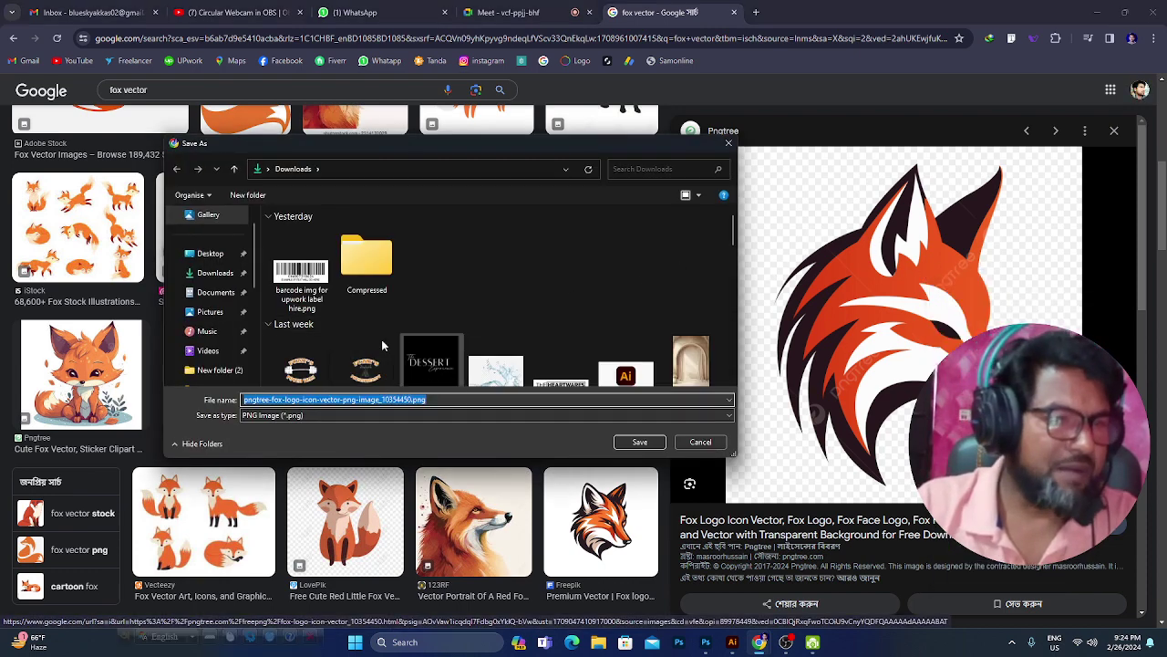
left_click(212, 273)
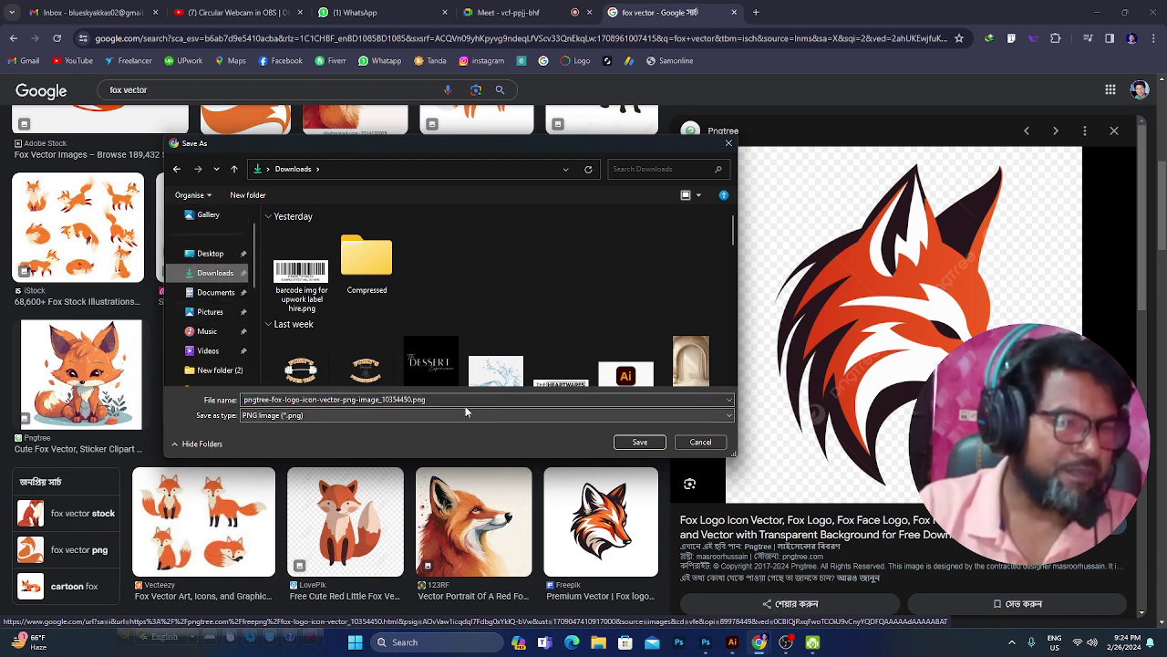
double_click(442, 398)
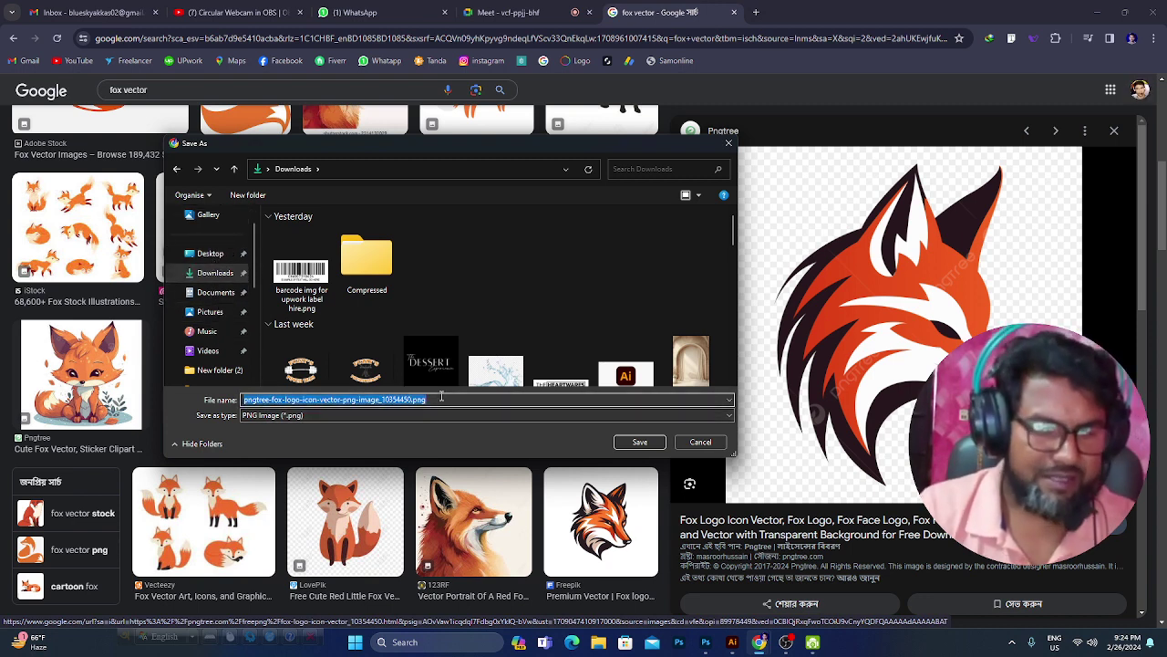
type("Fox")
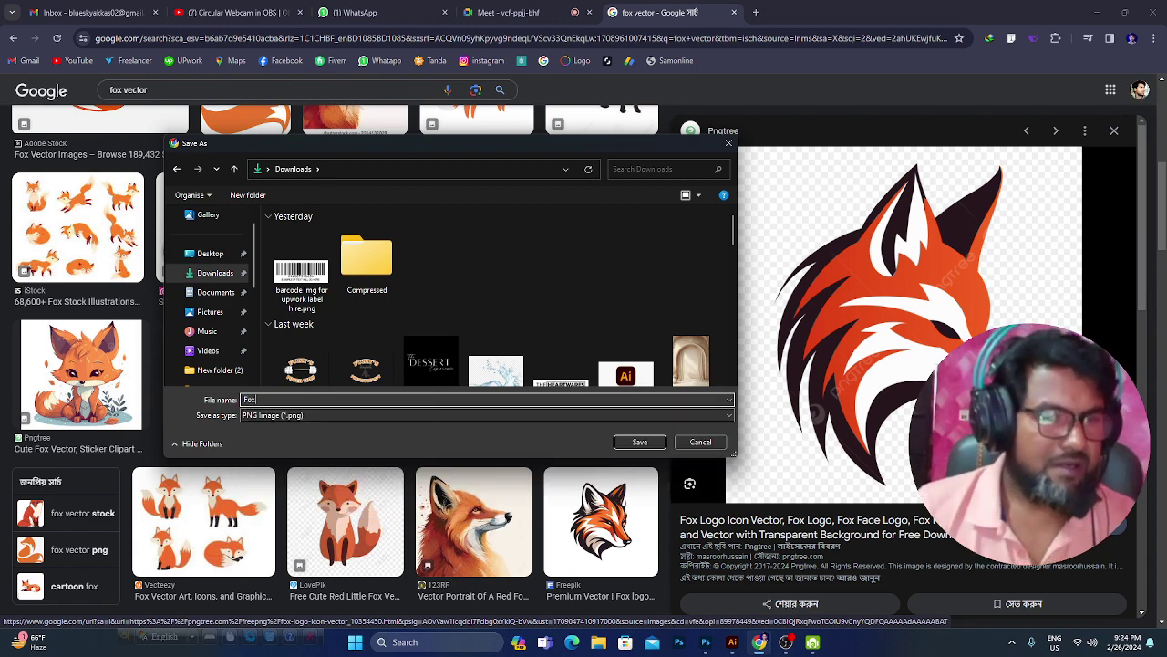
left_click(640, 441)
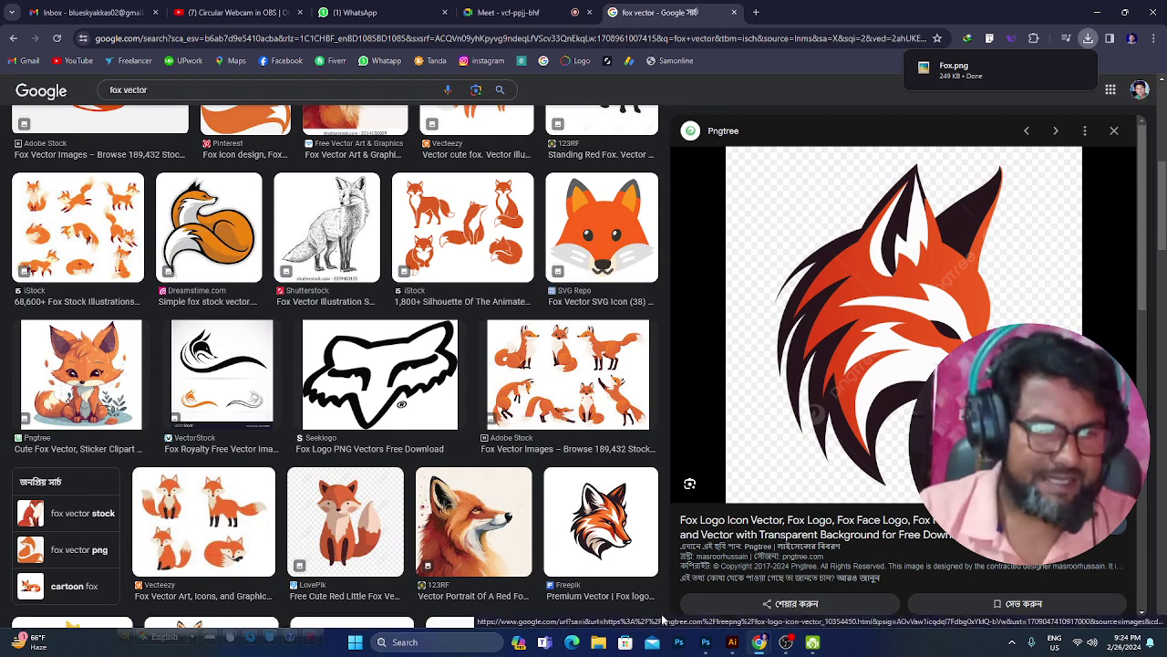
left_click(731, 642)
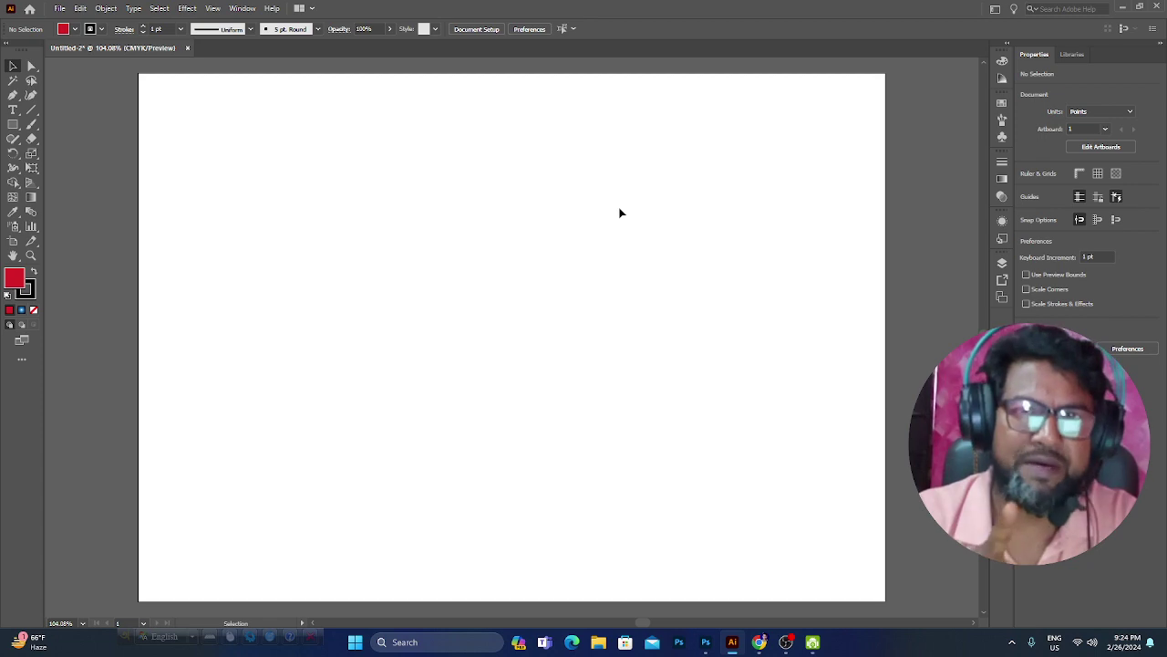
left_click(599, 641)
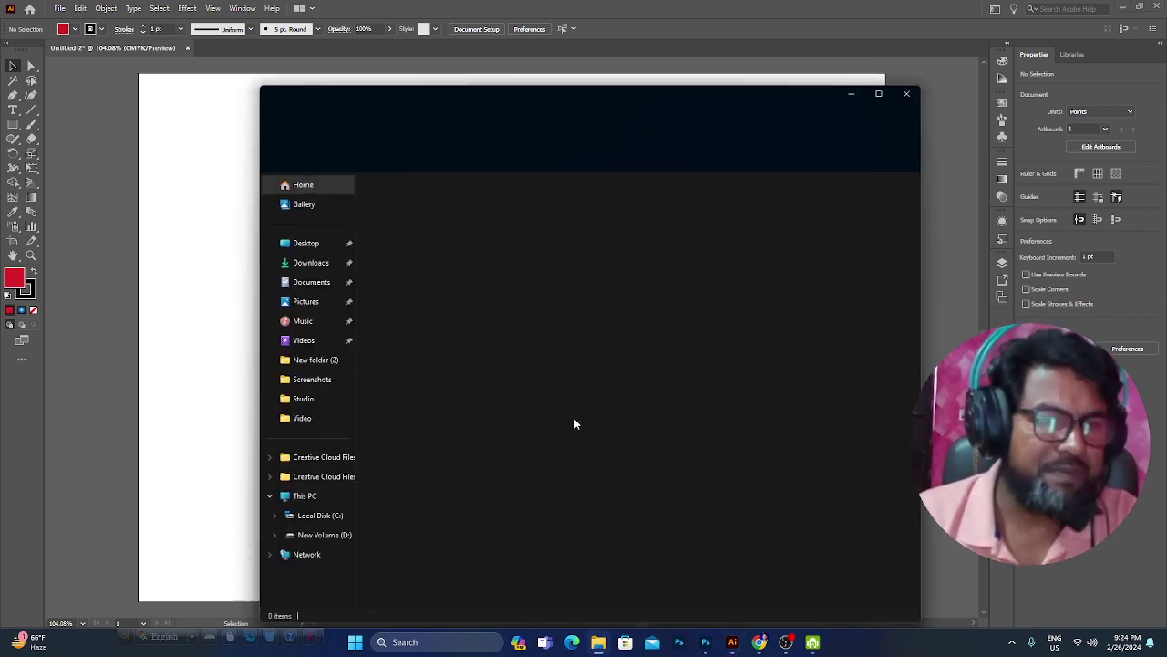
left_click(311, 262)
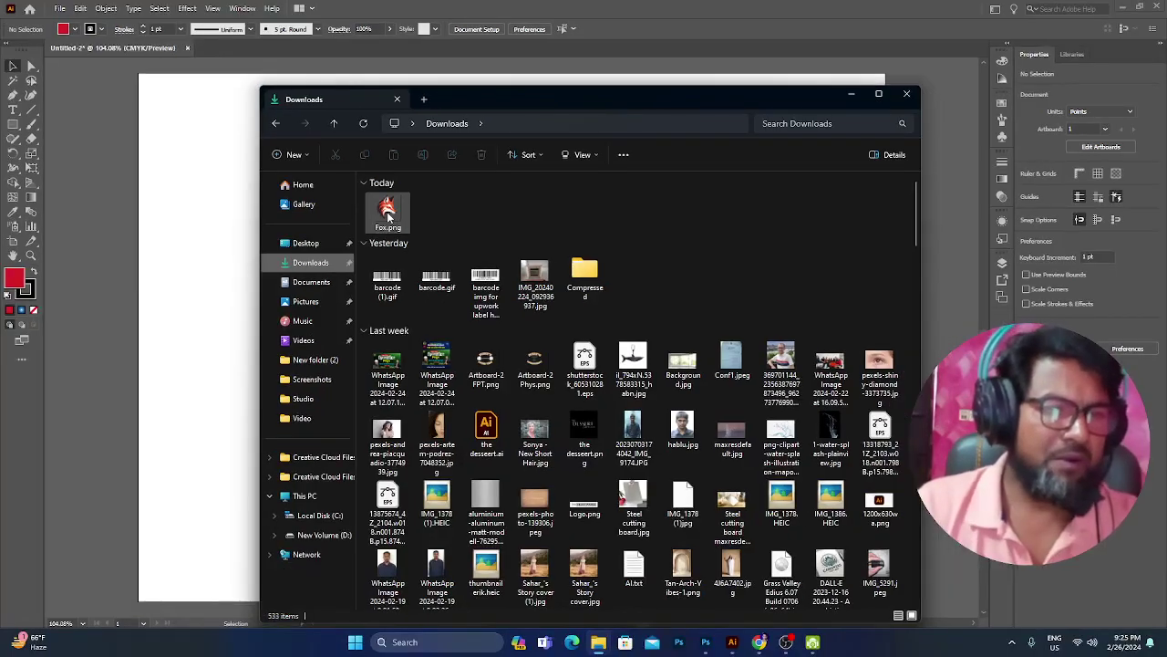
left_click_drag(388, 216, 210, 228)
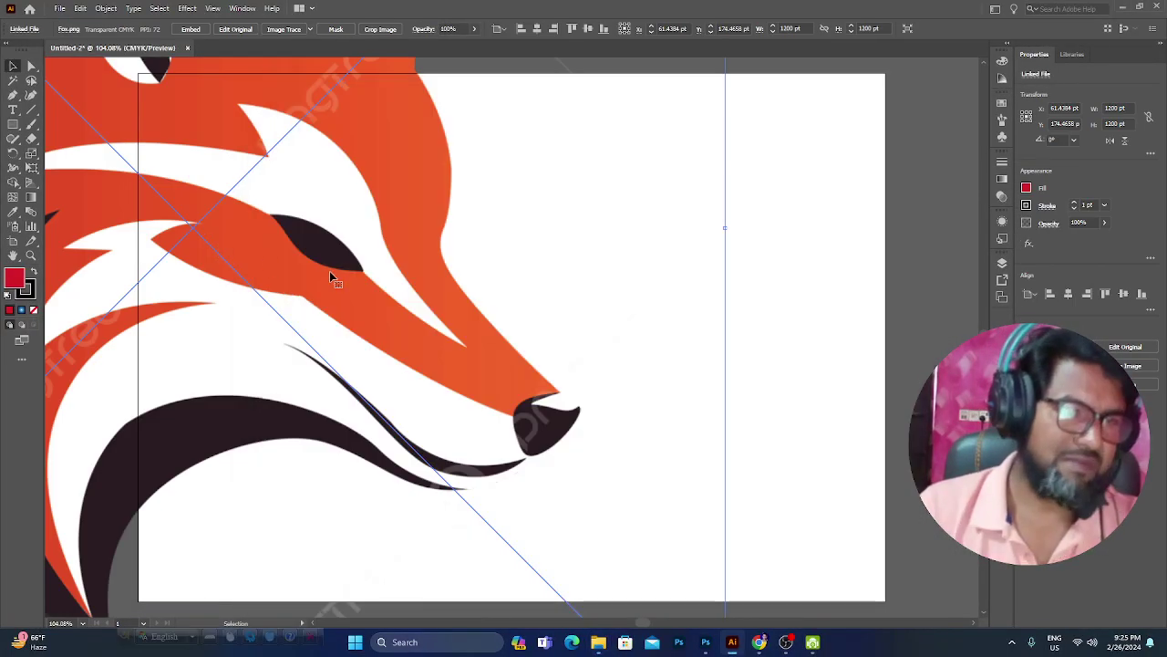
key("ctrl+minus")
key("ctrl+minus")
key("ctrl+minus")
key("ctrl+minus")
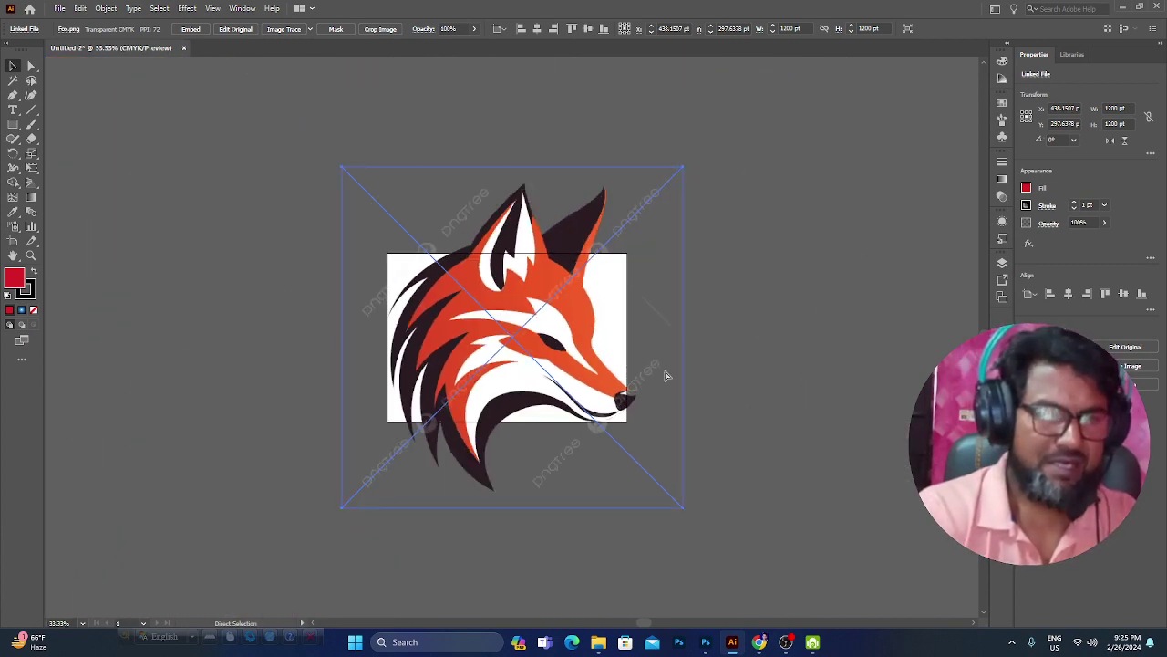
key("Delete")
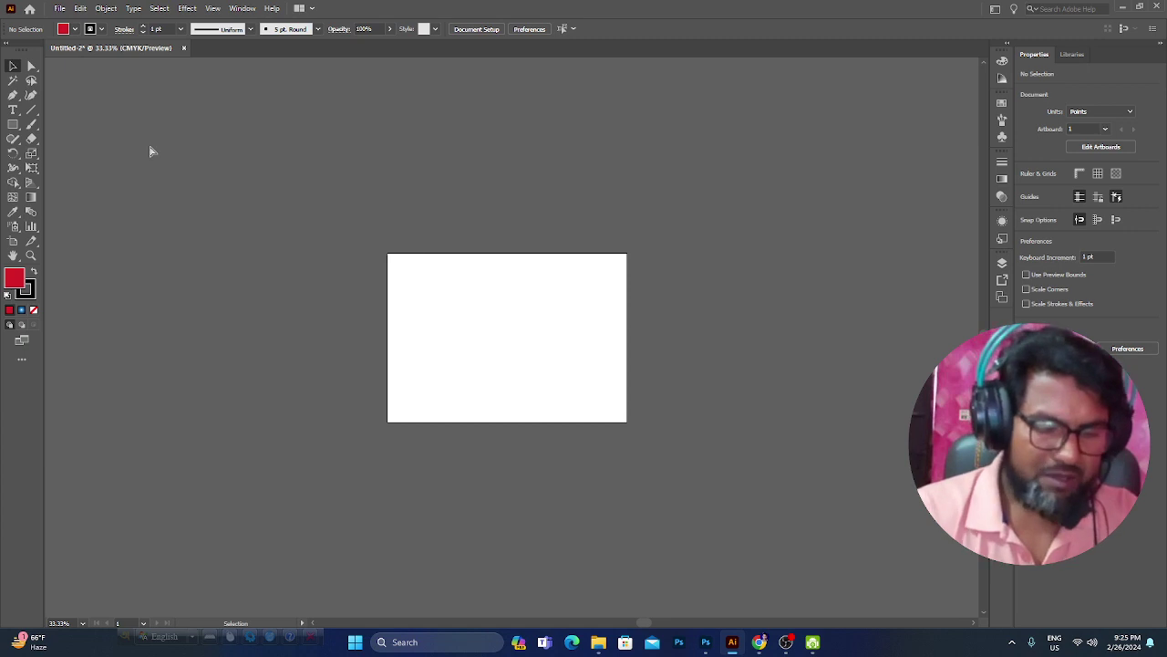
key("v")
left_click(57, 8)
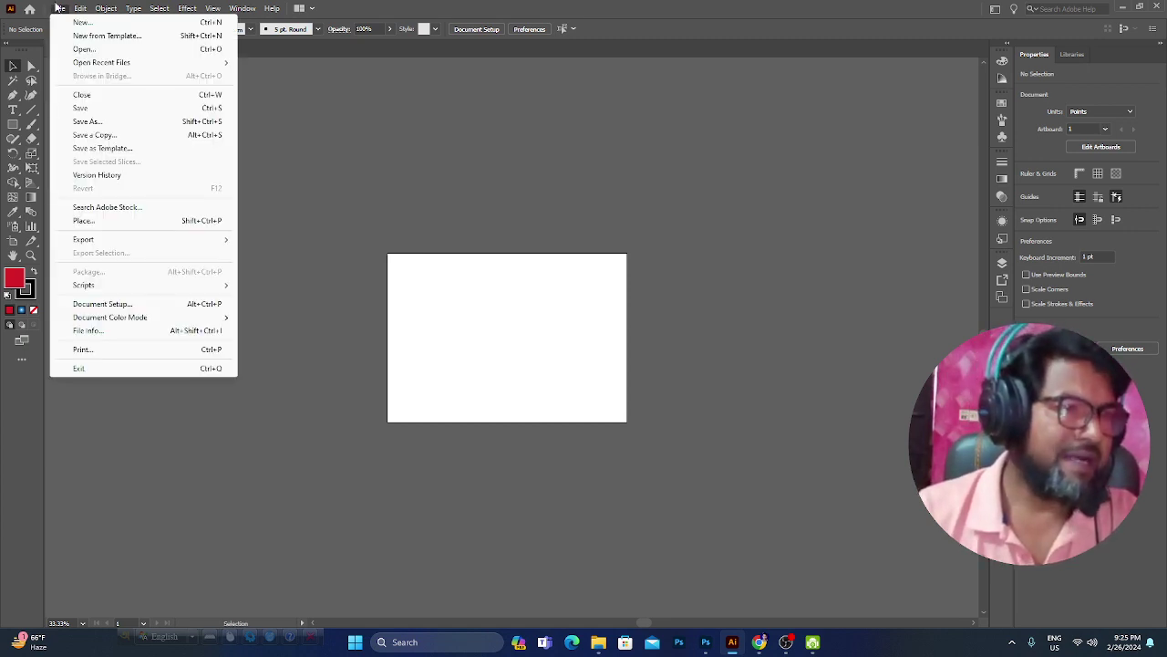
left_click(82, 48)
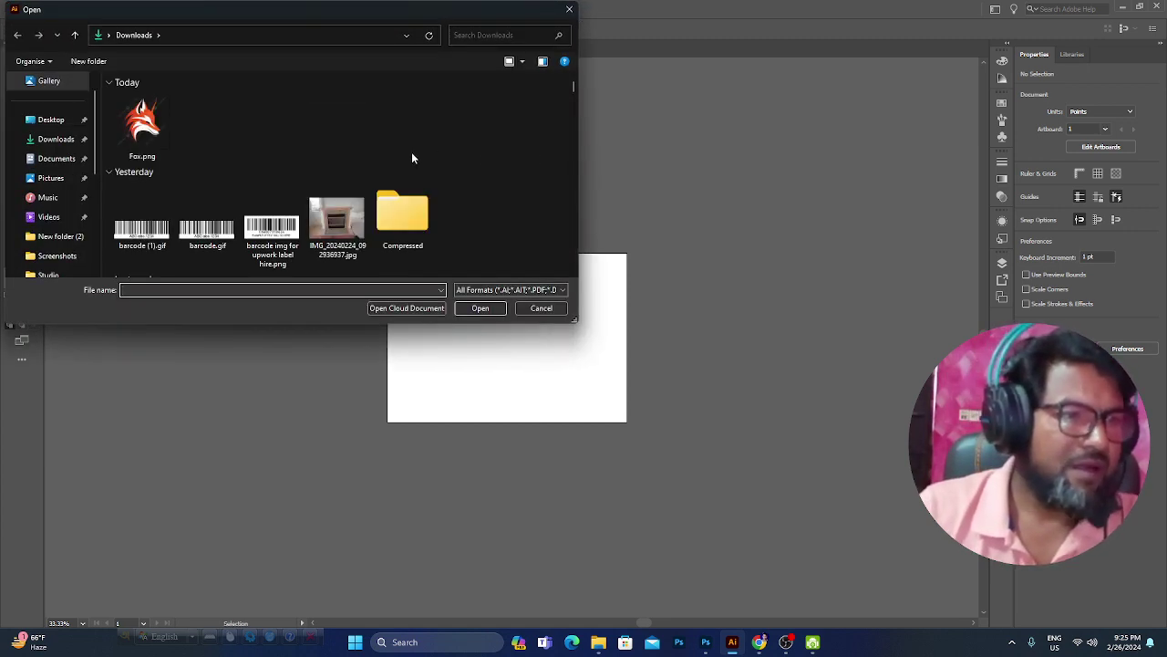
left_click(558, 308)
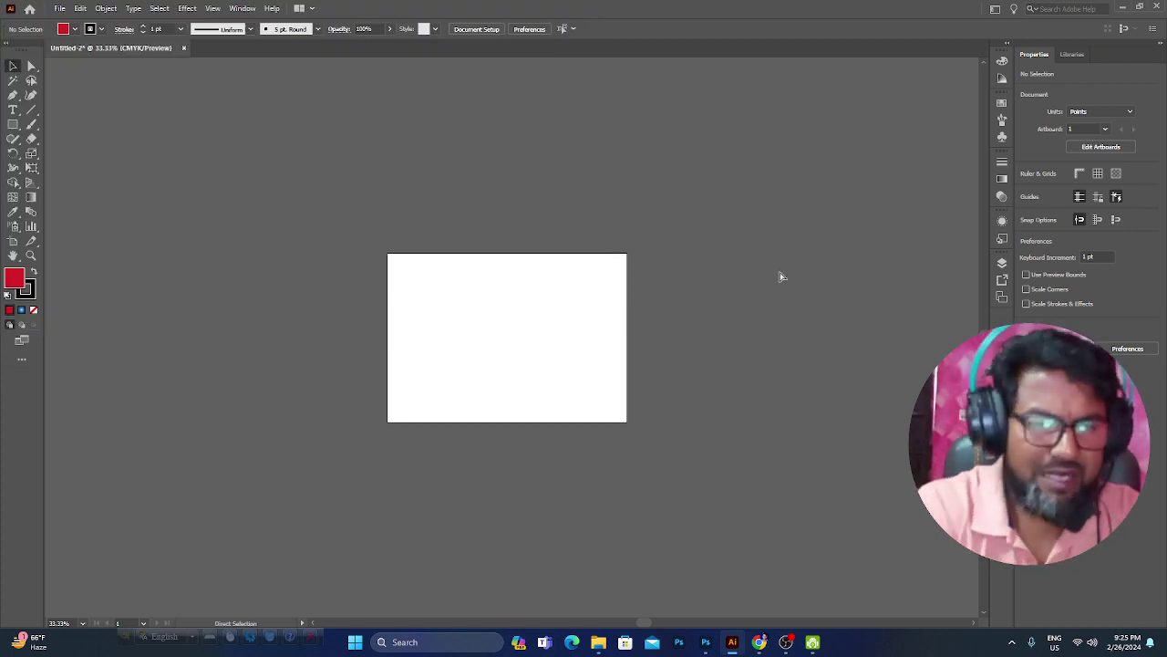
key("ctrl+plus")
key("ctrl+plus")
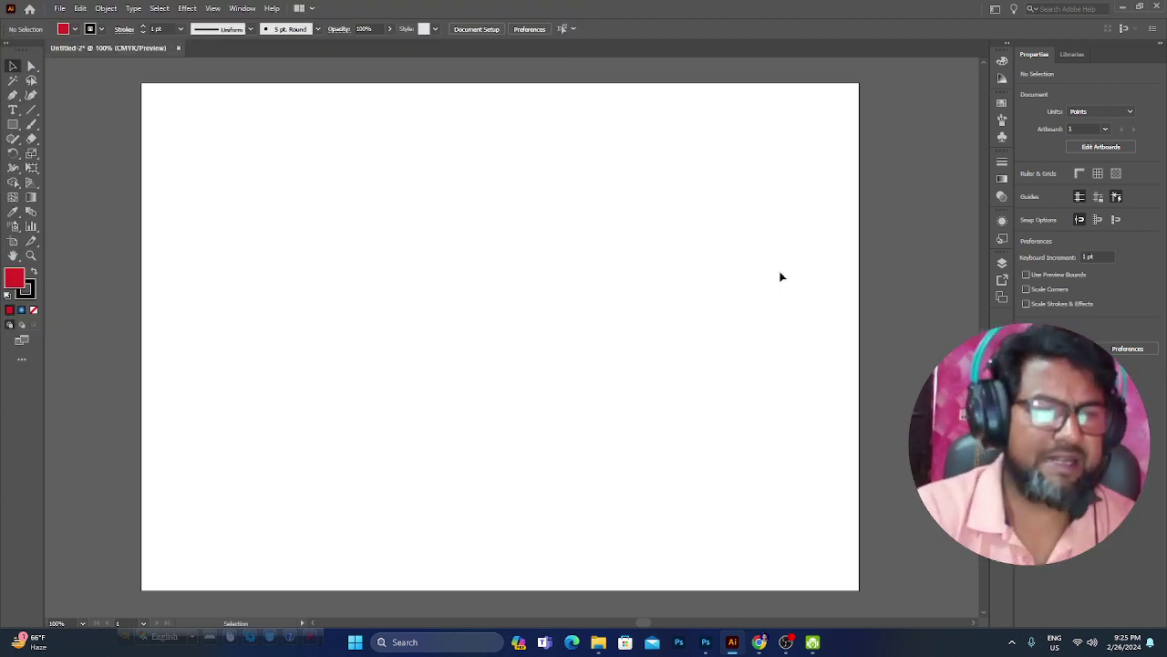
scroll(755, 292, "left", 2)
left_click_drag(751, 295, 705, 261)
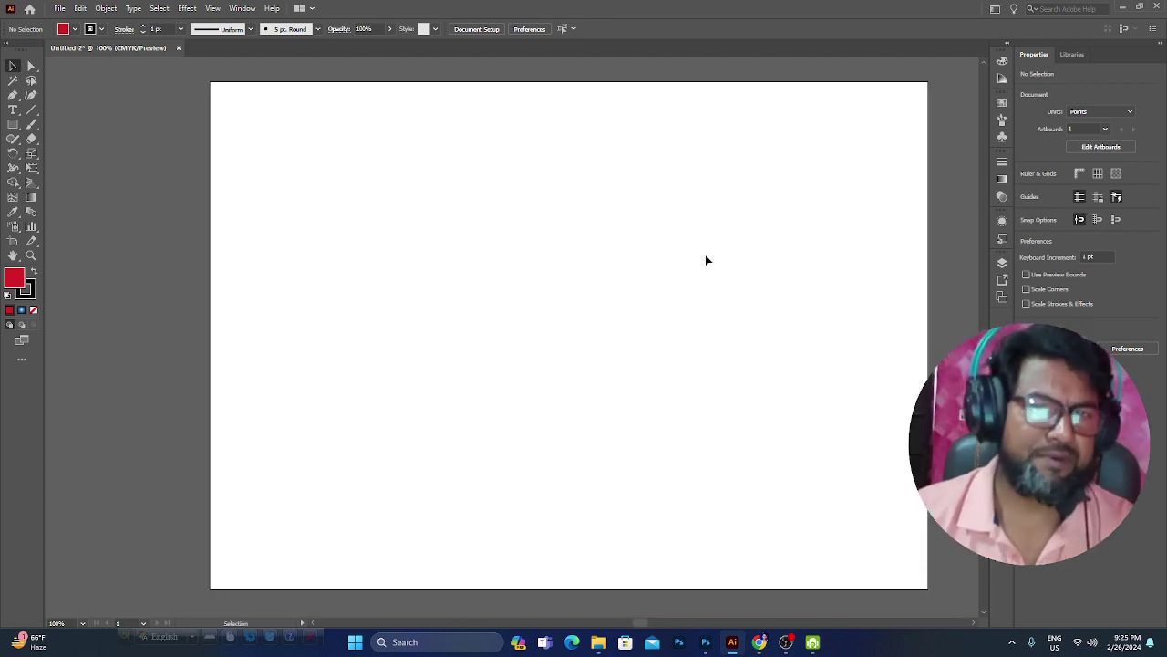
left_click(58, 9)
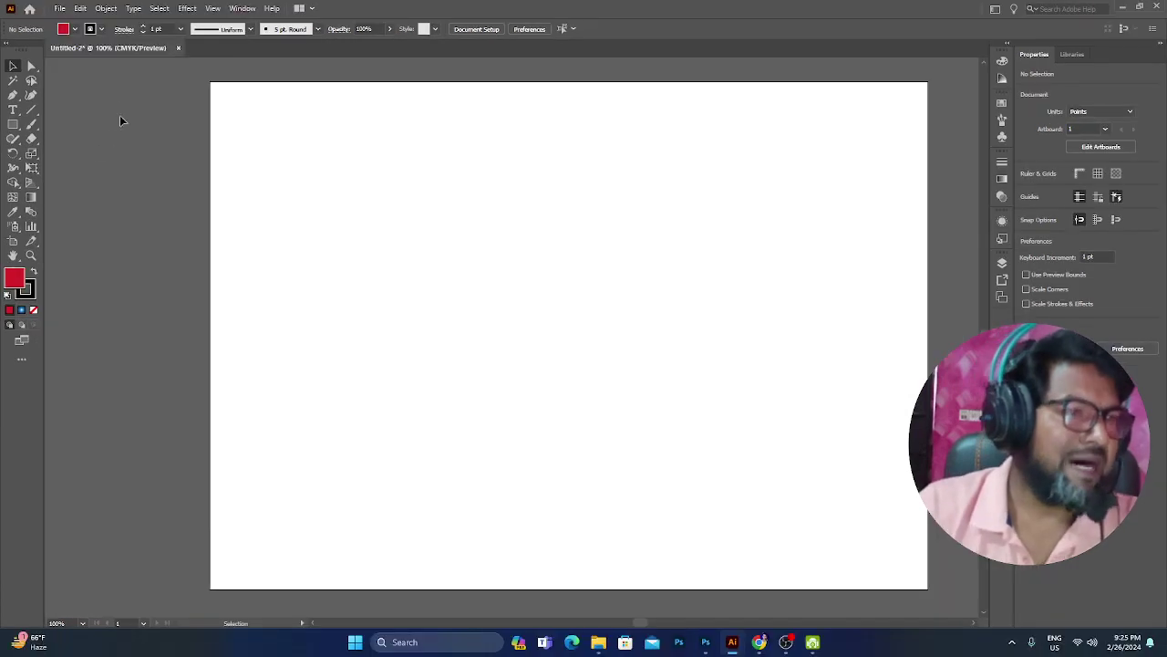
Step: Place Fox.png as a linked image across the middle of the artboard
left_click(59, 9)
mouse_move(83, 286)
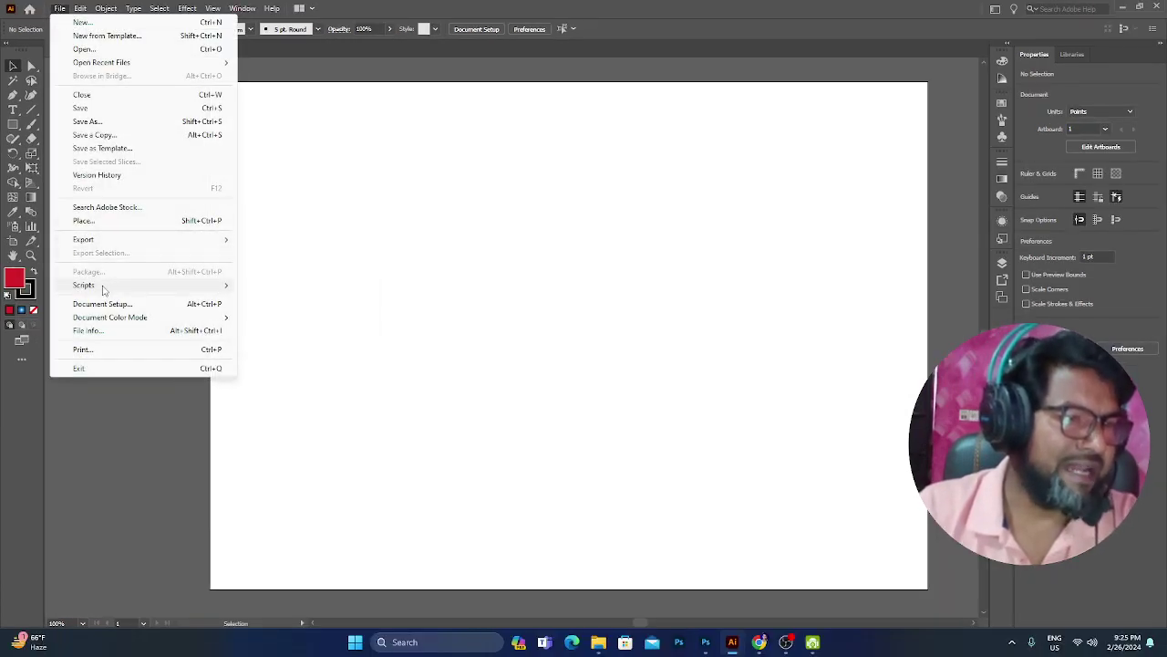
left_click(87, 221)
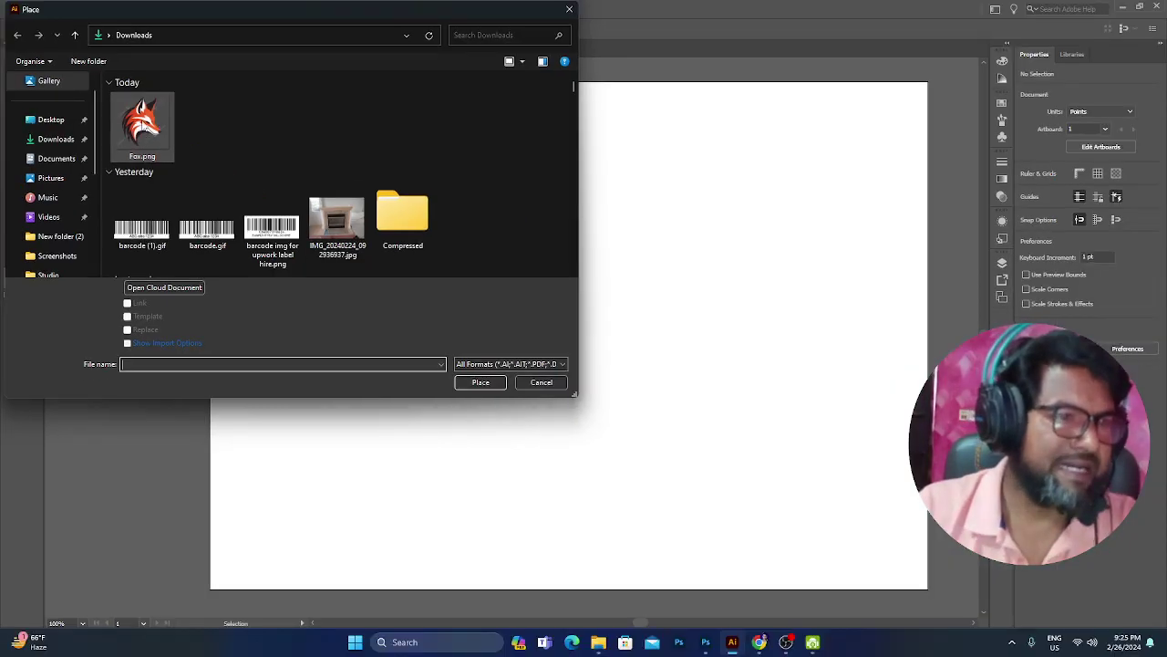
left_click(142, 125)
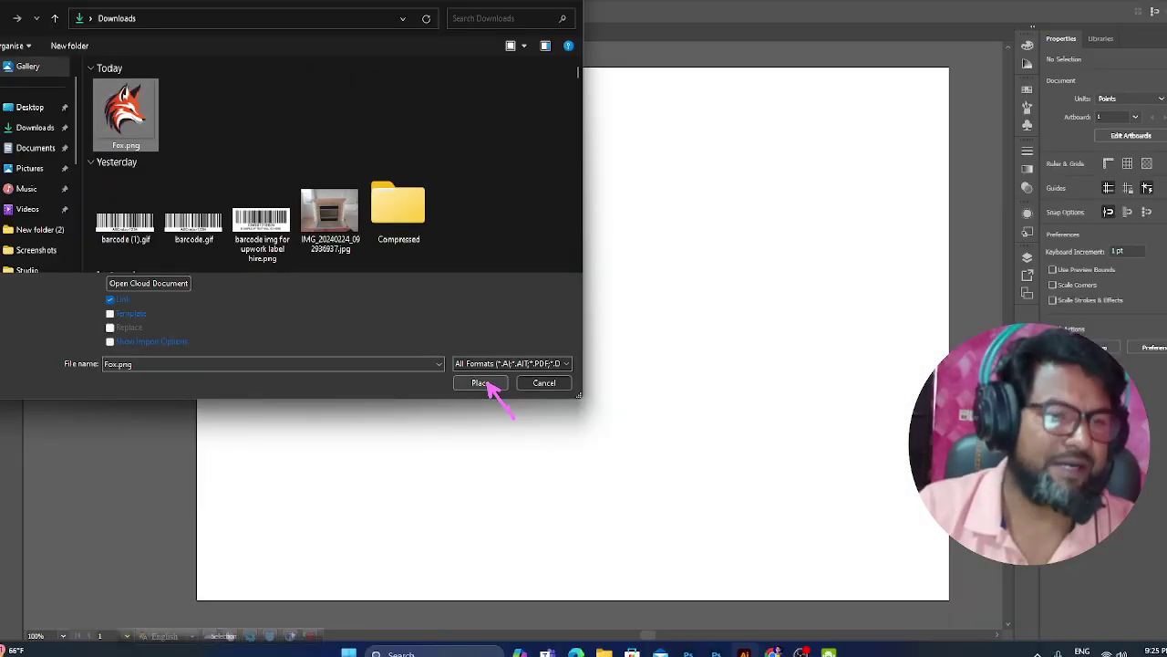
left_click(483, 384)
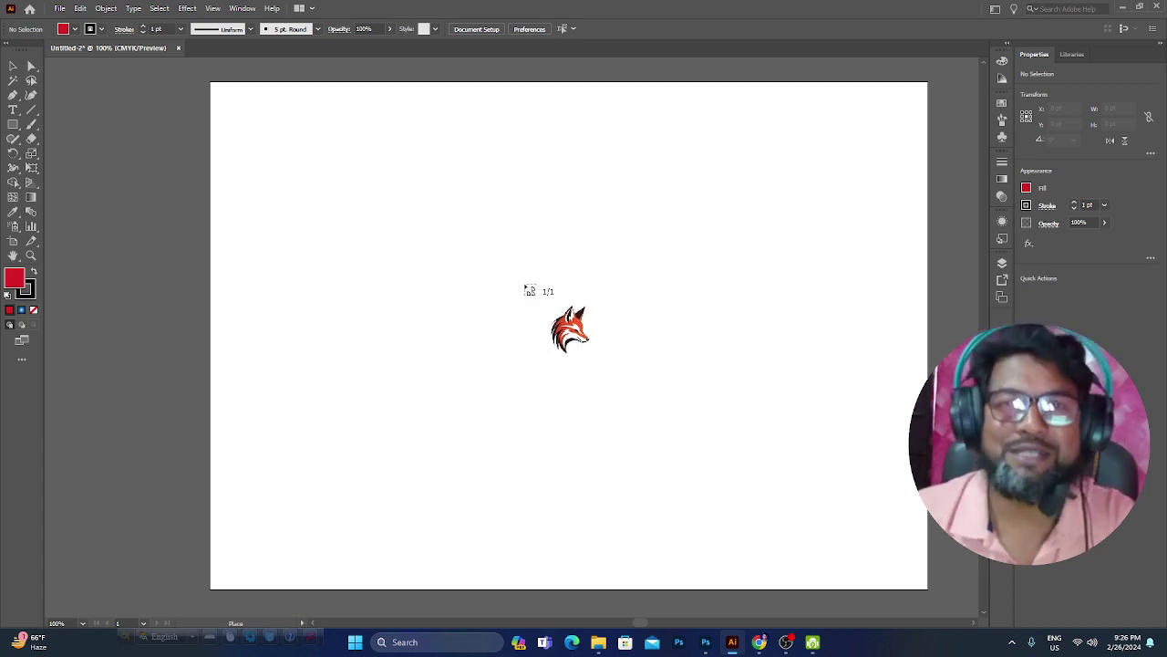
left_click_drag(401, 202, 577, 369)
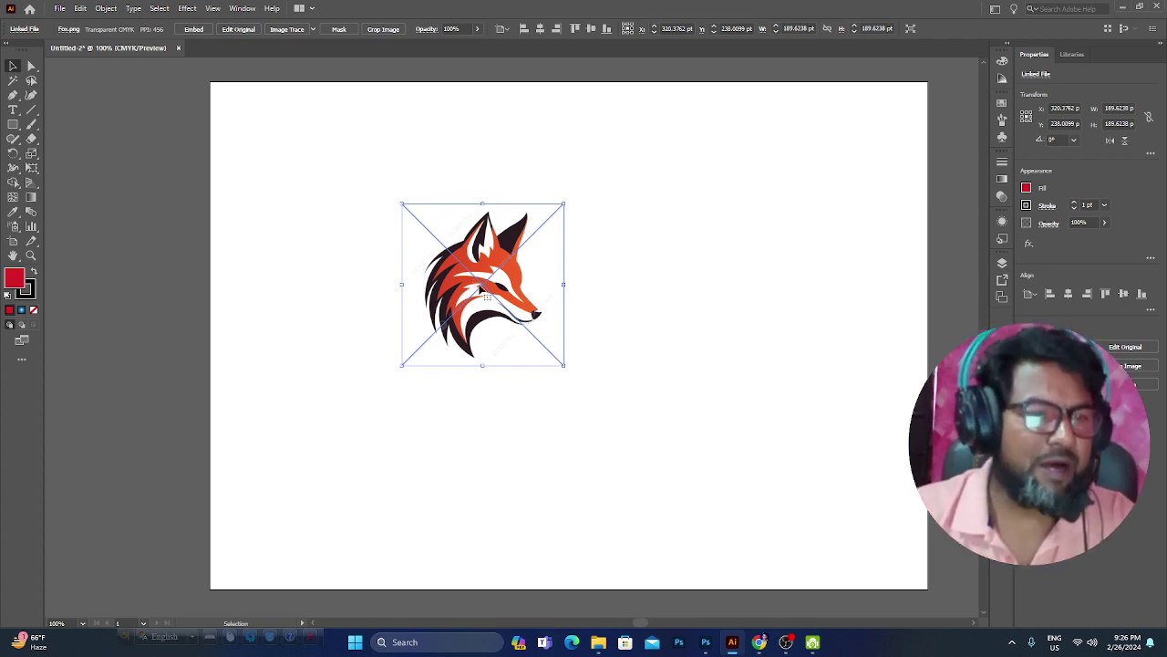
Step: Drag the fox image toward the artboard centre, settling it left and up in the upper-middle area
mouse_move(480, 290)
left_mouse_down()
mouse_move(586, 314)
mouse_move(633, 294)
mouse_move(624, 292)
left_mouse_up()
left_click(727, 277)
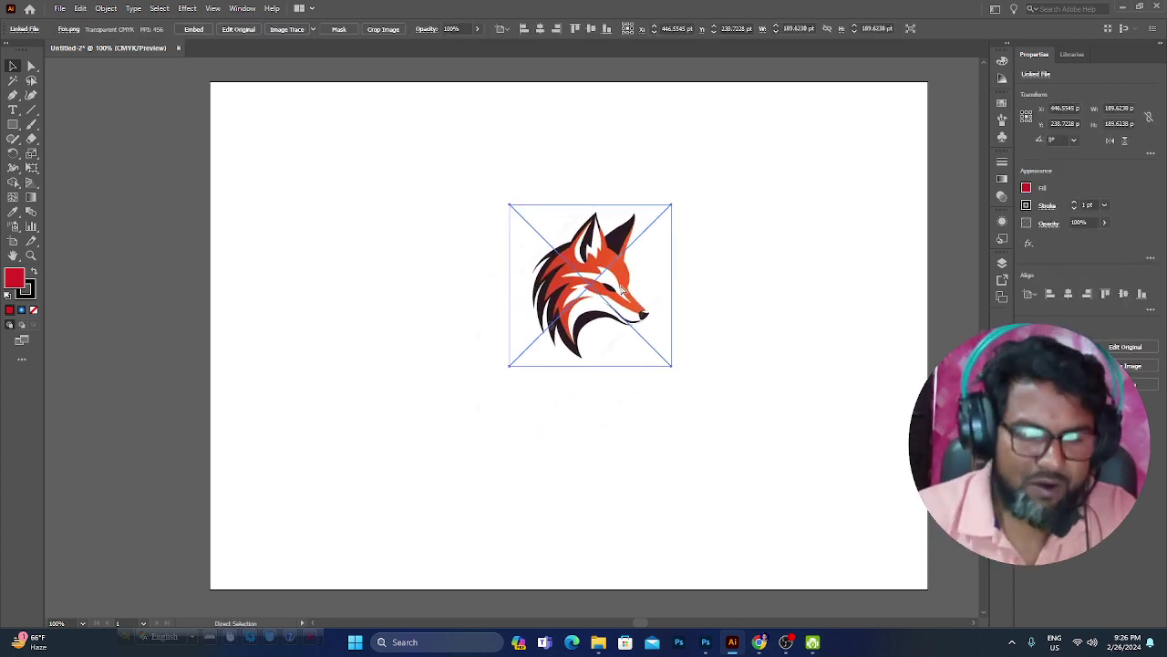
key("ctrl+equal")
key("ctrl+equal")
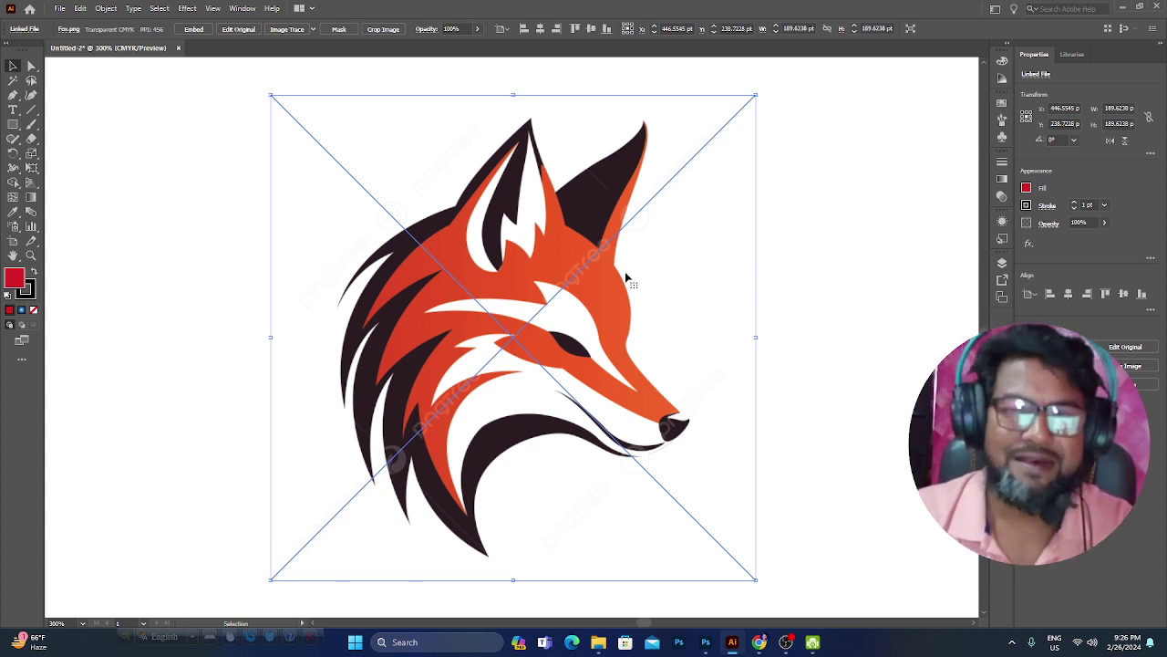
scroll(620, 279, "left", 3)
scroll(620, 279, "up", 1)
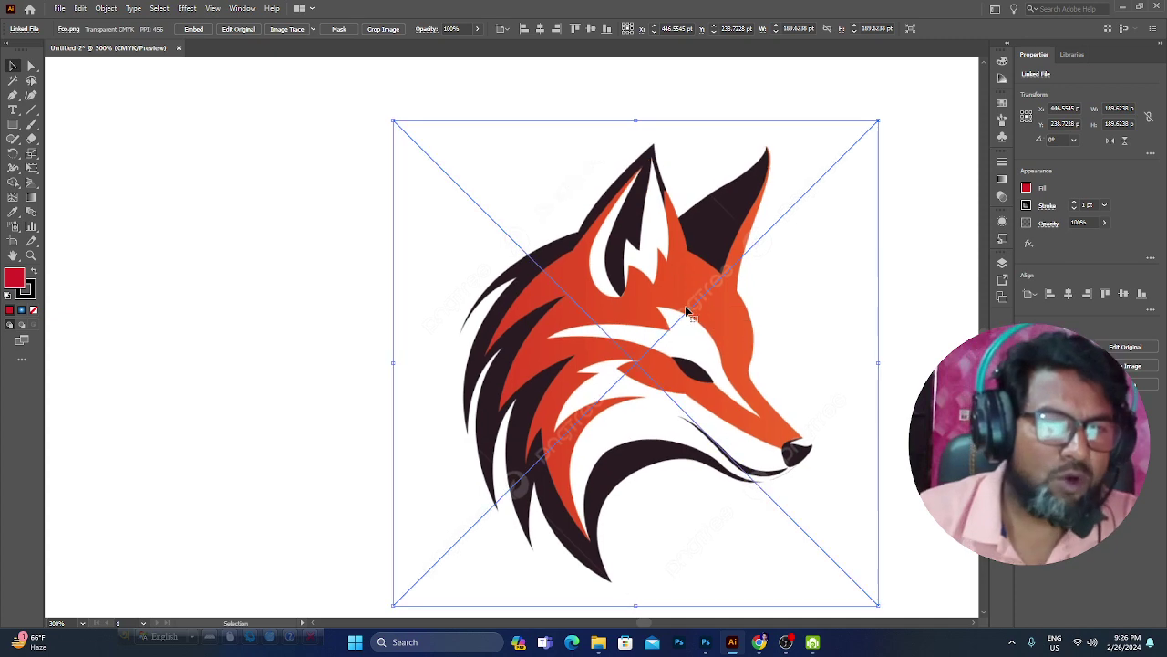
left_click_drag(688, 313, 575, 284)
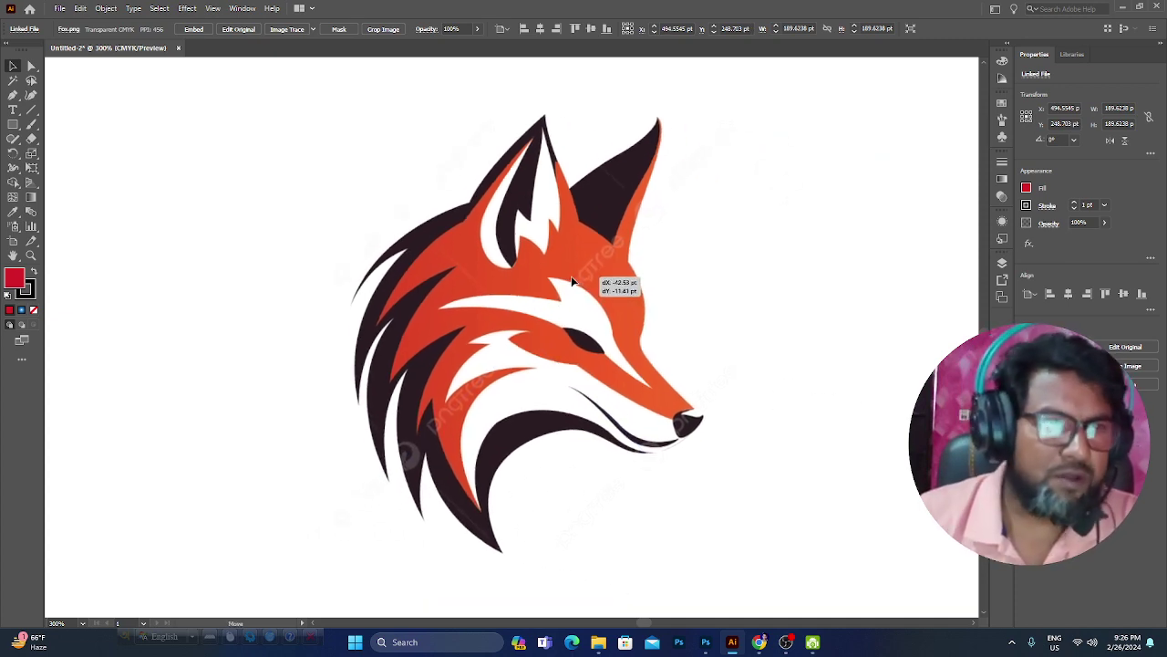
left_click(846, 247)
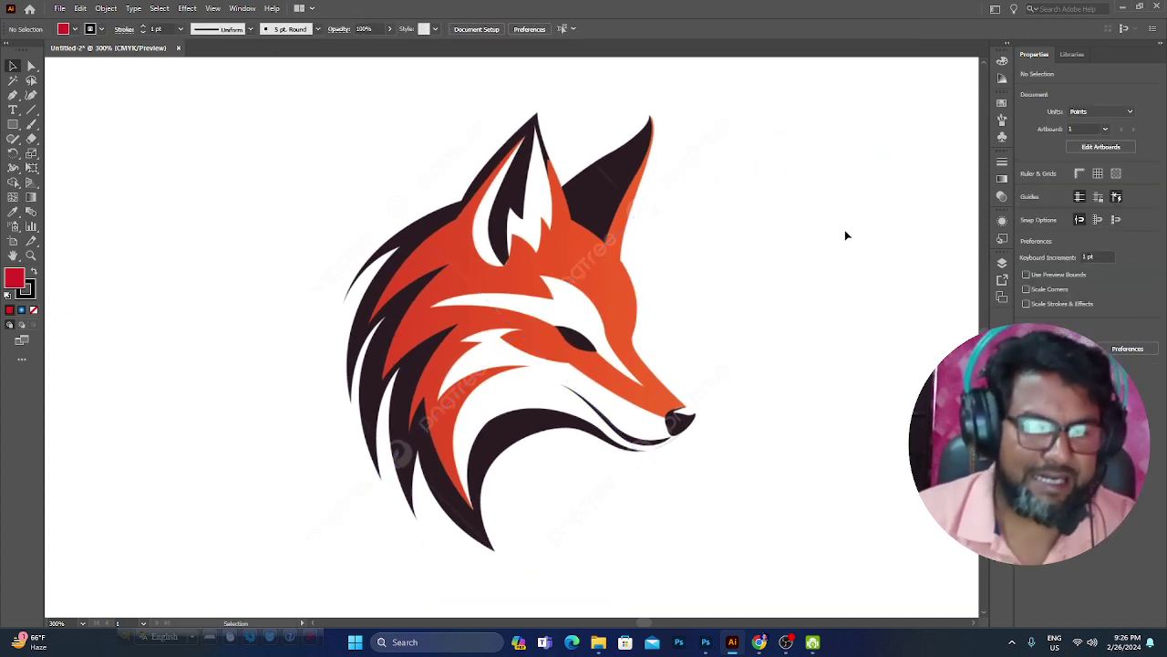
key("ctrl+minus")
key("ctrl+minus")
key("ctrl+minus")
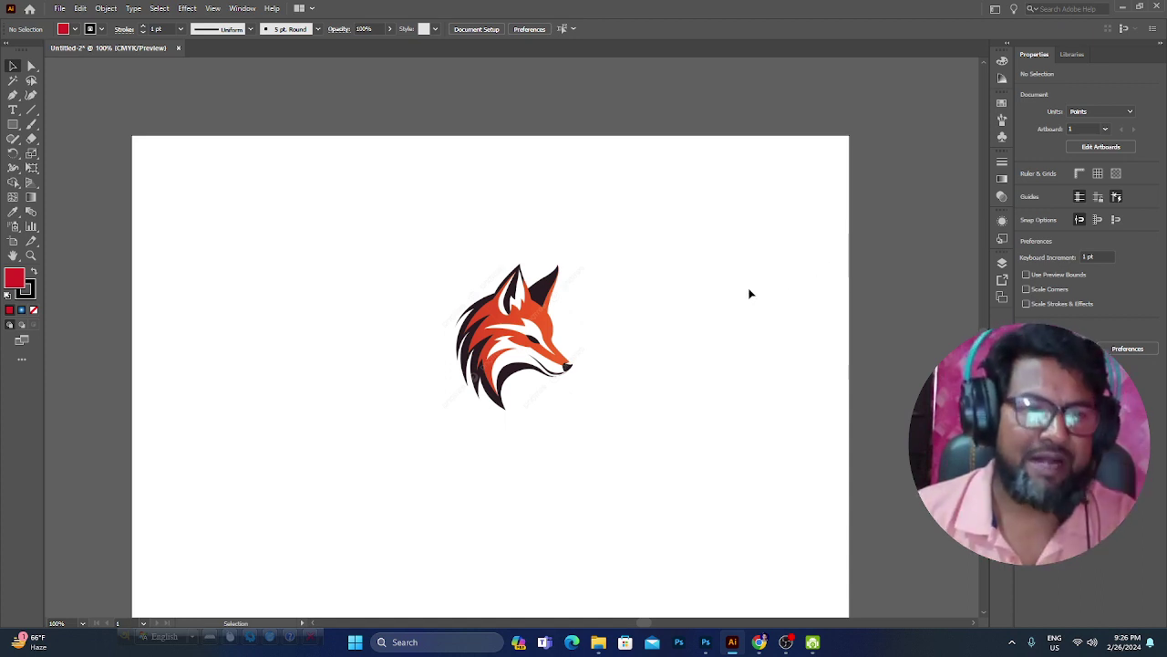
scroll(691, 278, "down", 2)
left_click(548, 281)
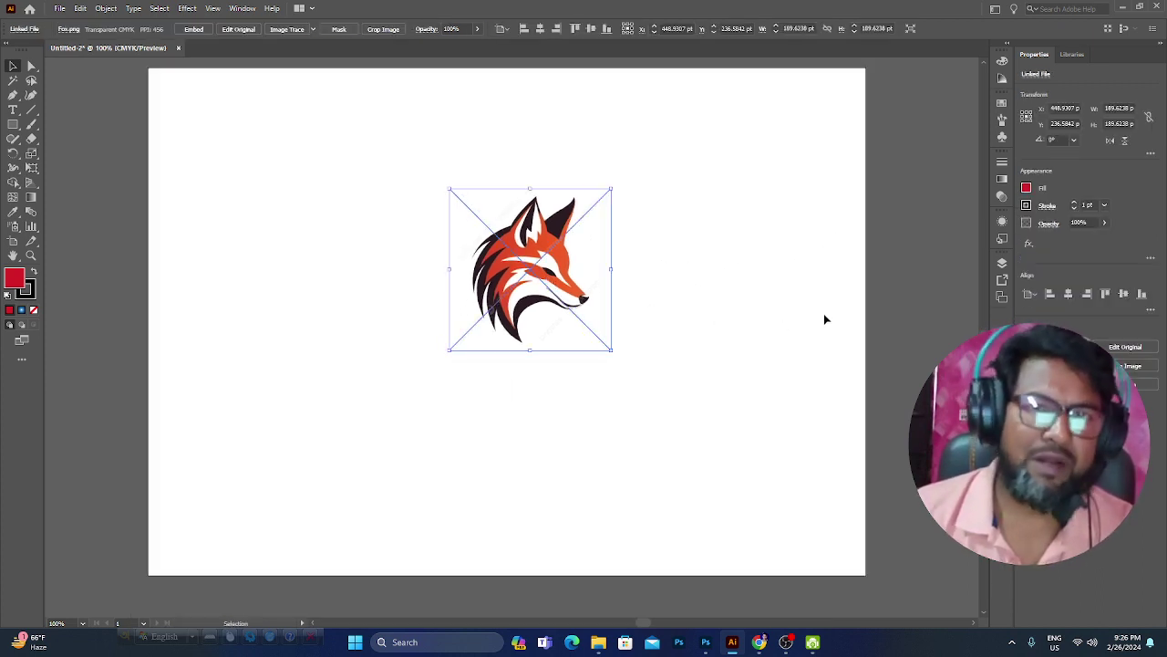
key("a")
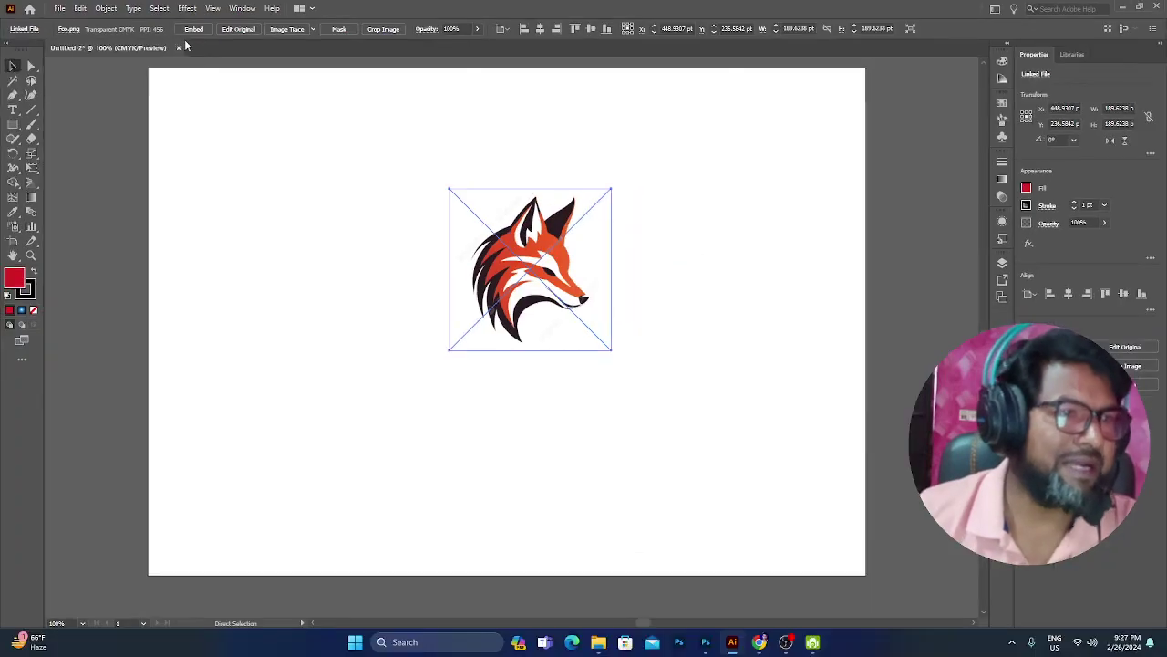
Step: Embed Fox.png in the document and drag it slightly right and down on the artboard
left_click(195, 29)
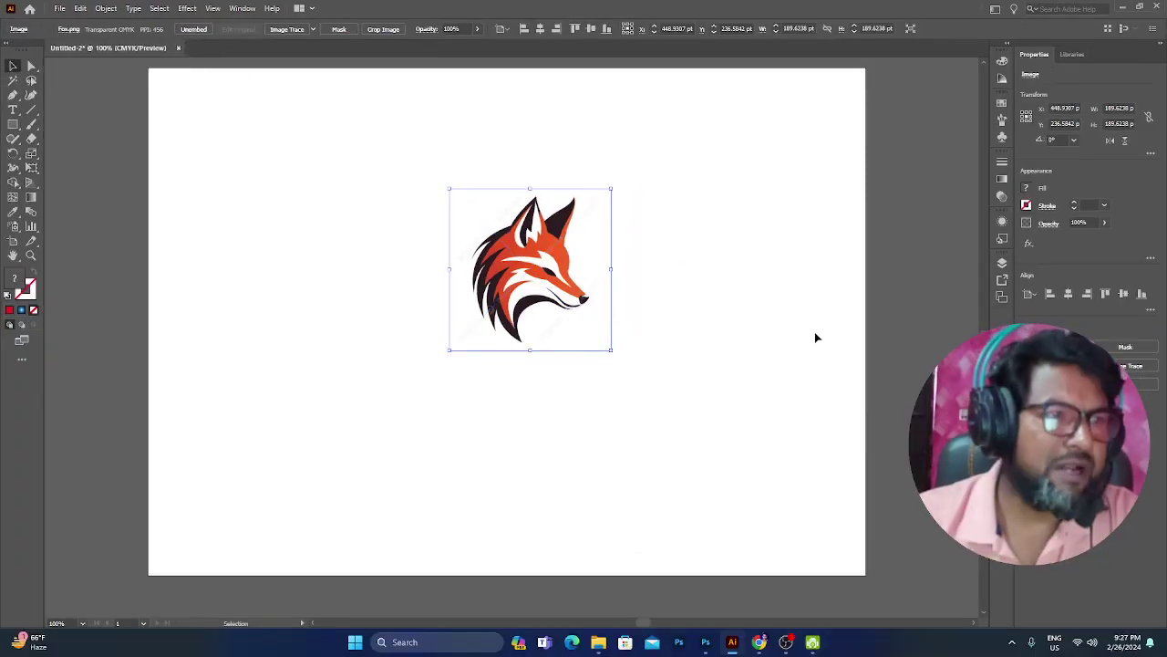
left_click_drag(584, 289, 599, 307)
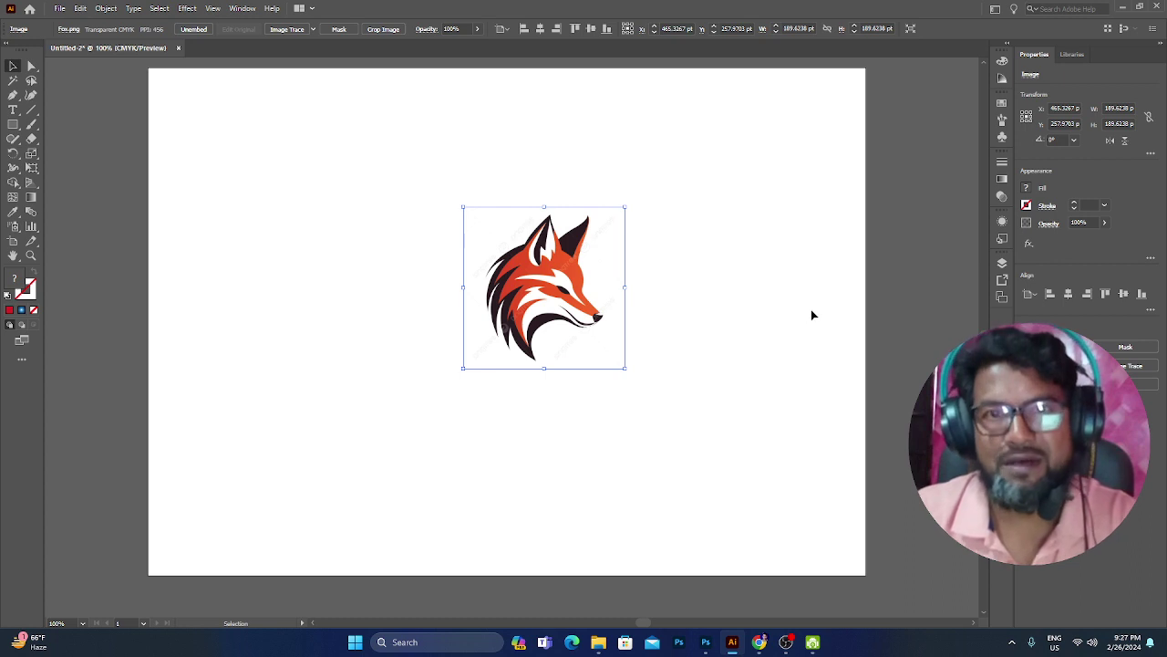
left_click_drag(559, 301, 572, 335)
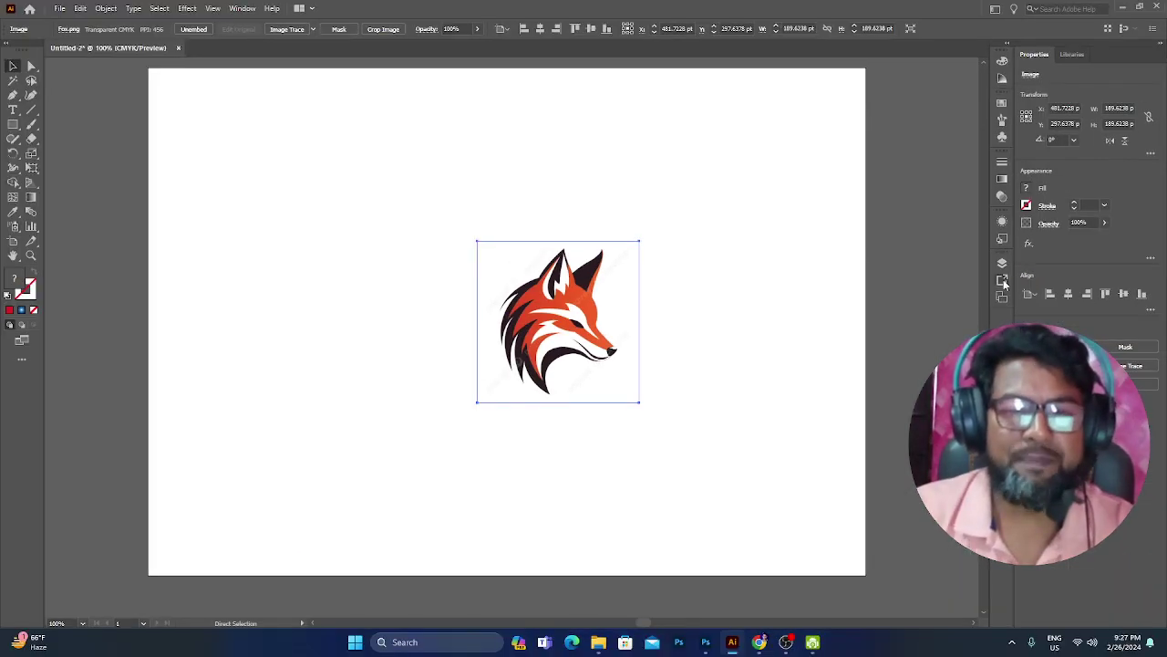
left_click(242, 8)
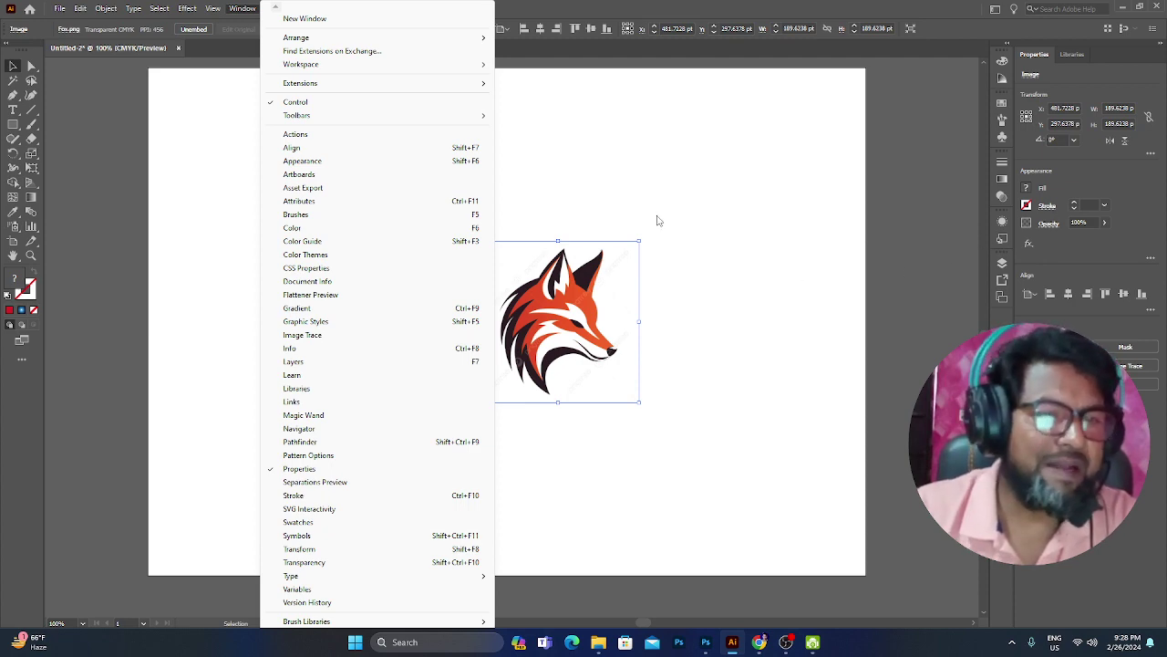
Step: Show the Layers panel and expand then collapse Layer 1 to inspect the fox image inside
left_click(869, 278)
left_click(638, 321)
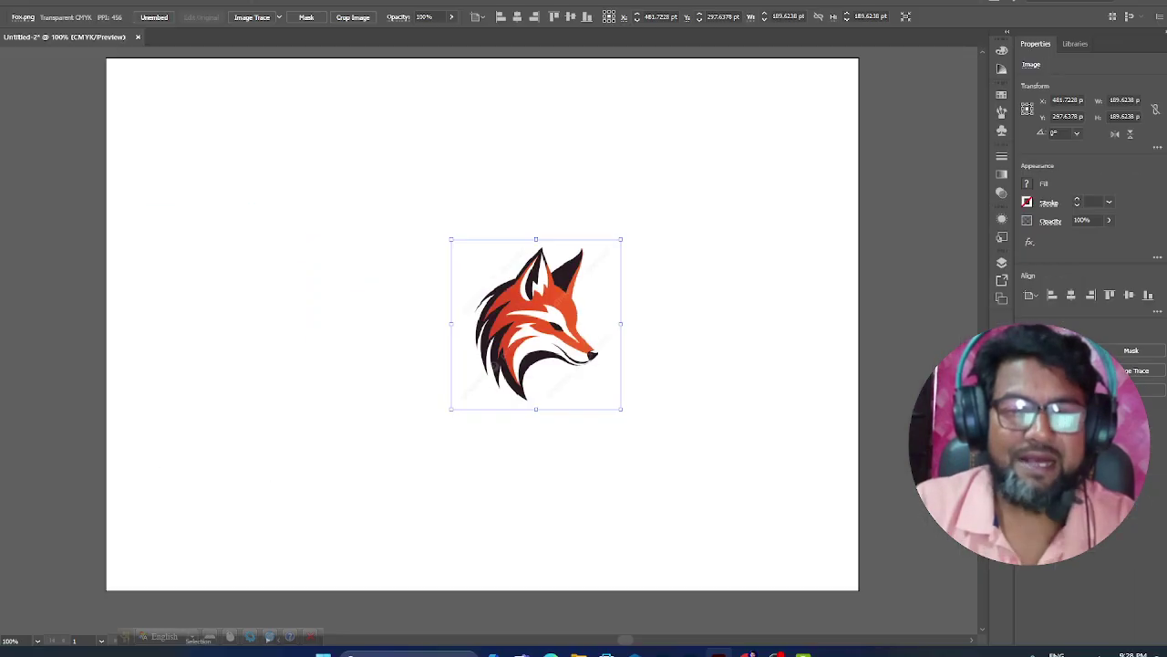
left_click(1003, 263)
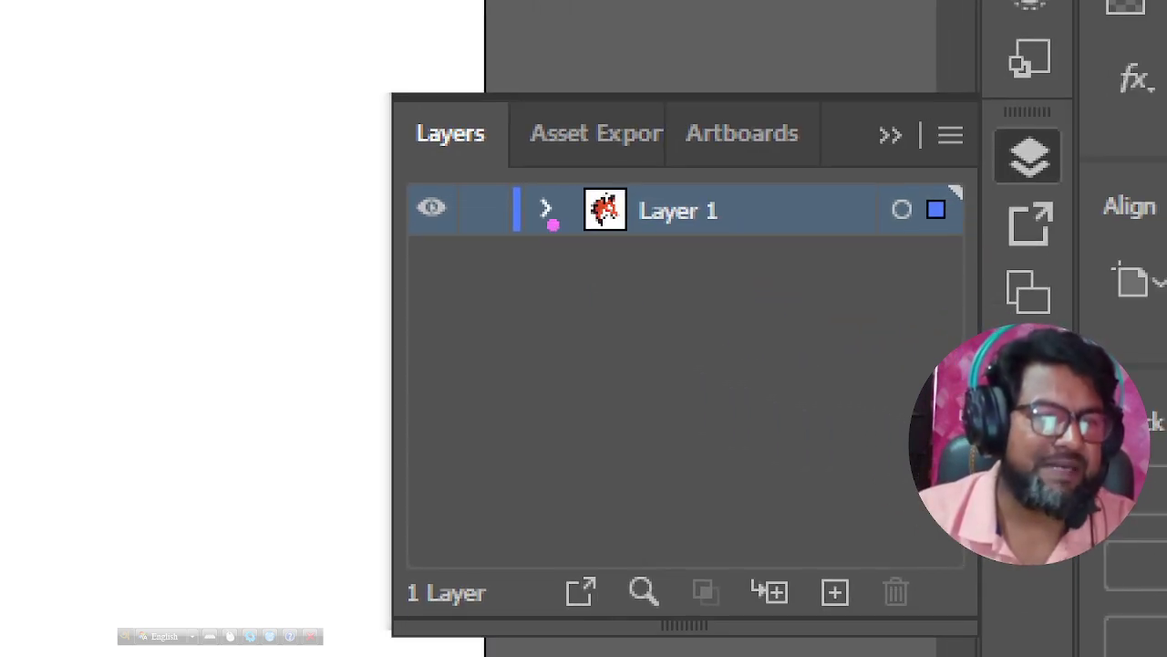
left_click_drag(516, 173, 589, 267)
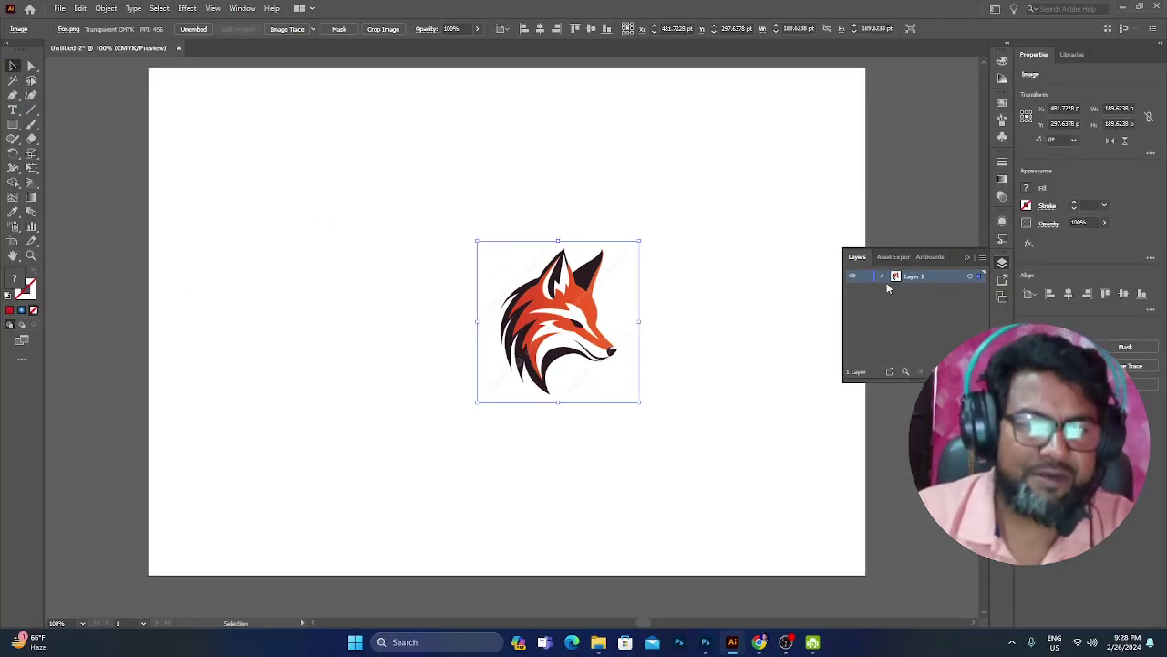
left_click(879, 277)
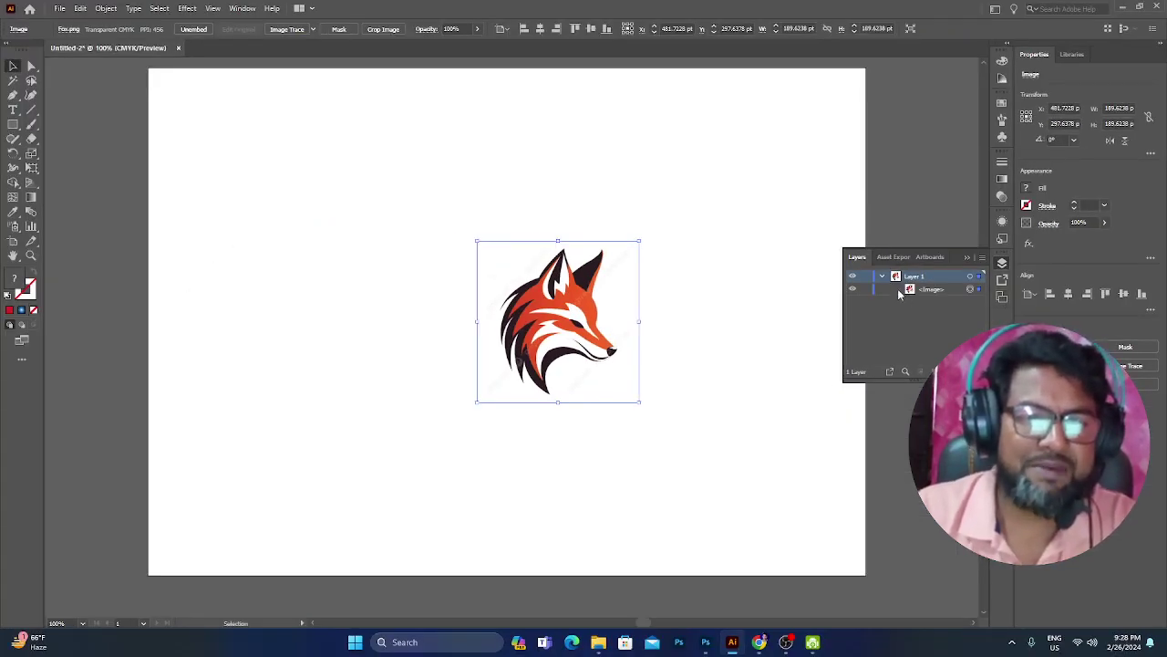
left_click(881, 276)
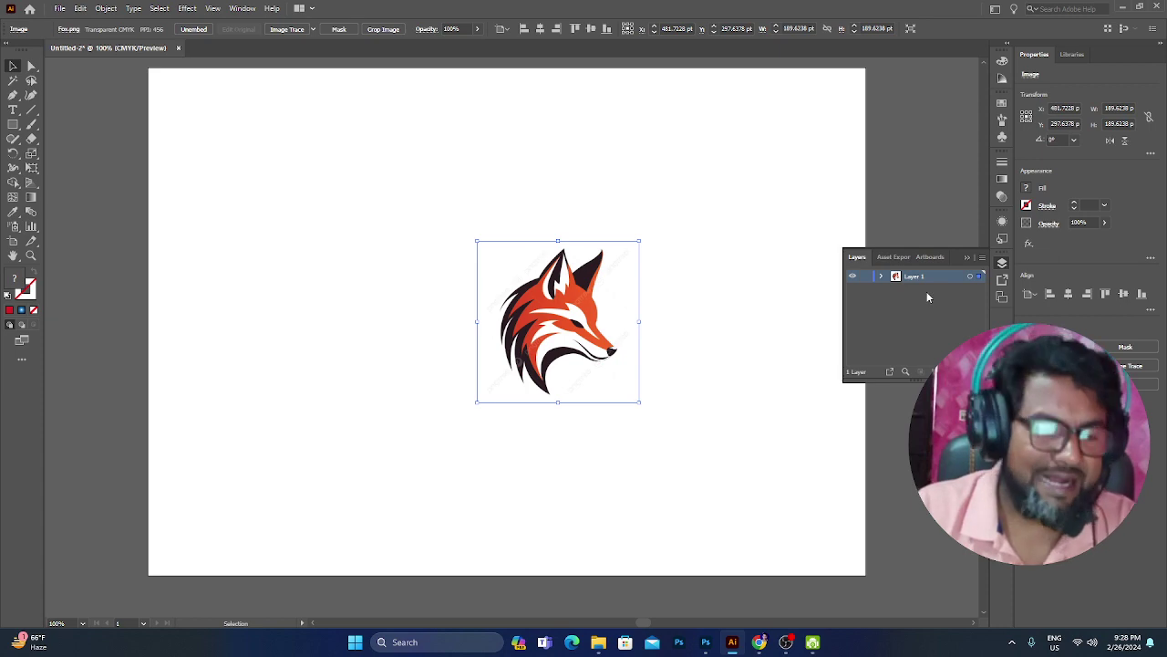
left_click(881, 277)
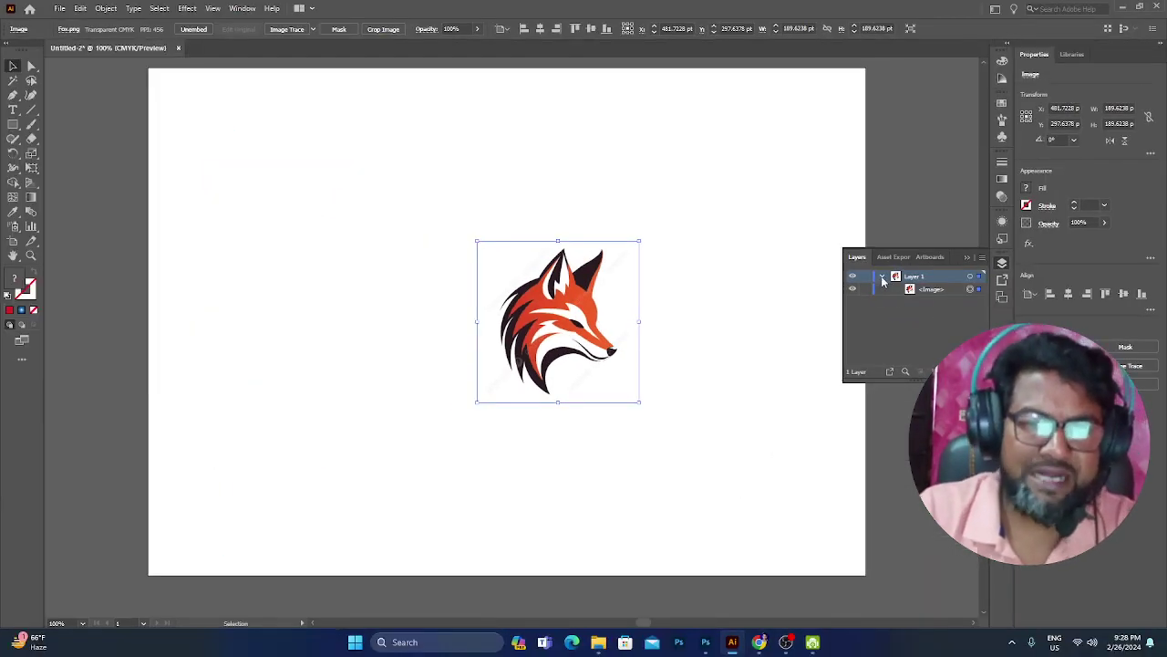
left_click(881, 276)
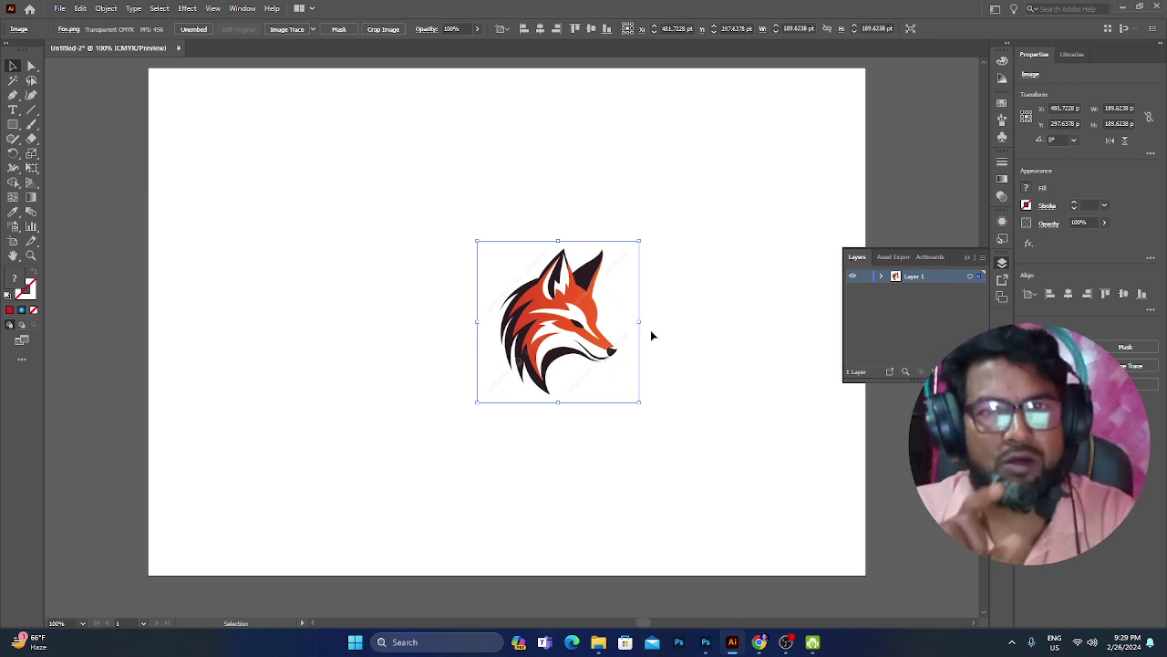
Step: Zoom in to 200% on the fox image and reselect it
key("ctrl+plus")
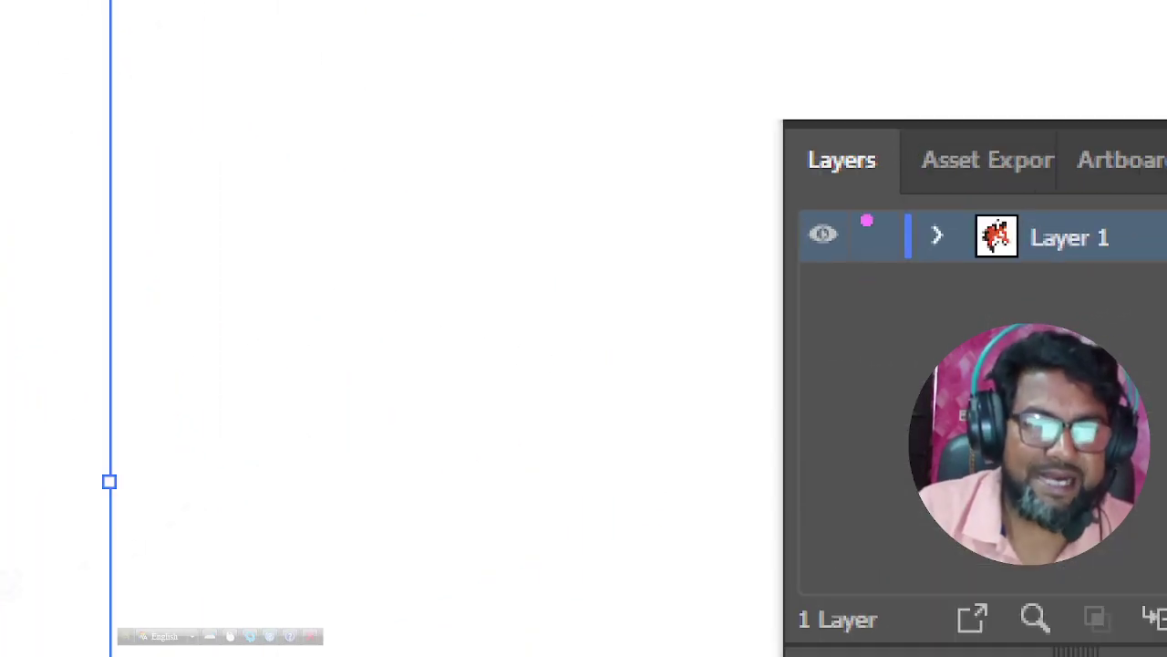
left_click_drag(850, 198, 910, 286)
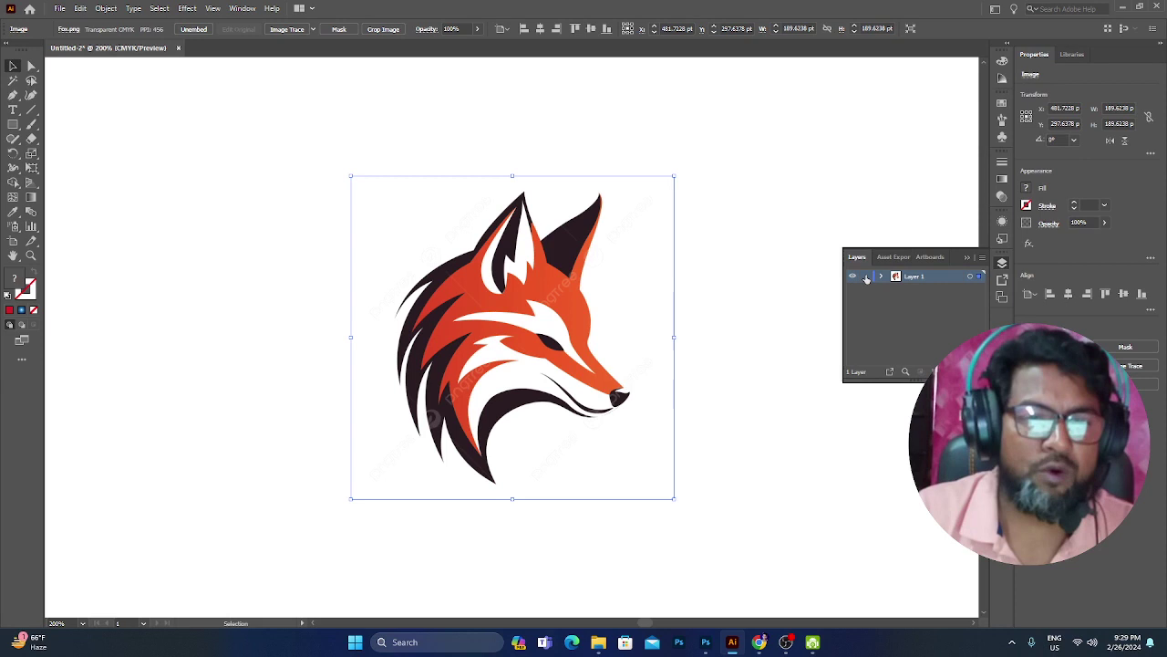
left_click(872, 295)
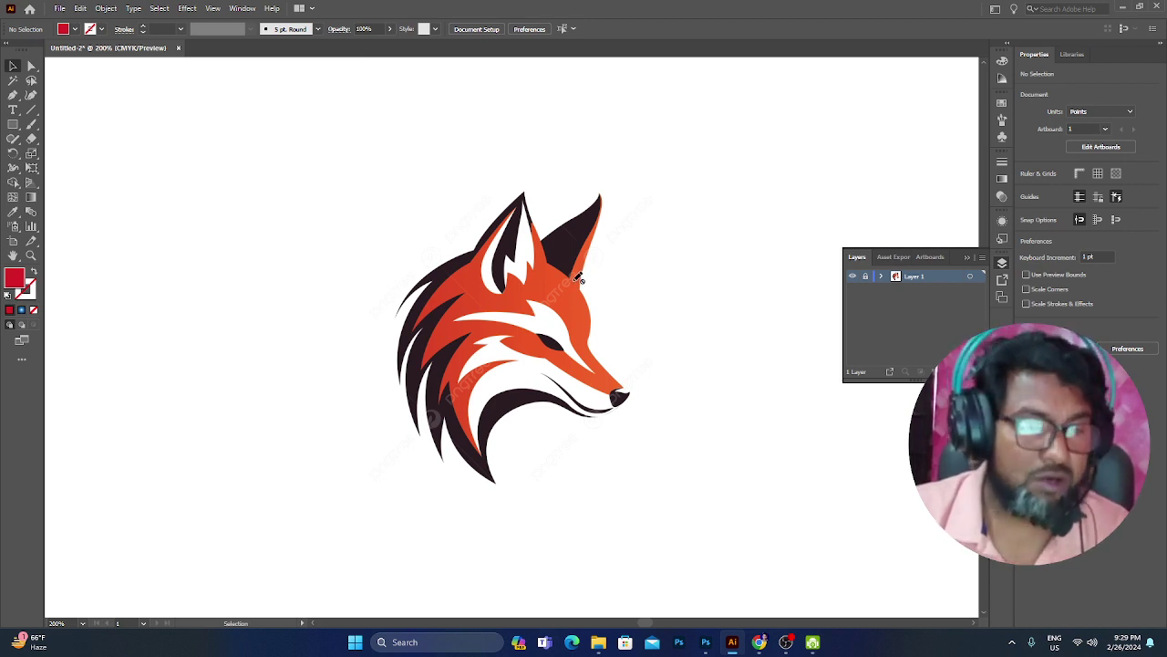
left_click(580, 277)
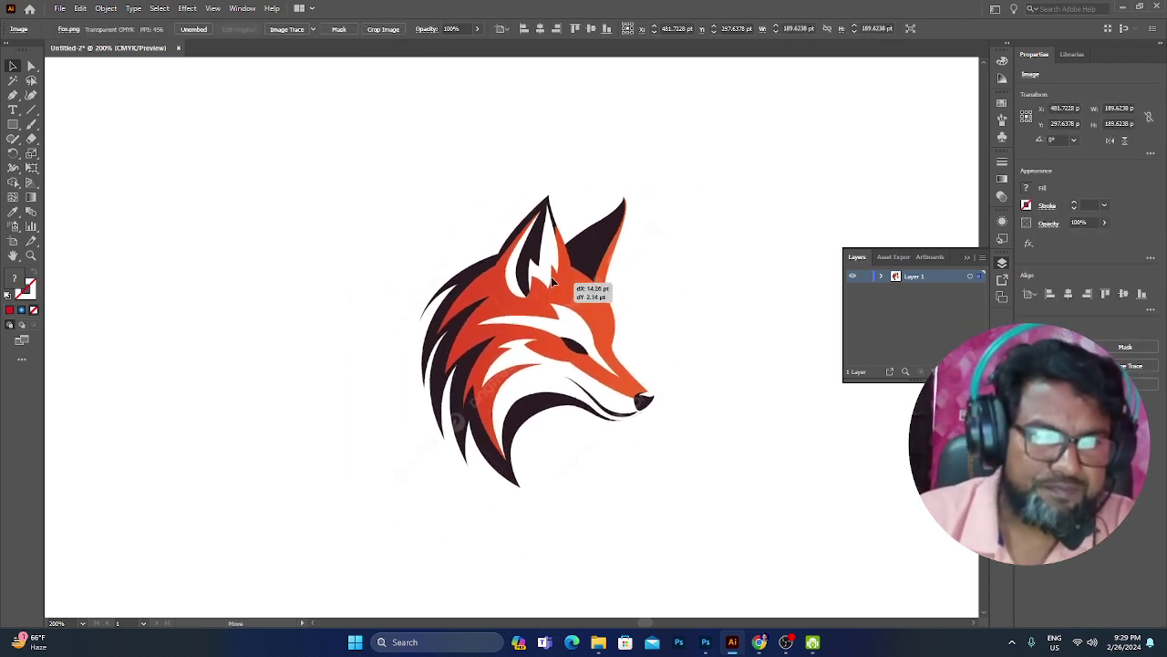
Step: Nudge the fox image slightly right and make Layer 1 a locked, dimmed template layer
left_click_drag(516, 290, 543, 287)
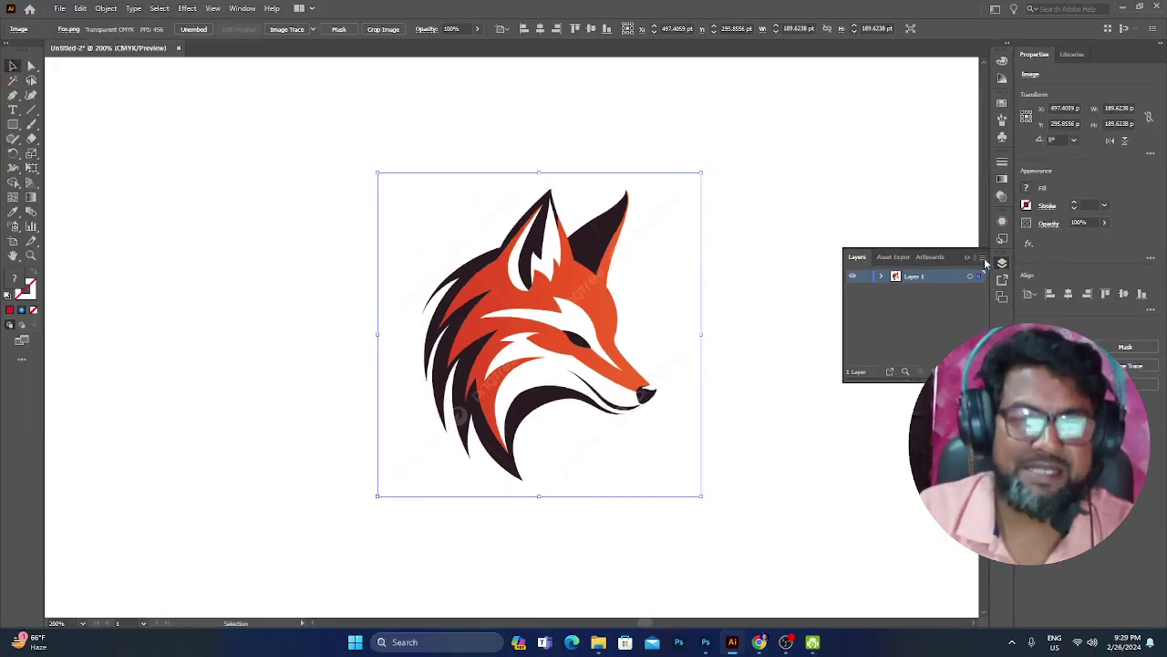
left_click(983, 259)
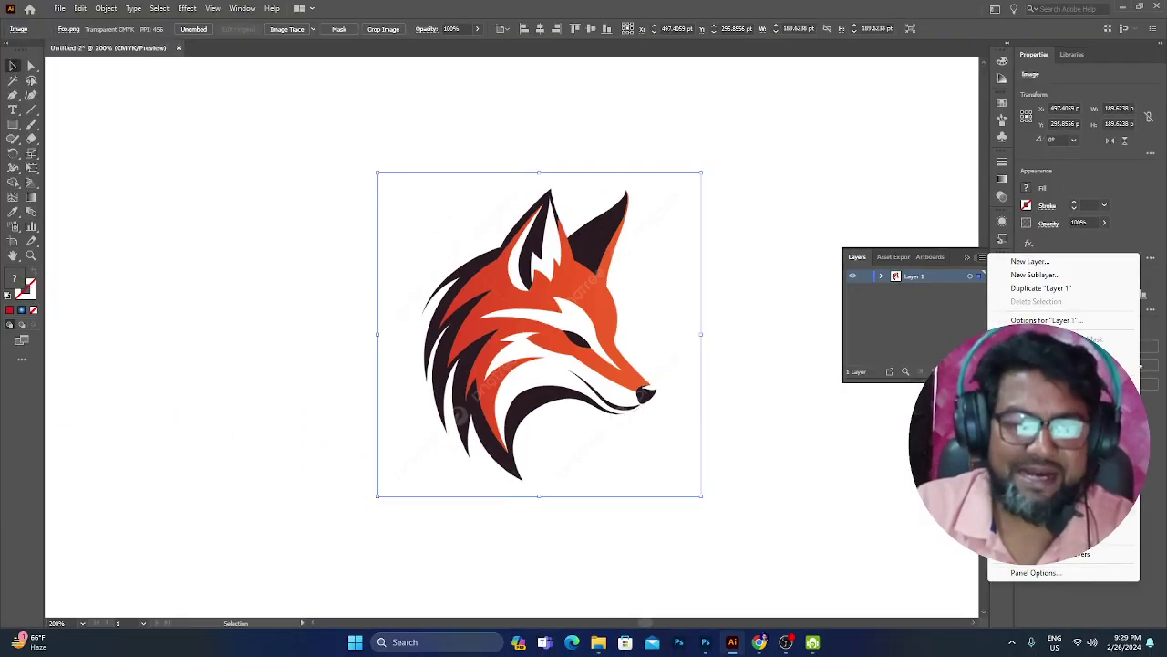
left_click(966, 448)
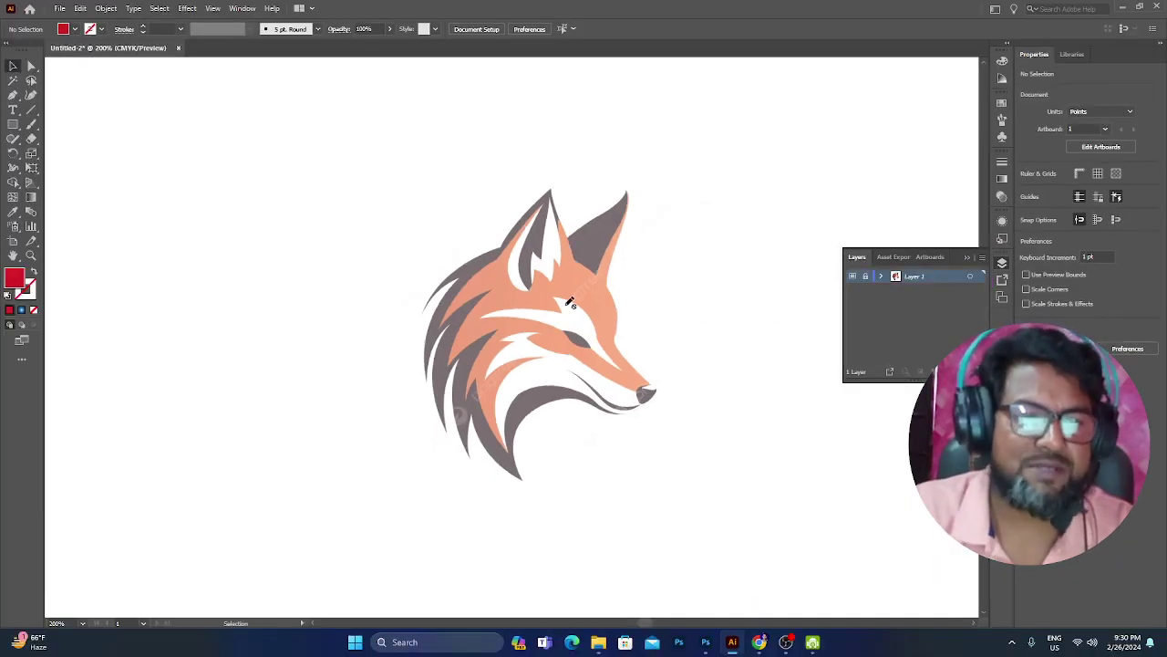
Step: Add a new empty Layer 2 above the locked fox template Layer 1
left_click(31, 66)
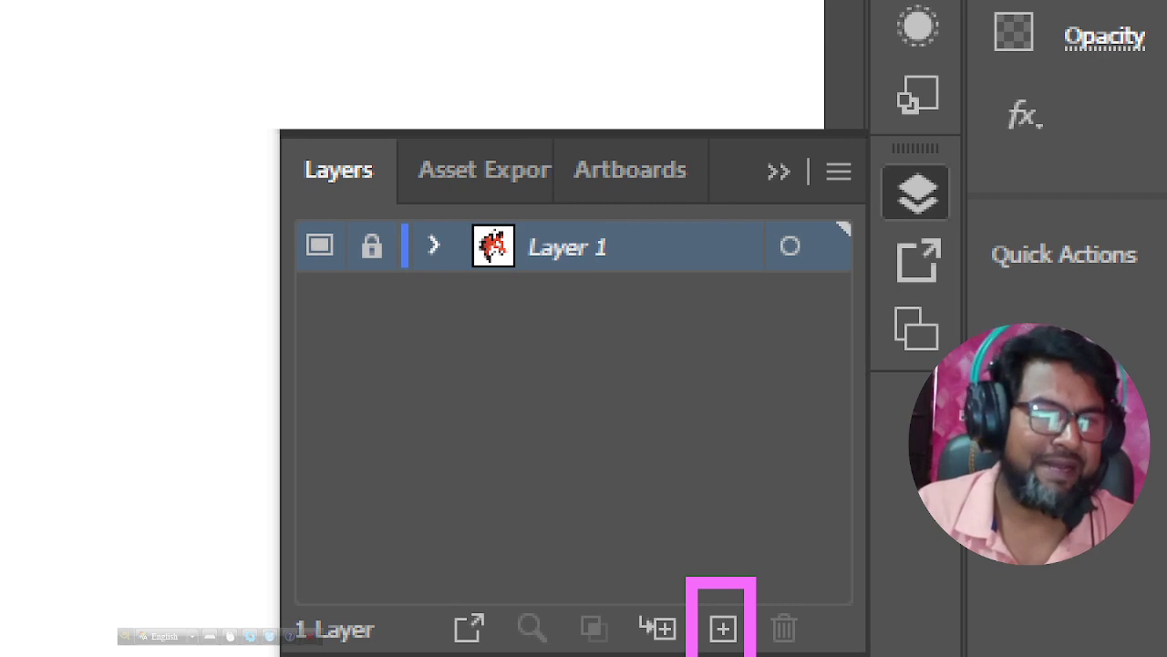
left_click_drag(208, 84, 910, 649)
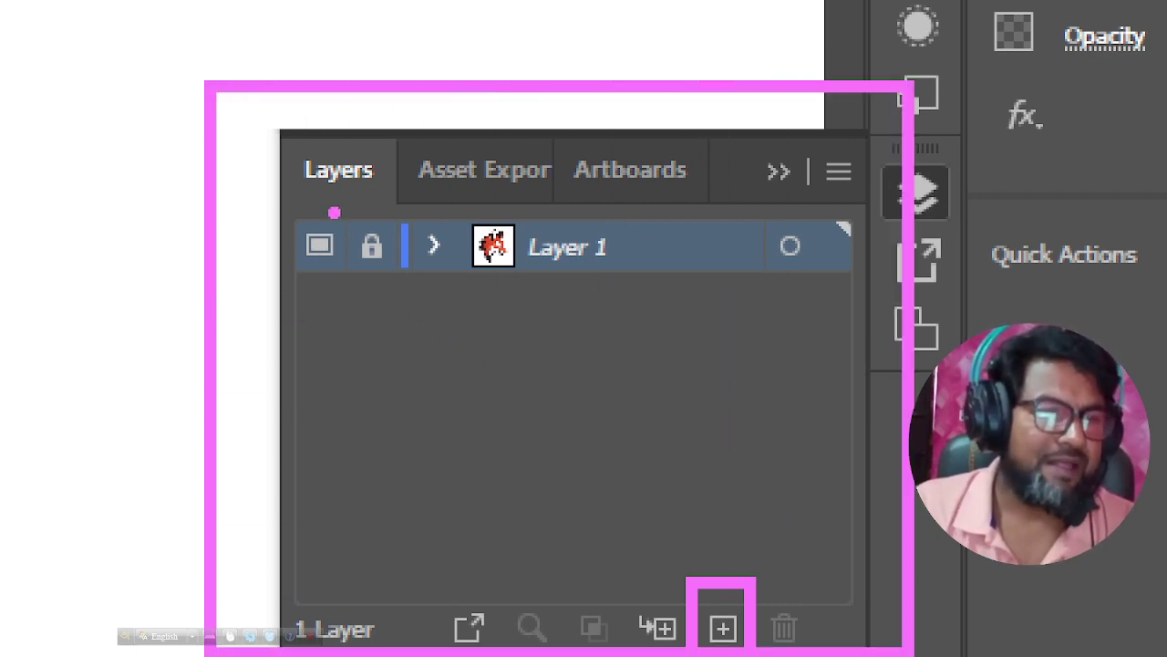
left_click_drag(330, 197, 251, 350)
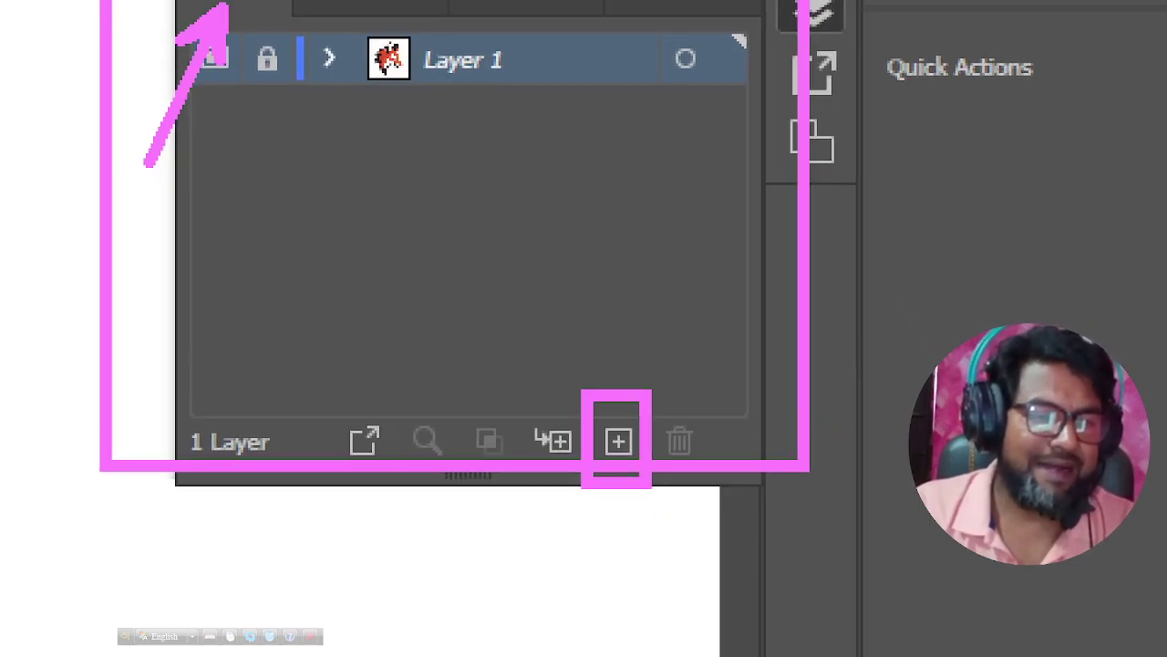
left_click_drag(655, 406, 776, 259)
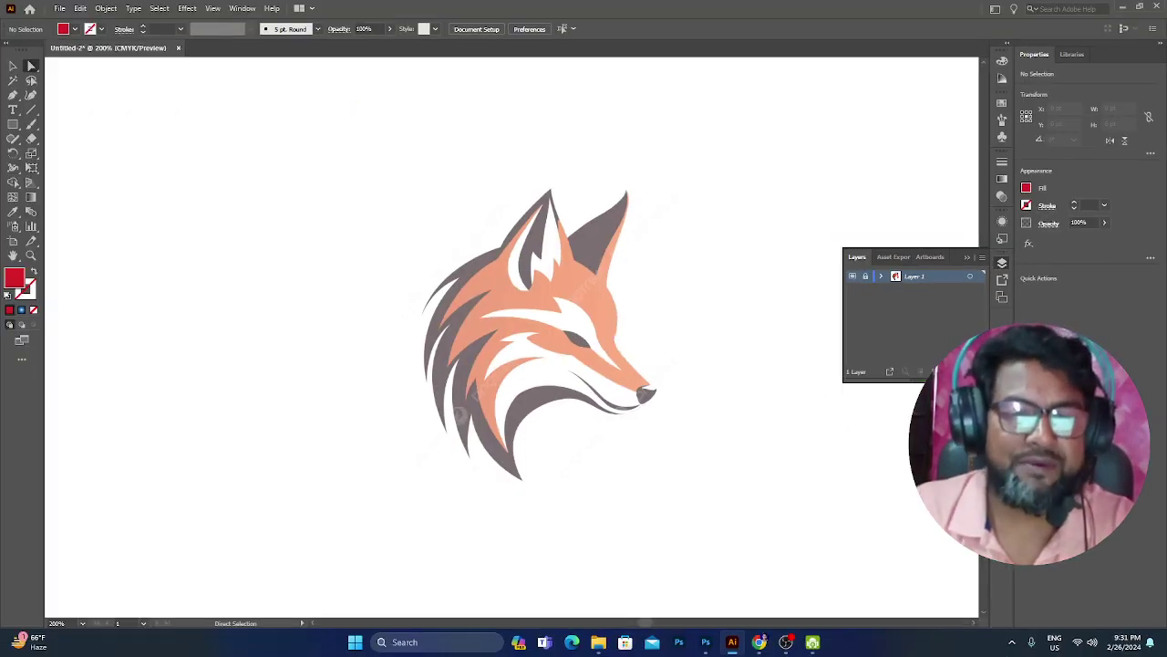
key("ctrl+l")
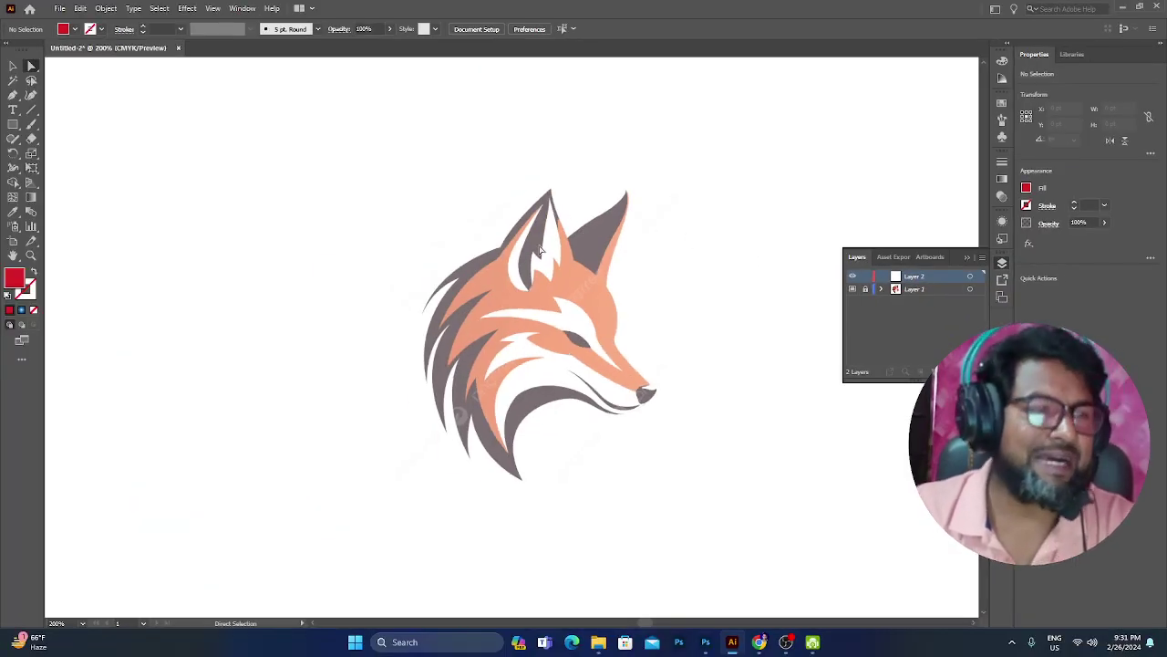
left_click(13, 66)
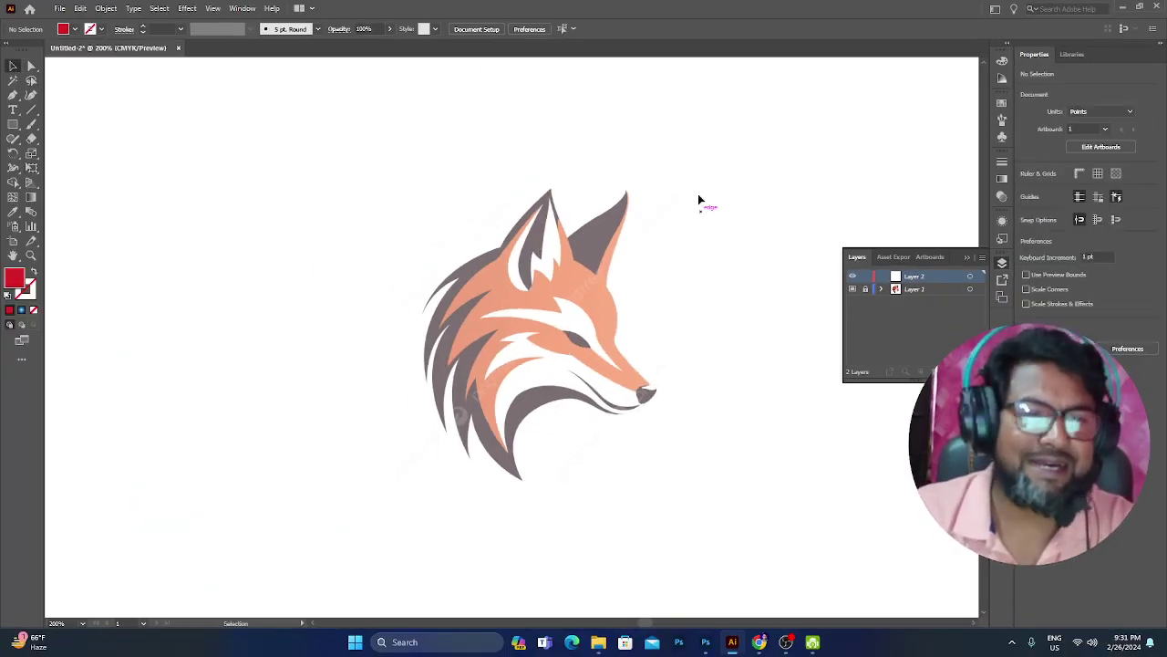
key("p")
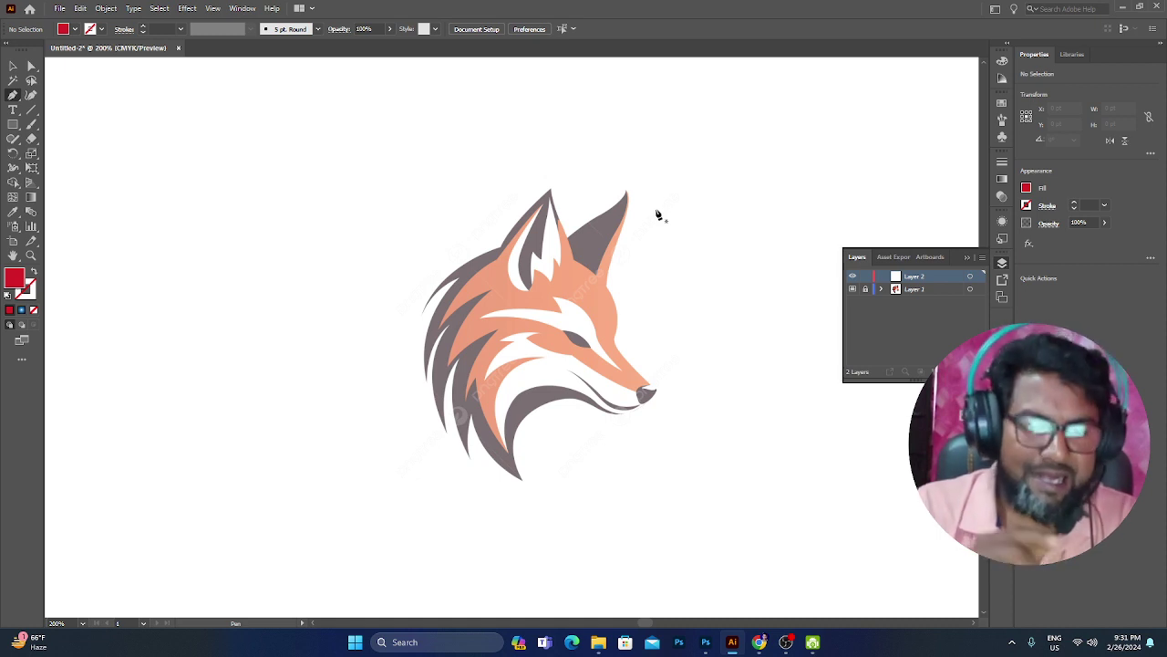
key("ctrl+plus")
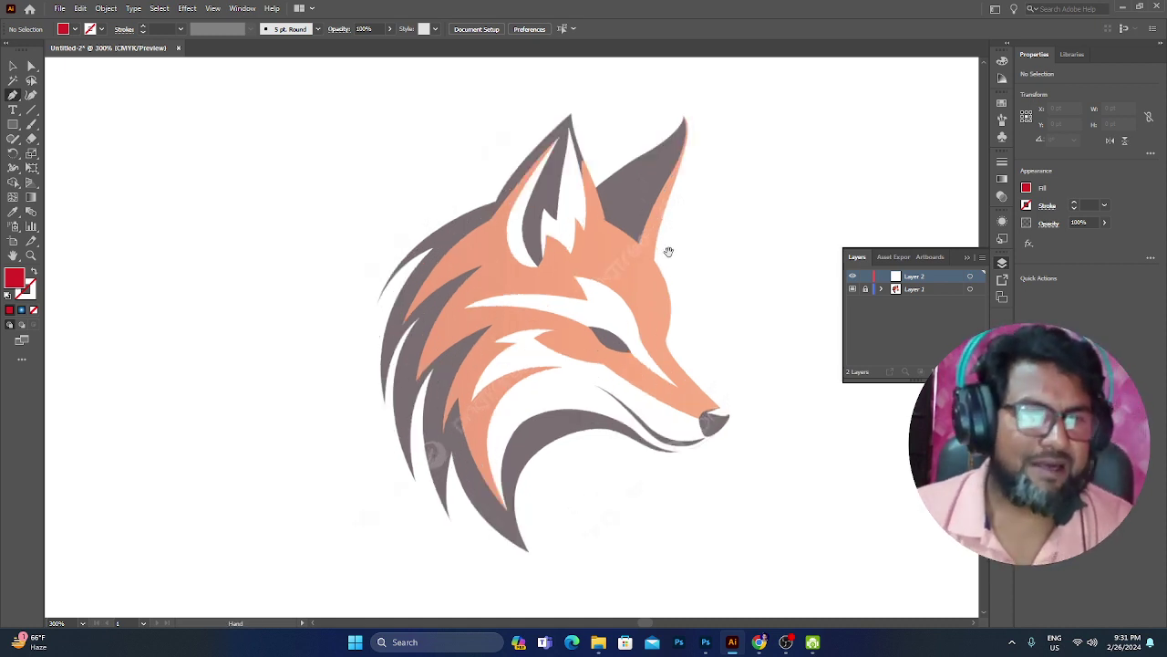
left_click_drag(669, 250, 644, 250)
left_click_drag(571, 263, 641, 284)
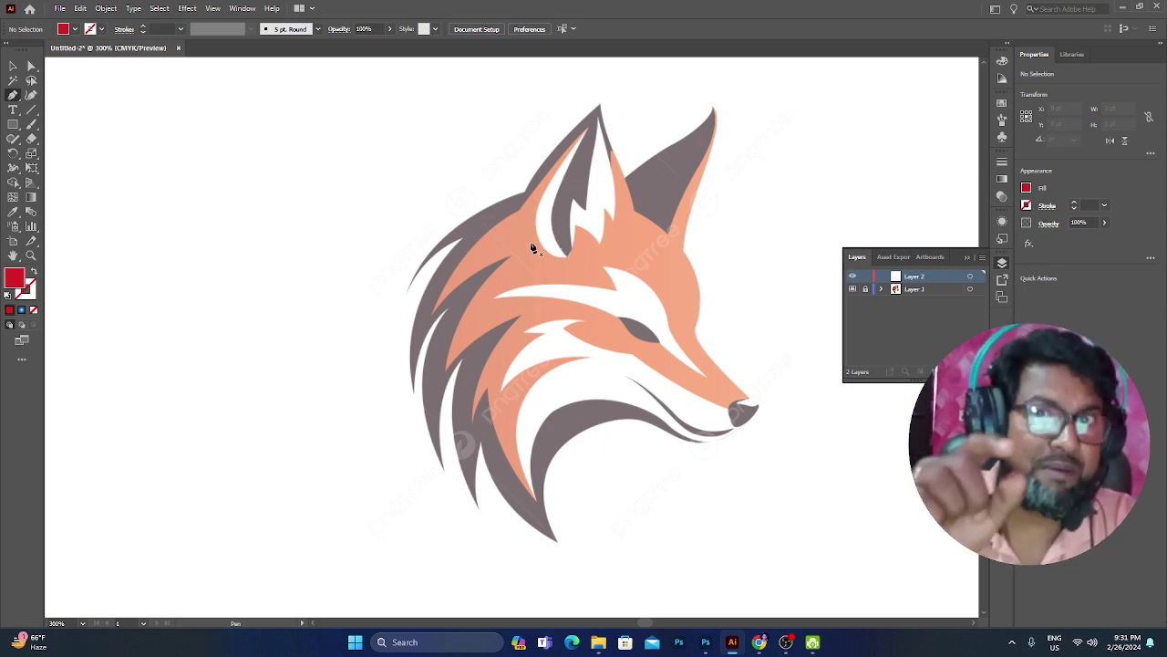
left_click(463, 243)
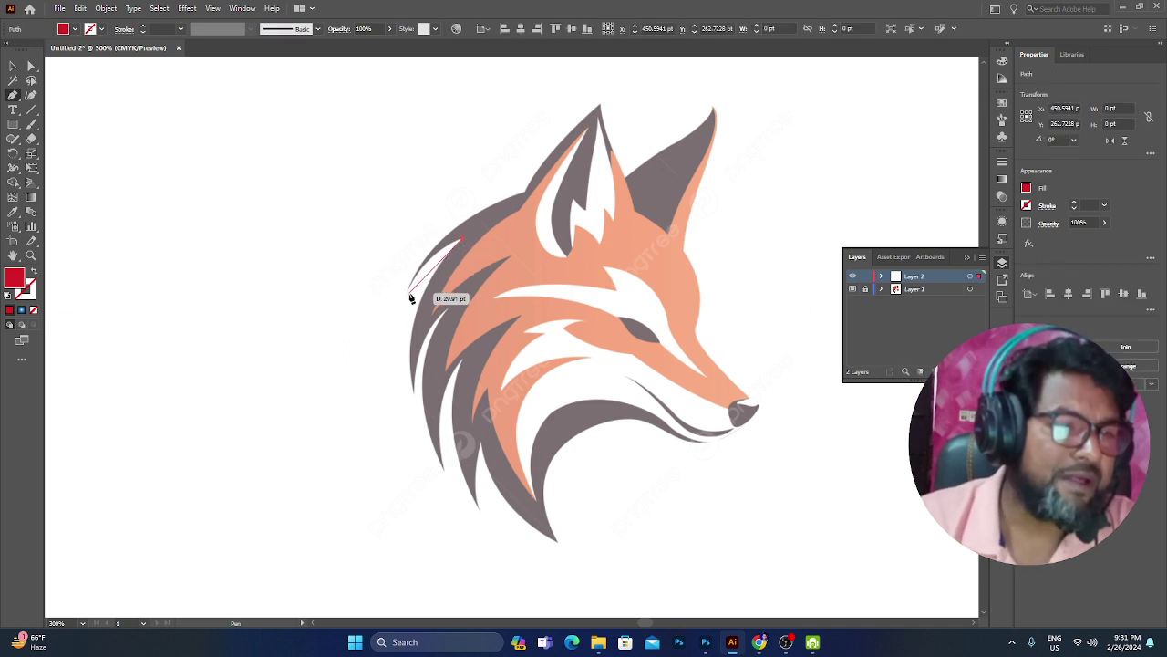
left_click_drag(411, 296, 390, 340)
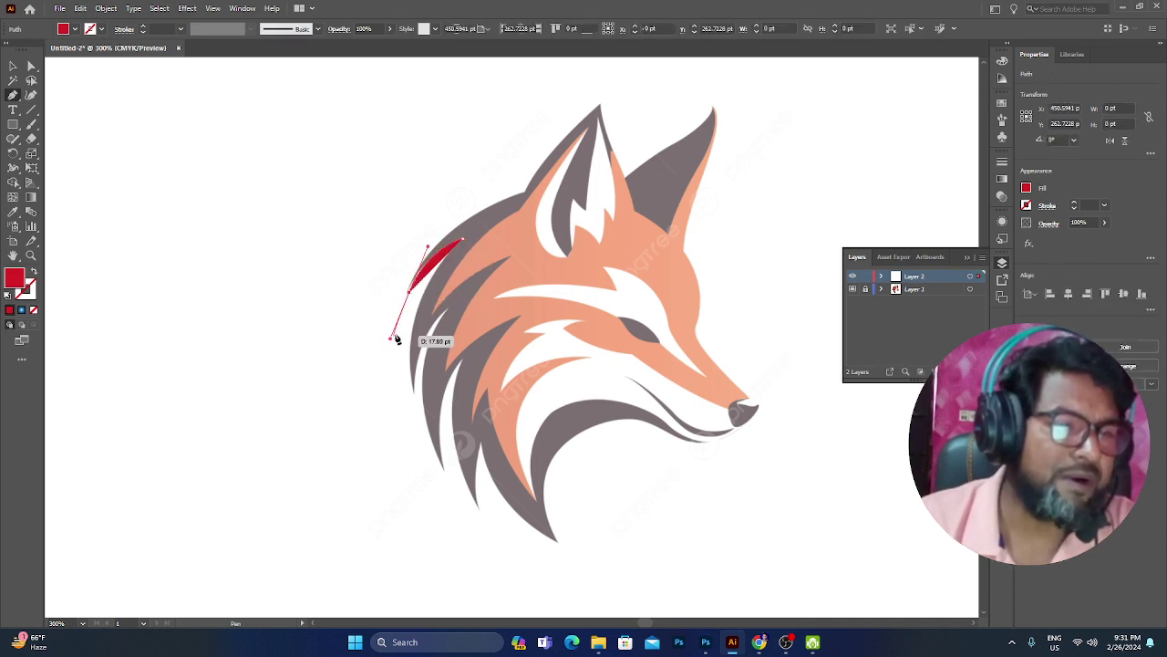
left_click(411, 291)
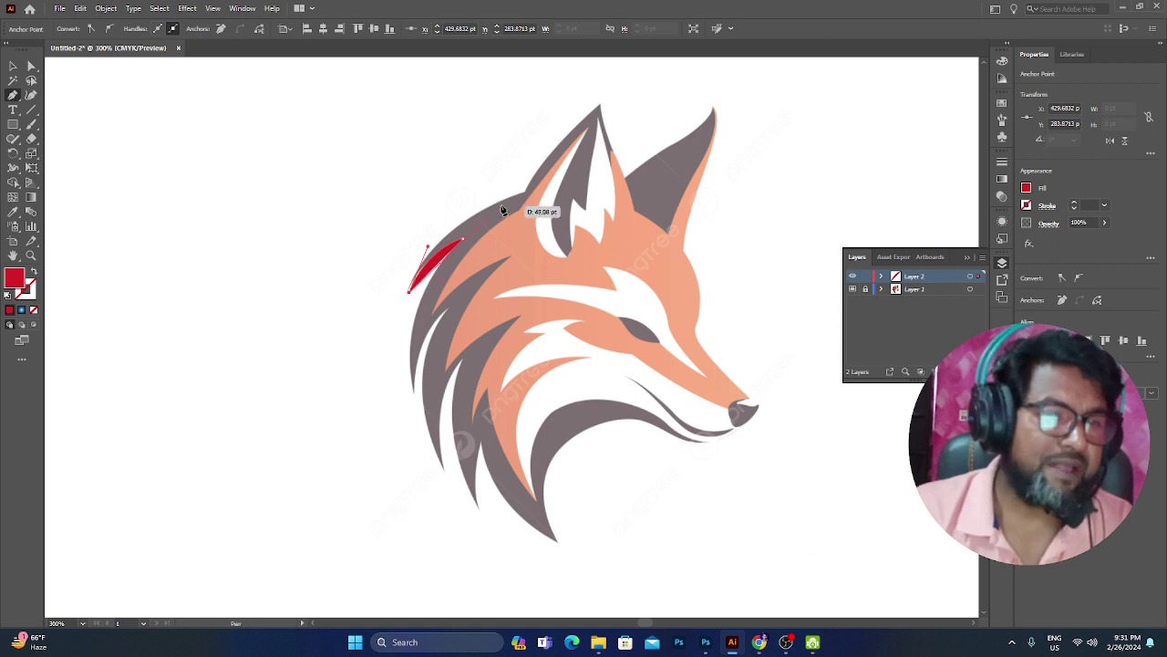
left_click_drag(524, 196, 625, 162)
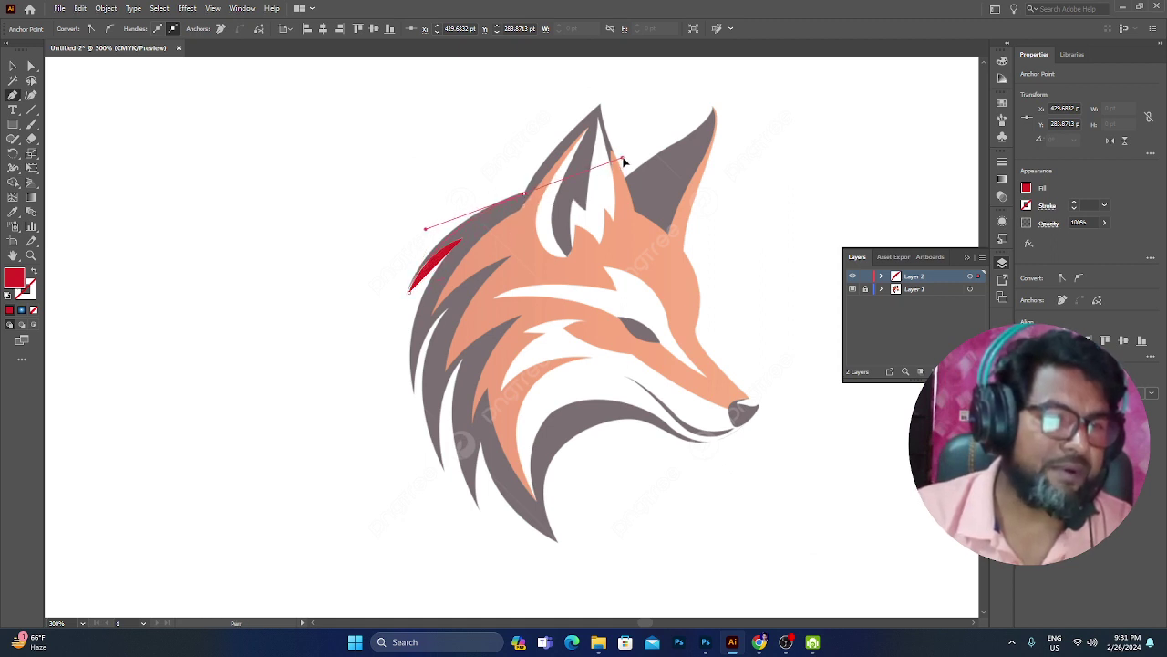
left_click(525, 196)
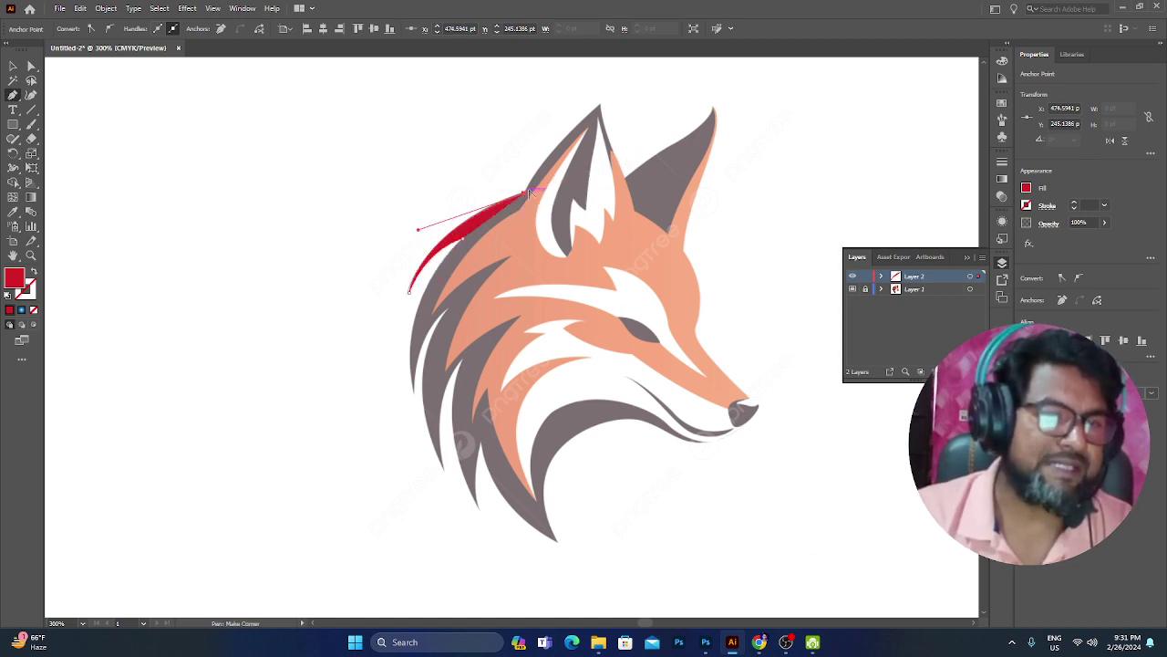
left_click_drag(600, 107, 627, 97)
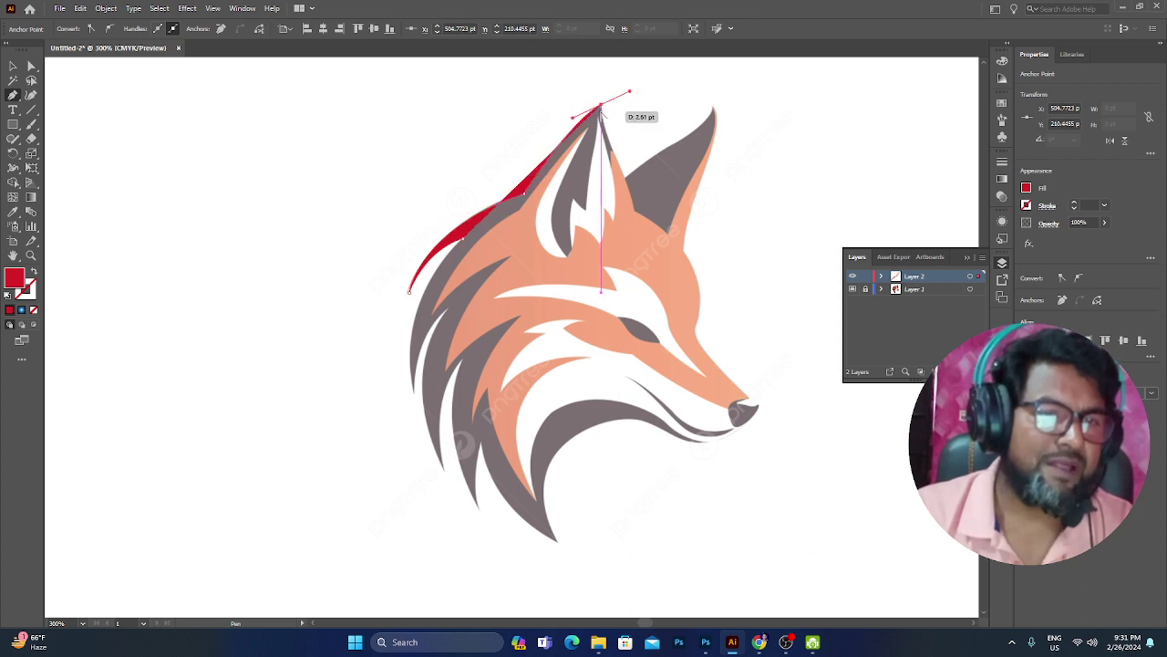
left_click(600, 106)
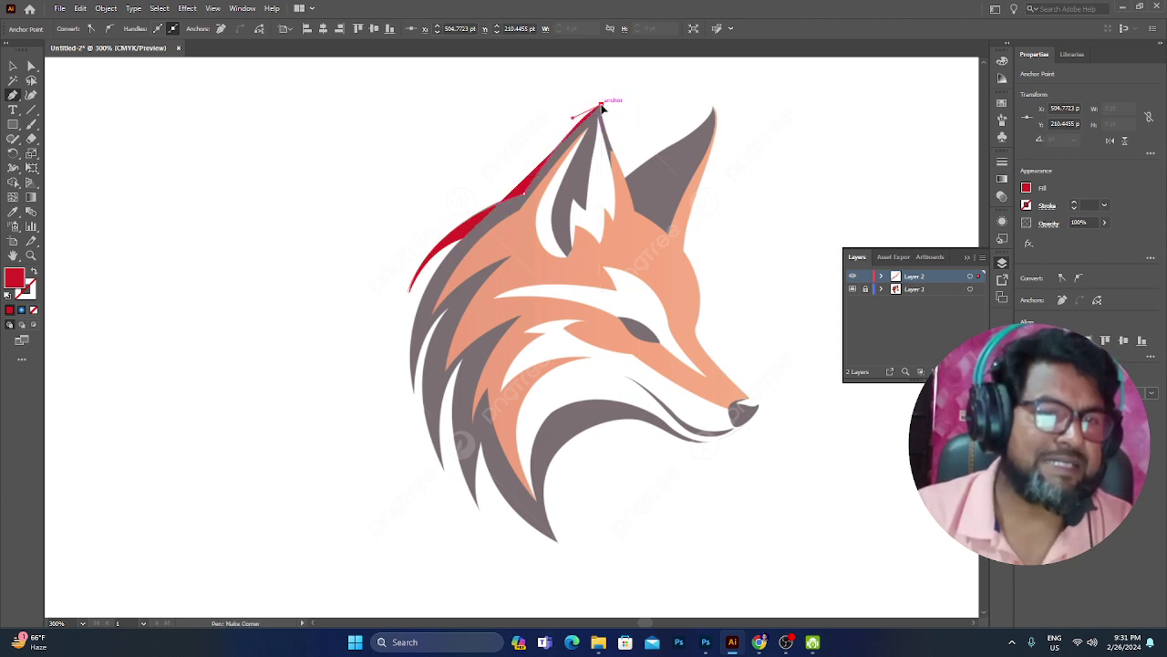
left_click(623, 174)
left_click(716, 105)
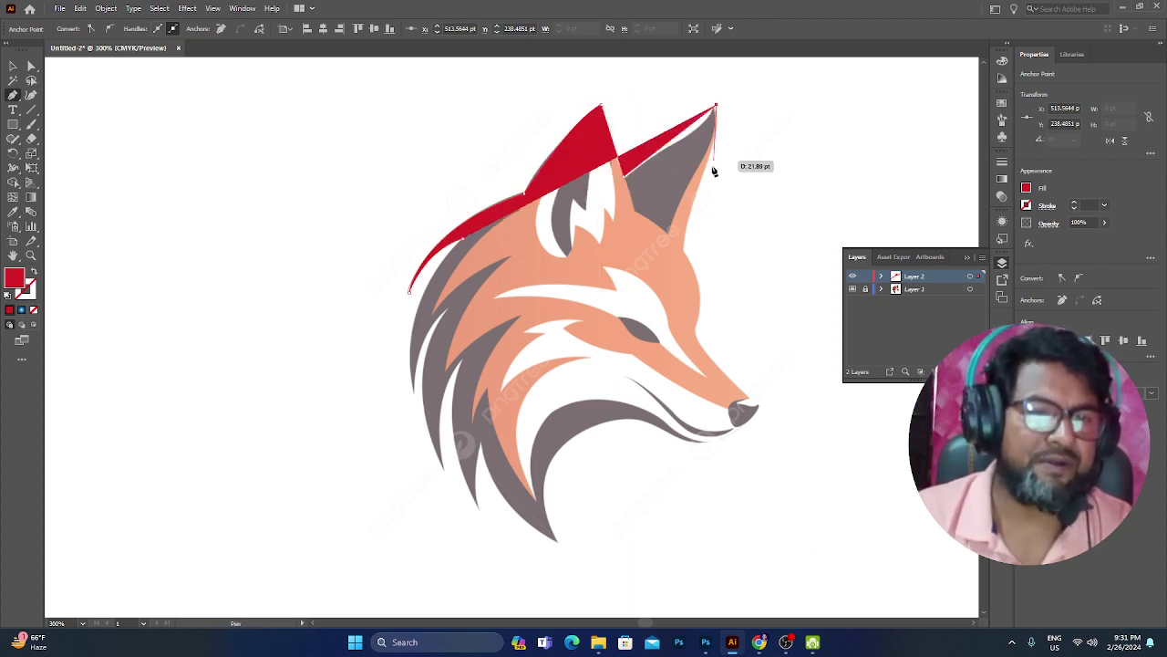
left_click(682, 250)
left_click_drag(696, 328, 671, 372)
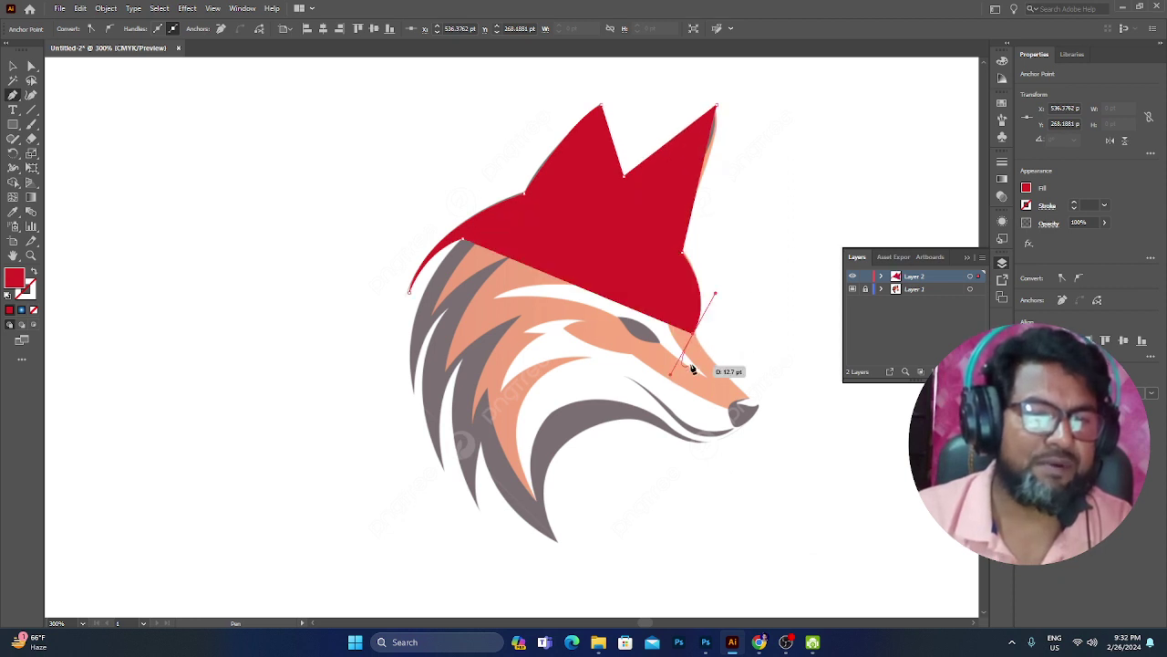
left_click(756, 406)
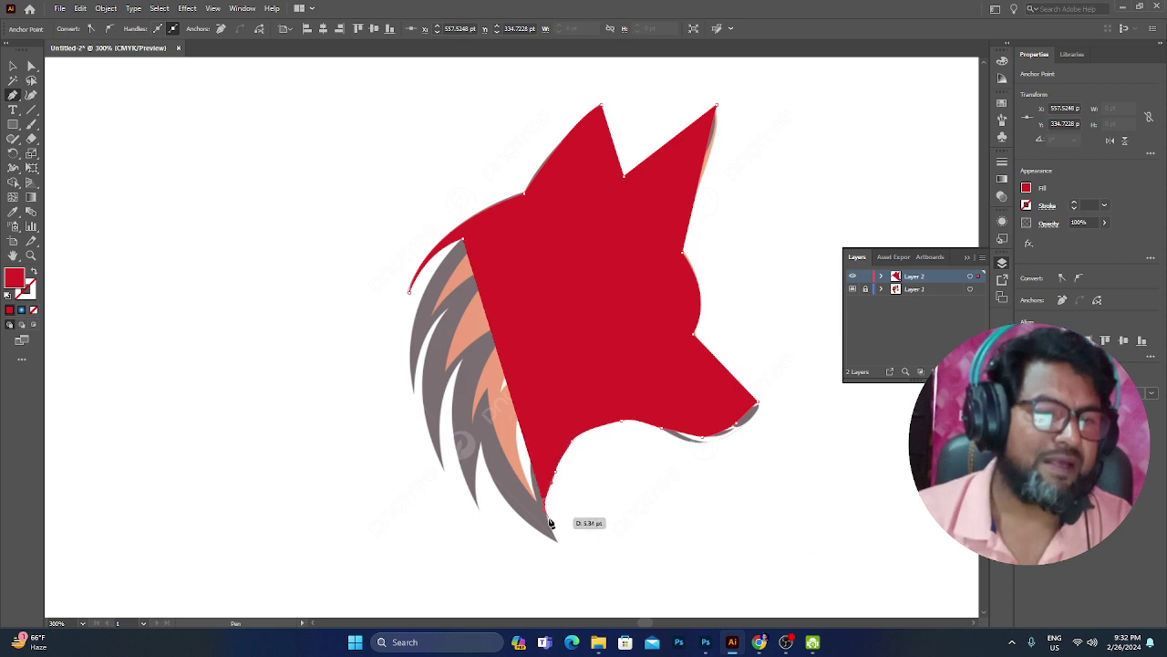
left_click_drag(556, 515, 559, 538)
left_click(493, 480)
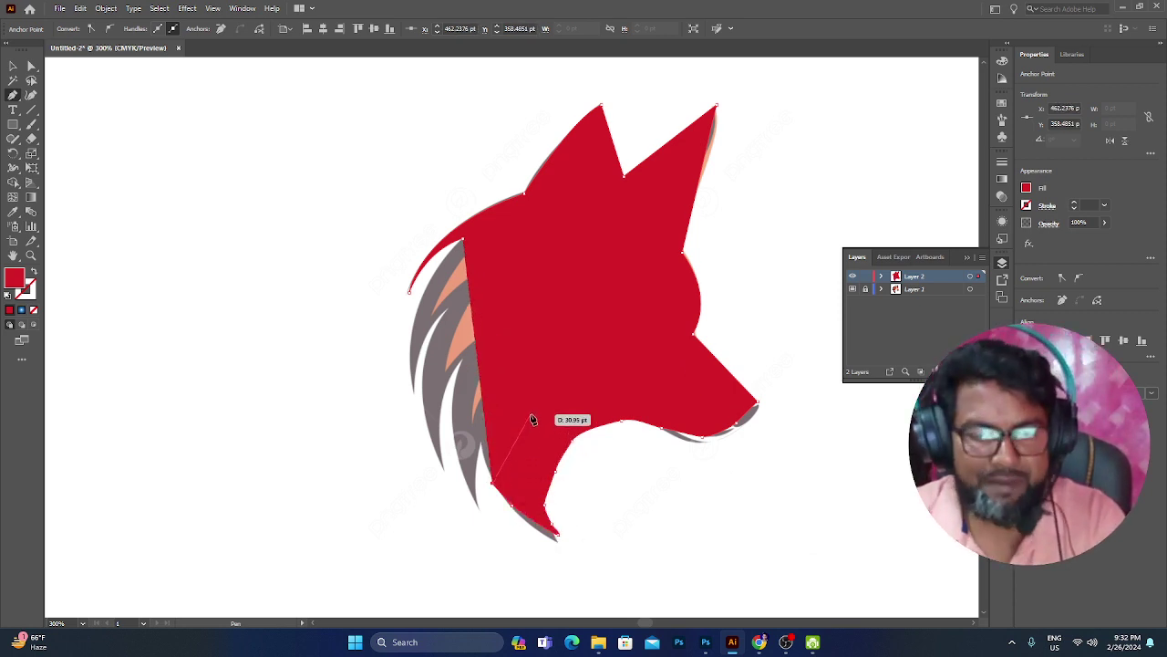
key("Escape")
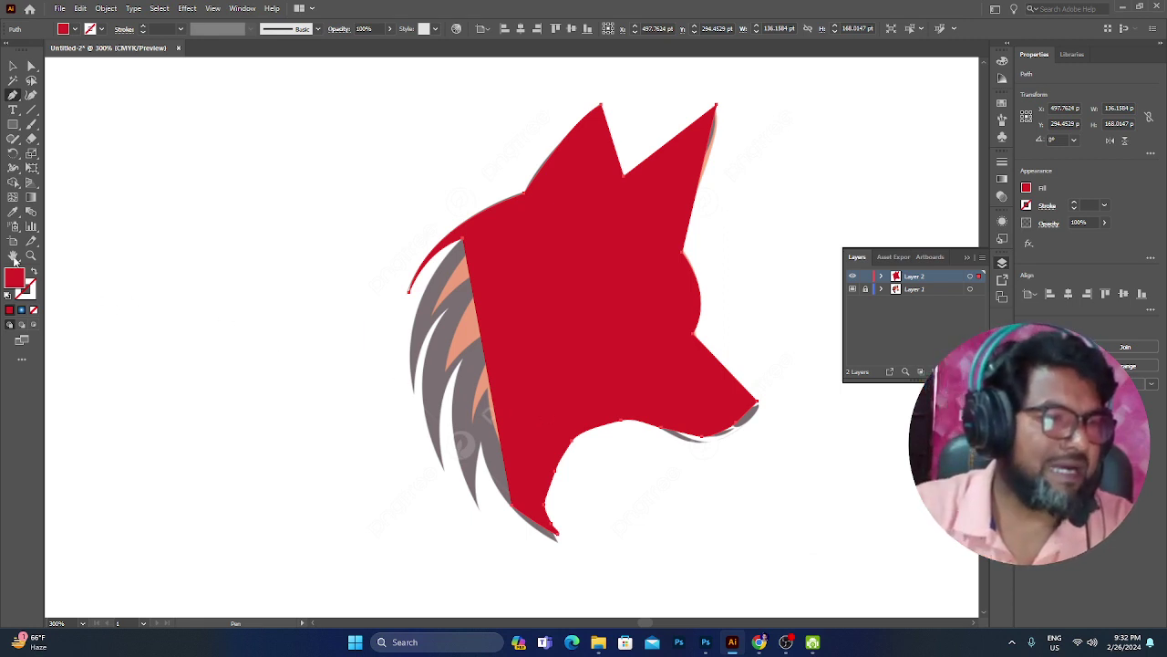
left_click(13, 67)
left_click_drag(665, 263, 534, 321)
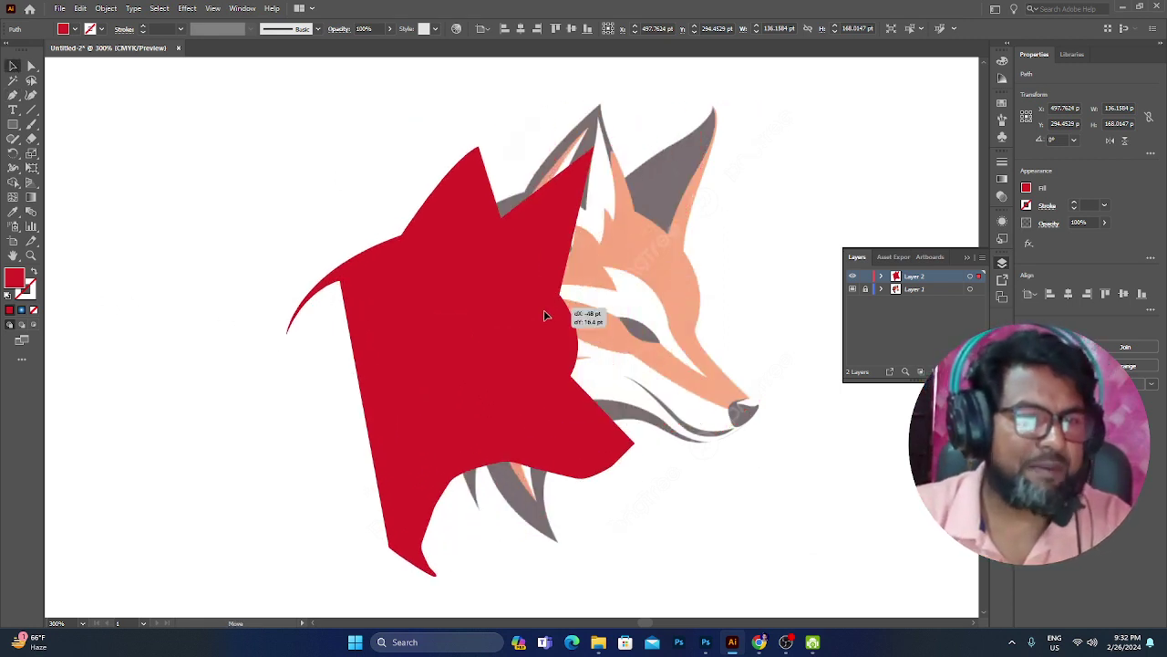
key("Delete")
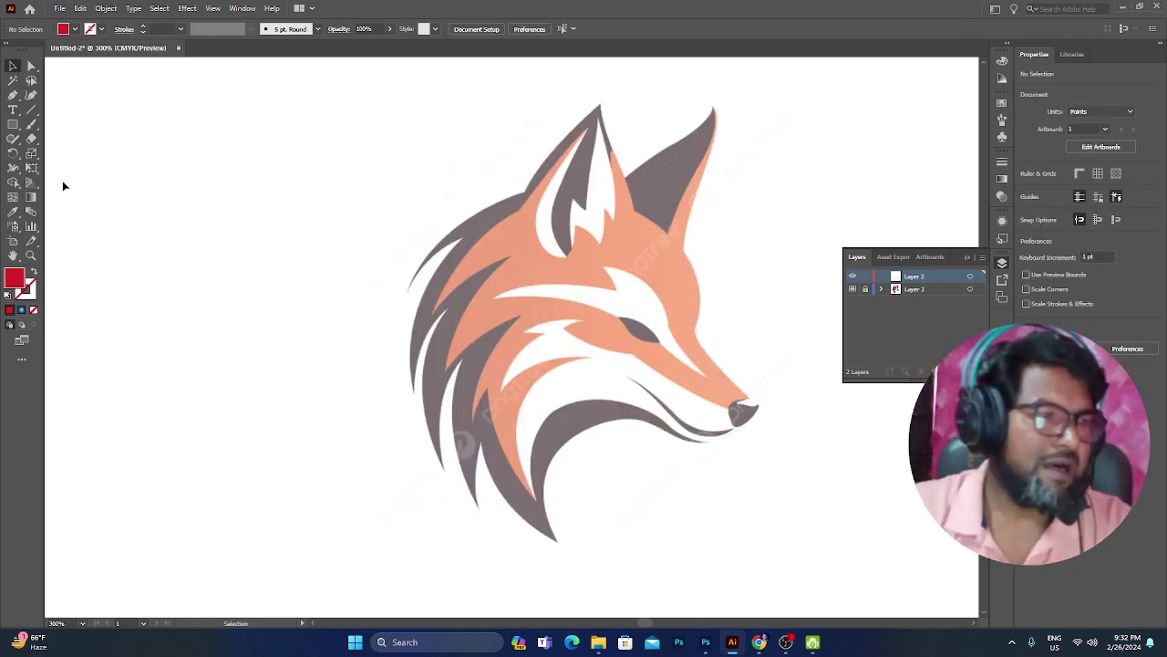
Step: Set up the Pen tool with no fill and a red 1 pt stroke, framing the fox head
left_click(14, 95)
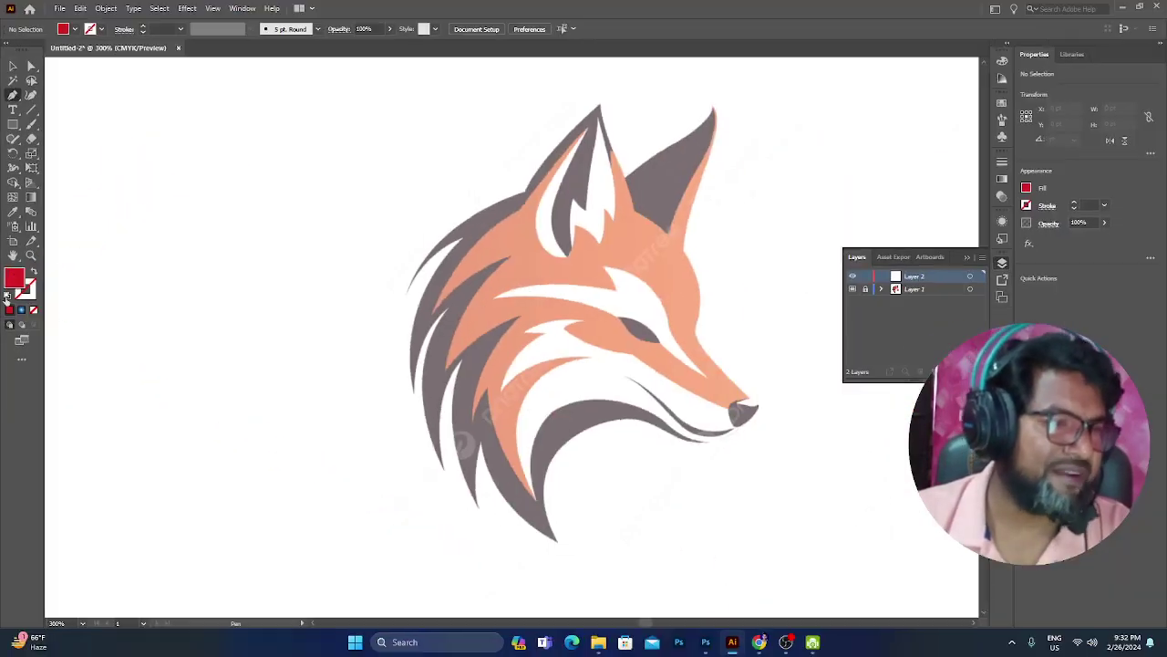
left_click(33, 310)
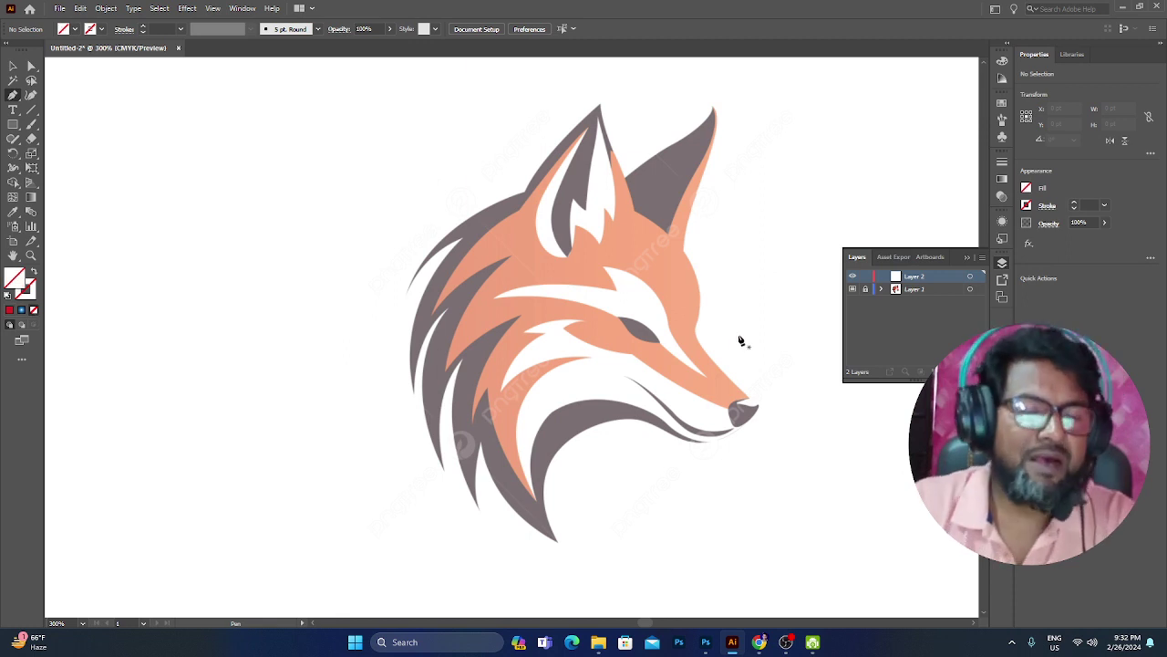
key("ctrl+plus")
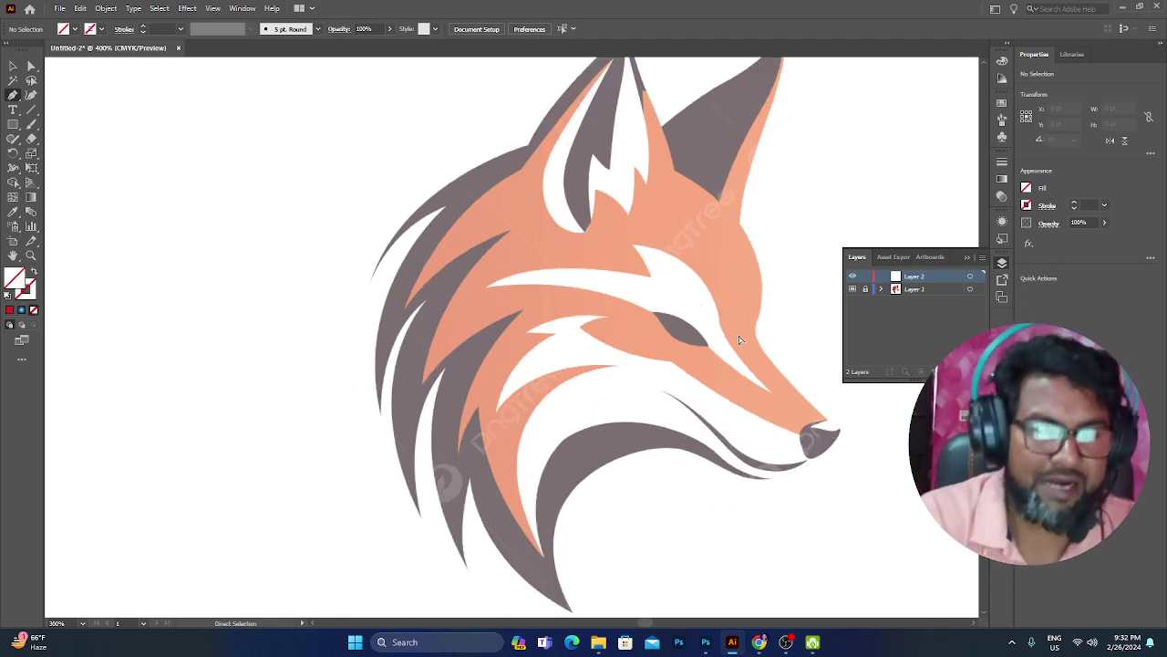
left_click_drag(739, 333, 706, 425)
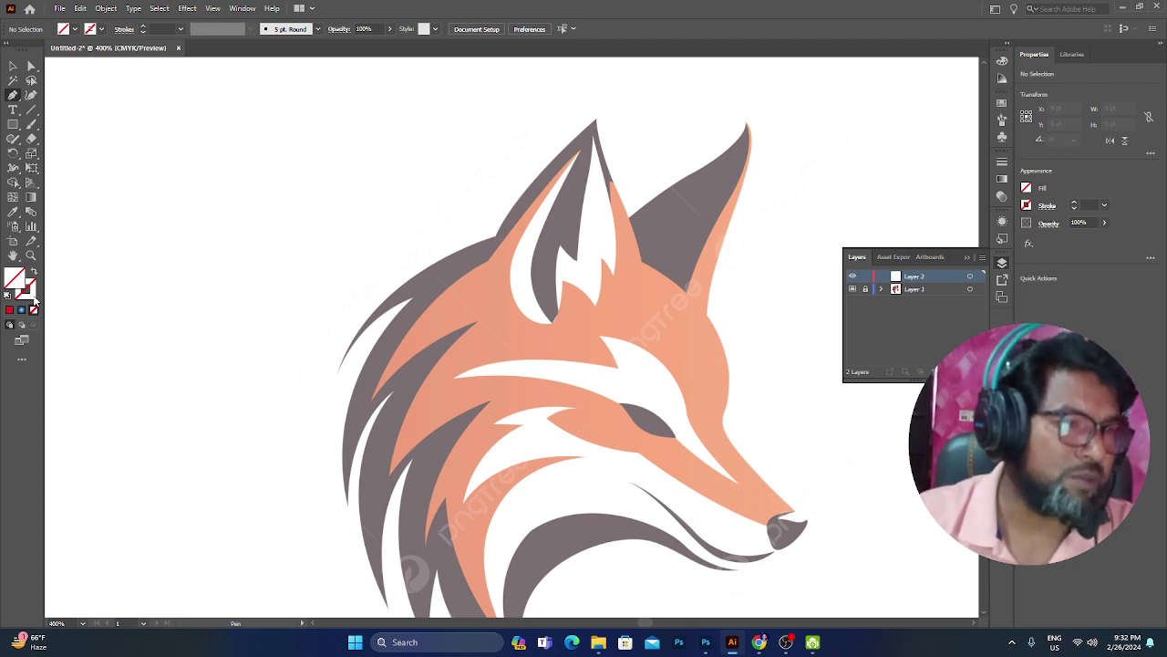
left_click(9, 310)
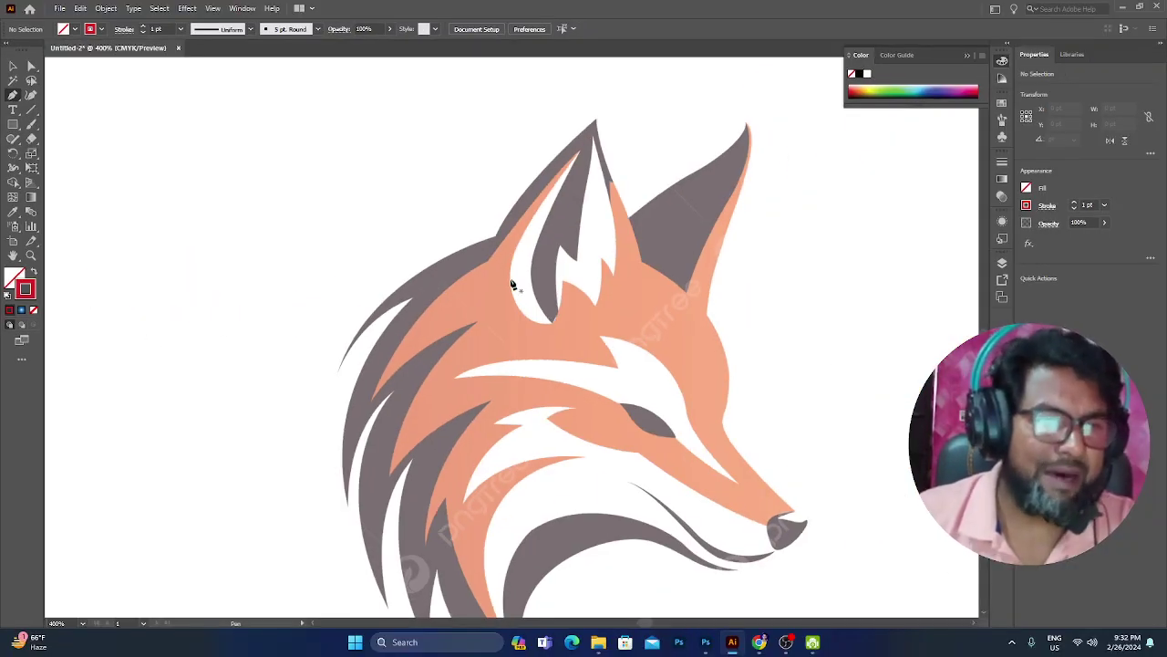
left_click_drag(550, 264, 565, 237)
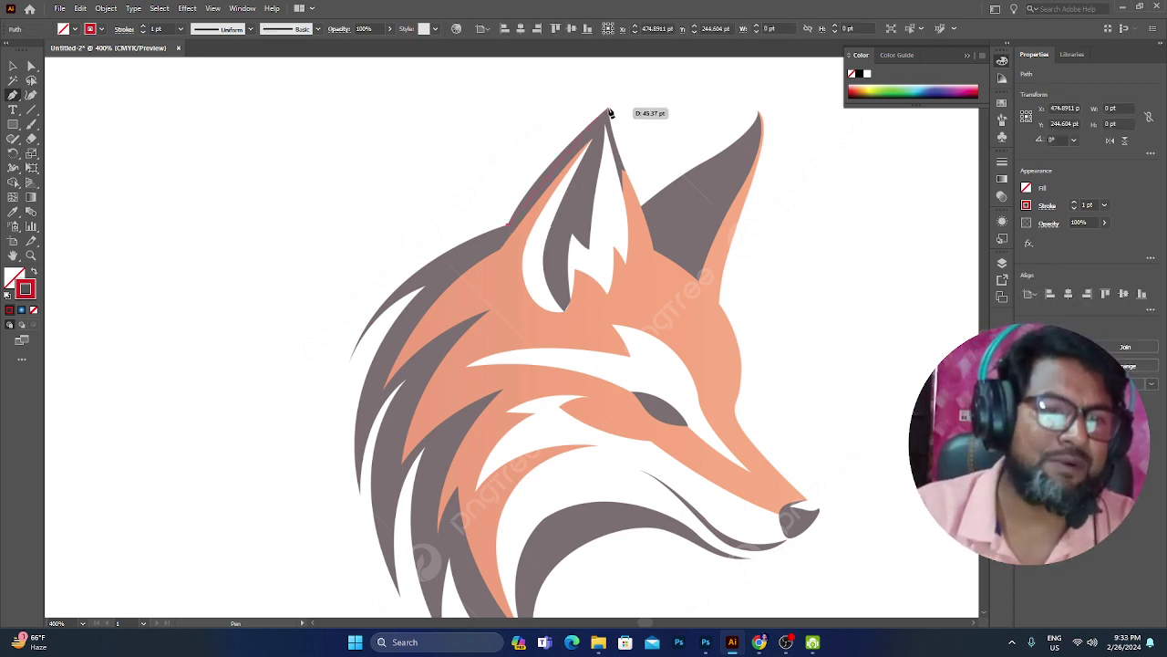
Step: Undo the curved ear-tip attempt and zoom in on the fox's left fur
left_click_drag(653, 82, 666, 78)
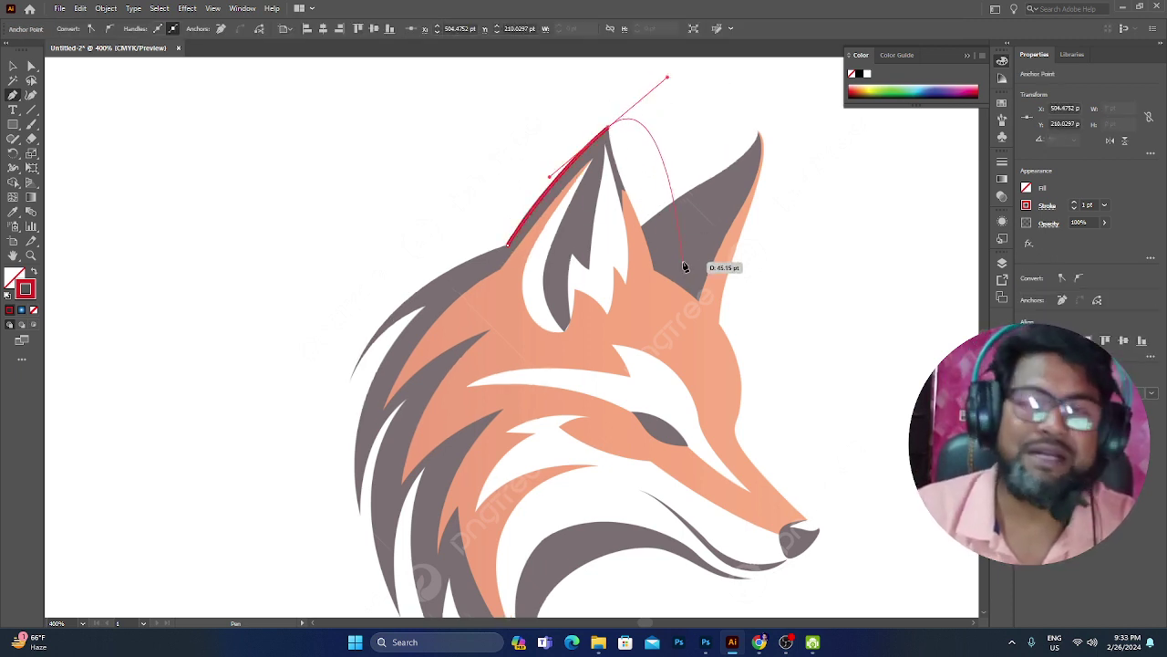
key("ctrl+z")
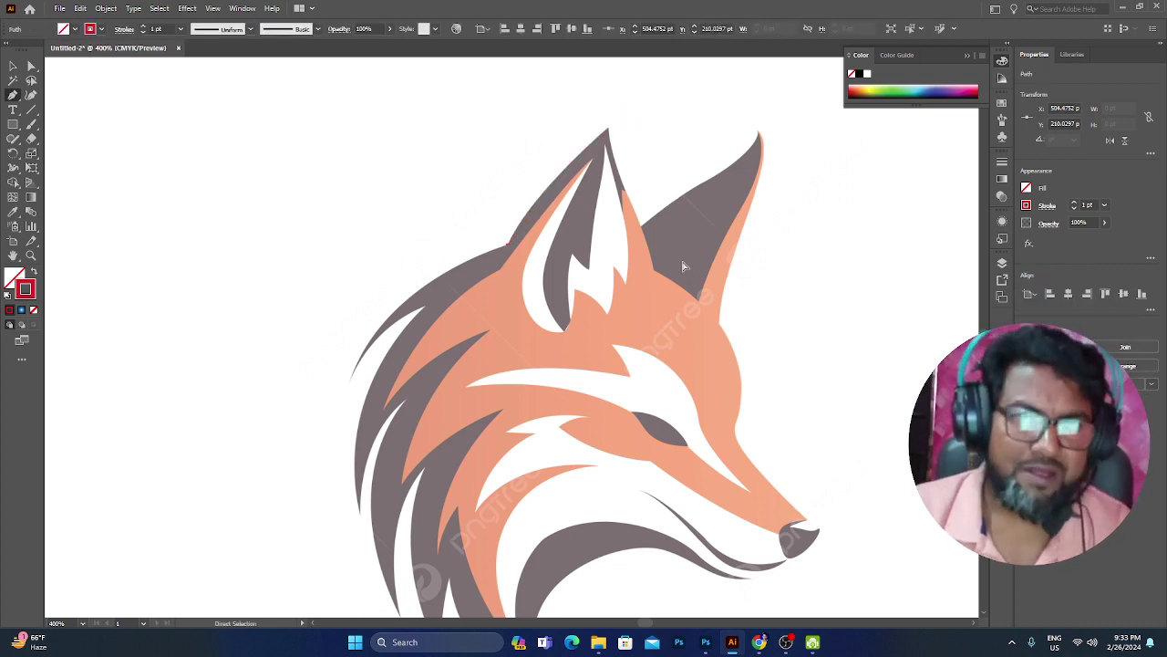
key("ctrl+z")
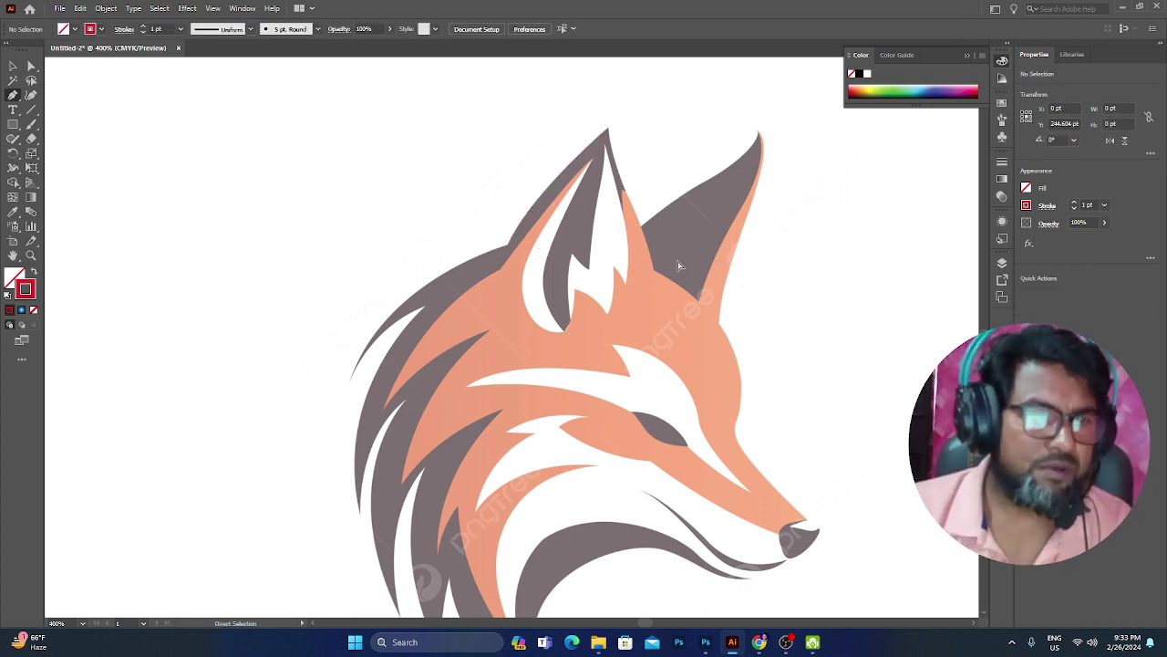
key("ctrl+plus")
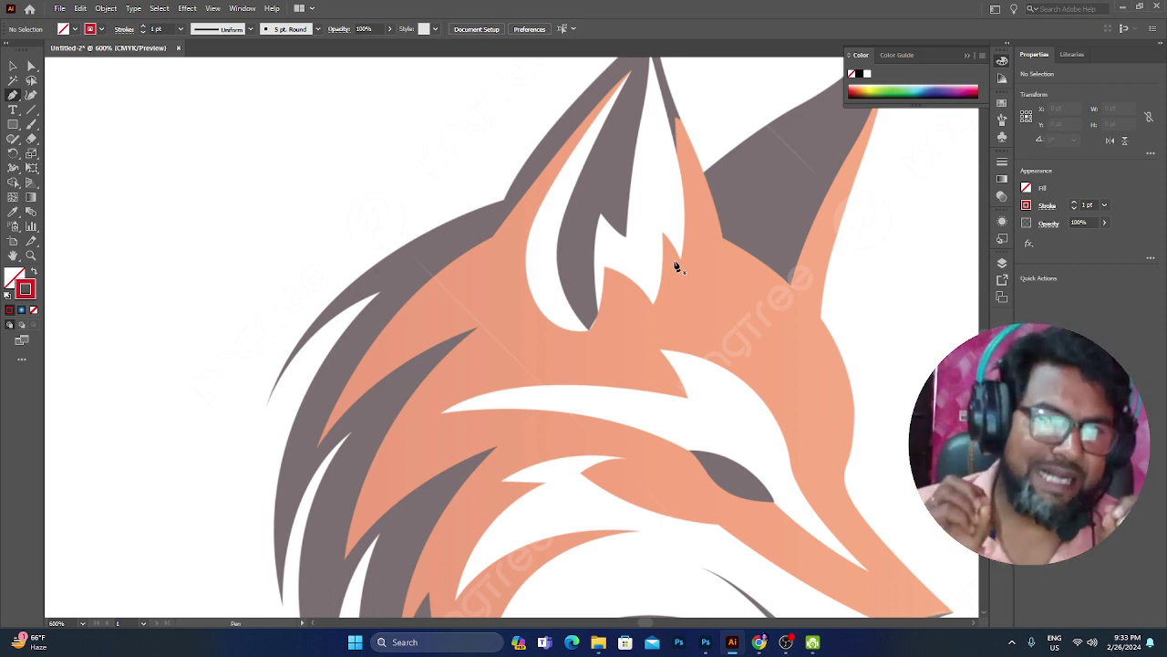
left_click_drag(649, 273, 696, 237)
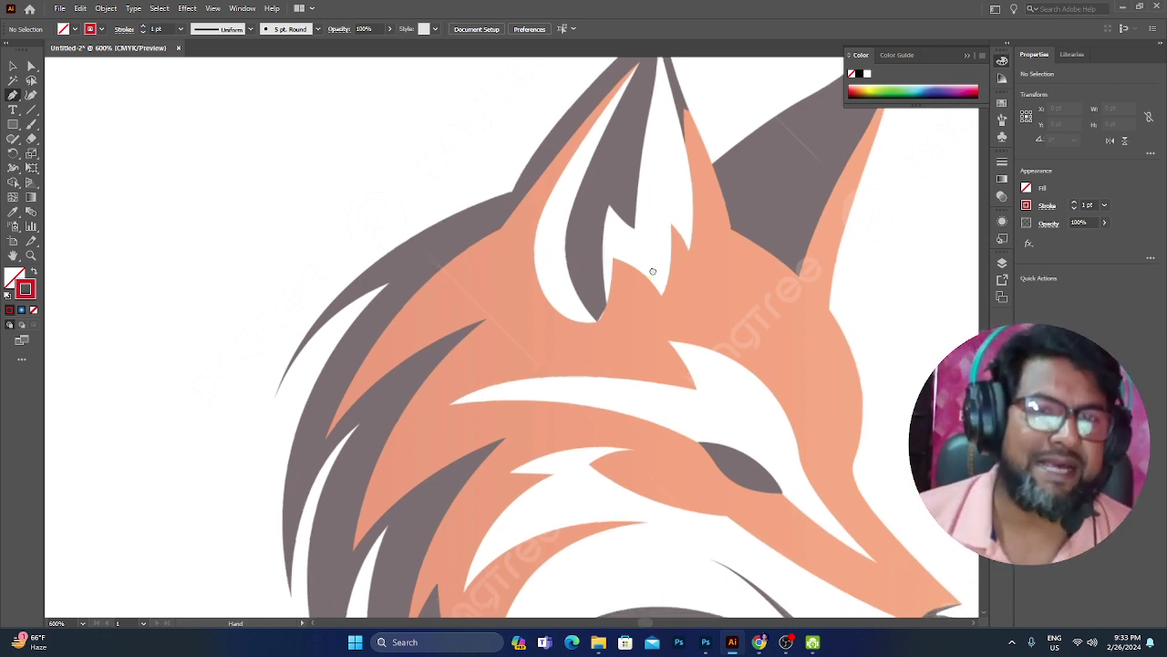
left_click_drag(590, 295, 685, 211)
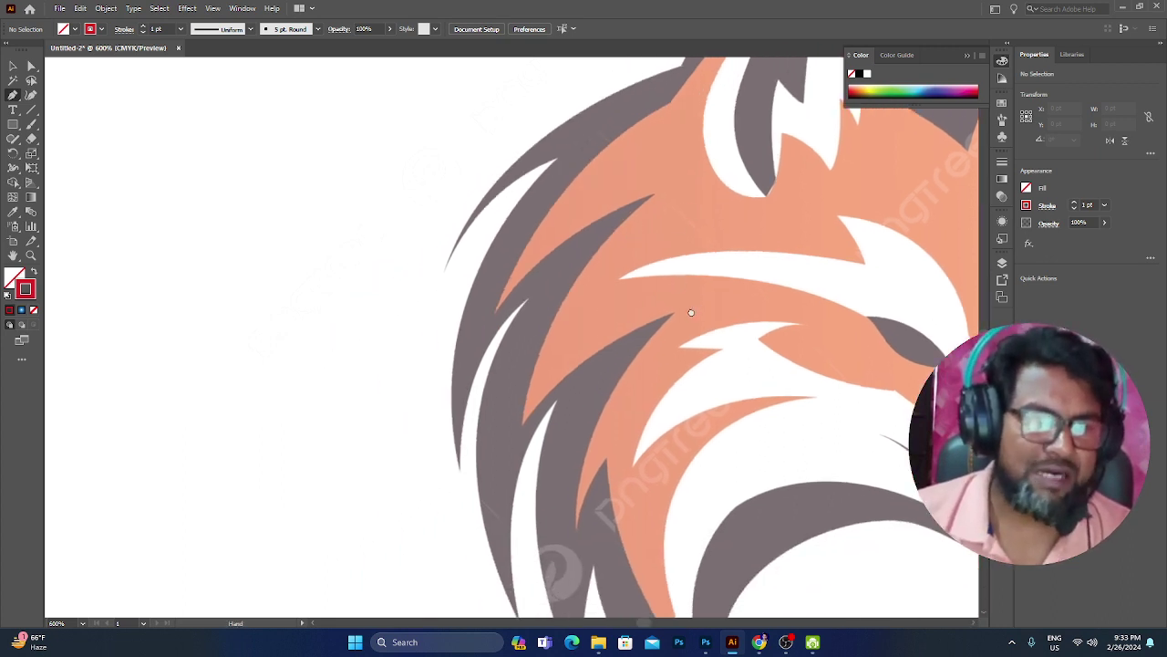
left_click_drag(641, 394, 643, 399)
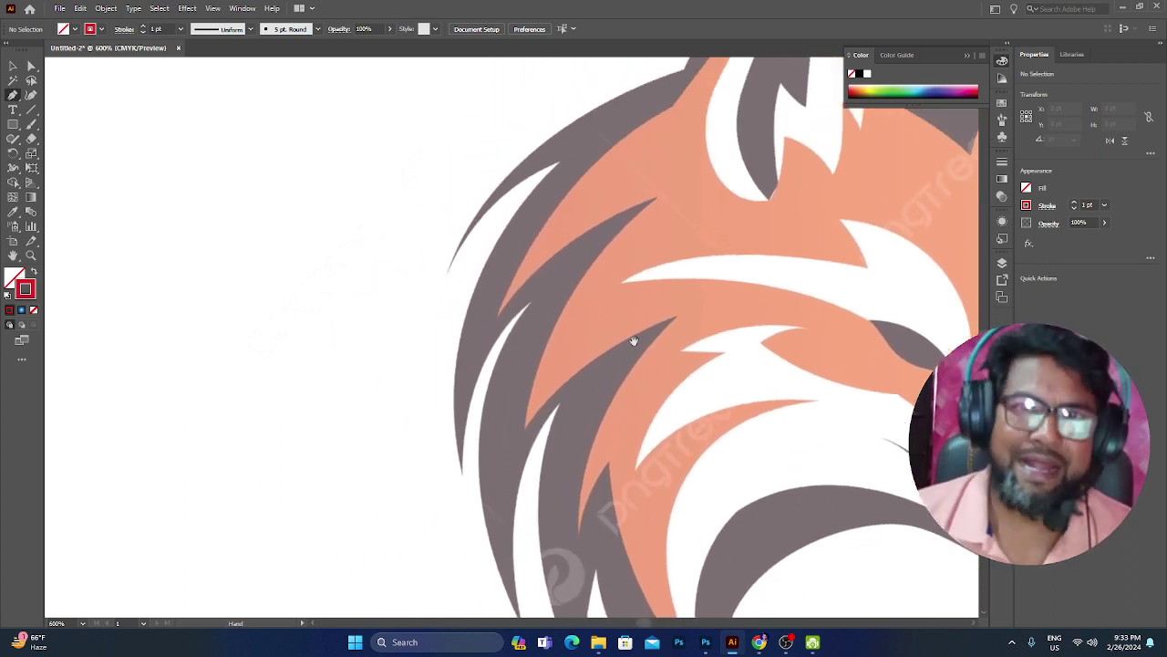
Step: Place straight anchors from the left fur spike up the head to the left ear tip and inner edge
left_click(561, 165)
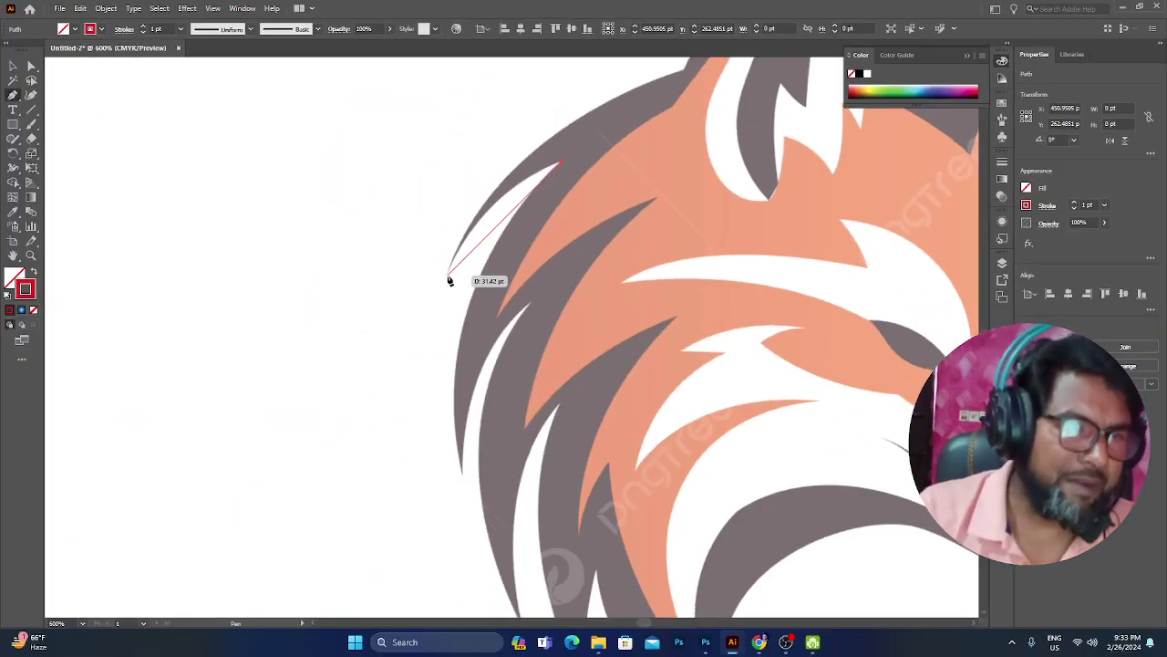
left_click(446, 274)
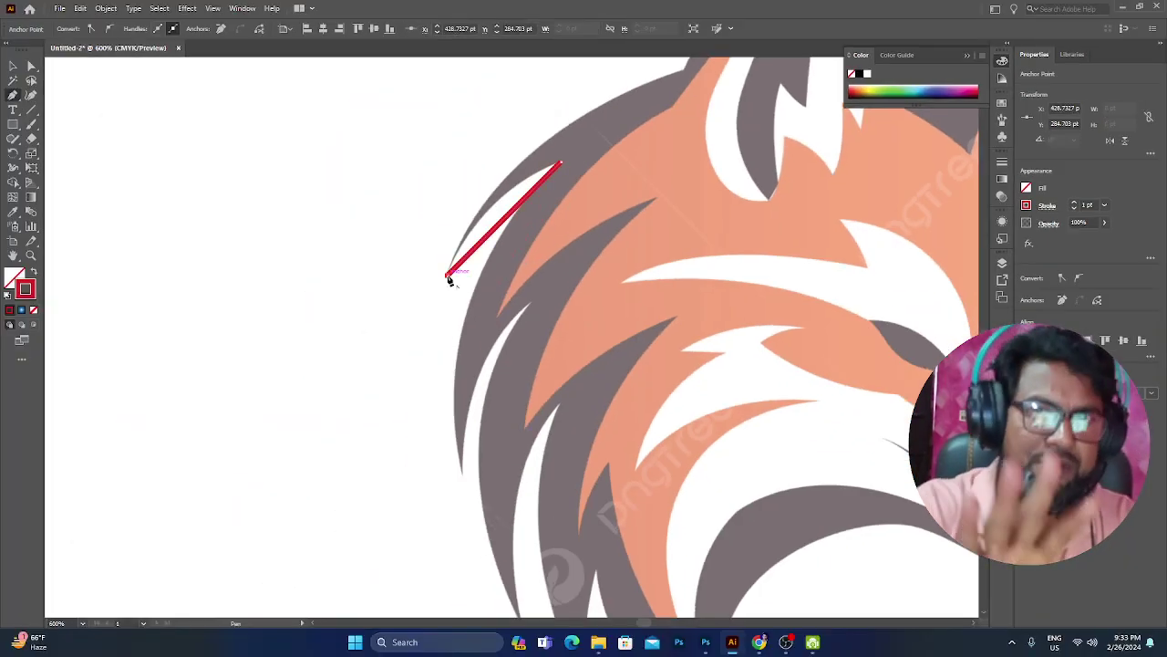
scroll(503, 323, "up", 3)
scroll(529, 325, "up", 2)
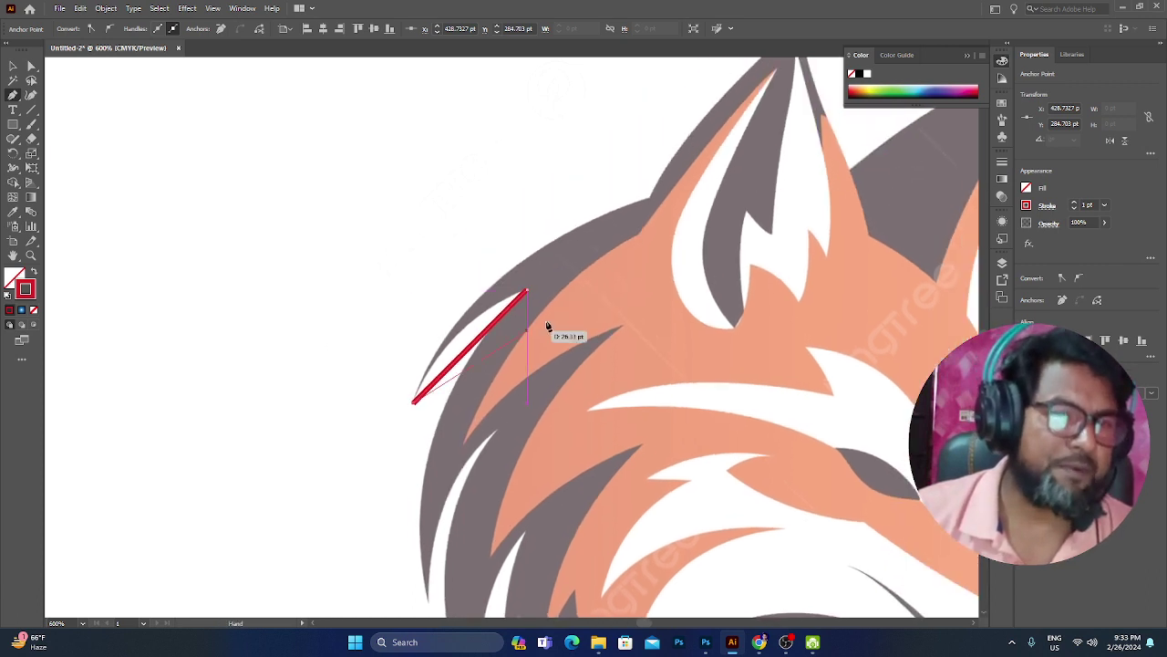
left_click(652, 204)
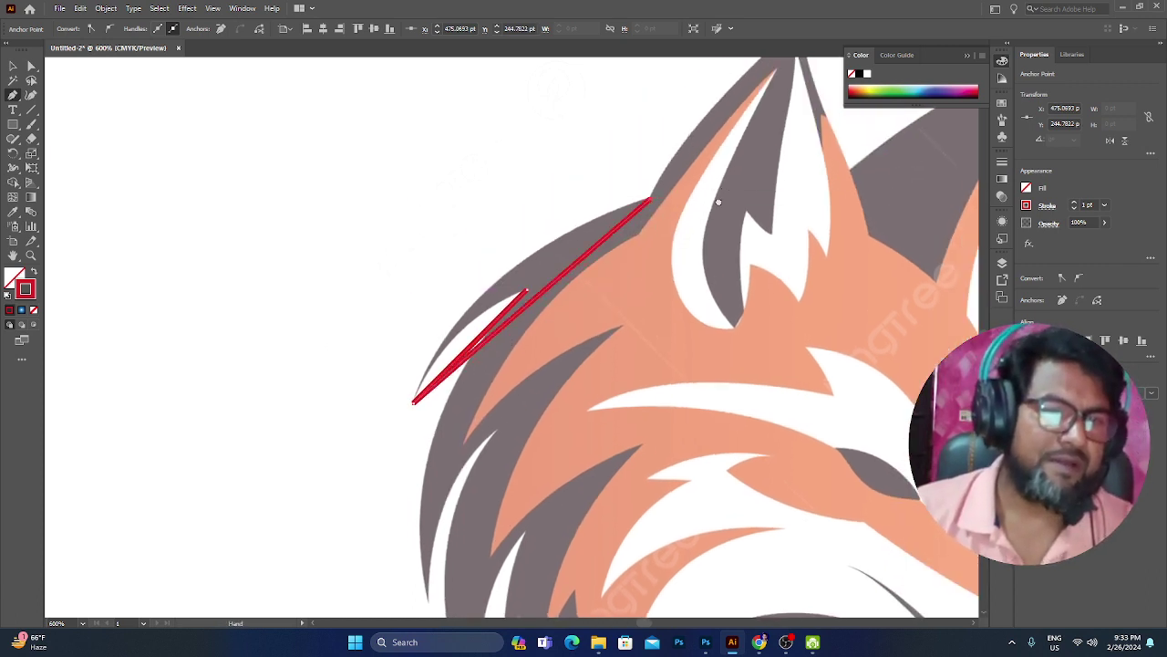
scroll(716, 195, "up", 5)
scroll(717, 195, "right", 5)
left_click(599, 237)
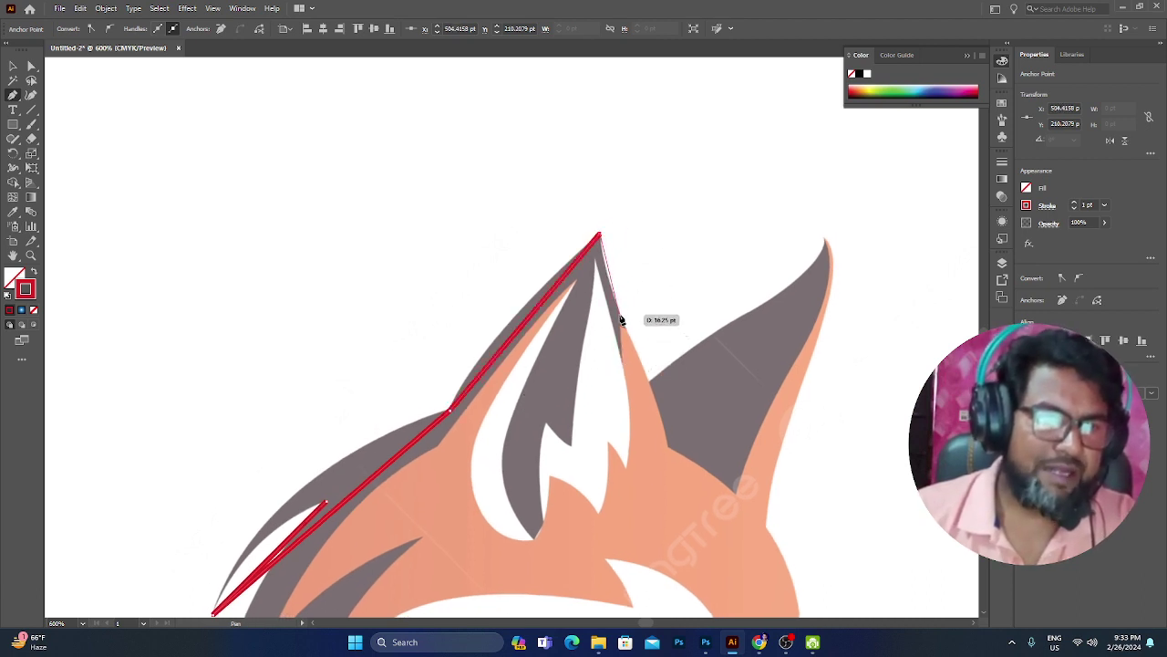
left_click(648, 378)
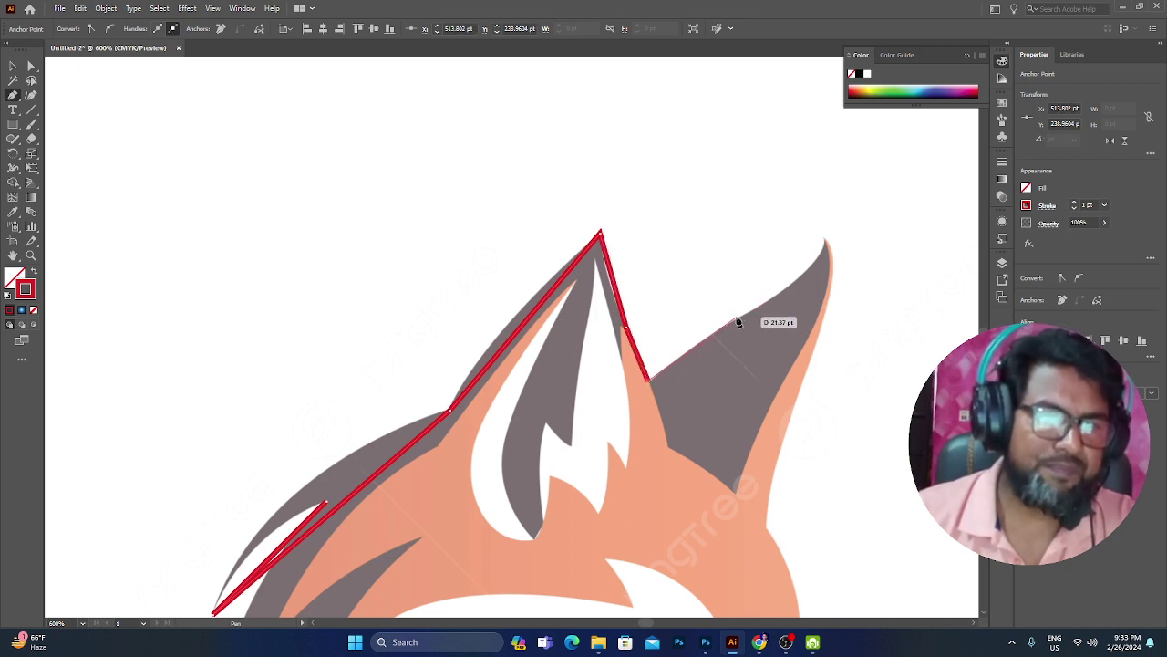
Step: Continue anchors through the dip between the ears, over the right ear tip and down the cheek
key("ctrl+plus")
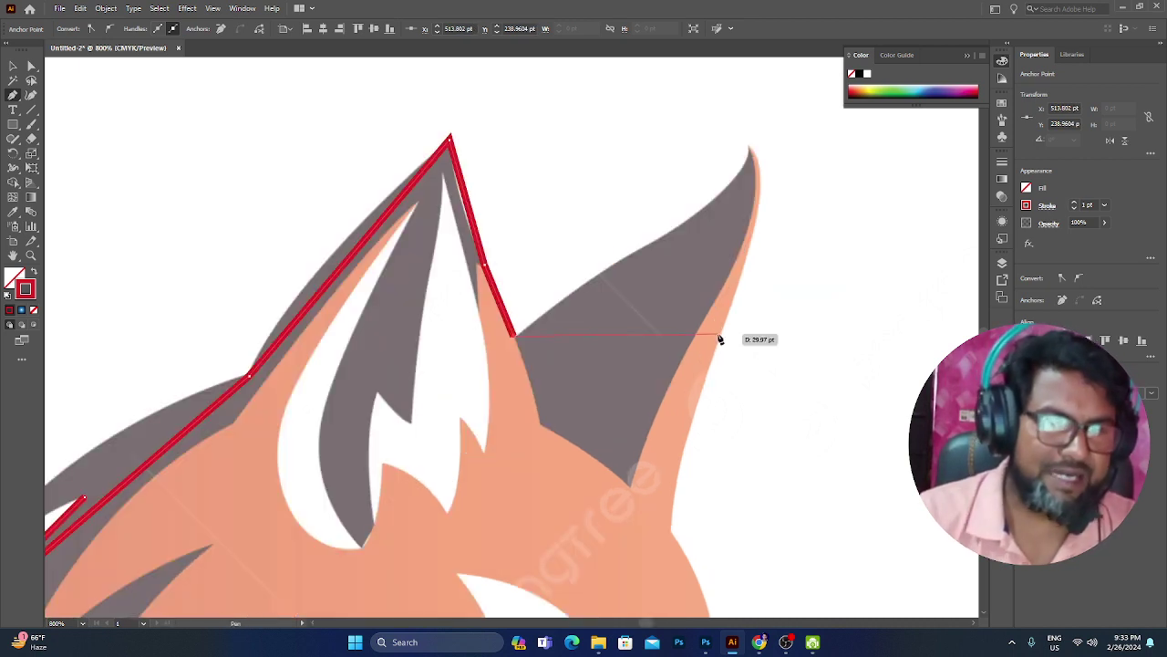
left_click(515, 337)
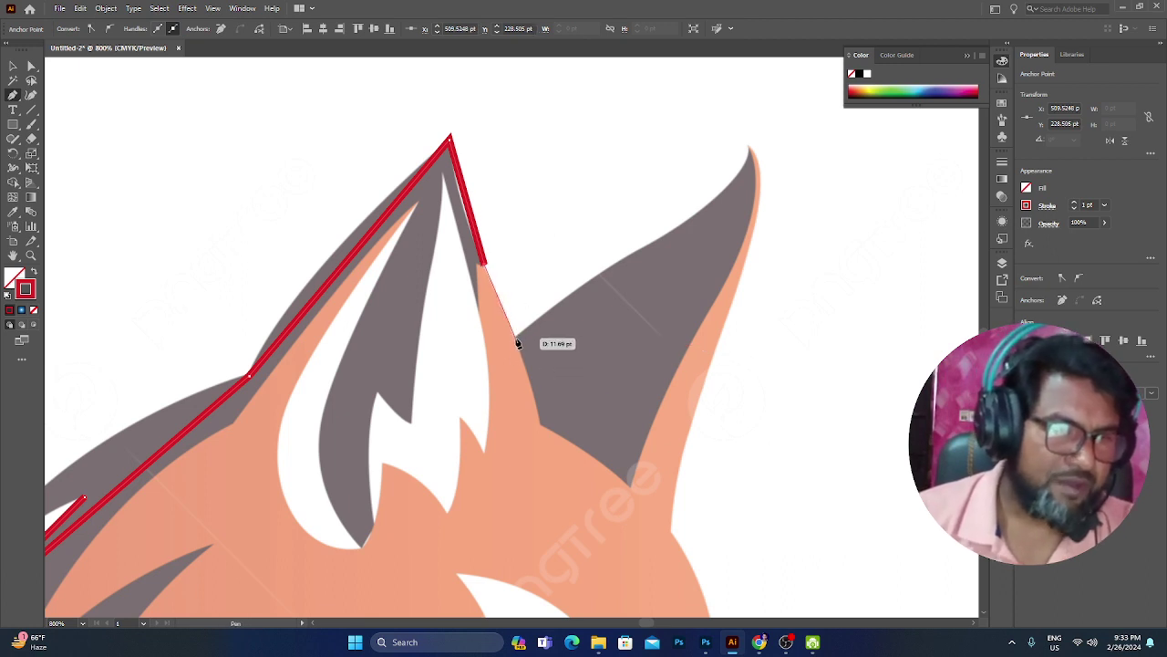
left_click(623, 260)
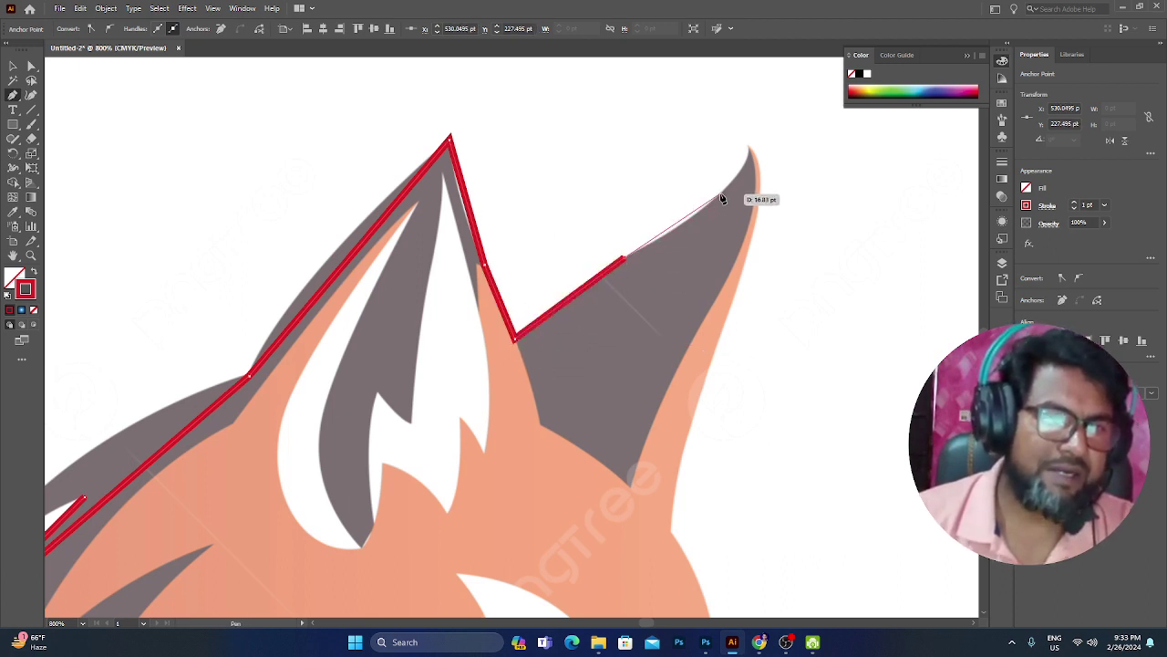
left_click(748, 147)
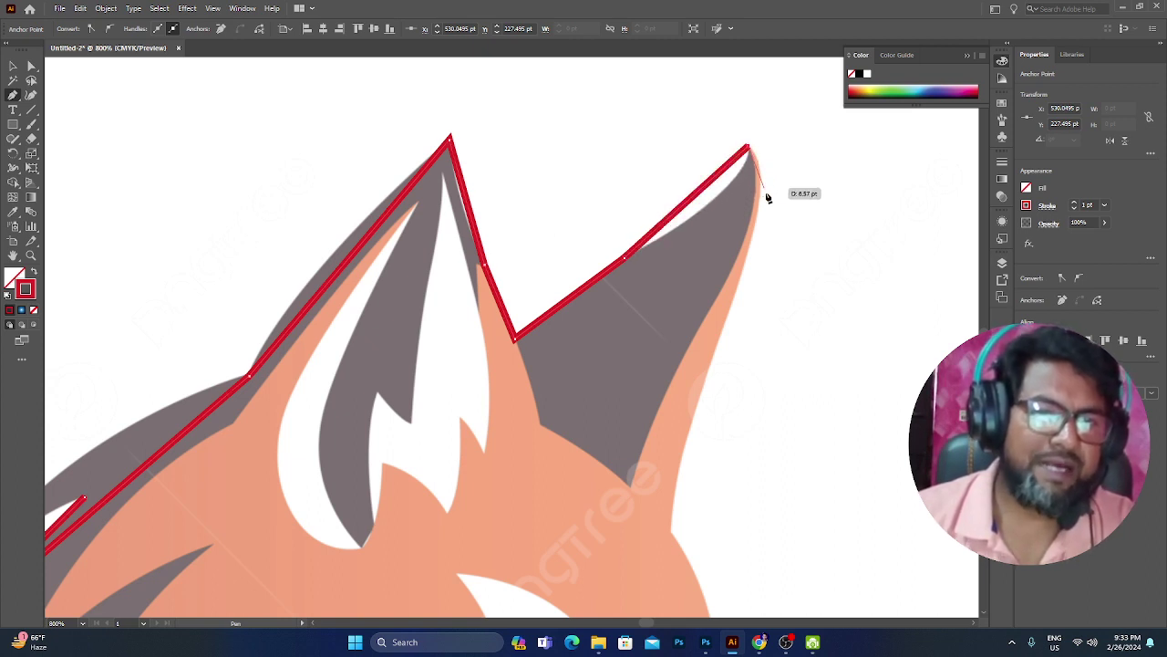
left_click(749, 243)
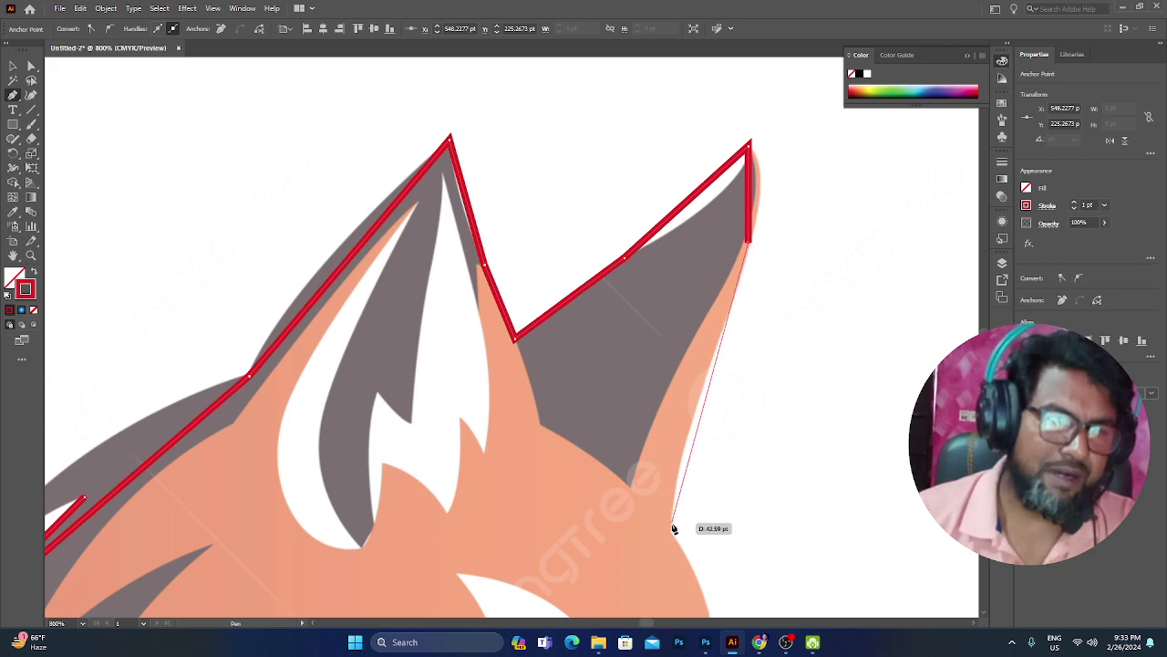
mouse_move(721, 495)
left_mouse_down()
mouse_move(646, 443)
mouse_move(702, 250)
left_mouse_up()
left_click(675, 266)
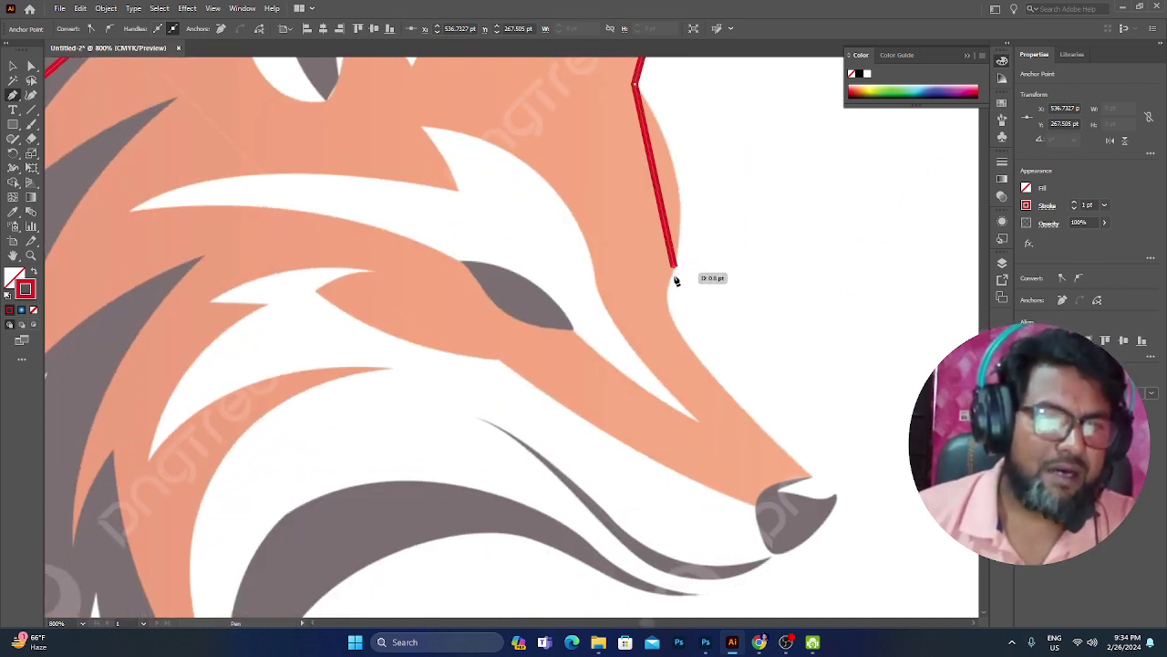
left_click(680, 330)
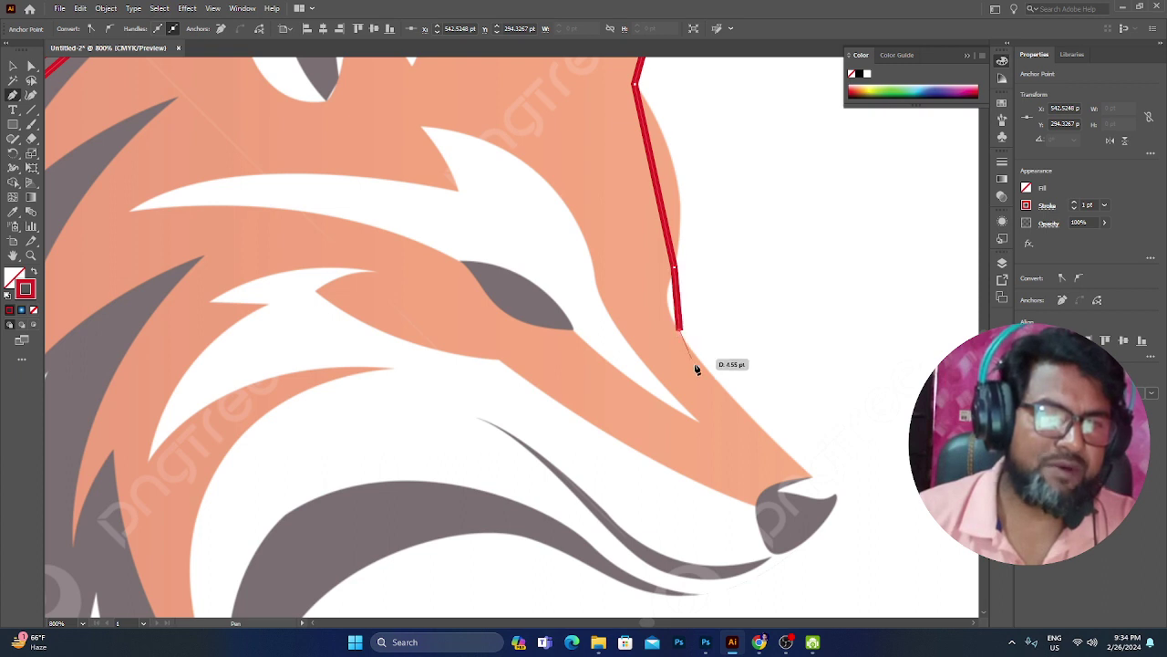
Step: Trace anchors around the nose tip, along the lower jaw and down to the bottom neck fur point
left_click(838, 496)
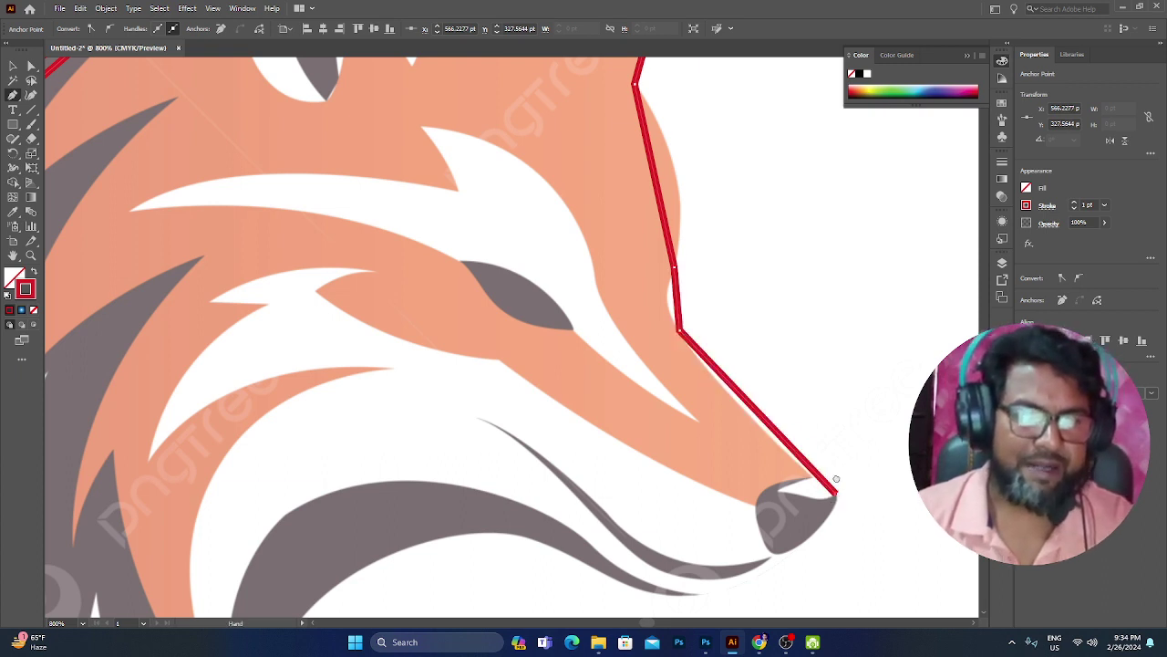
left_click_drag(838, 496, 905, 215)
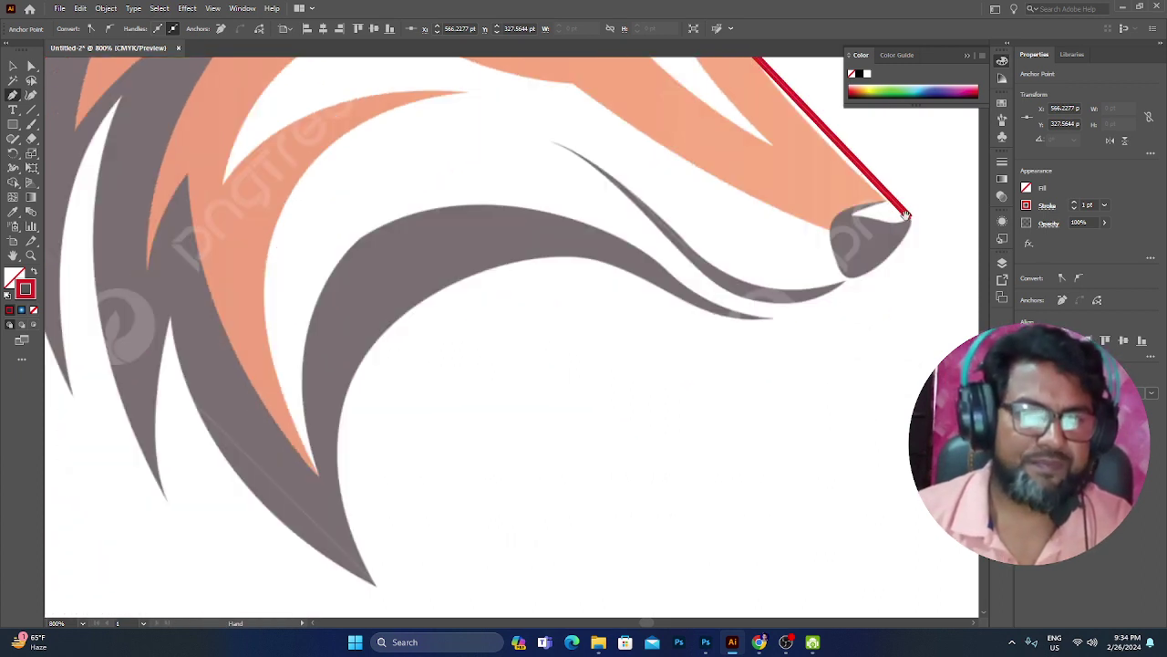
left_click(778, 321)
left_click(661, 288)
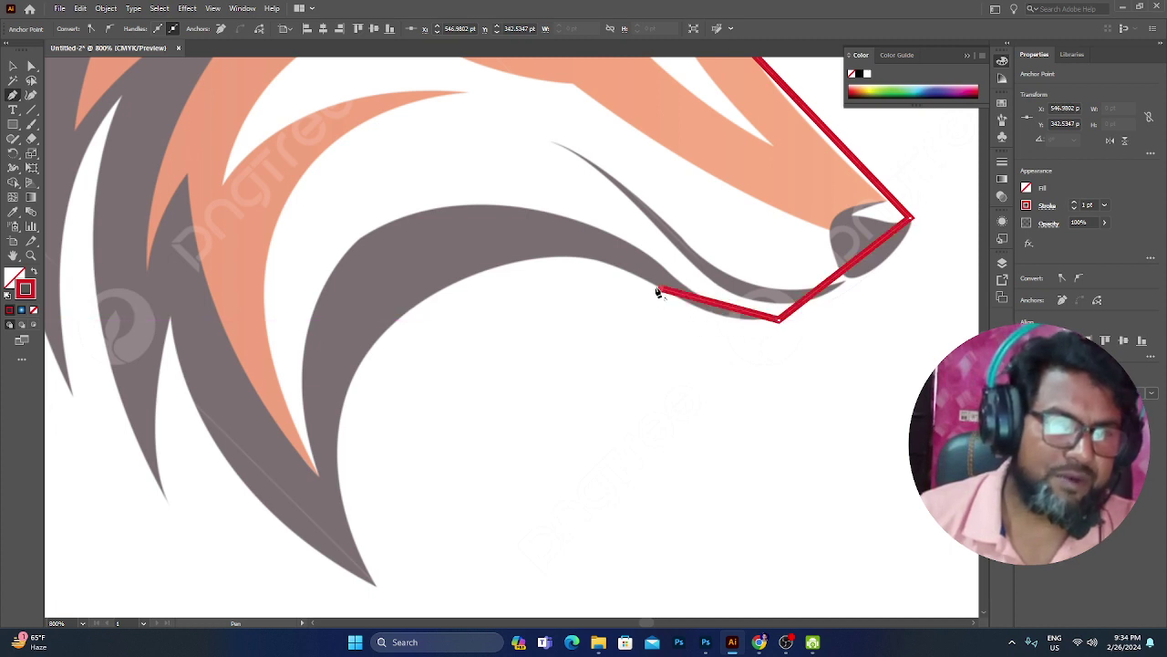
left_click(506, 265)
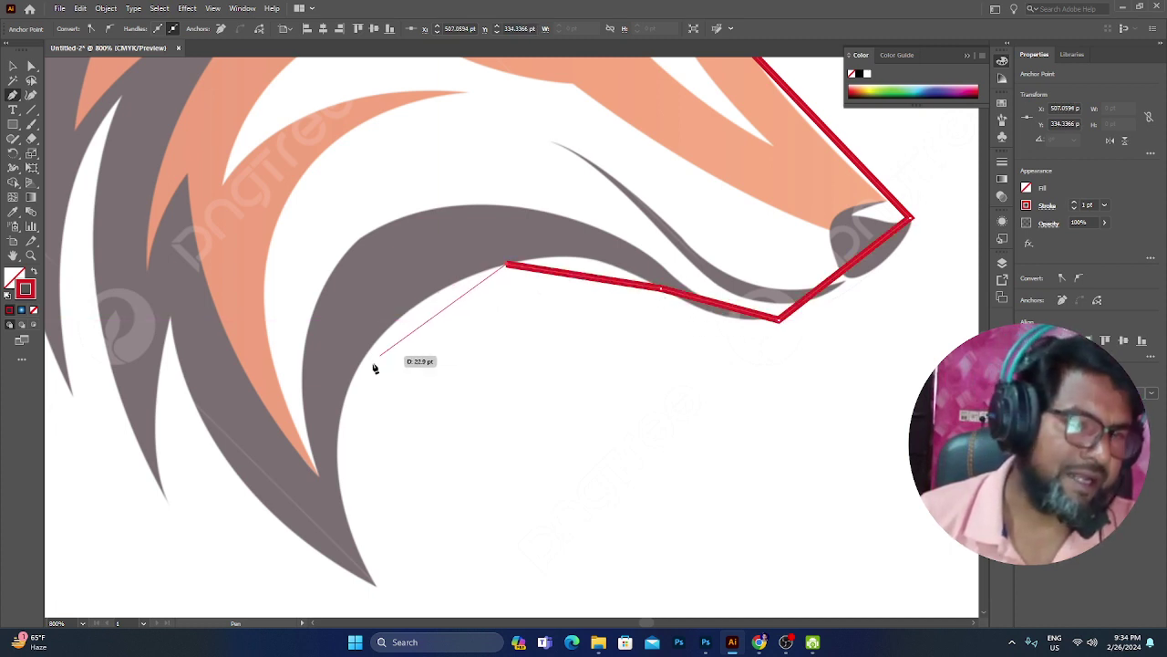
left_click(348, 393)
left_click_drag(474, 413, 659, 216)
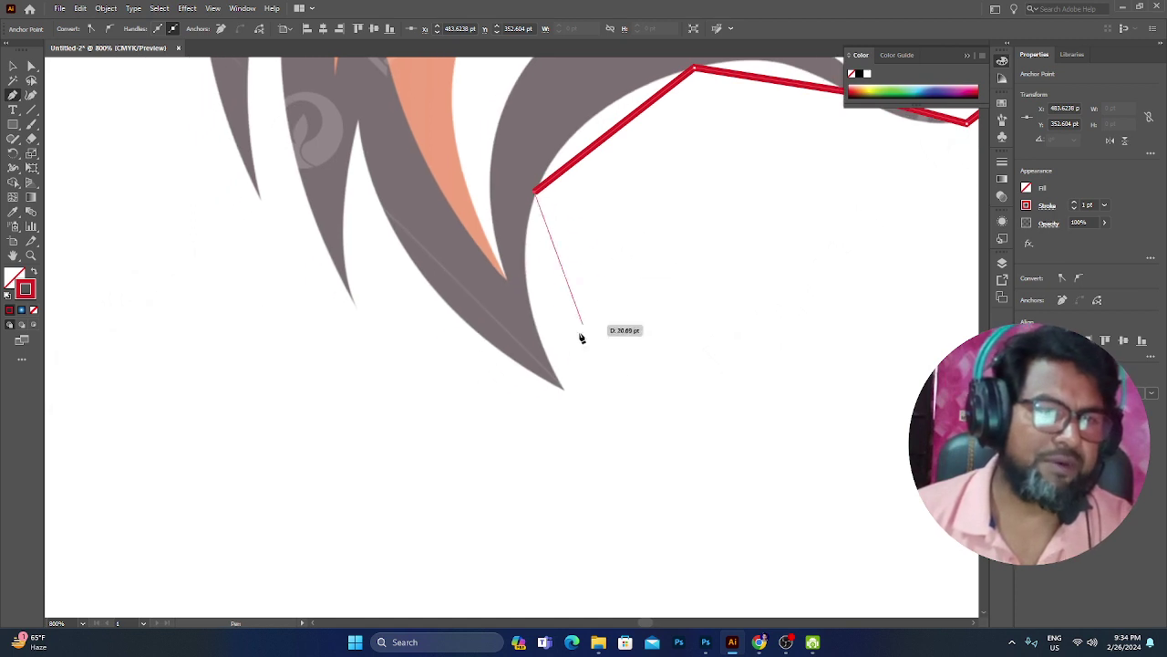
left_click(561, 388)
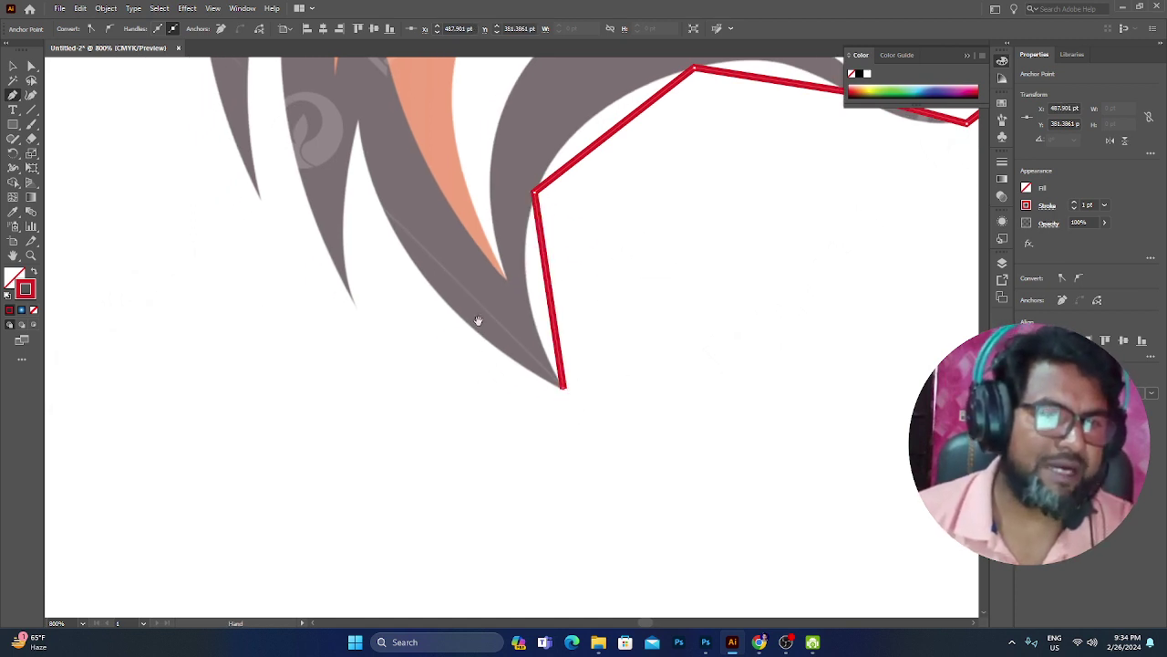
left_click_drag(477, 320, 601, 410)
Step: Anchor the path at the notch beside the bottom fur point and the first lower fur tuft tip
key("ctrl+minus")
key("ctrl+minus")
key("ctrl+minus")
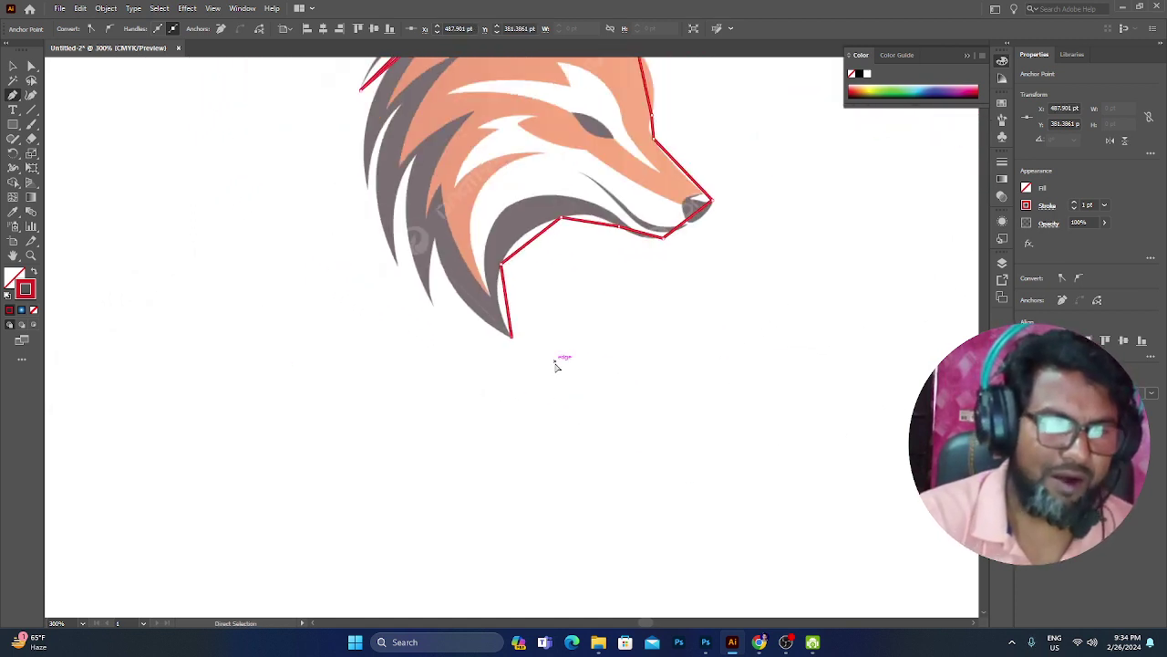
left_click_drag(557, 366, 657, 475)
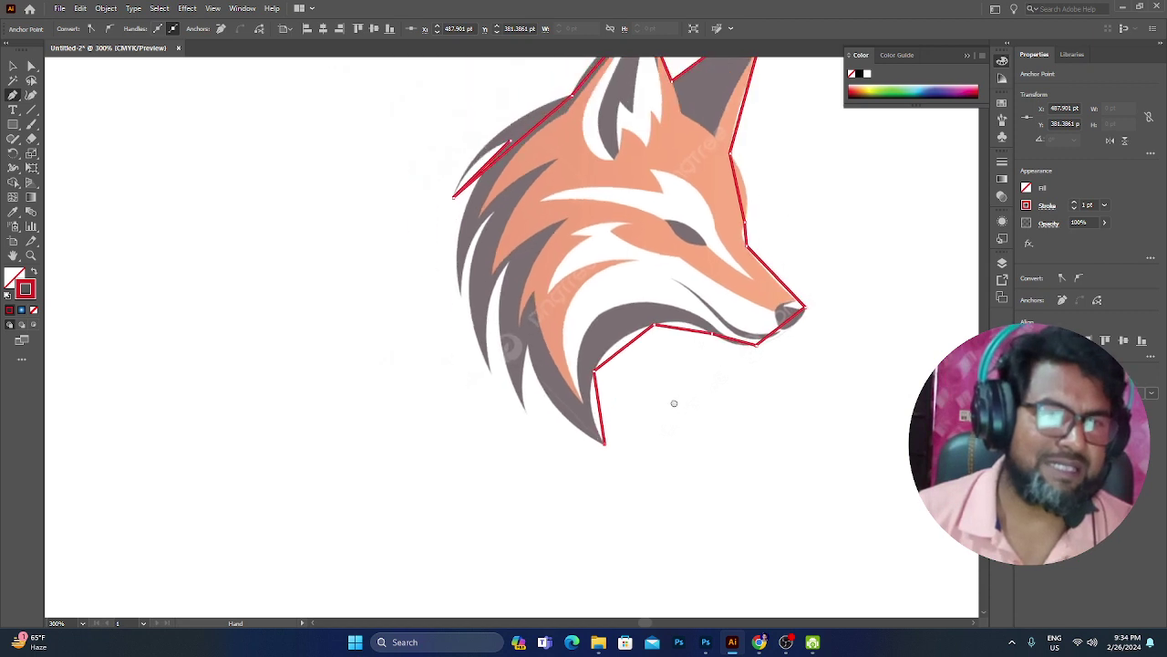
left_click(537, 356)
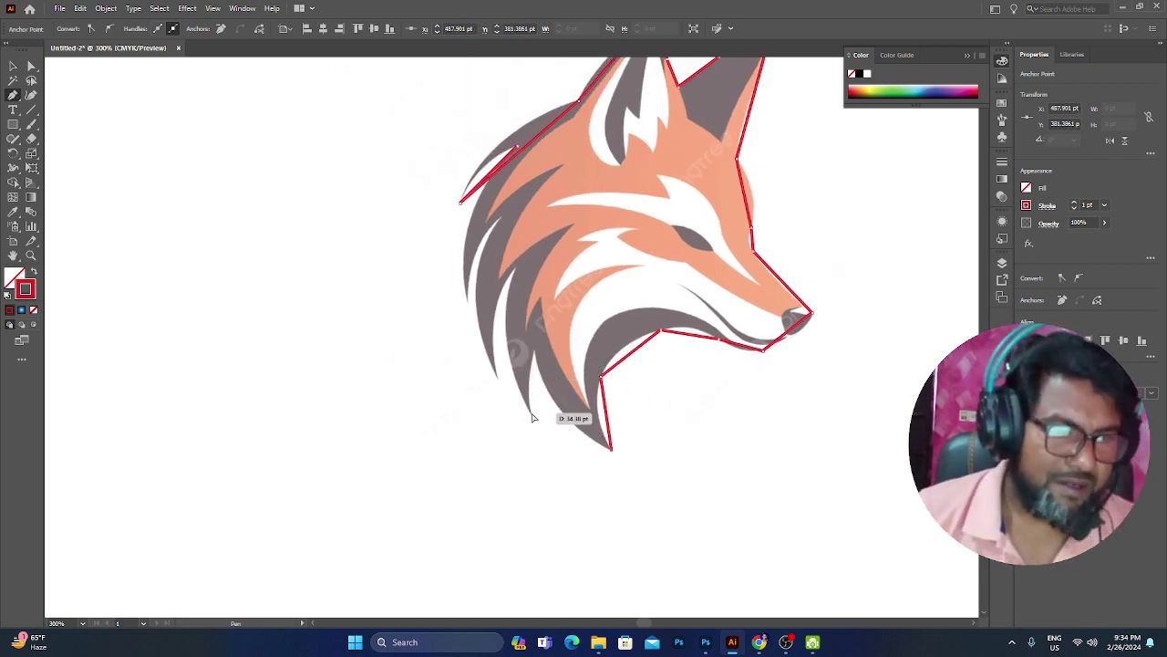
key("ctrl+plus")
key("ctrl+plus")
key("ctrl+plus")
left_click_drag(436, 235, 646, 552)
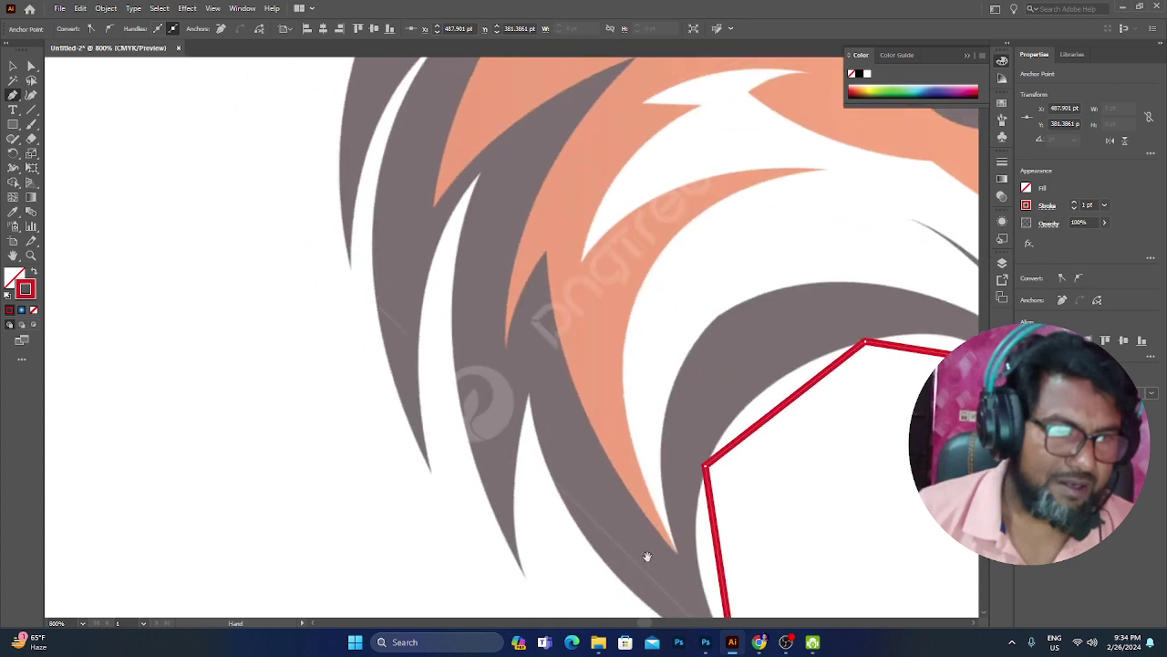
left_click(528, 389)
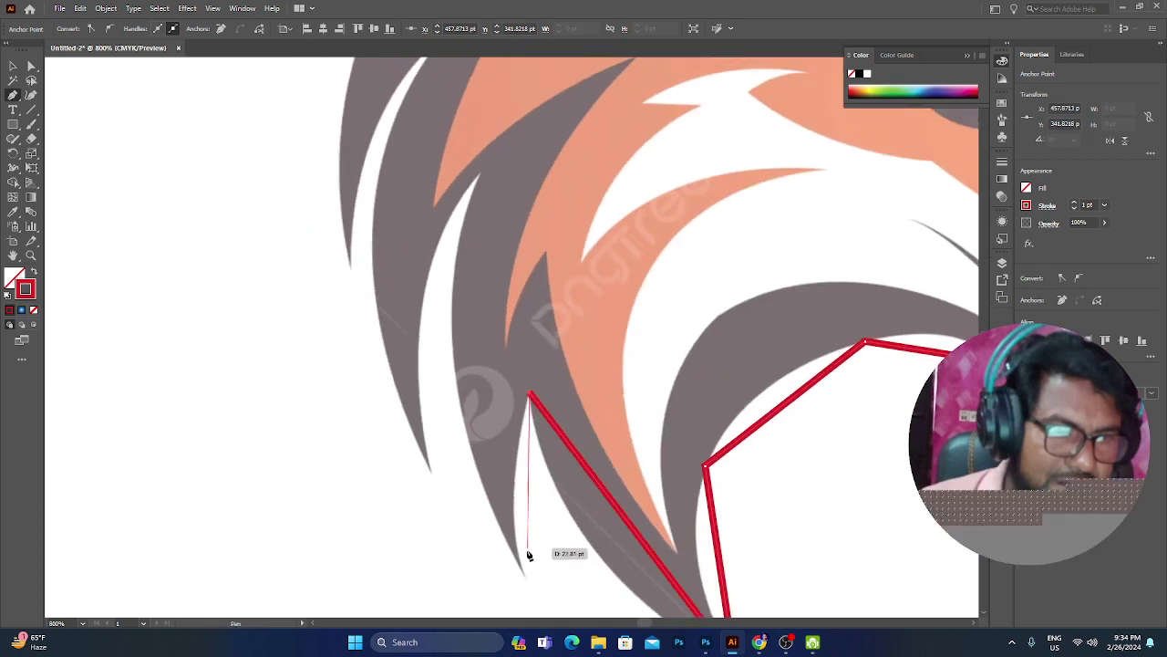
left_click(525, 572)
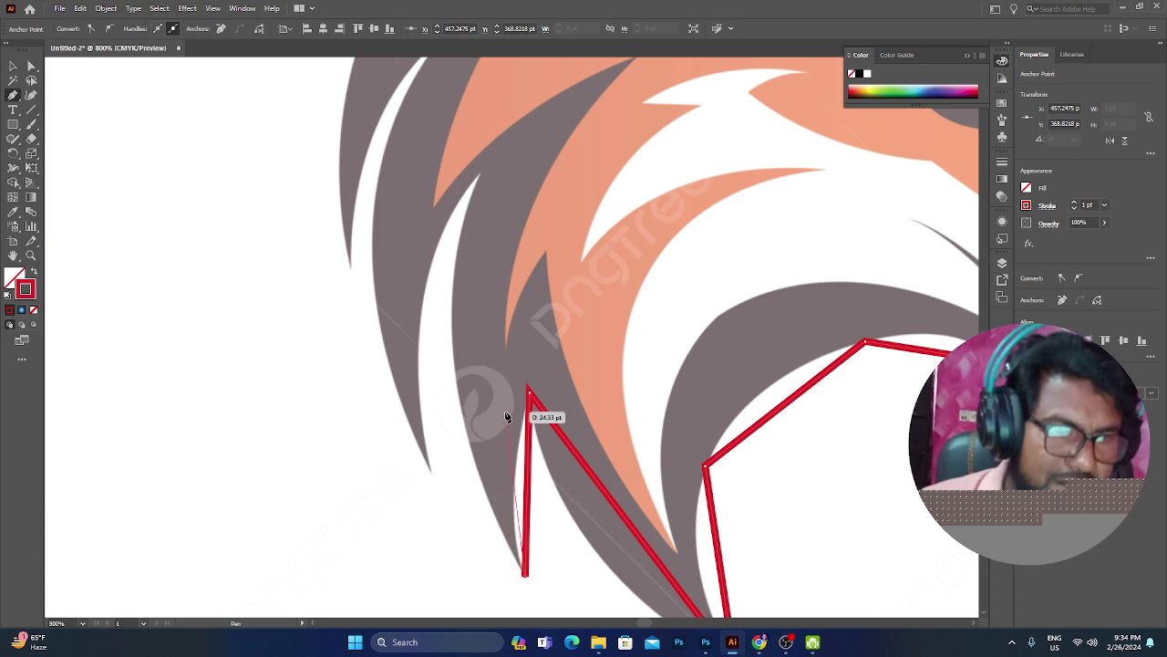
Step: Trace the remaining fur notches and tips up the left side and close the path on its starting anchor
key("ctrl+minus")
scroll(507, 412, "down", 3)
left_click_drag(548, 277, 621, 585)
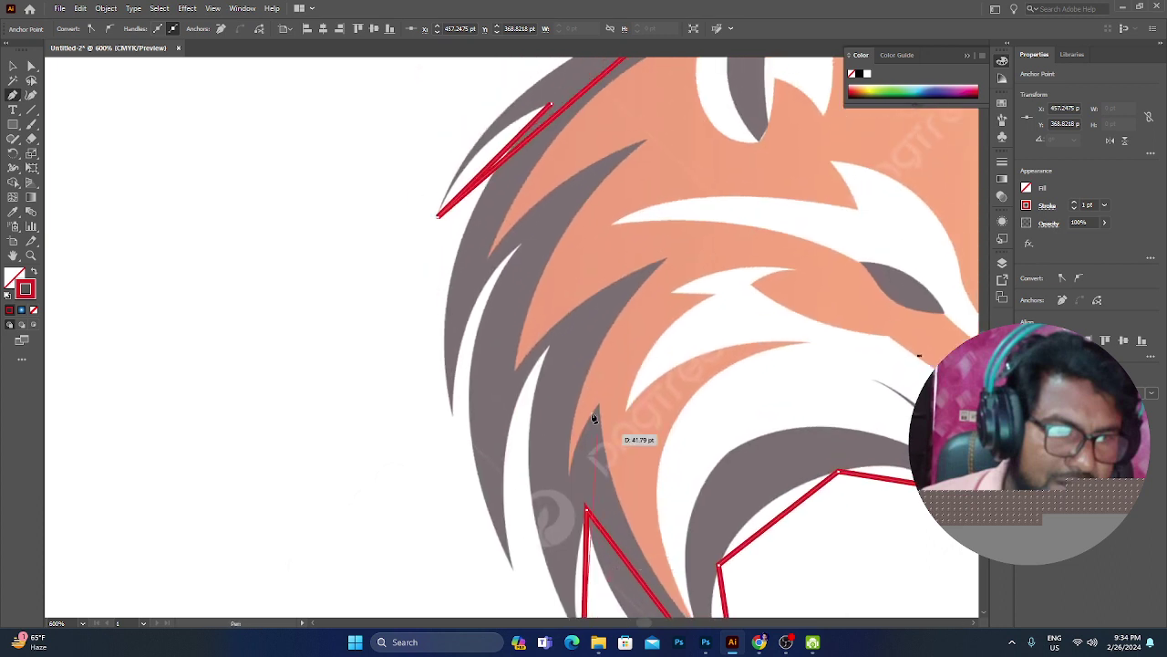
left_click(551, 346)
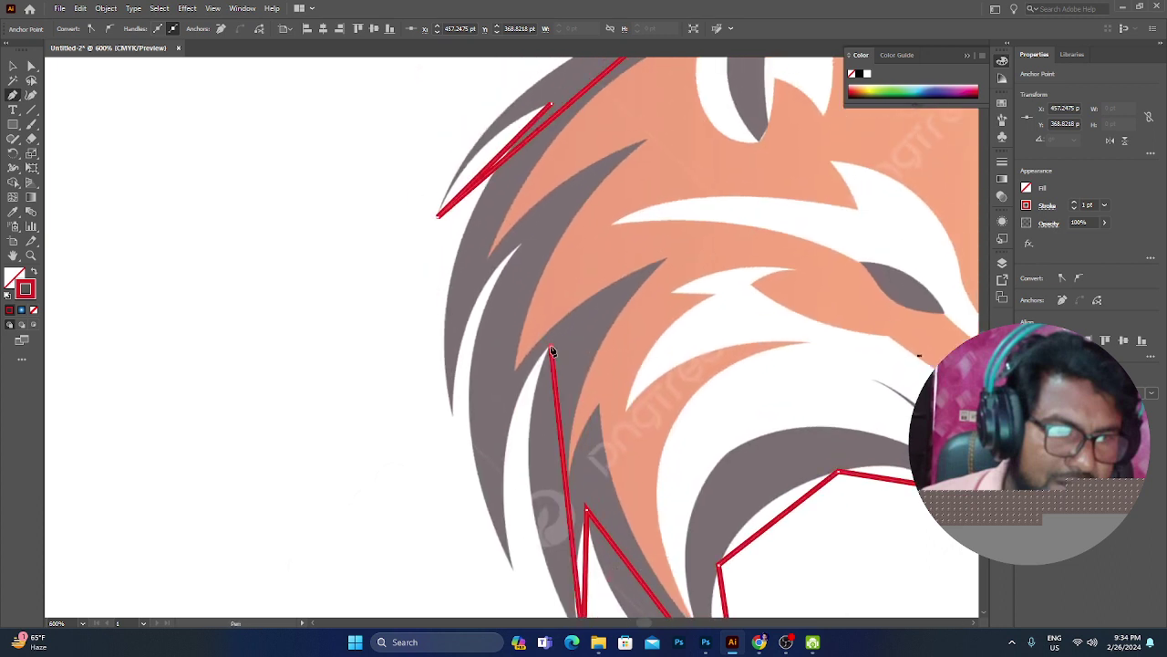
left_click(514, 569)
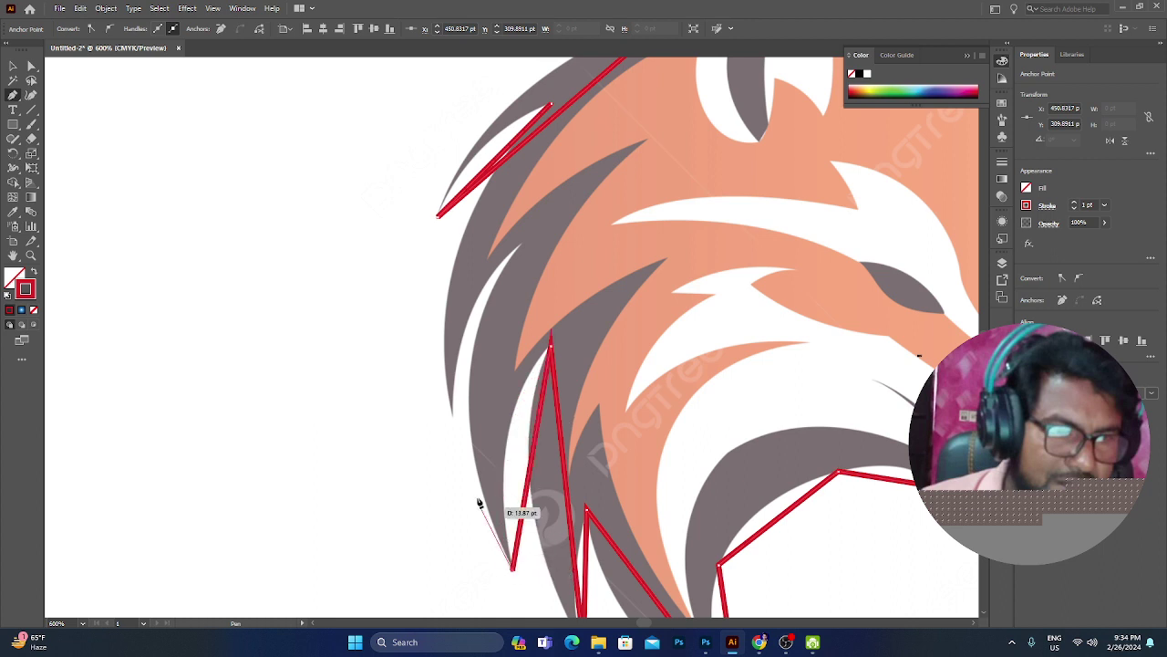
left_click(520, 246)
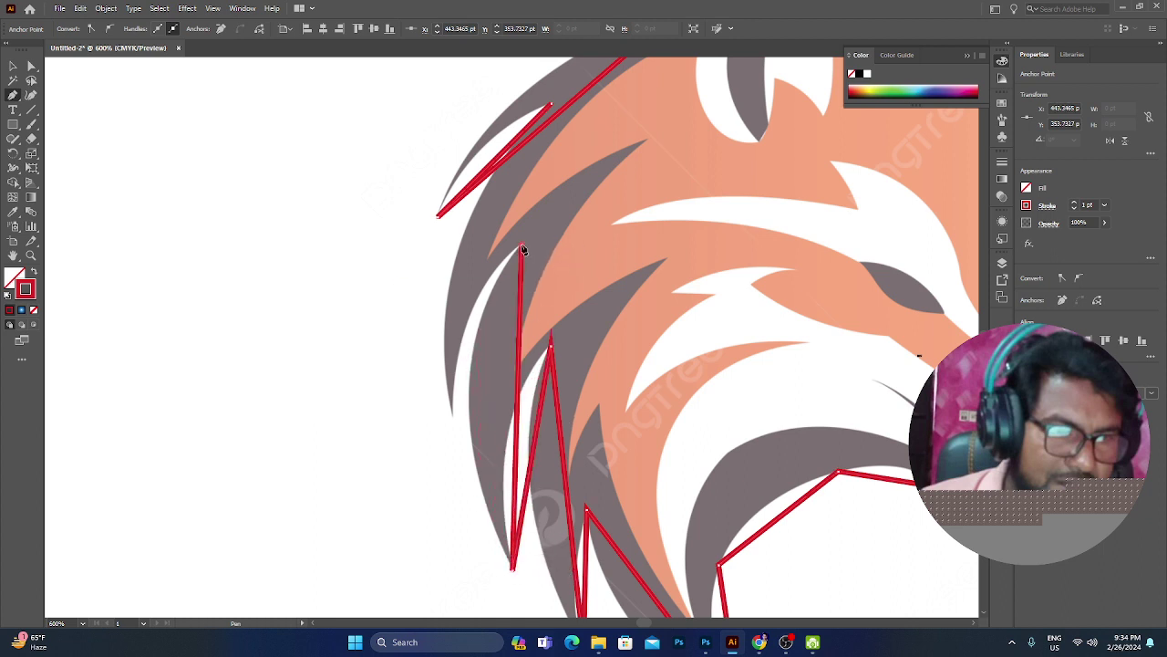
left_click(453, 418)
left_click_drag(527, 195, 503, 403)
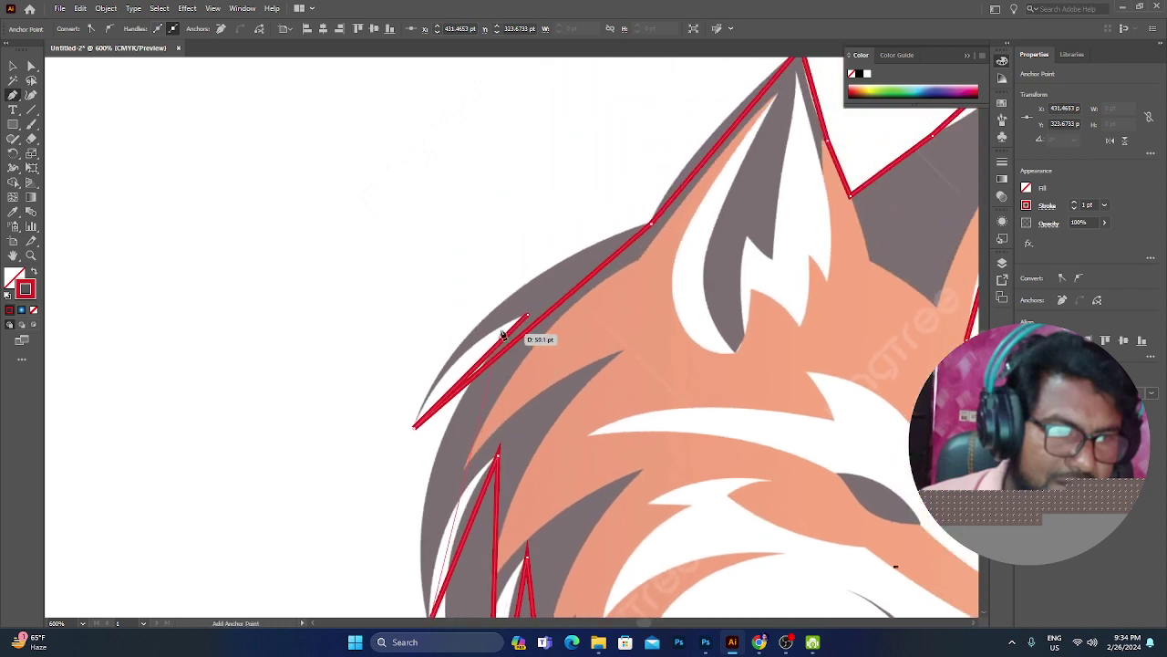
left_click(528, 315)
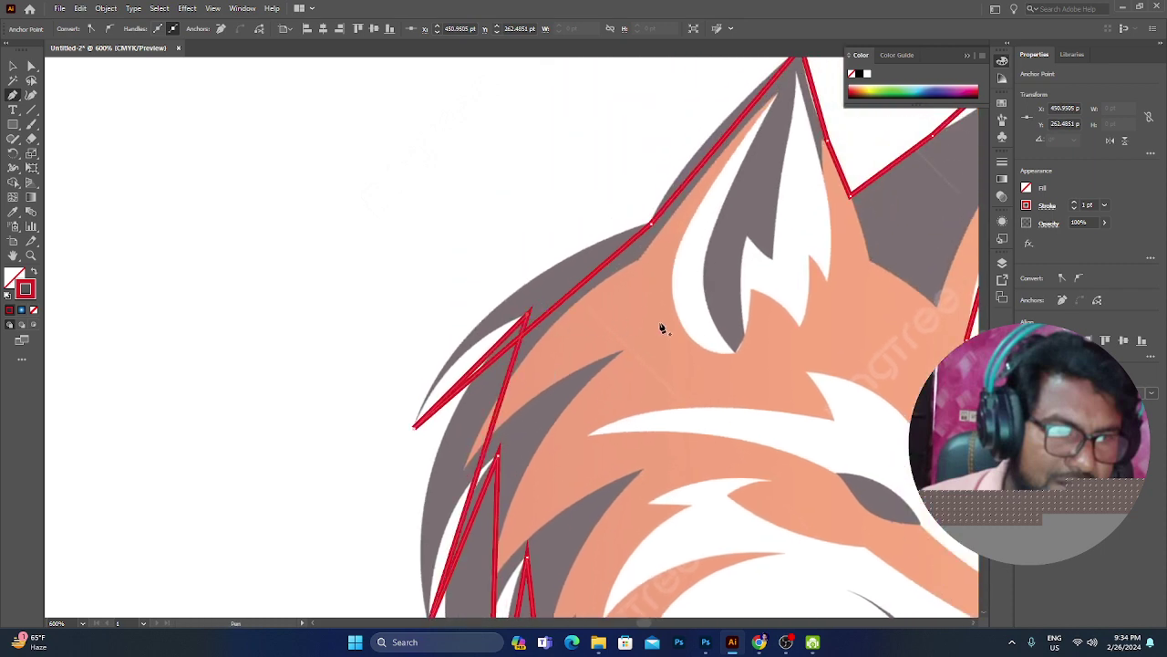
key("ctrl+minus")
key("ctrl+minus")
key("ctrl+minus")
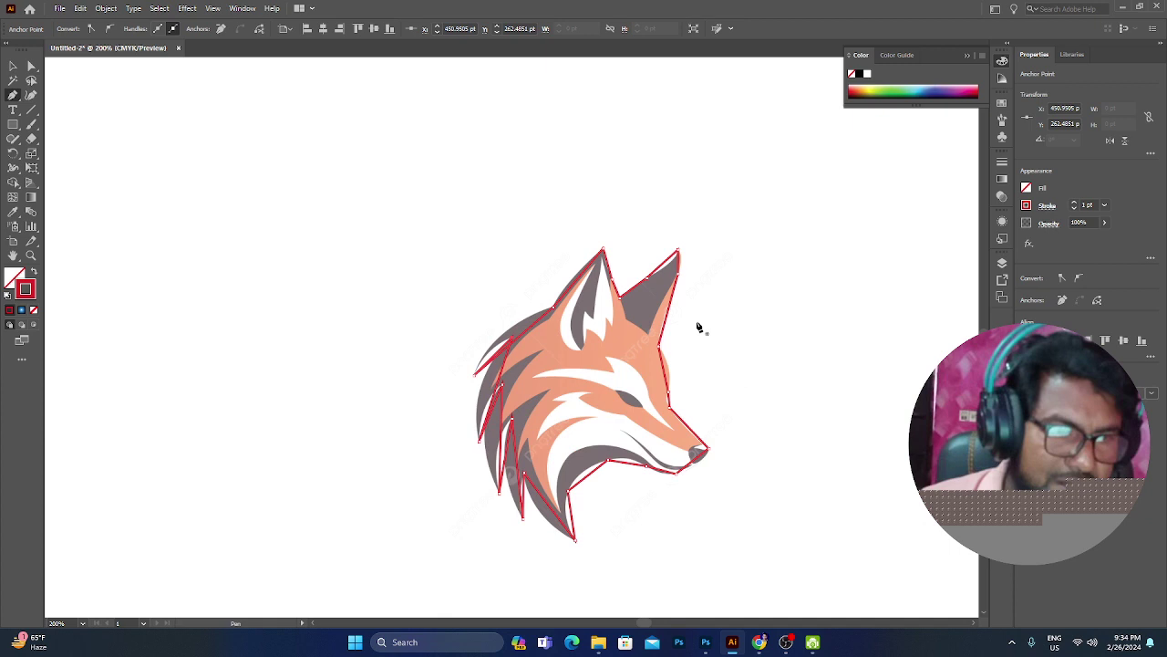
Step: Zoom back in to 600% on the ear tips and reveal the Pen tool's anchor-editing flyout
key("ctrl+plus")
key("ctrl+plus")
key("ctrl+plus")
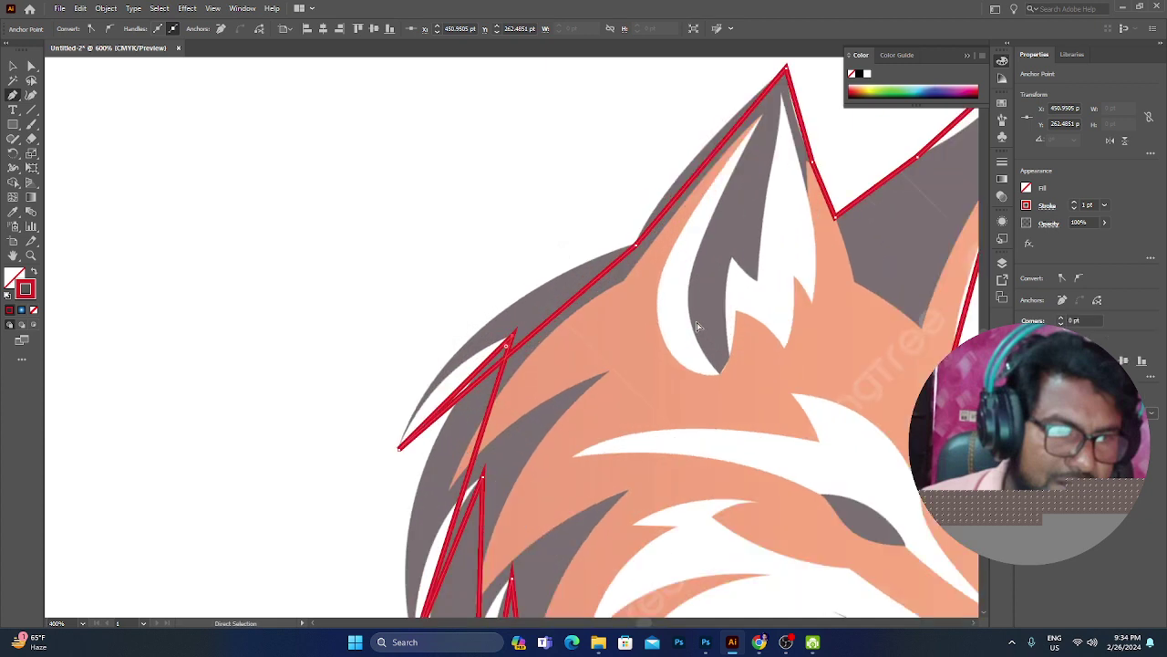
left_click_drag(719, 236, 603, 387)
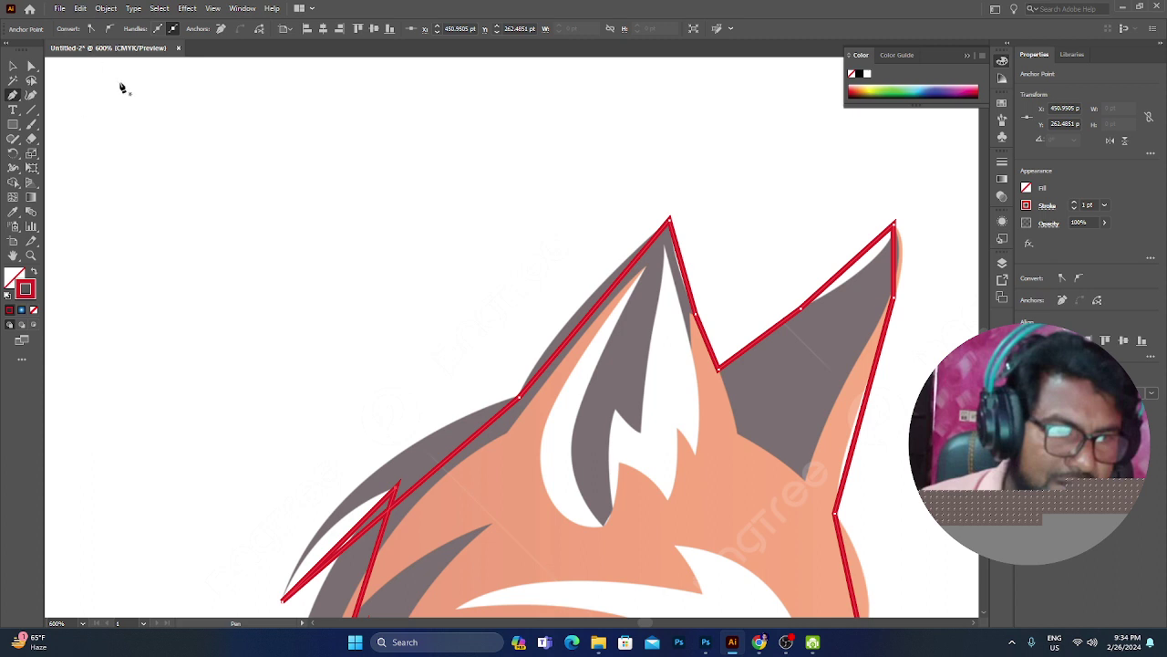
left_click(14, 99)
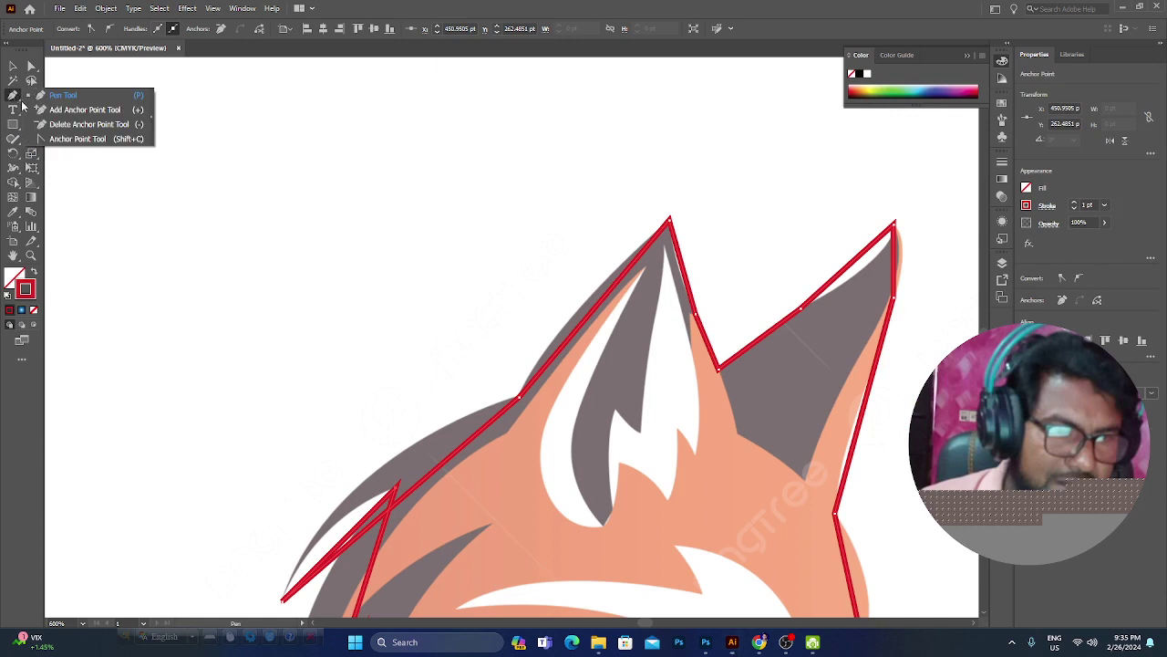
Step: With the Anchor Point tool, pull curves into the forehead corner and the left ear's outer edge
left_click(58, 141)
left_click_drag(682, 283, 729, 211)
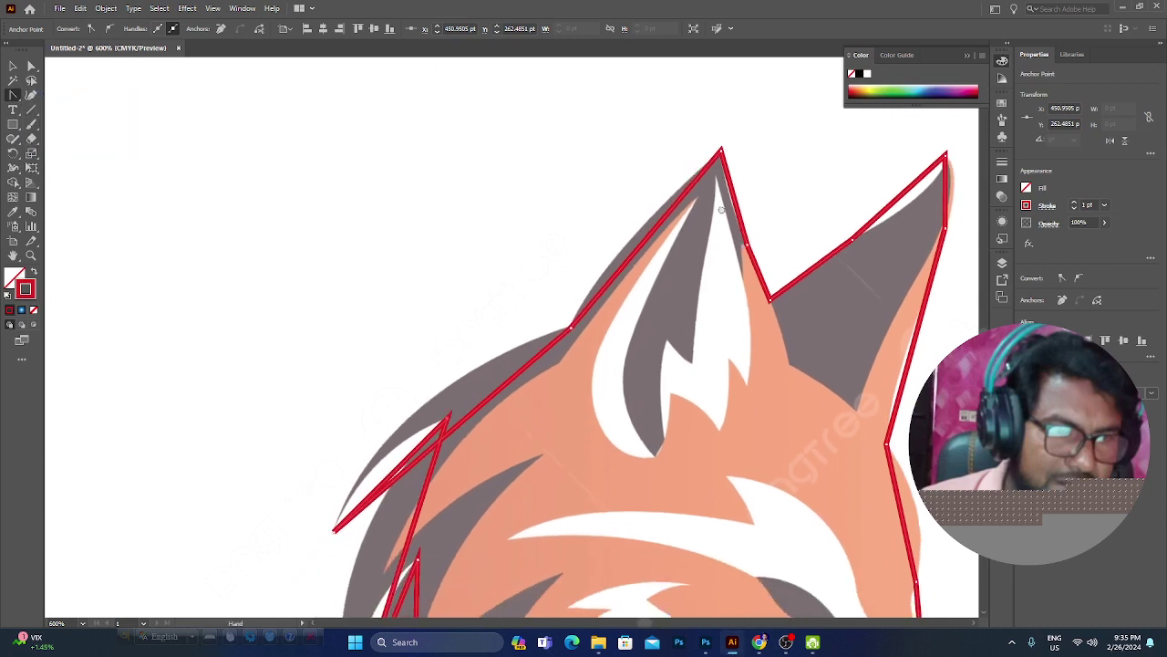
key("ctrl+plus")
key("space")
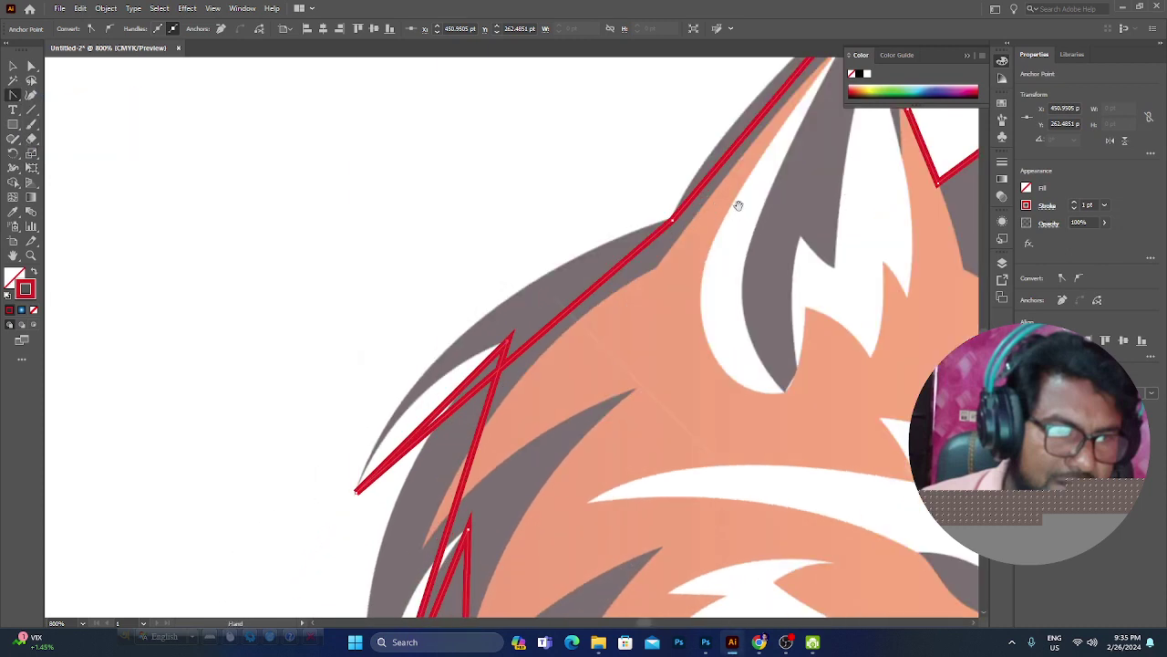
left_click_drag(658, 299, 788, 279)
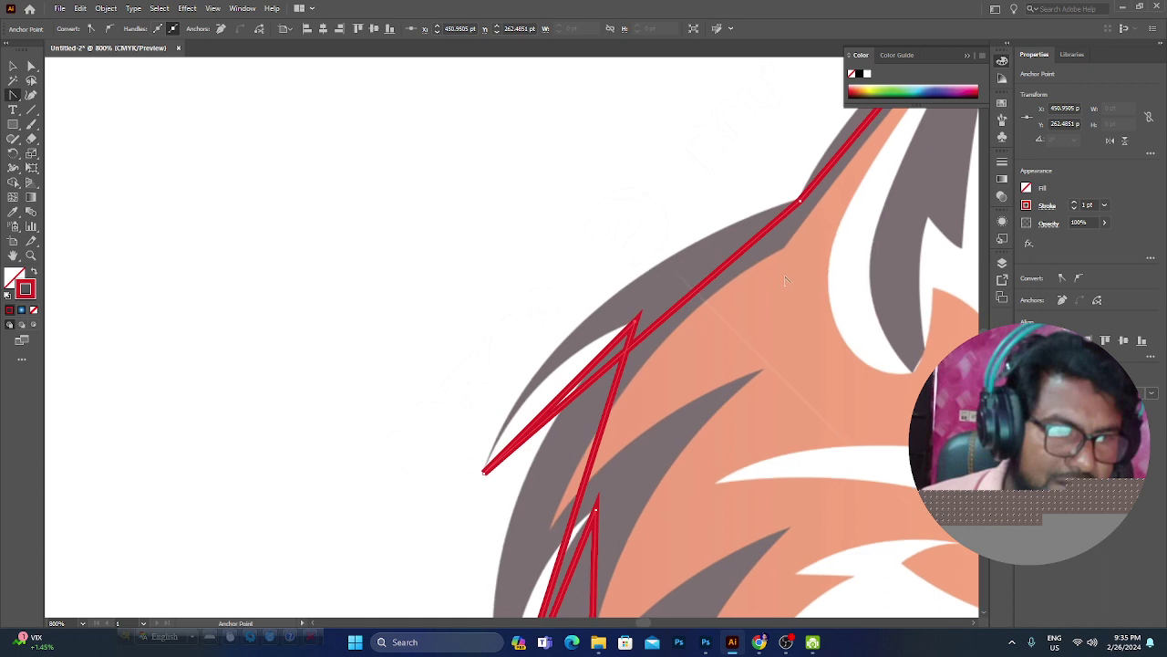
left_click_drag(649, 326, 599, 310)
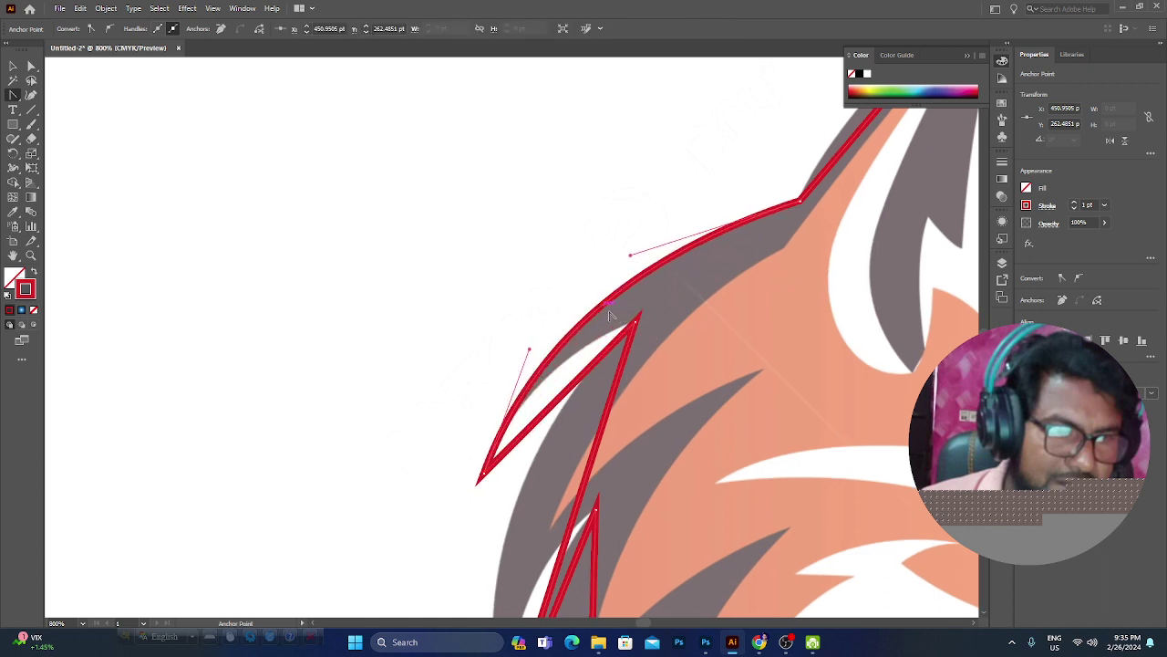
key("space")
left_click_drag(819, 264, 581, 505)
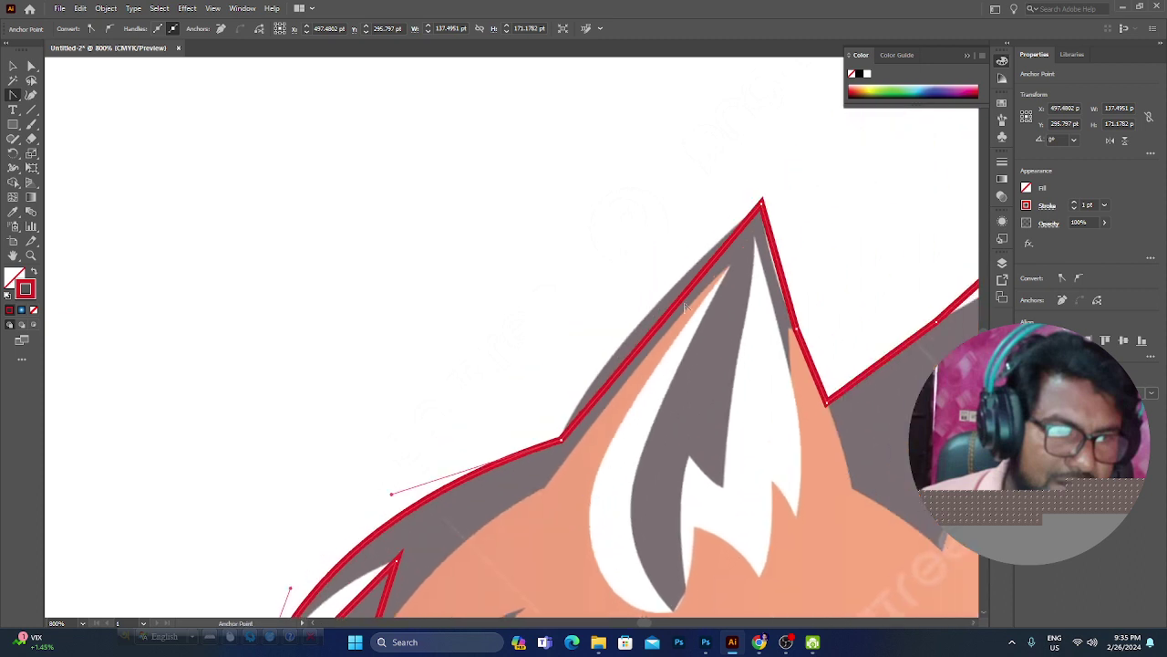
left_click_drag(675, 304, 651, 309)
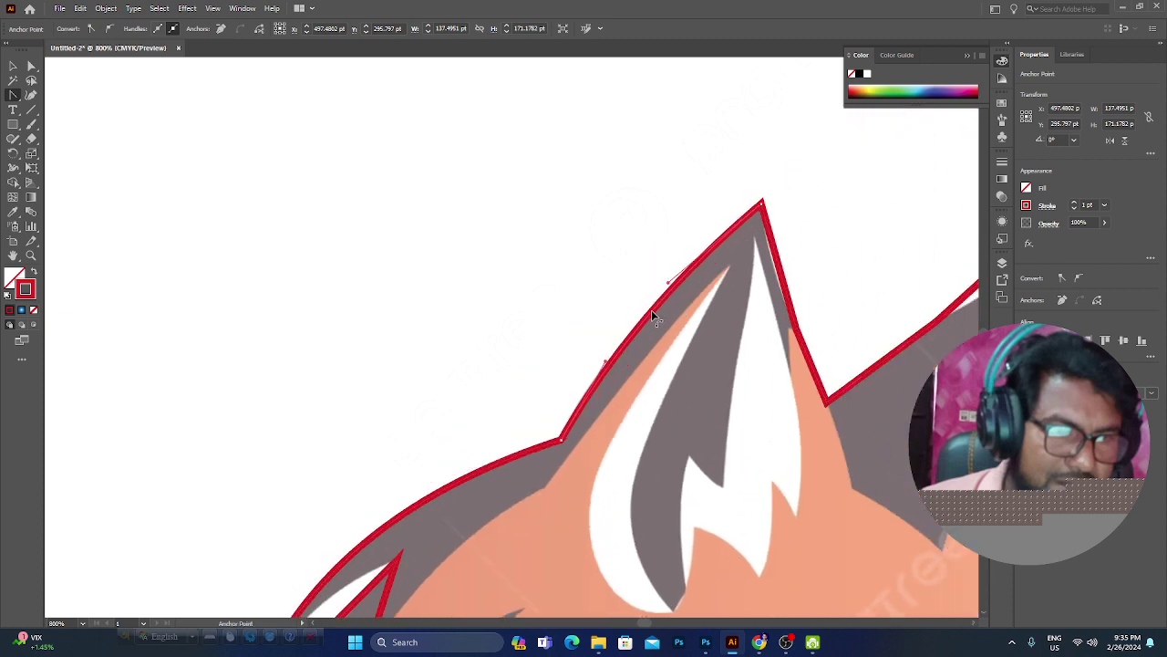
left_click(13, 67)
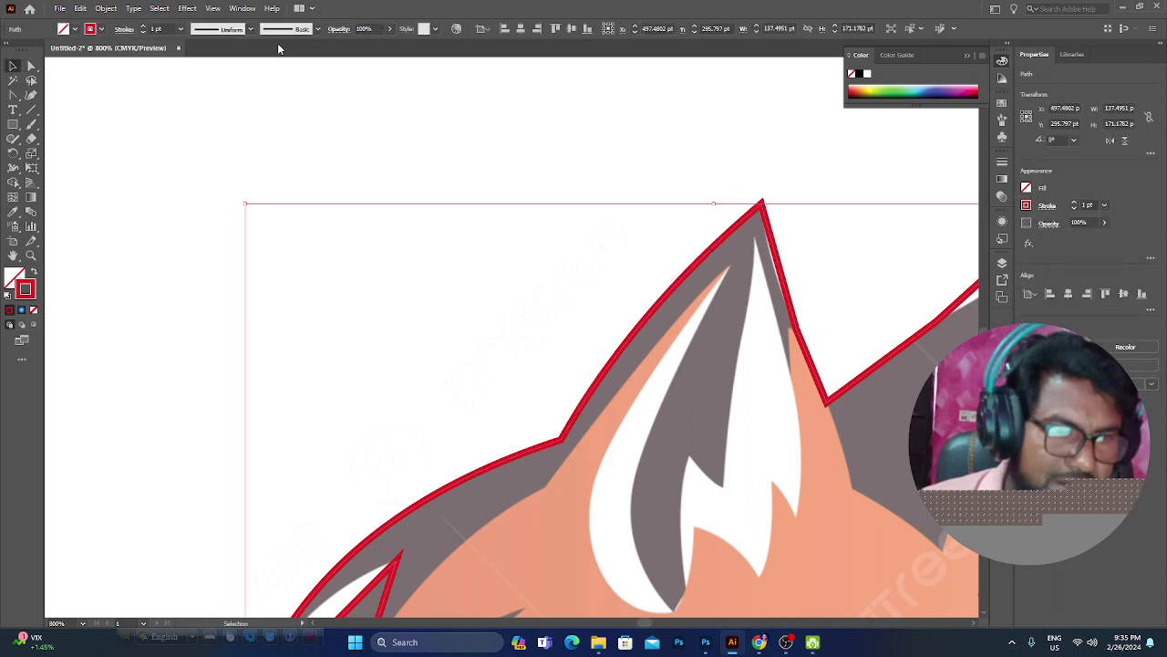
Step: Lower the red trace outline's stroke weight from 1 pt to 0.25 pt
left_click(144, 32)
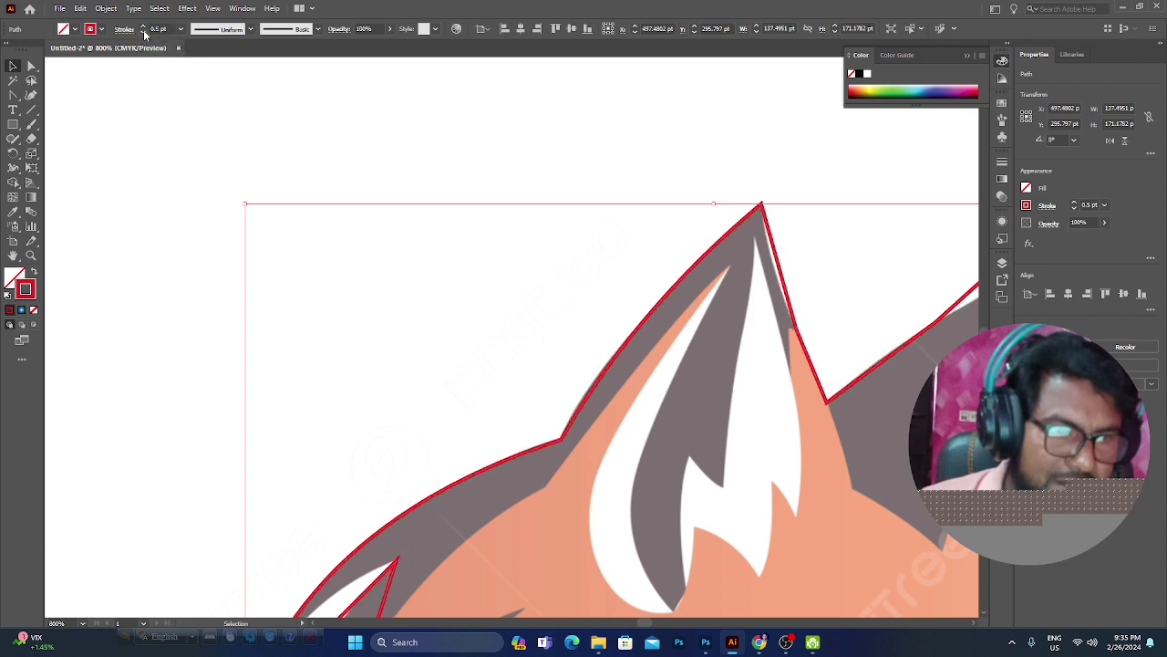
left_click(143, 32)
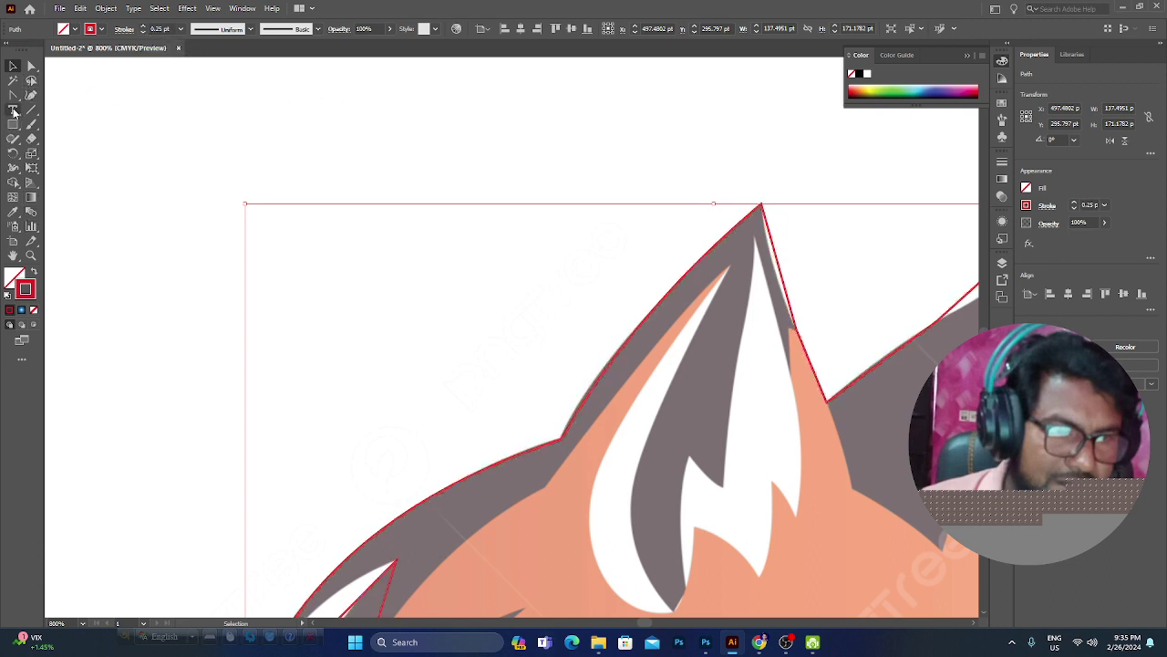
left_click(13, 95)
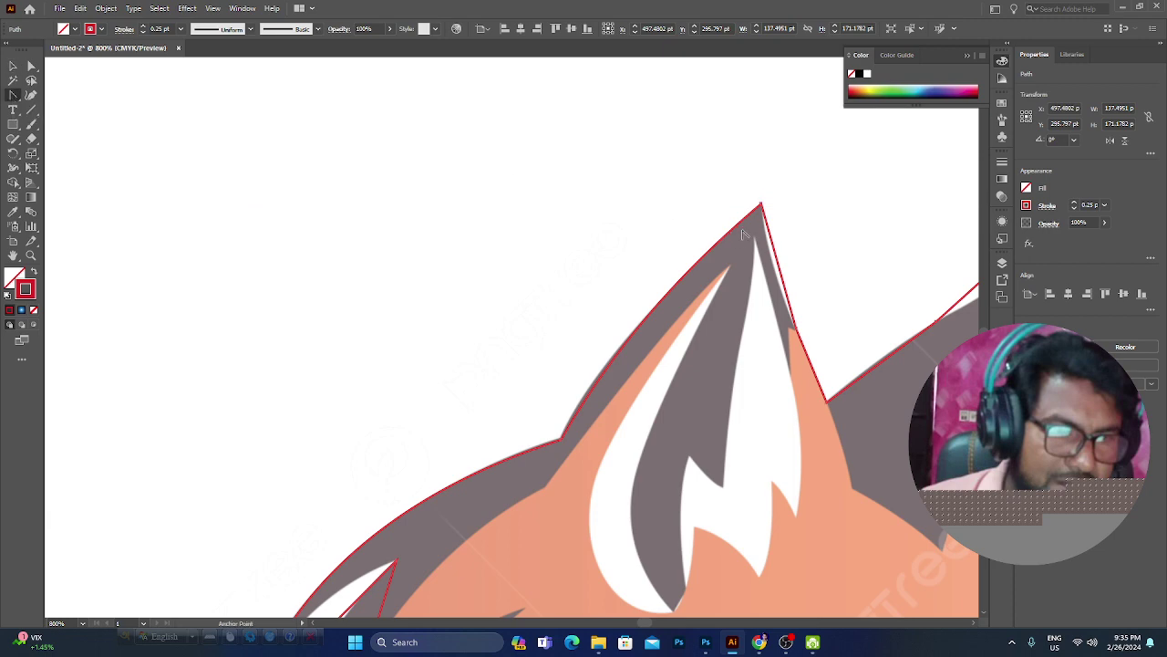
Step: Curve the left ear's inner edge and the segment rising to the right ear's tip
key("ctrl+plus")
mouse_move(742, 234)
left_mouse_down()
mouse_move(651, 490)
mouse_move(499, 384)
left_mouse_up()
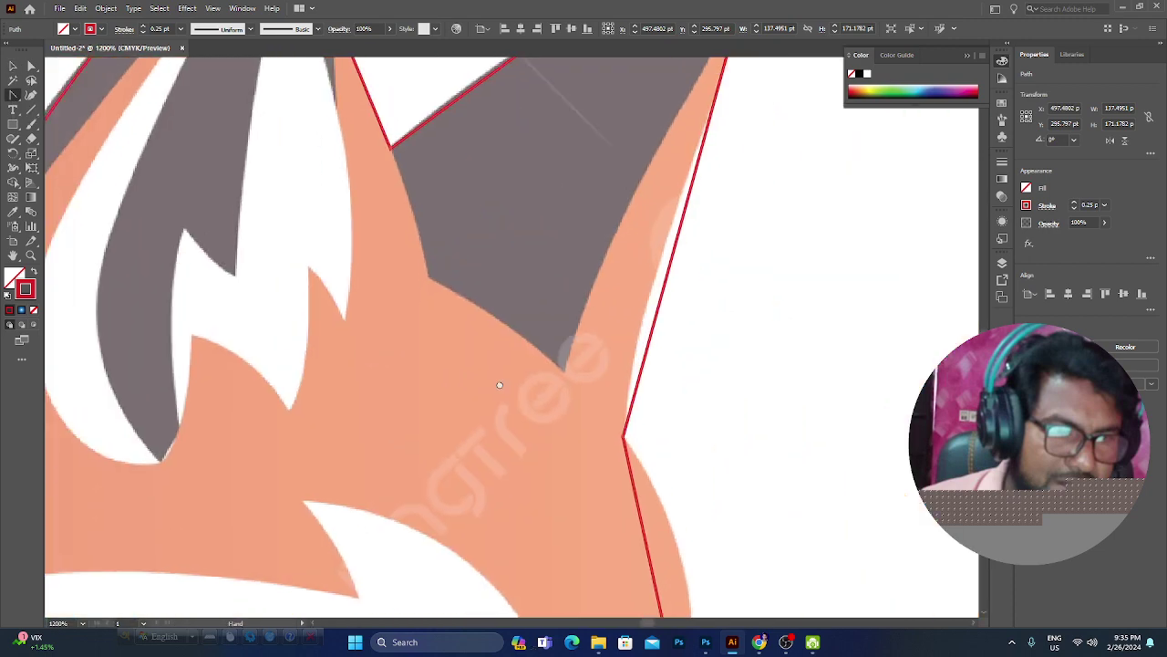
scroll(499, 384, "up", 5)
left_click_drag(517, 228, 510, 238)
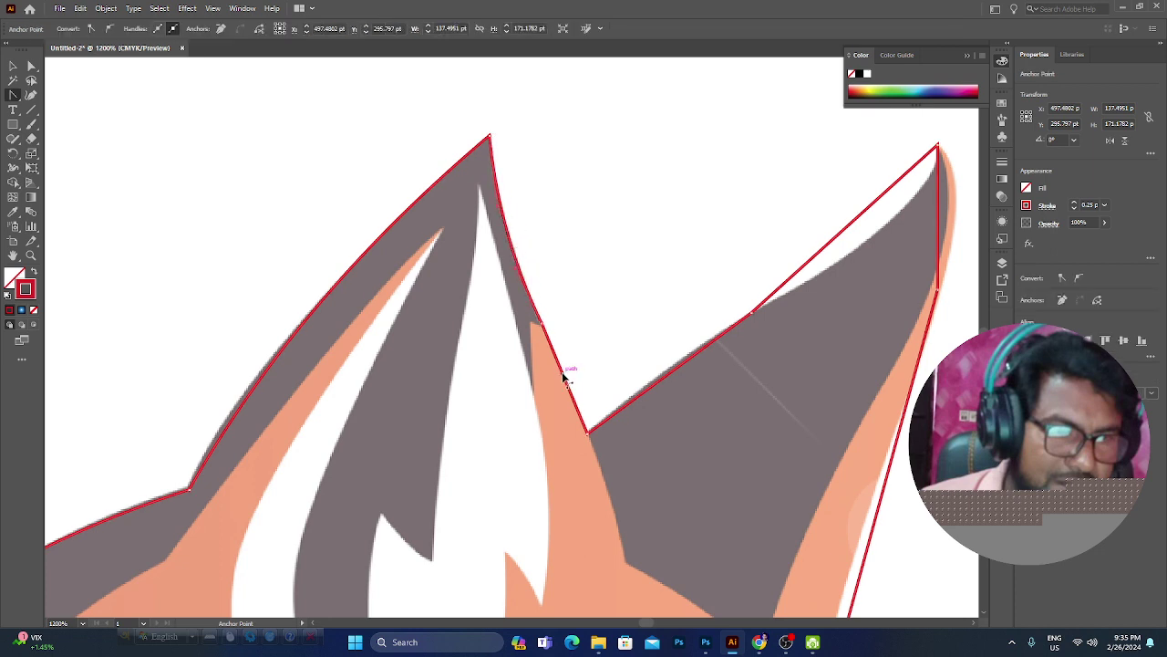
left_click_drag(564, 376, 565, 377)
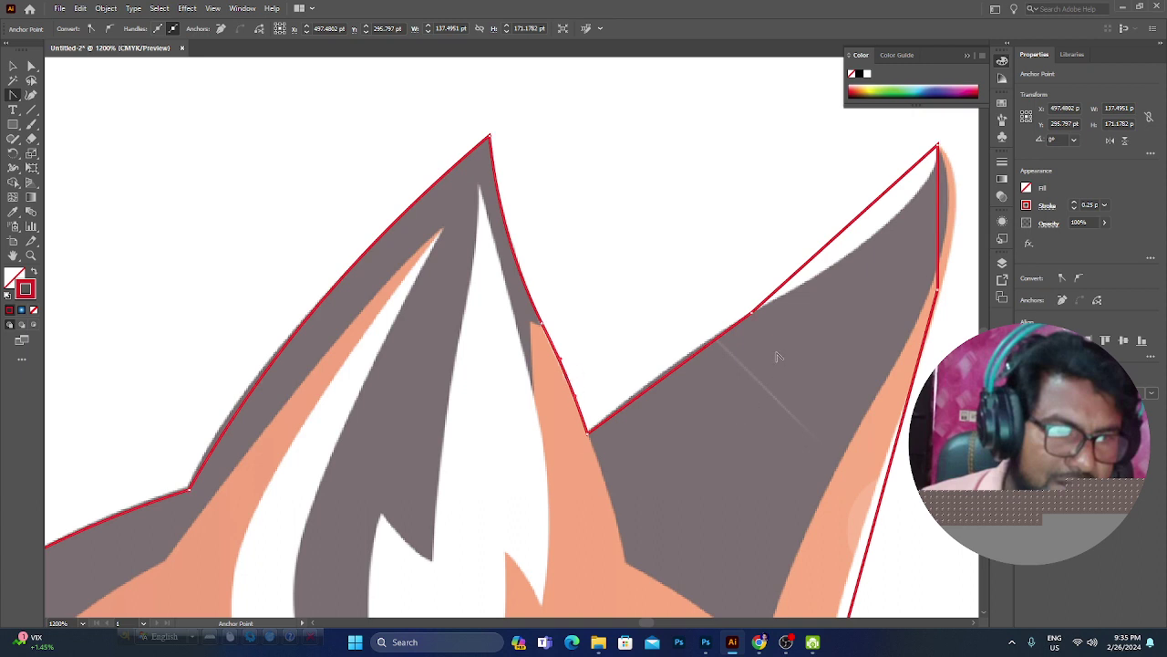
left_click(685, 363)
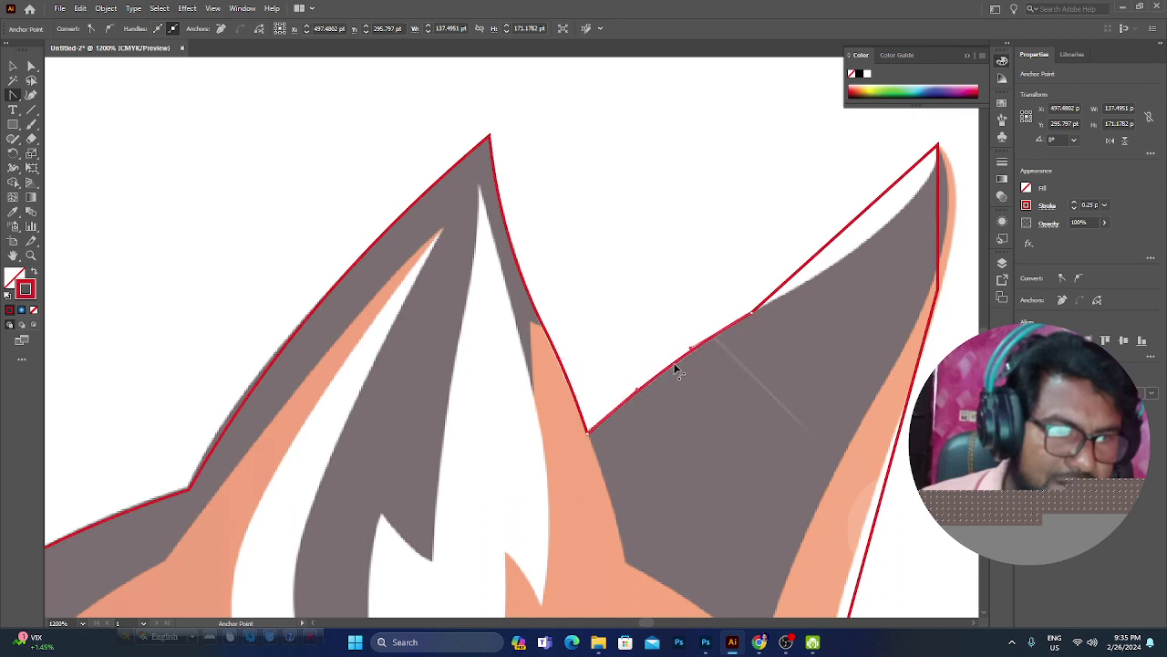
mouse_move(862, 215)
left_mouse_down()
mouse_move(902, 222)
mouse_move(732, 292)
mouse_move(769, 248)
left_mouse_up()
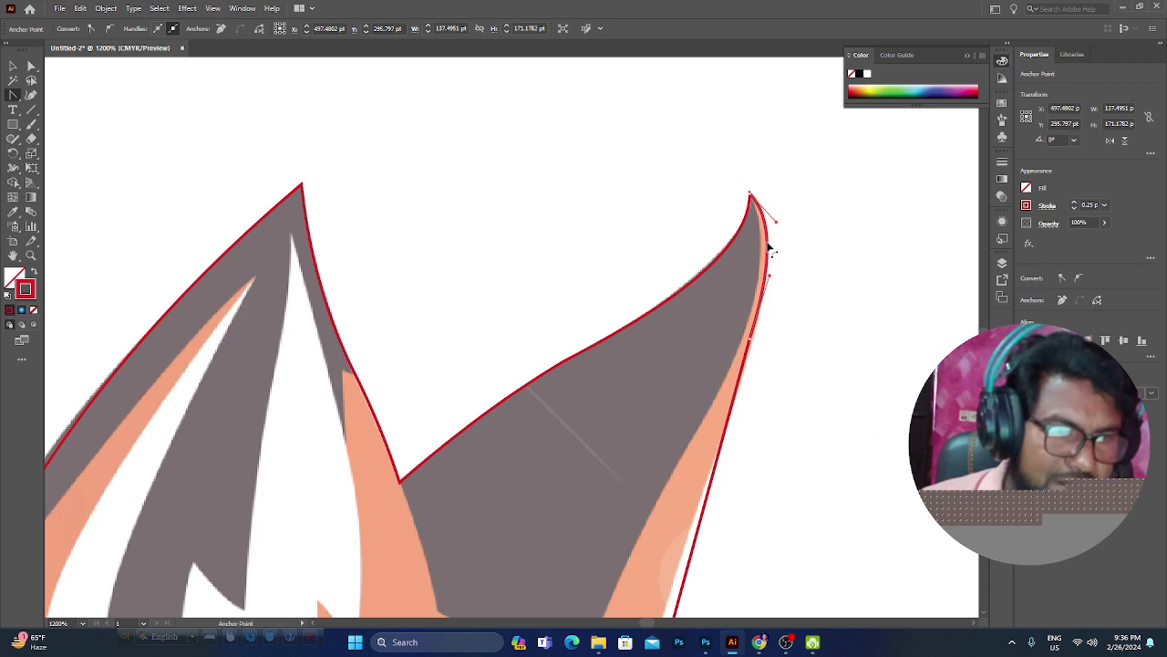
Step: Bend the right cheek, lower cheek and jaw segments to follow the fox's edge
left_click_drag(742, 471, 787, 269)
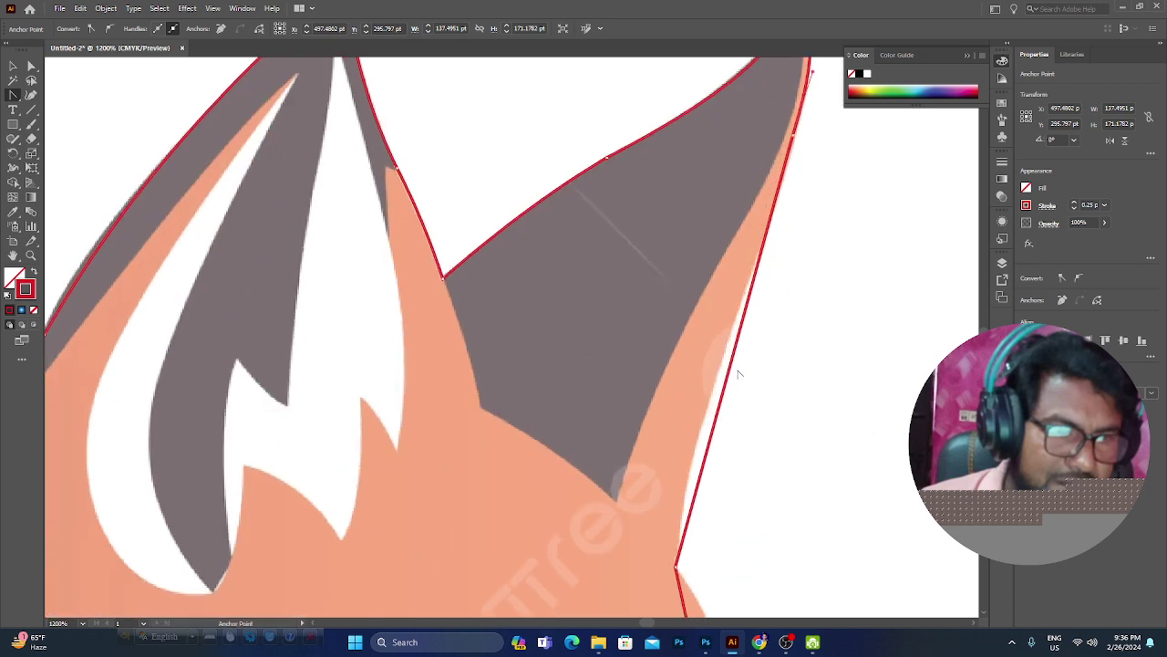
left_click_drag(730, 376, 716, 386)
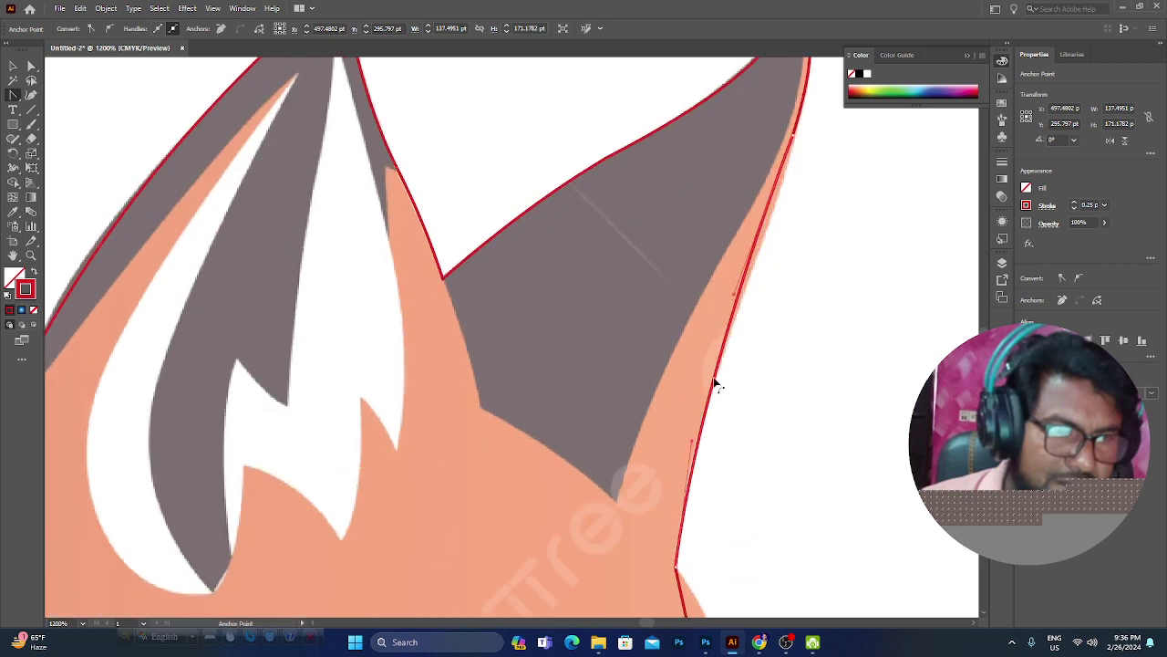
left_click_drag(735, 294, 769, 239)
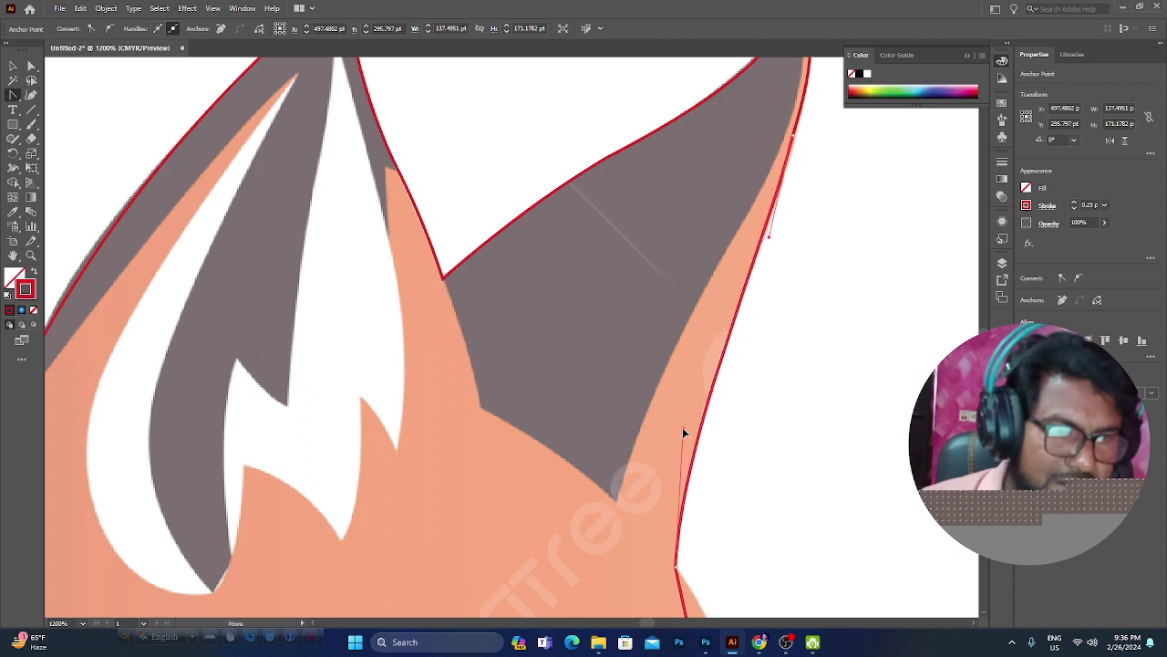
left_click_drag(754, 435, 740, 280)
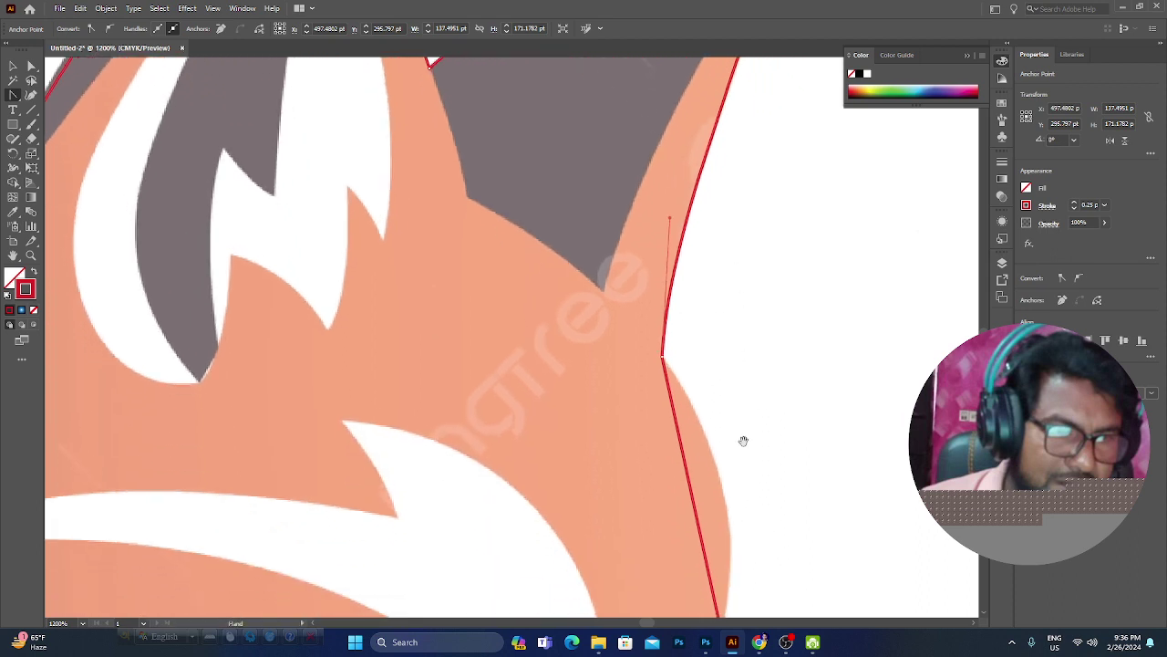
left_click_drag(742, 438, 738, 258)
left_click_drag(691, 316, 720, 312)
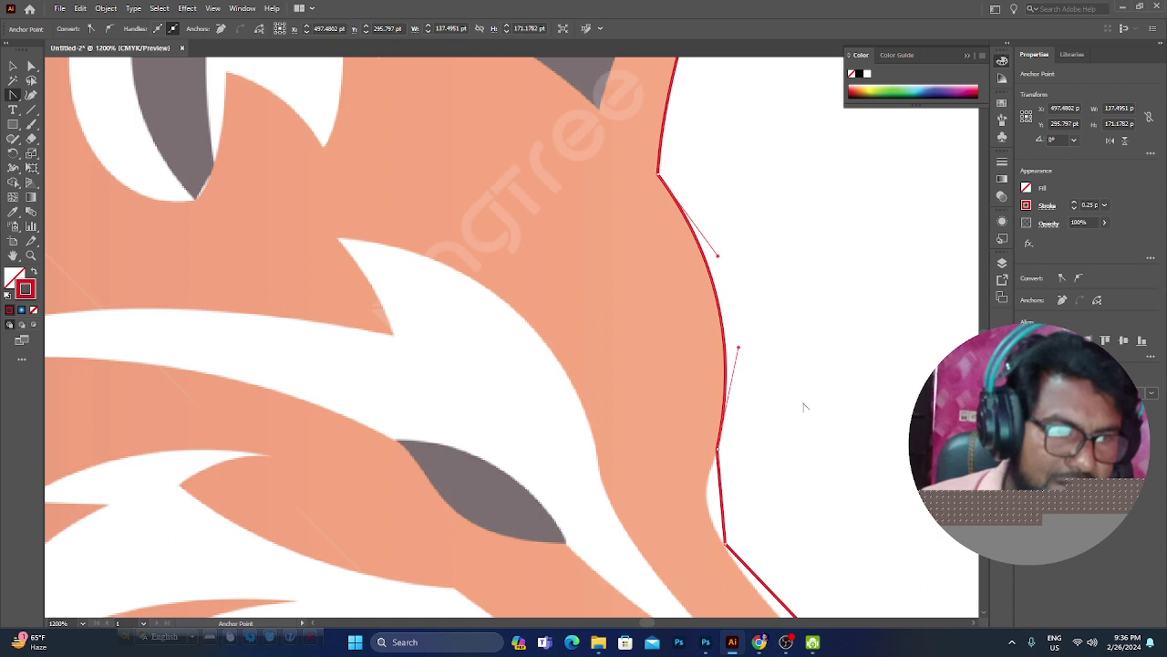
left_click_drag(782, 468, 738, 255)
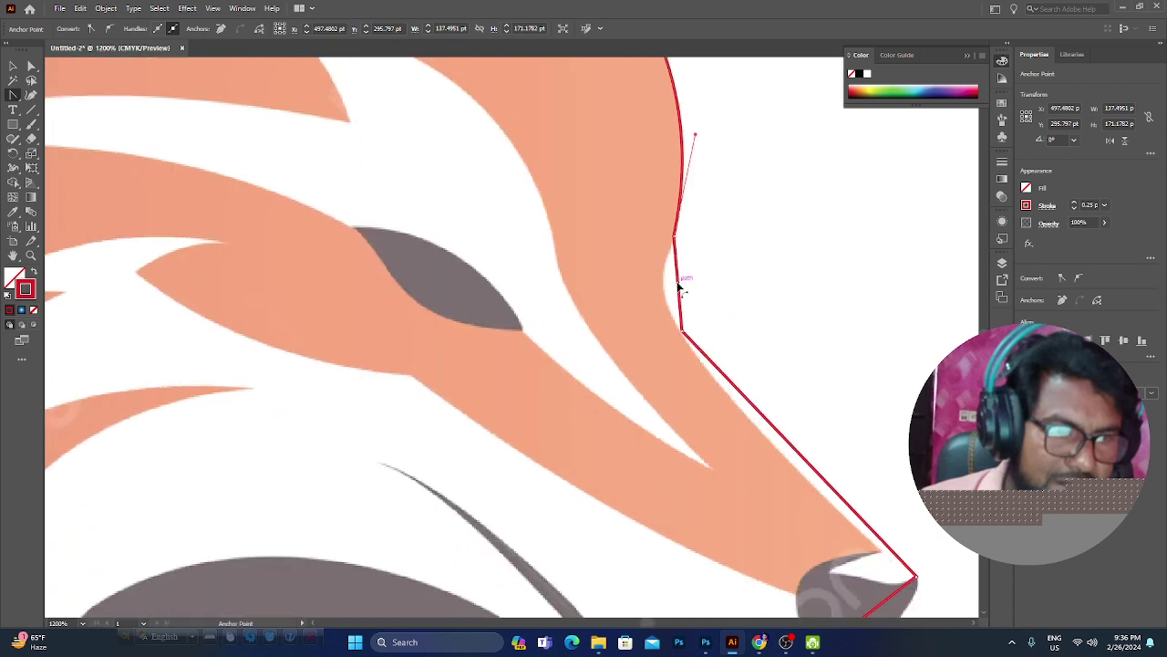
left_click_drag(679, 287, 666, 296)
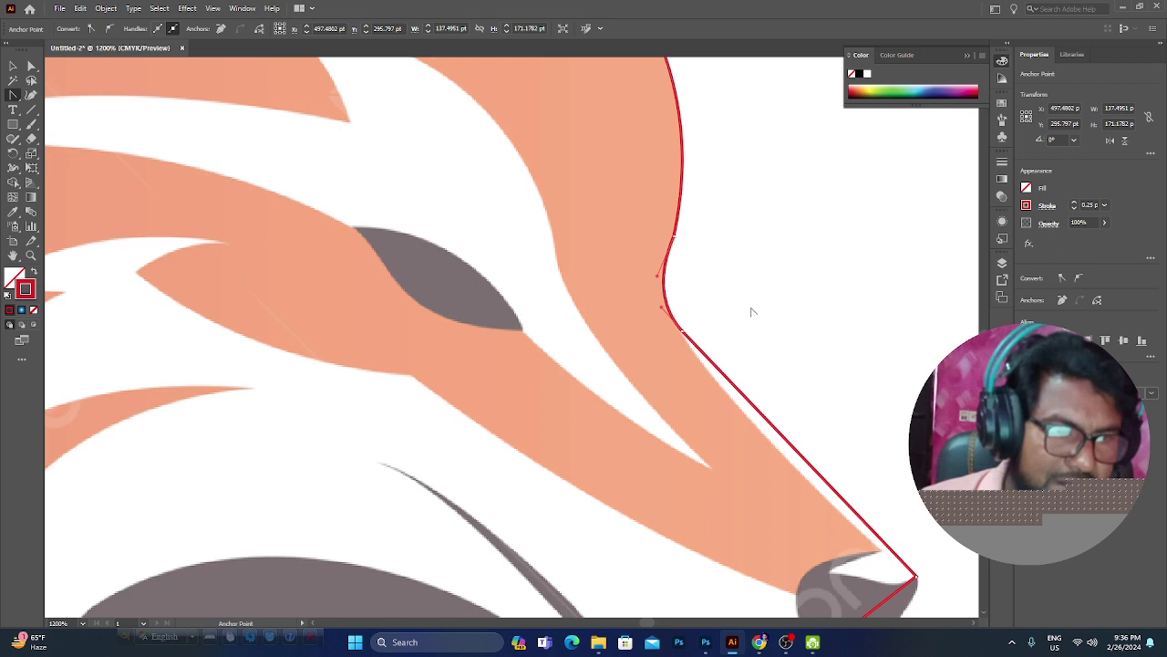
left_click_drag(753, 312, 670, 216)
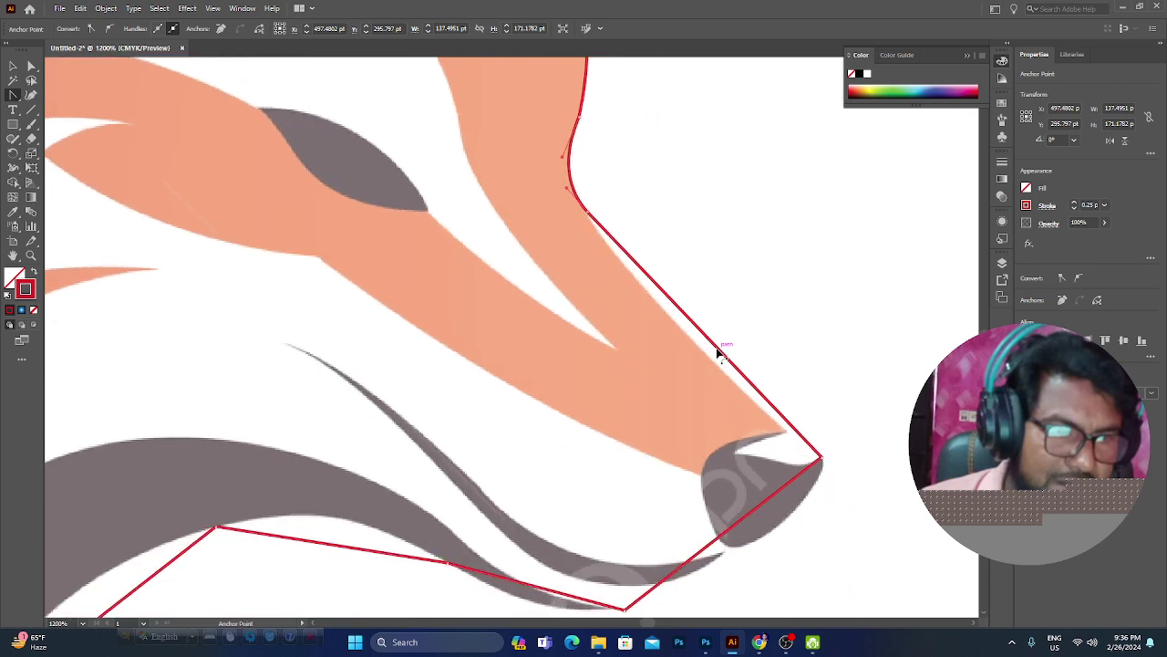
Step: Round the snout's upper edge and its upper anchor into a smooth curve
left_click_drag(717, 351, 715, 361)
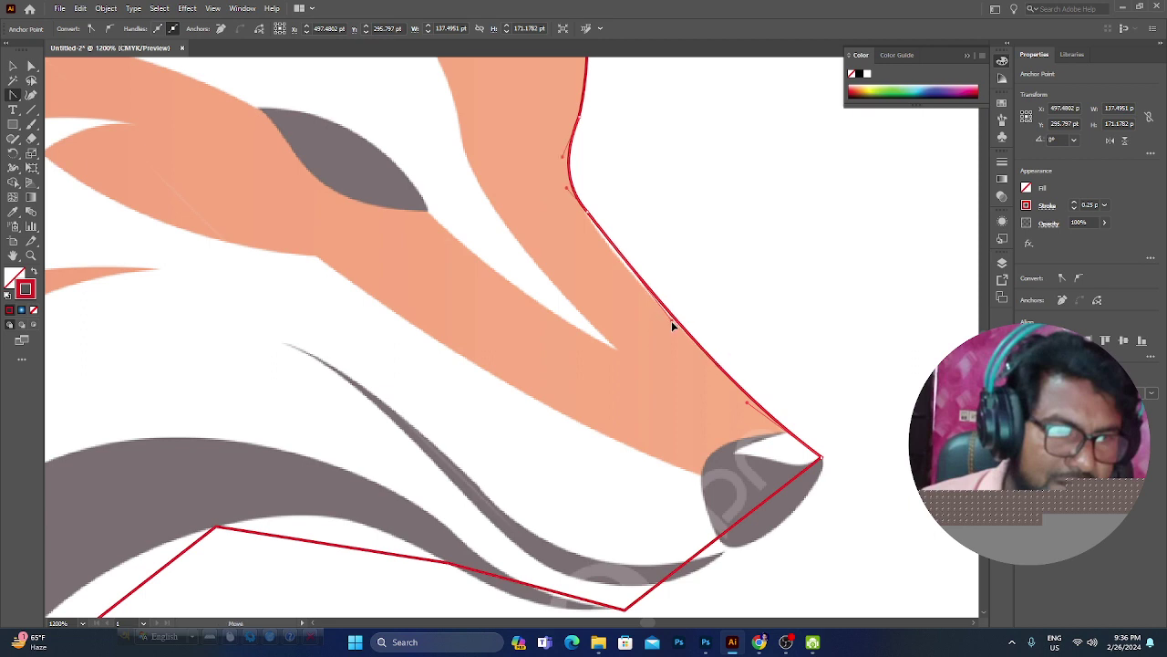
mouse_move(671, 321)
left_mouse_down()
mouse_move(679, 333)
mouse_move(641, 295)
left_mouse_up()
left_click(588, 212)
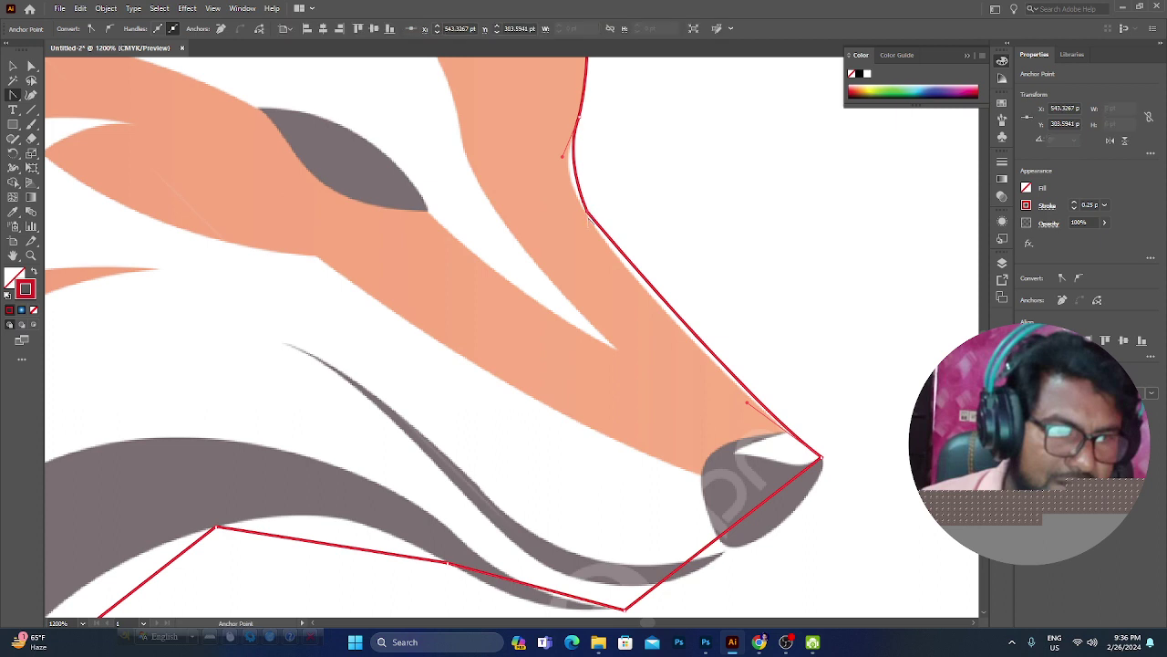
left_click_drag(590, 220, 615, 239)
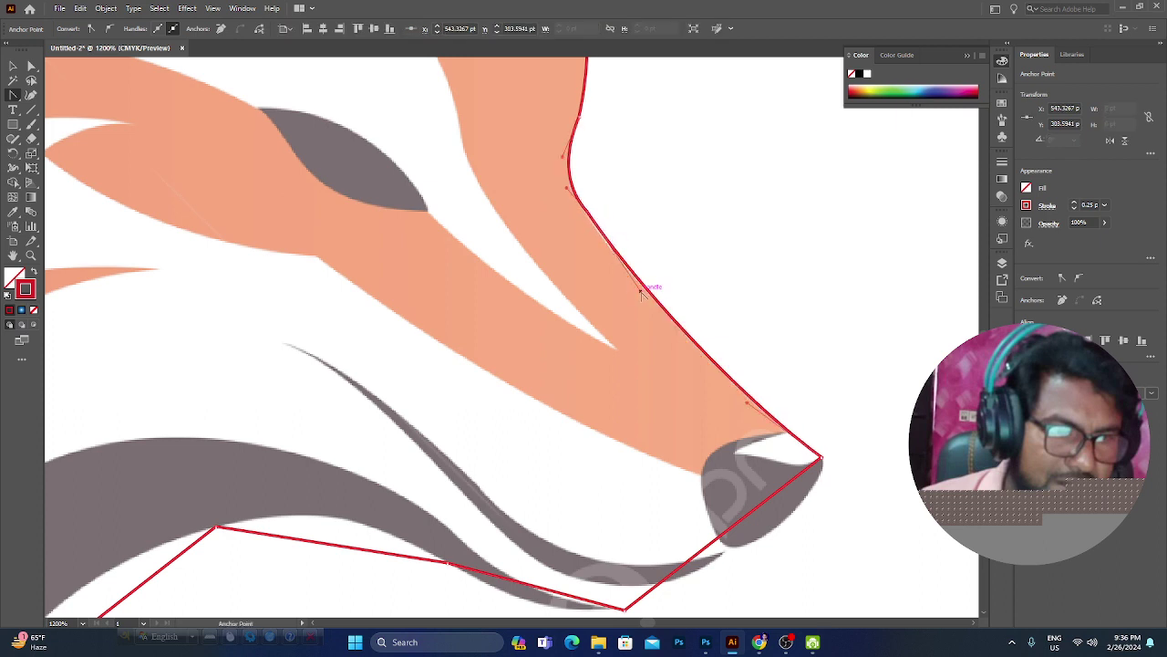
left_click_drag(643, 290, 638, 298)
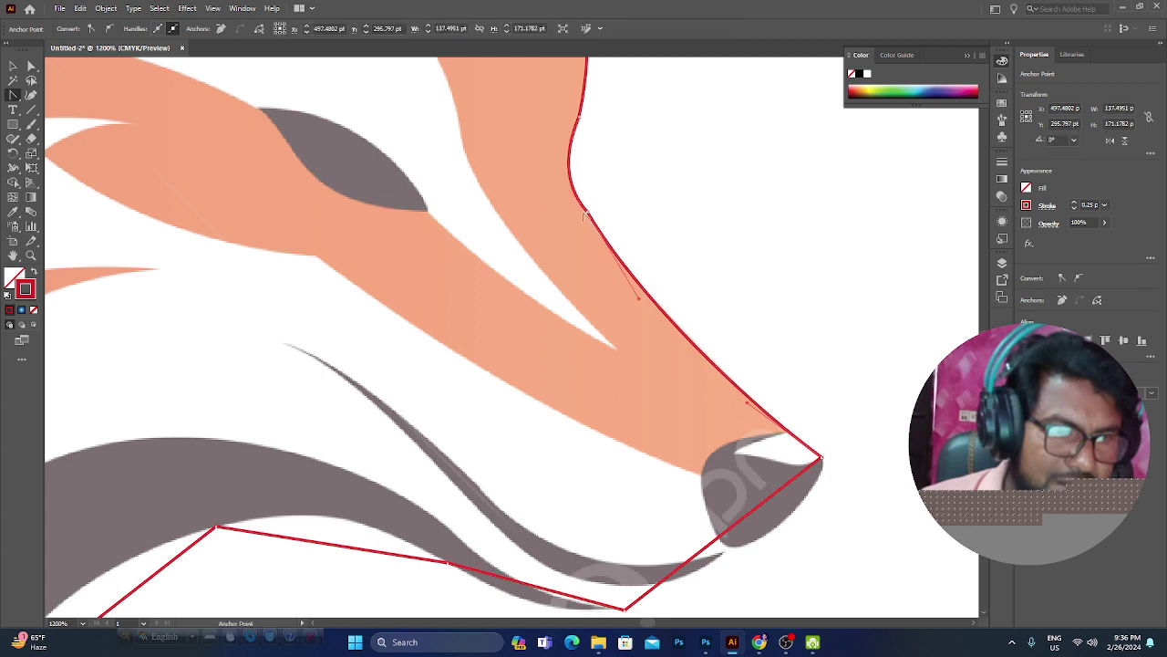
left_click_drag(588, 211, 609, 234)
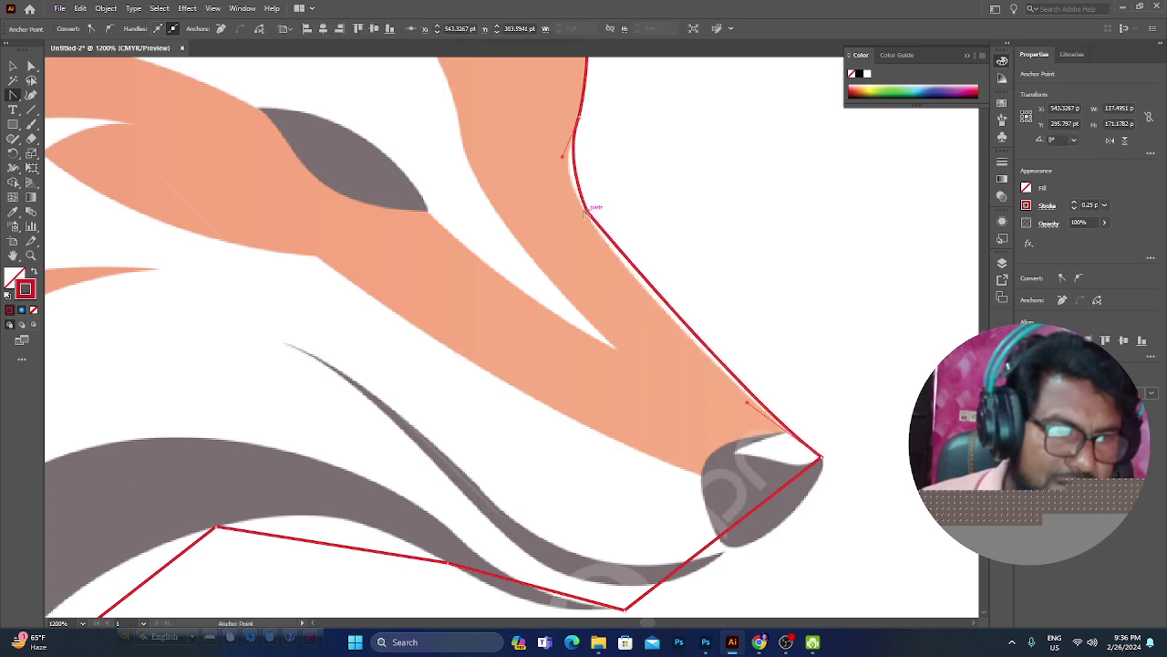
Step: Curve the segments near the nose and along the grey chin and neck shapes
left_click_drag(773, 392, 721, 182)
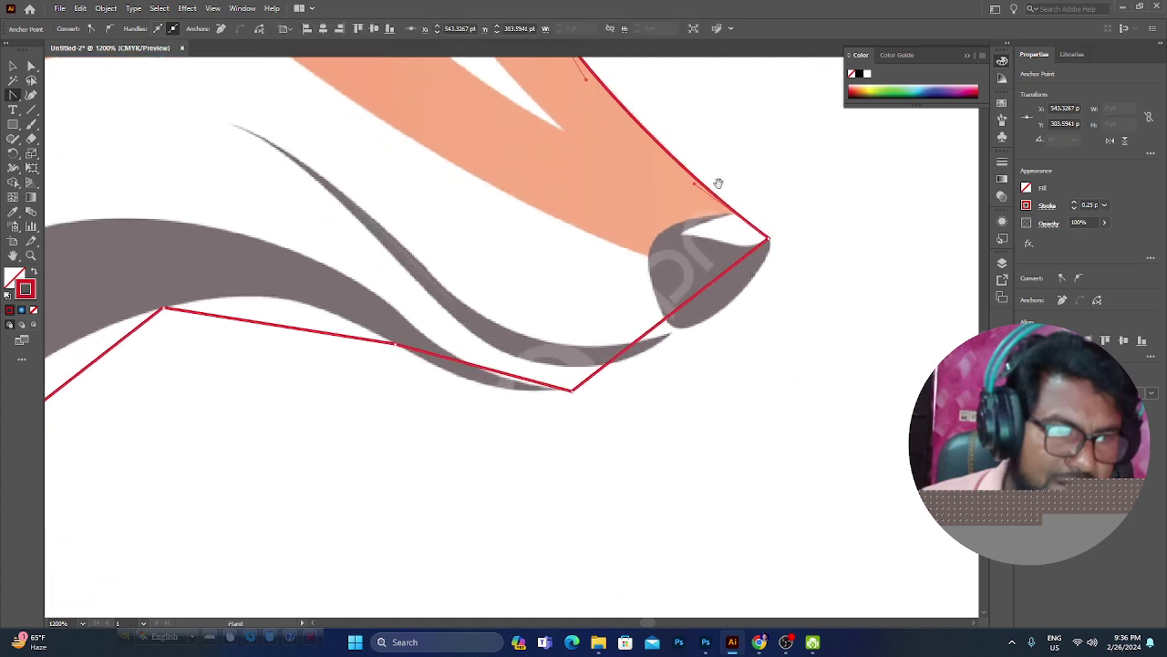
left_click_drag(680, 314, 724, 312)
mouse_move(588, 361)
left_mouse_down()
mouse_move(712, 292)
mouse_move(698, 303)
left_mouse_up()
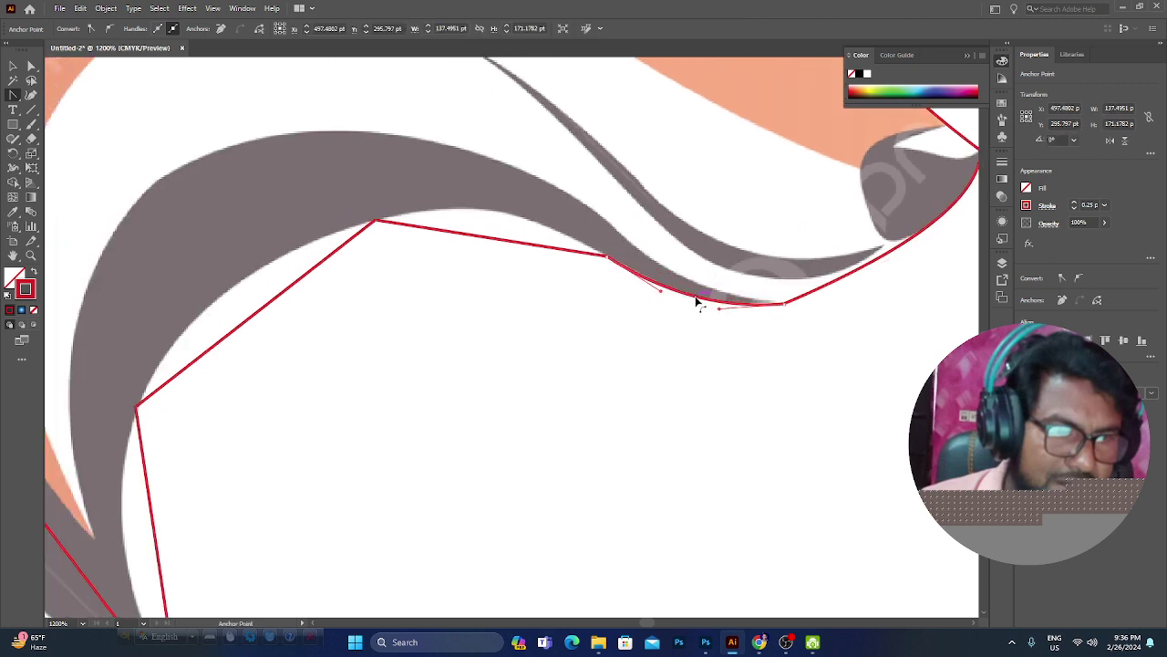
left_click_drag(480, 239, 495, 215)
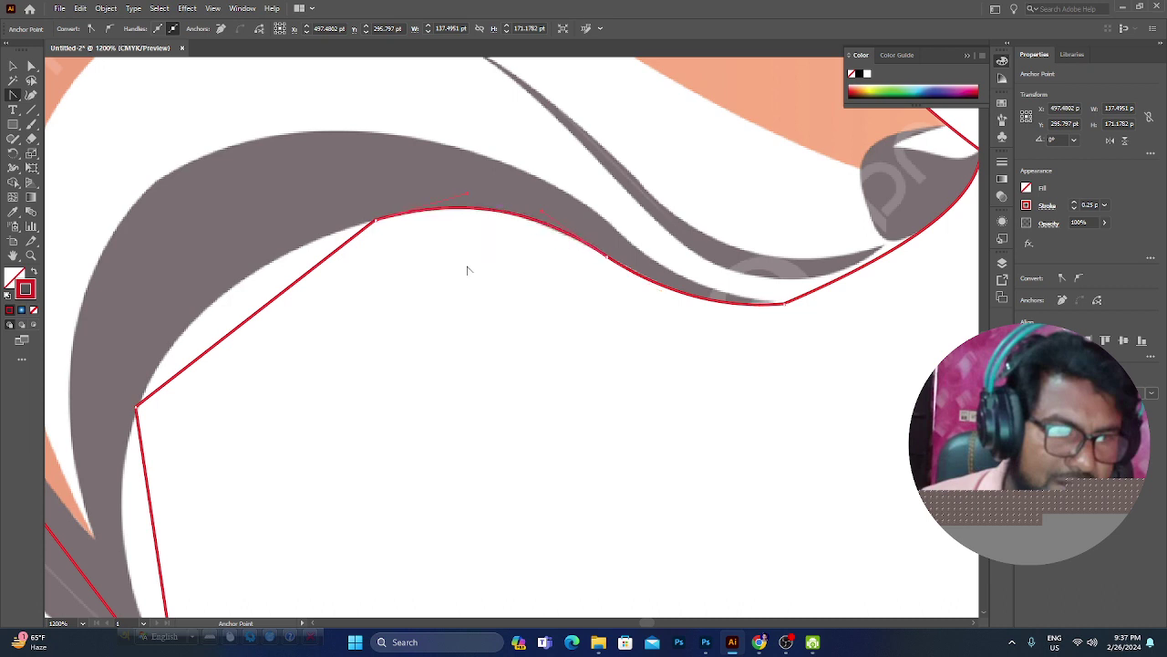
left_click_drag(467, 270, 573, 216)
mouse_move(379, 251)
left_mouse_down()
mouse_move(355, 229)
mouse_move(342, 239)
left_mouse_up()
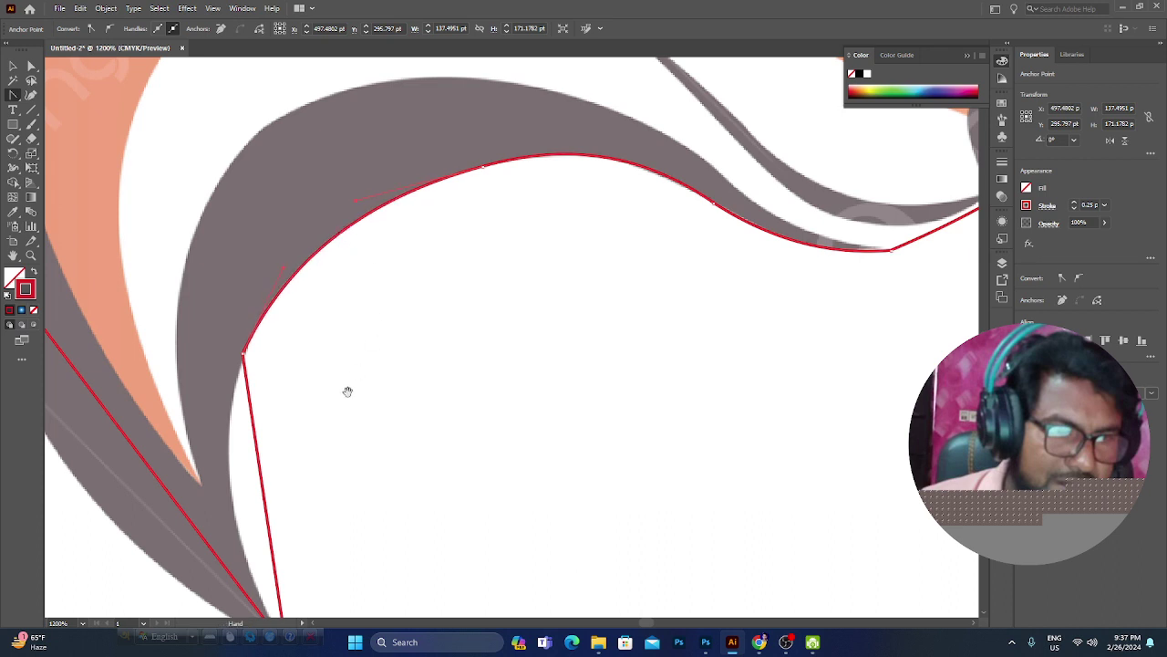
left_click_drag(347, 391, 537, 214)
left_click_drag(453, 272, 424, 299)
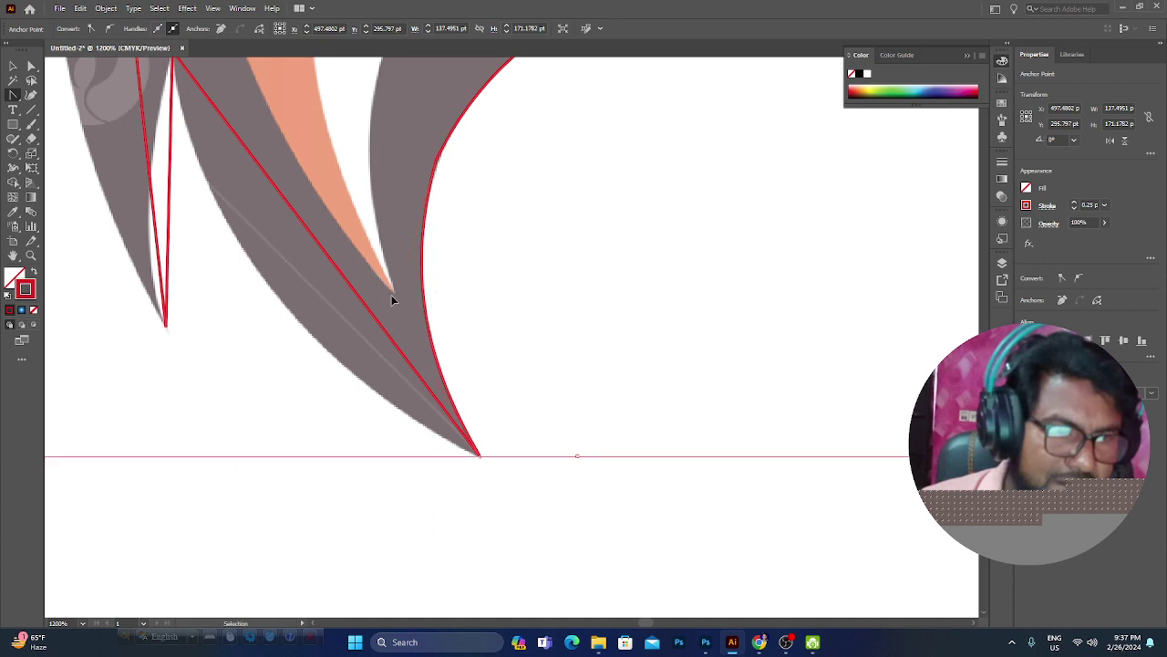
Step: Curve the first left-side fur spike's edges to match the fur
scroll(392, 299, "down", 1)
mouse_move(404, 291)
left_mouse_down()
mouse_move(535, 280)
mouse_move(477, 308)
left_mouse_up()
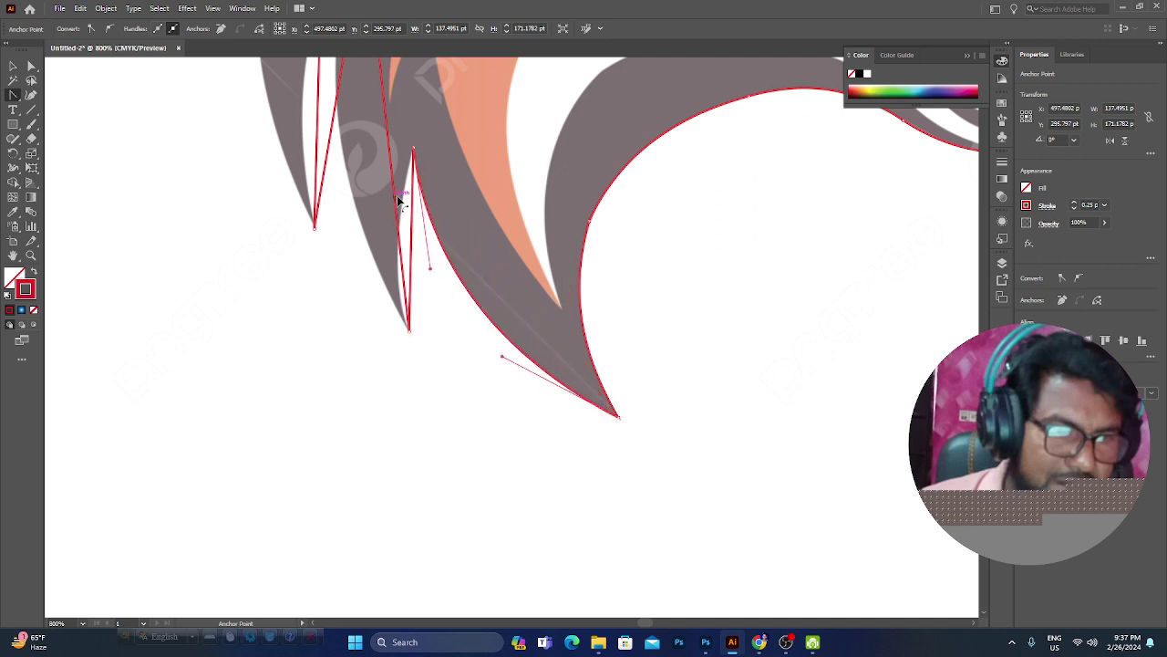
mouse_move(457, 221)
left_mouse_down()
mouse_move(672, 265)
mouse_move(620, 270)
mouse_move(802, 368)
left_mouse_up()
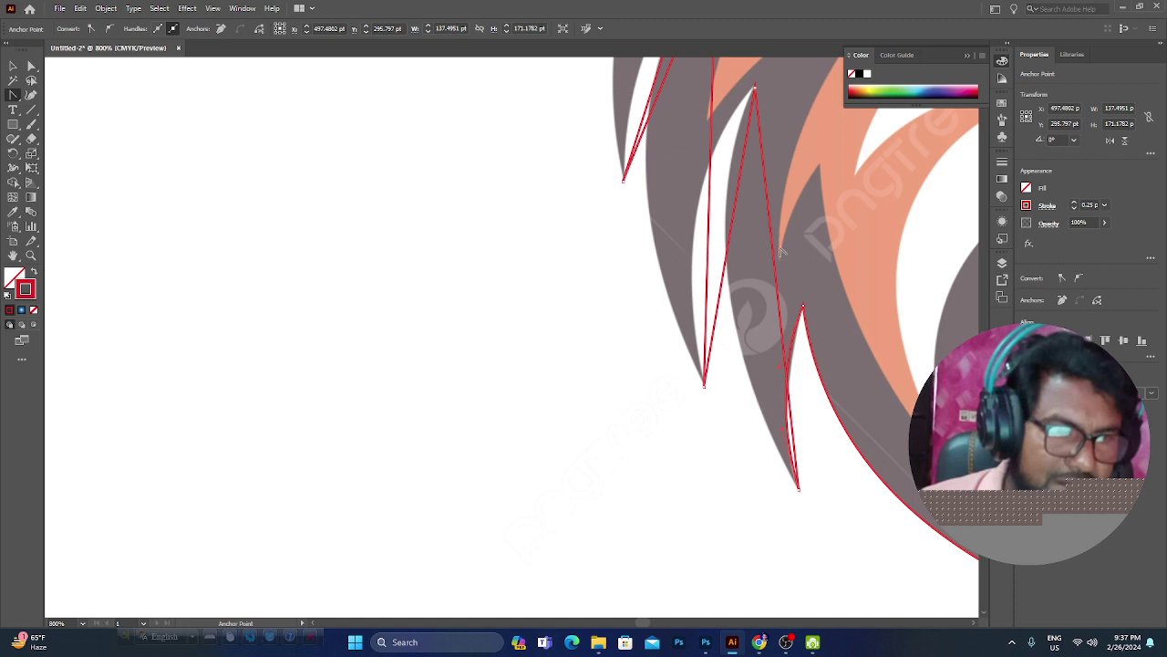
left_click_drag(774, 257, 729, 271)
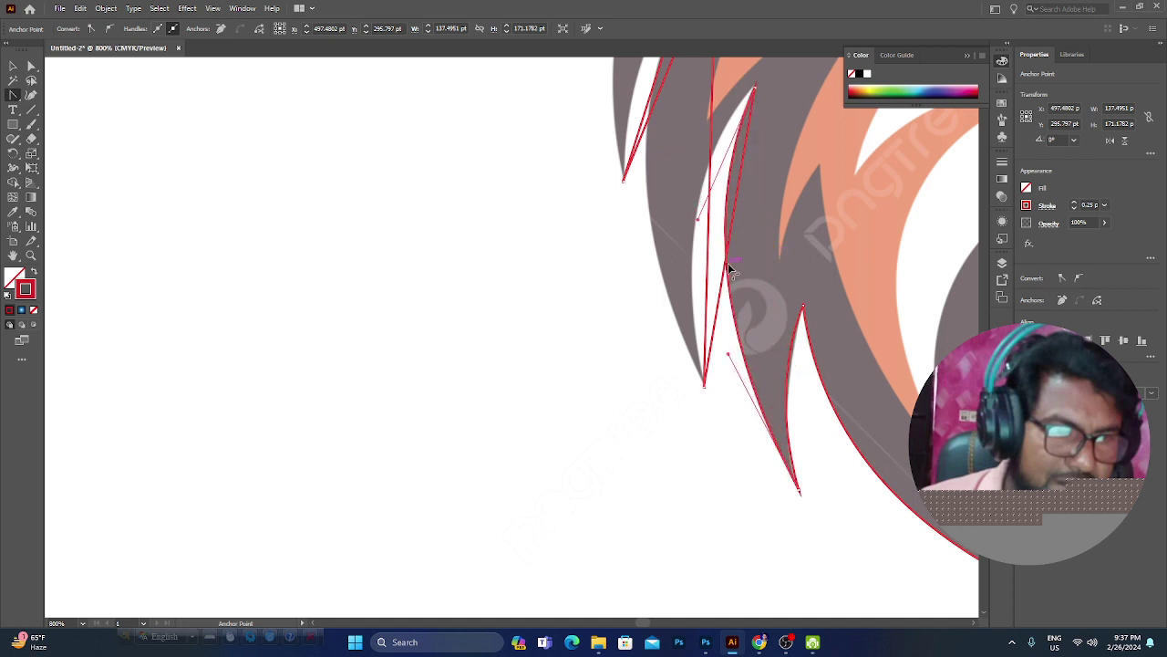
mouse_move(735, 219)
left_mouse_down()
mouse_move(698, 219)
mouse_move(699, 209)
left_mouse_up()
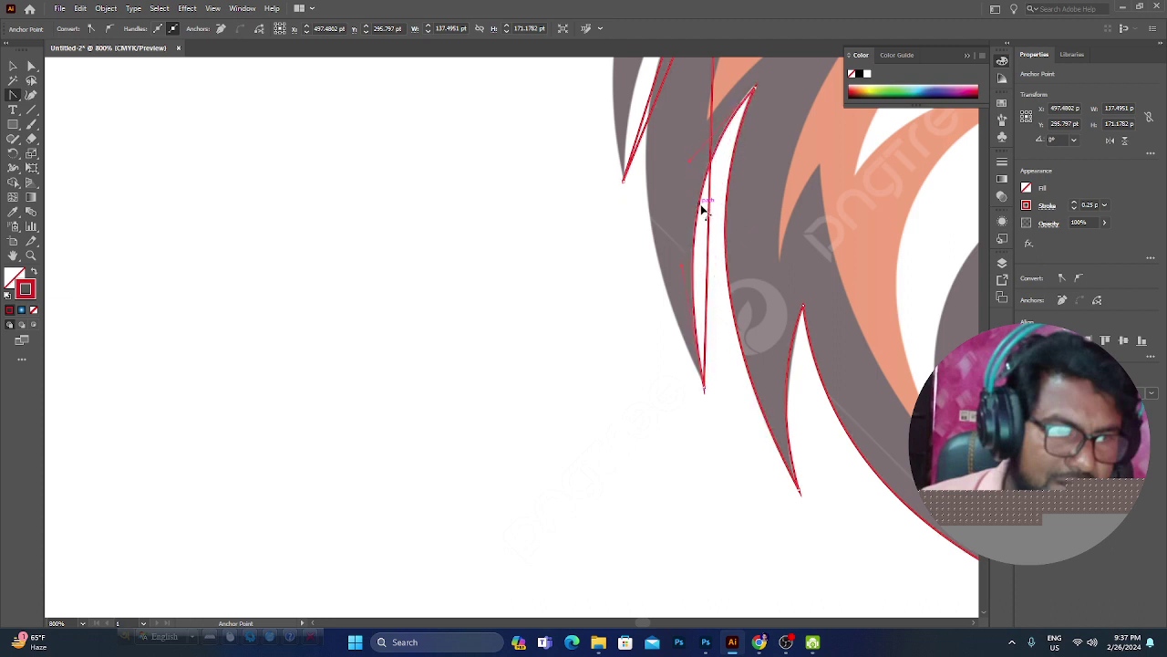
Step: Bow the vertical spike edge and upper-left fur spike edges into curves along the tufts
scroll(701, 209, "up", 4)
scroll(852, 296, "left", 3)
left_click_drag(855, 271, 791, 305)
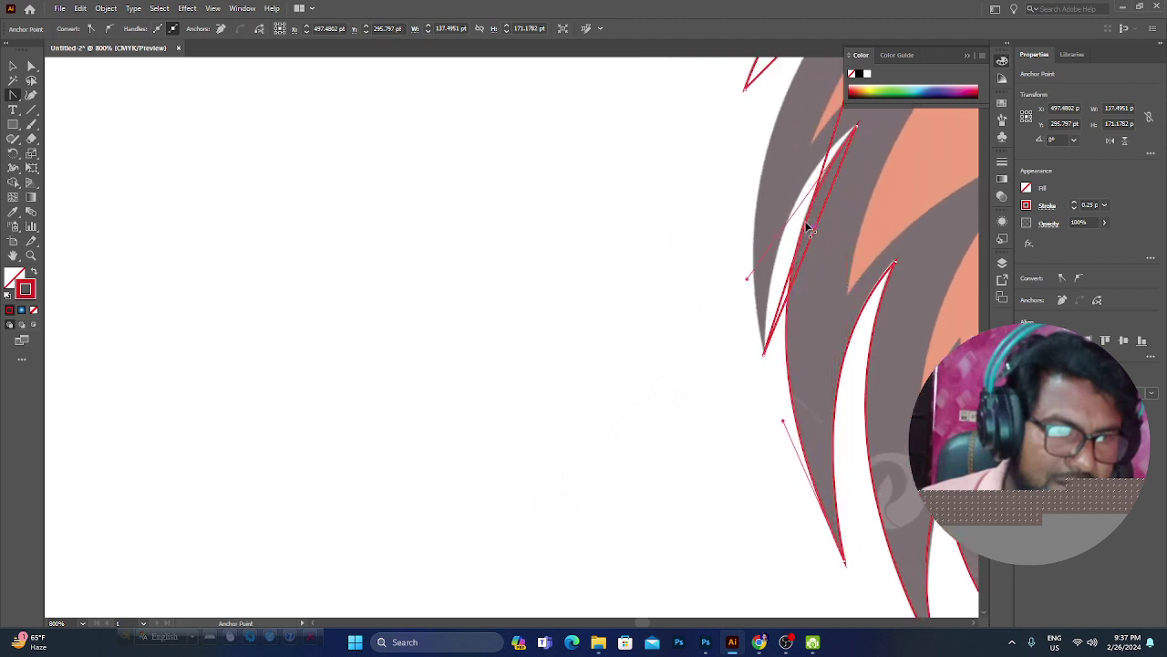
scroll(817, 200, "up", 2)
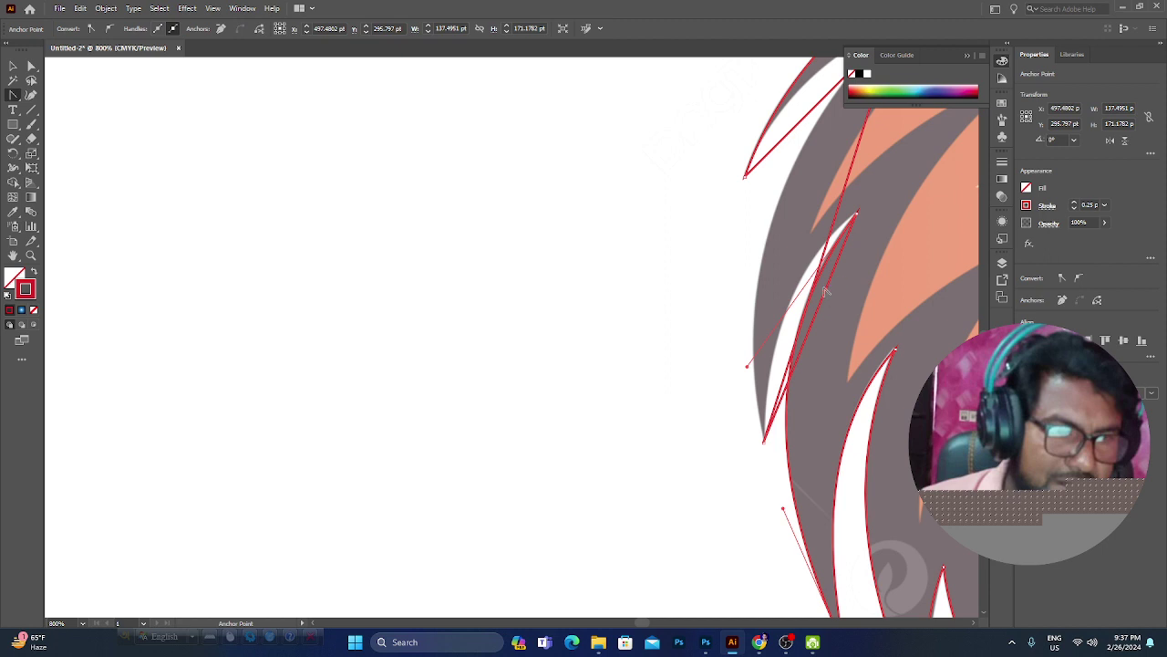
mouse_move(828, 293)
left_mouse_down()
mouse_move(825, 257)
mouse_move(771, 244)
mouse_move(774, 228)
left_mouse_up()
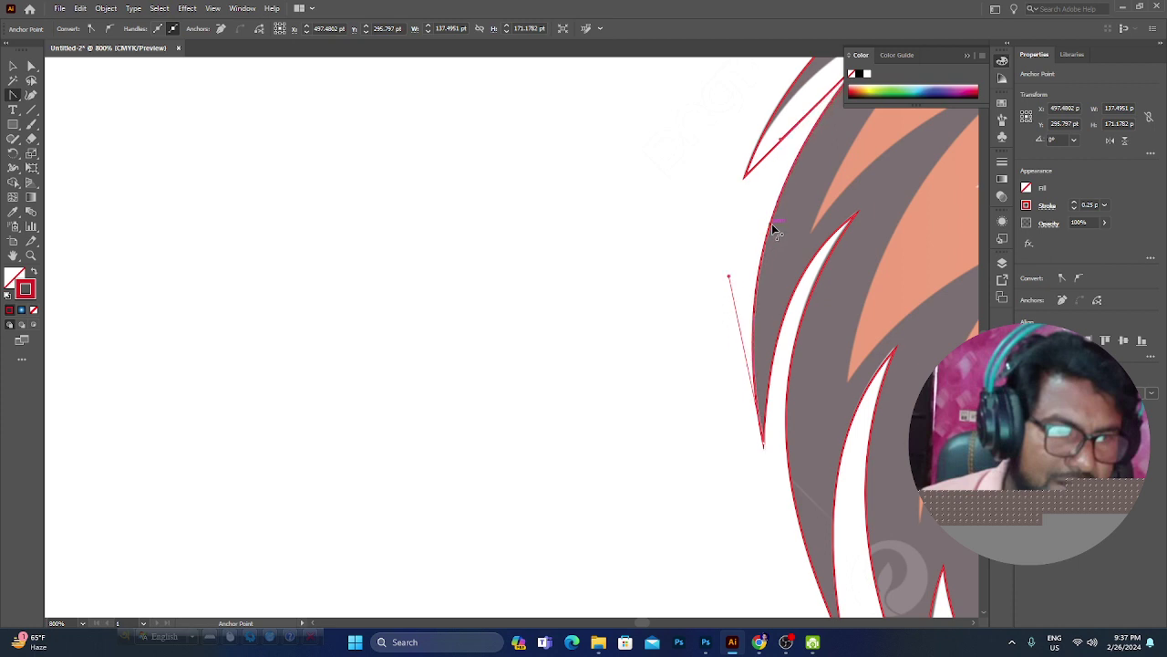
key("ctrl+minus")
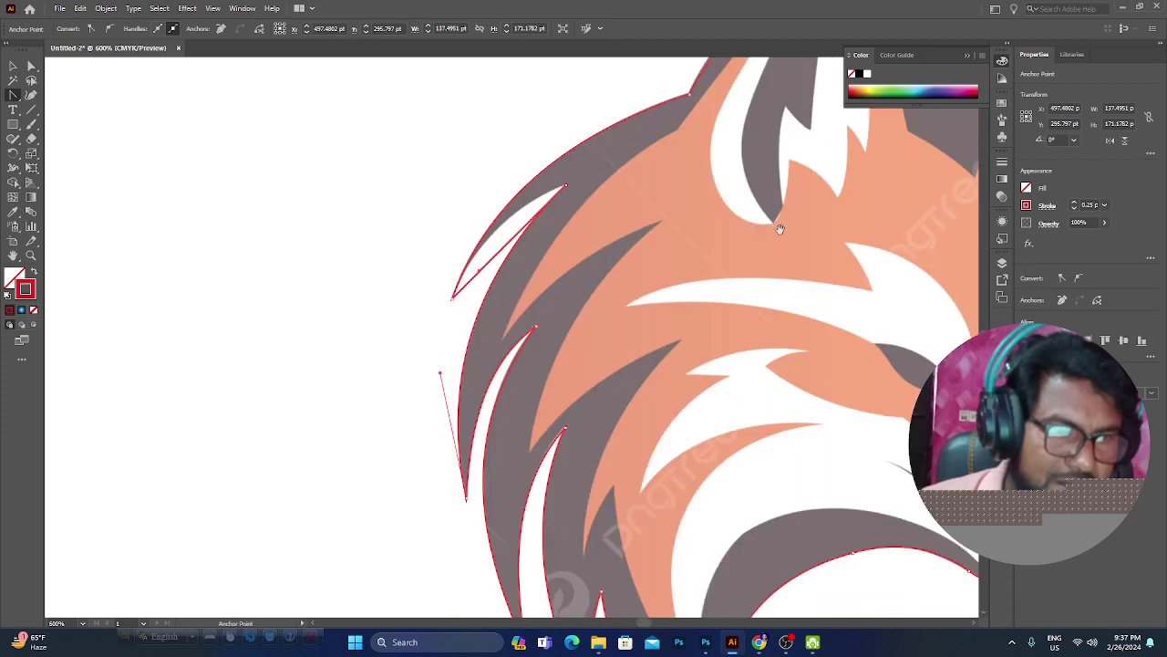
left_click_drag(777, 228, 740, 276)
left_click_drag(545, 334, 538, 313)
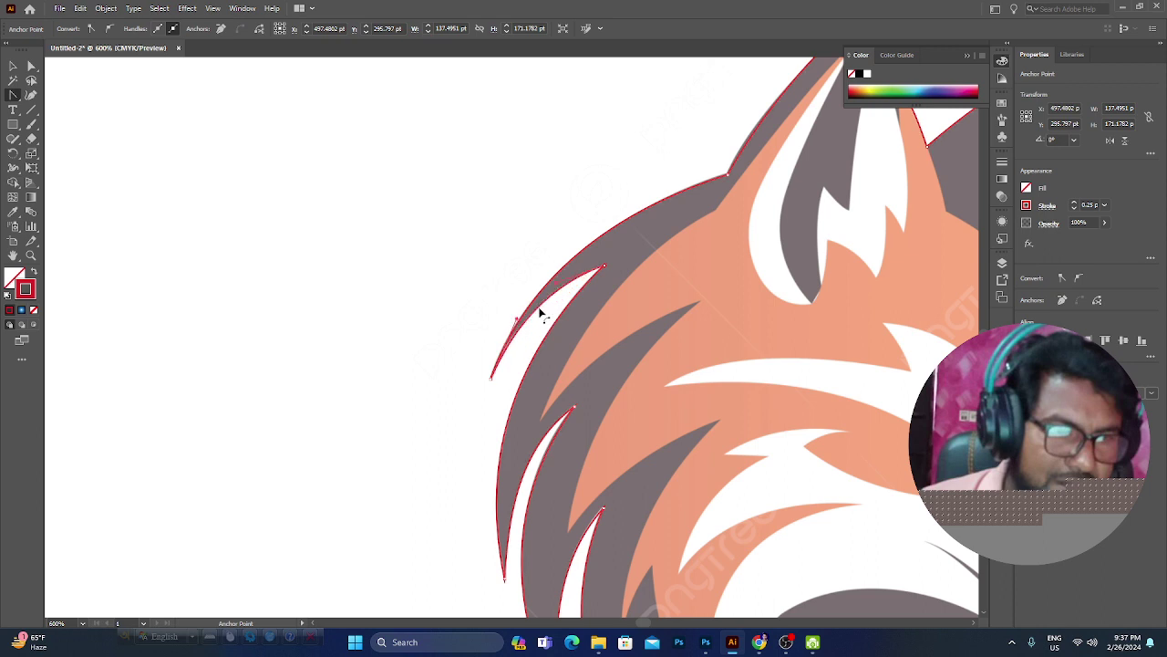
key("ctrl+minus")
key("ctrl+minus")
key("ctrl+minus")
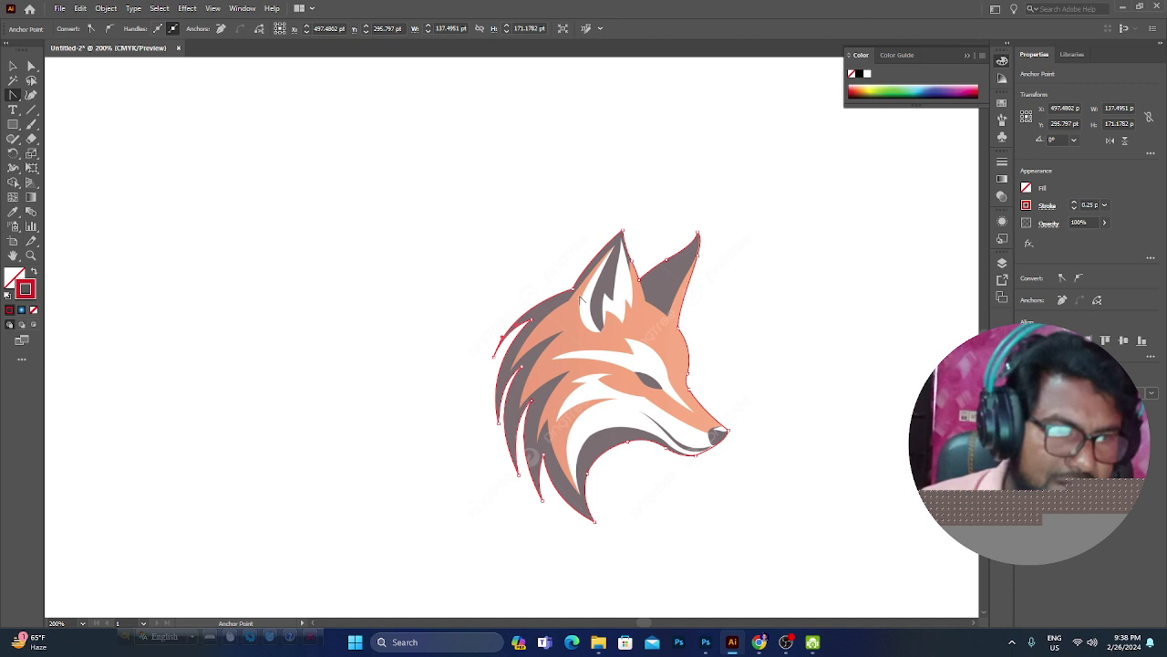
Step: Zoom in and leave the finished red fox outline path deselected
key("ctrl+equal")
key("ctrl+equal")
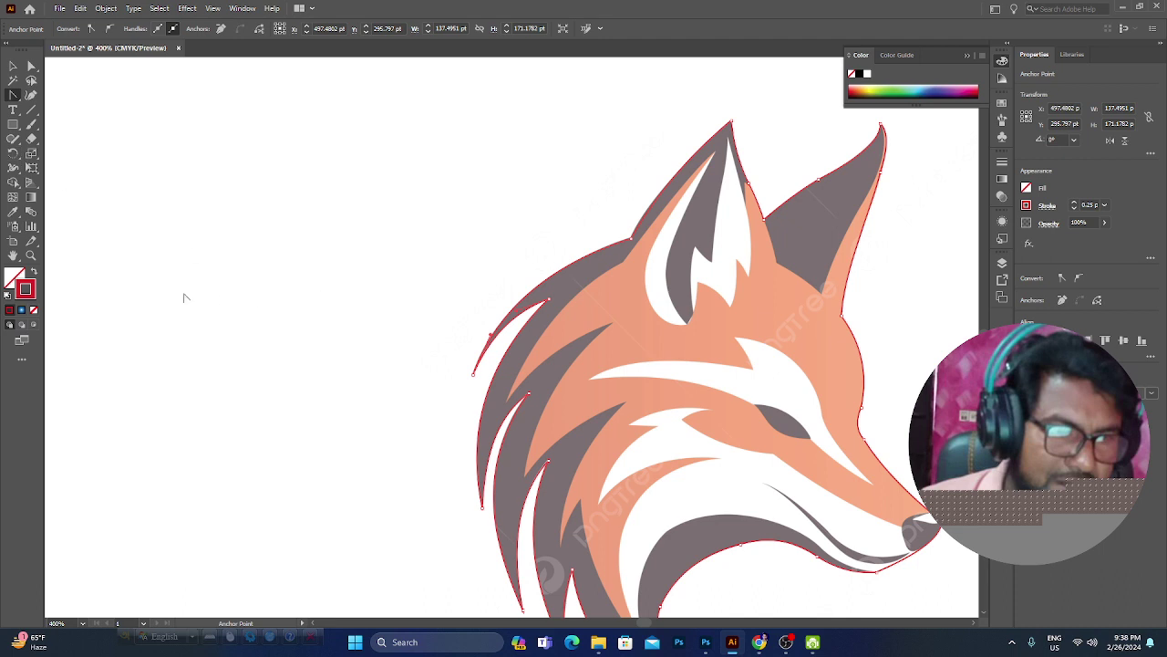
left_click(13, 67)
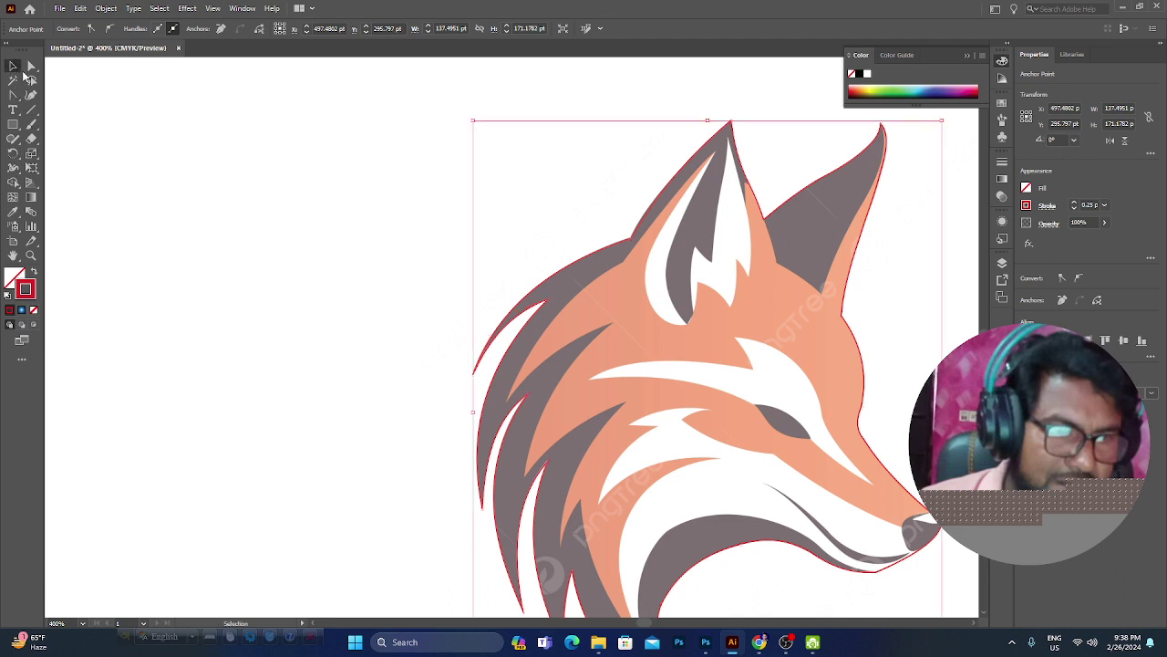
left_click(396, 179)
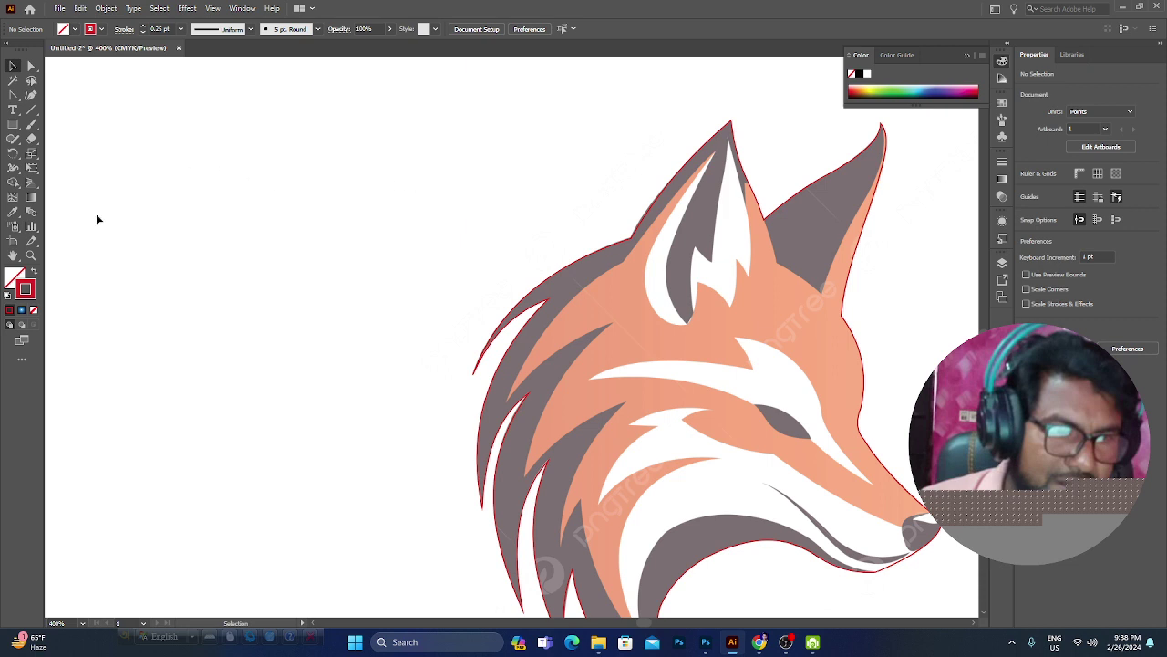
Step: Set the fox outline path's stroke to None and deselect it
left_click(37, 311)
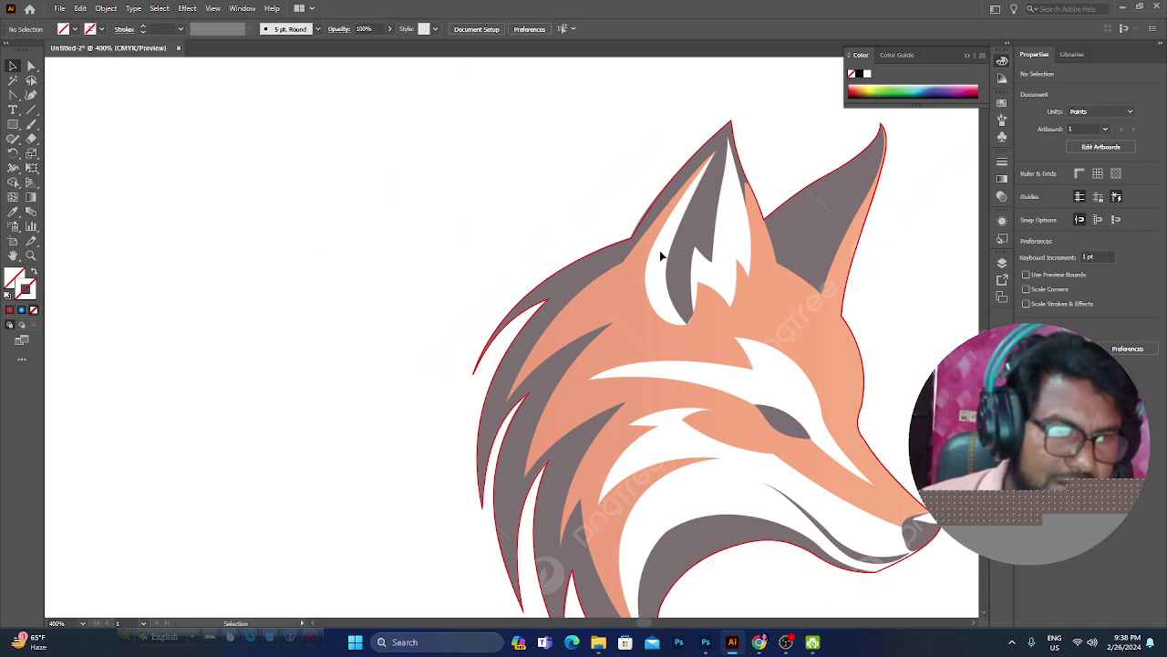
left_click(615, 246)
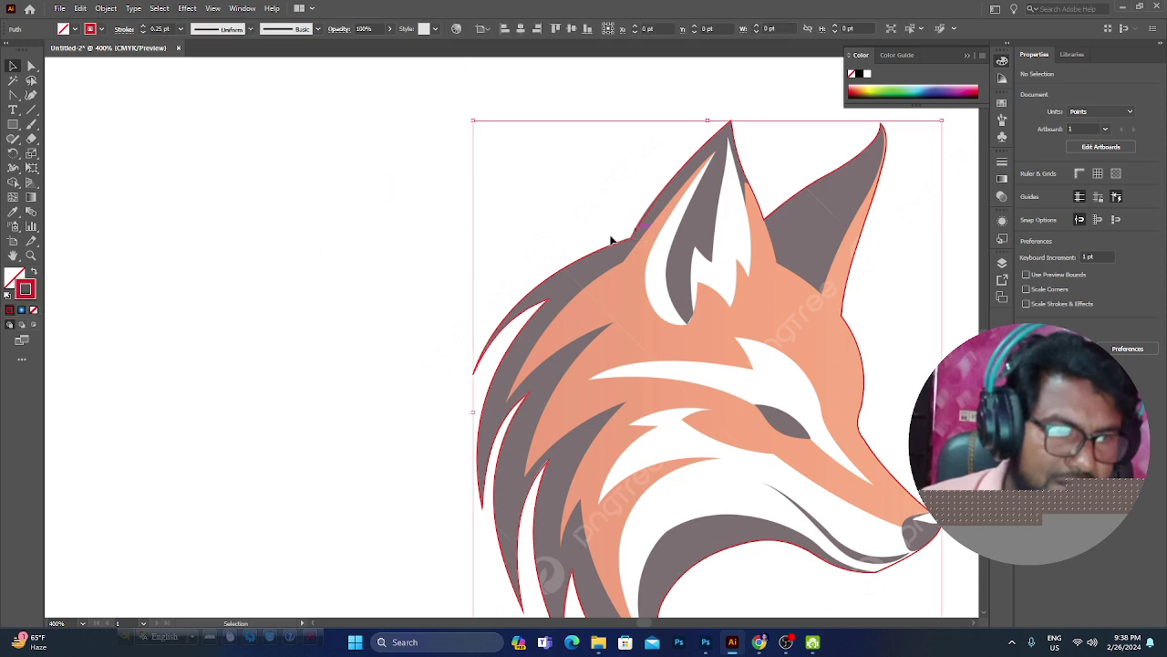
left_click(33, 310)
left_click(202, 254)
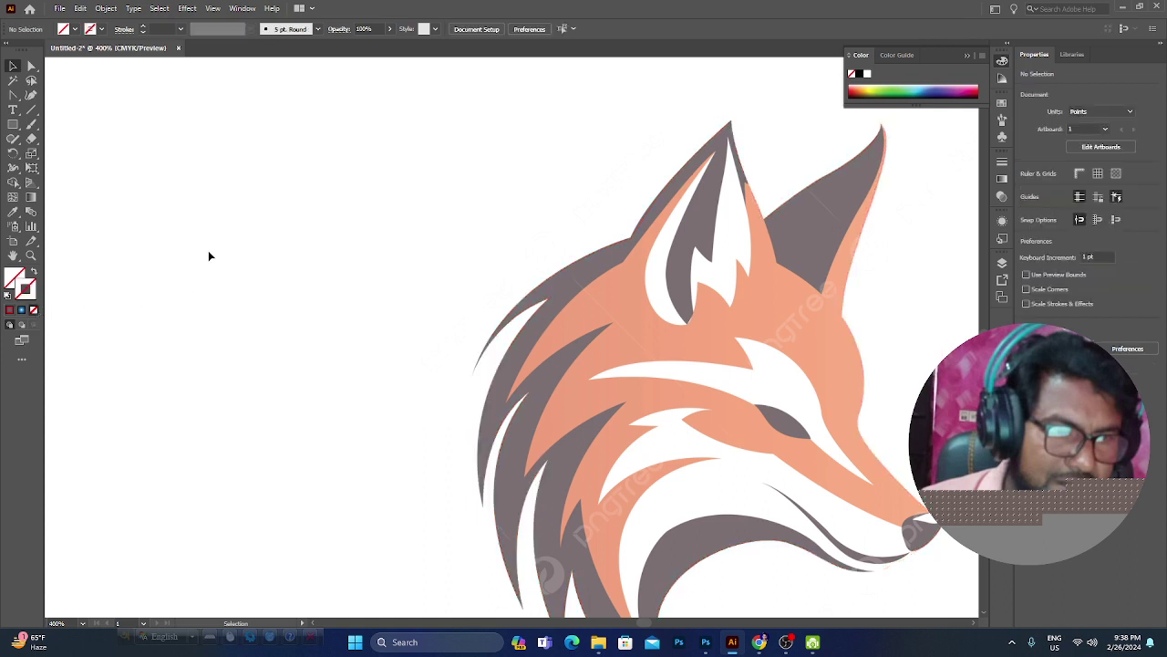
Step: Zoom in on the ears and start a new Pen path at the left fur tip
mouse_move(562, 372)
left_mouse_down()
mouse_move(501, 304)
mouse_move(511, 463)
left_mouse_up()
key("ctrl+plus")
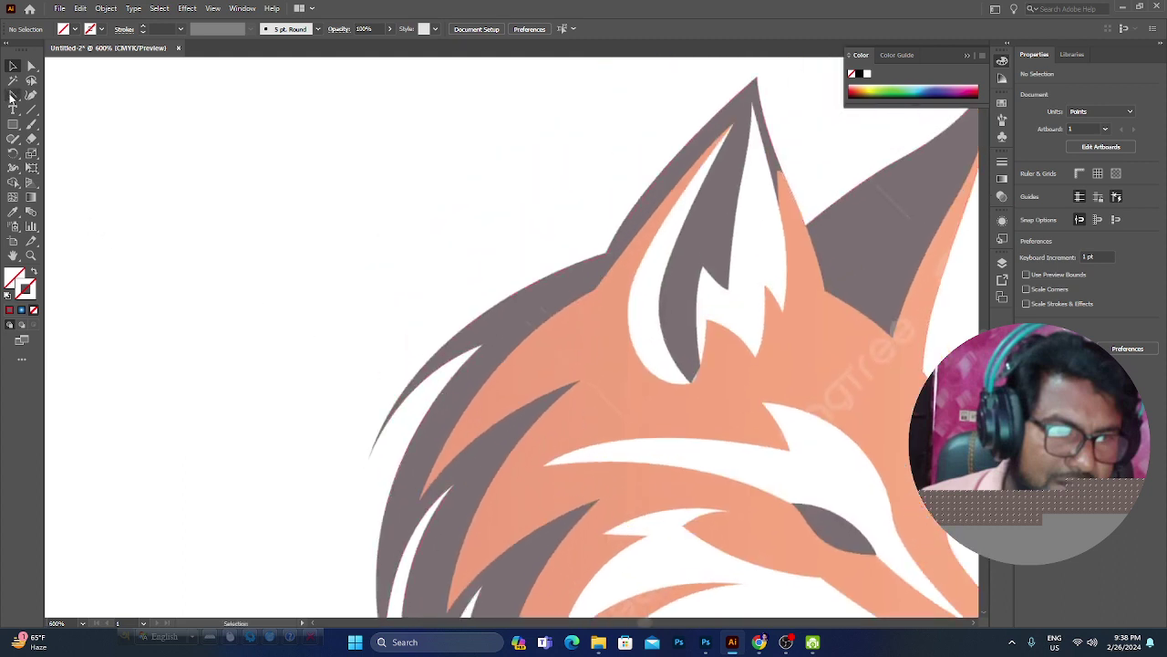
left_click_drag(13, 95, 55, 96)
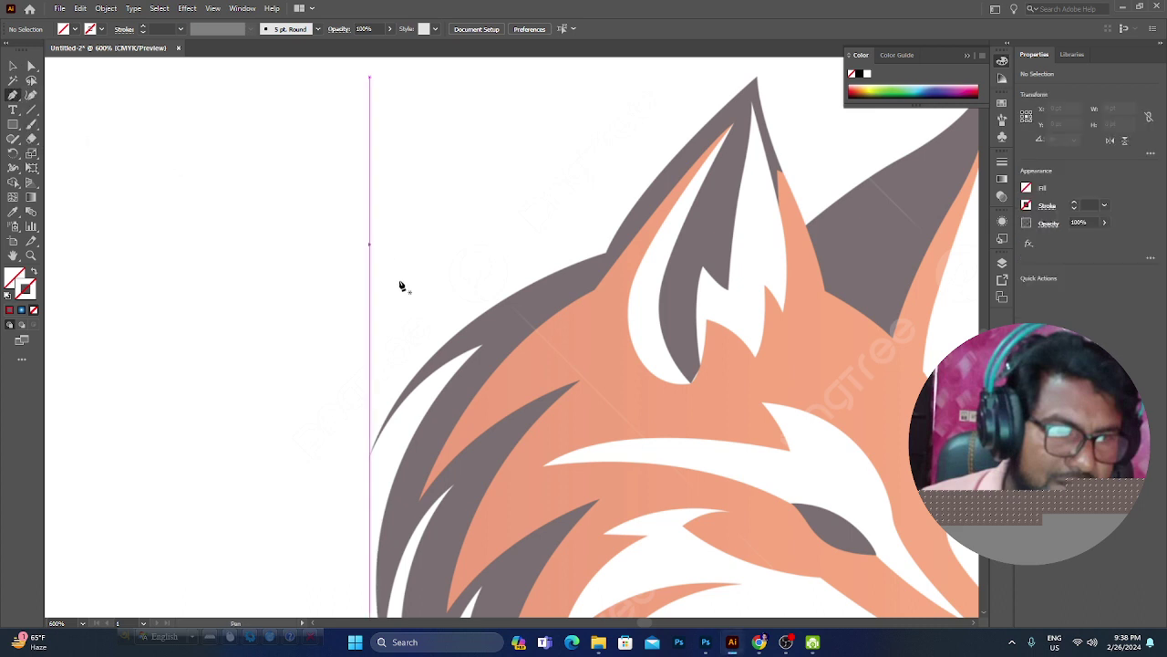
left_click(420, 500)
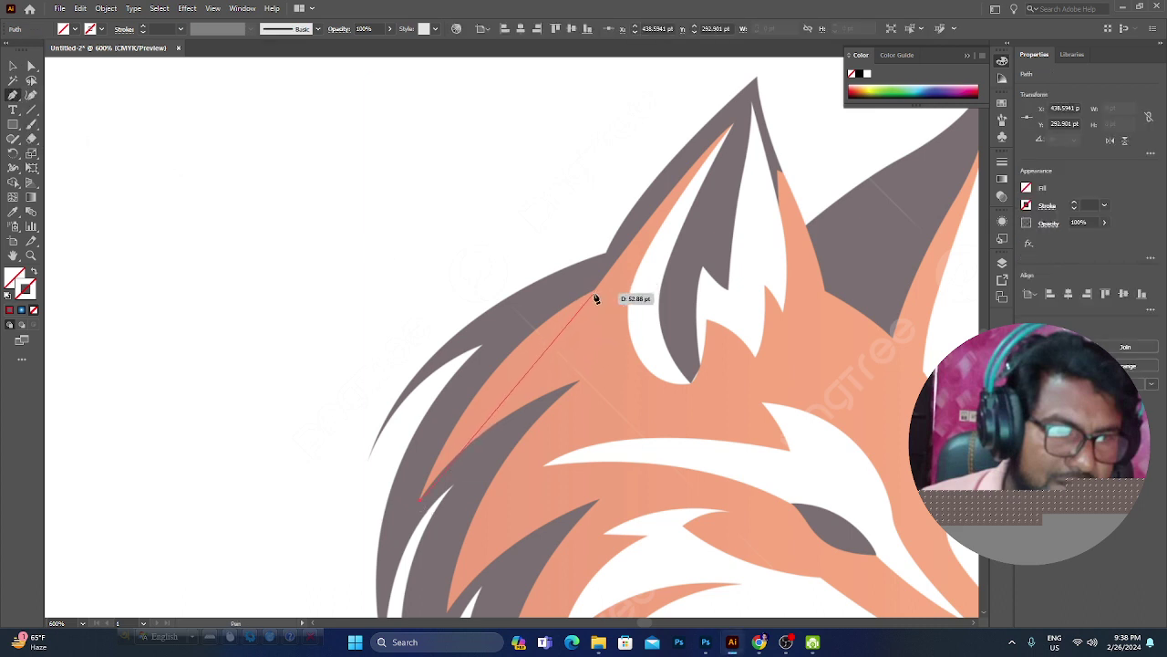
Step: Place anchors over the first ear's tip and inner edge, undoing two misplaced ones
left_click(730, 125)
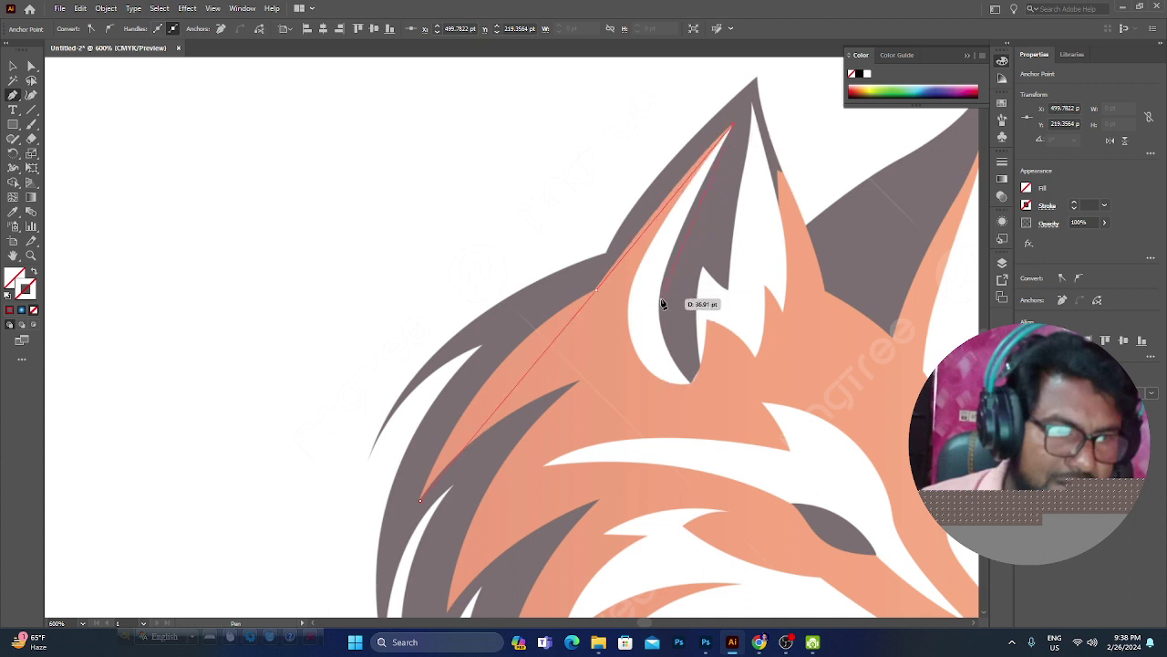
left_click(667, 345)
left_click(691, 381)
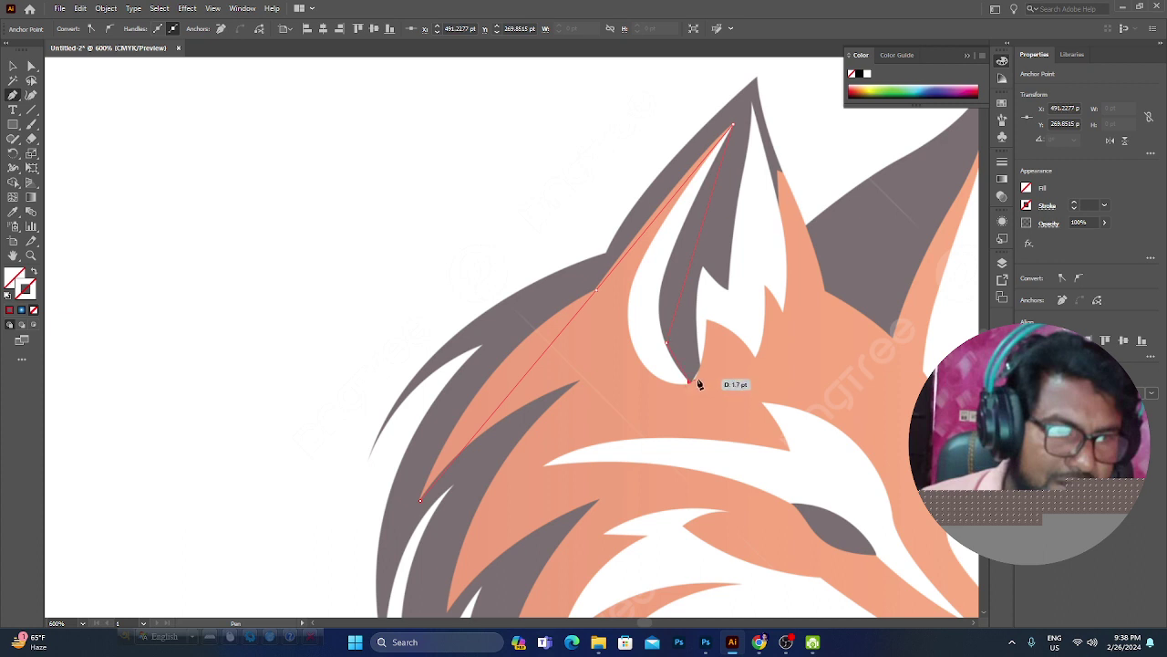
key("ctrl+z")
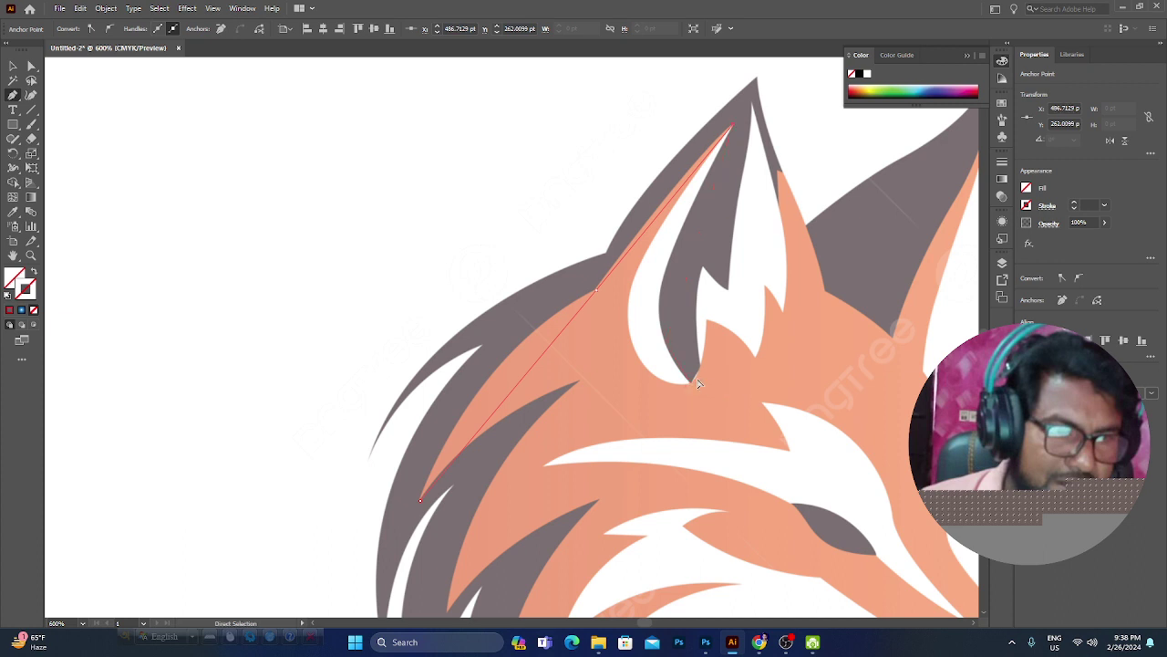
key("ctrl+z")
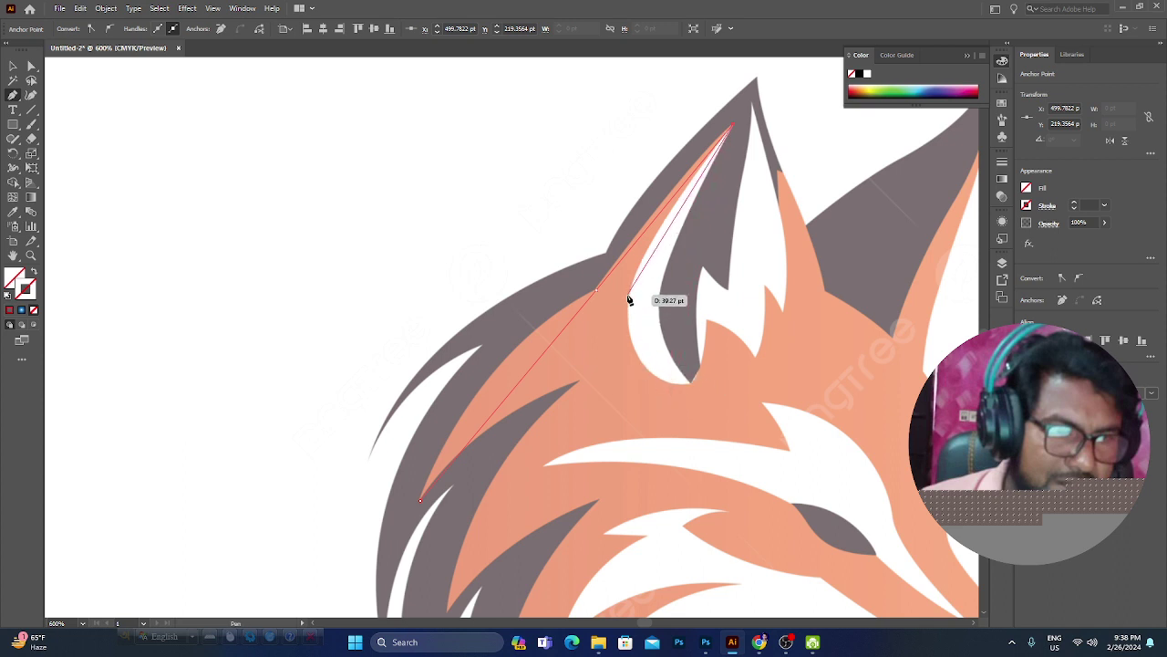
left_click(628, 298)
left_click(692, 382)
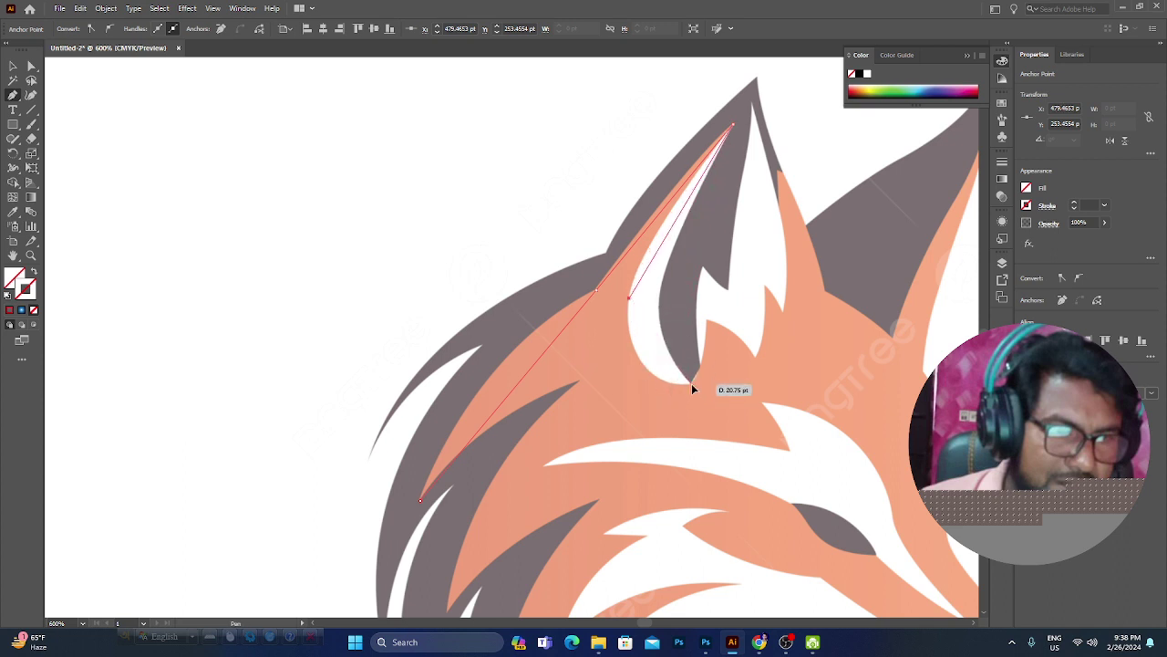
Step: Add anchors zigzagging through the fur tufts and tall spike to the second ear's base
left_click(706, 321)
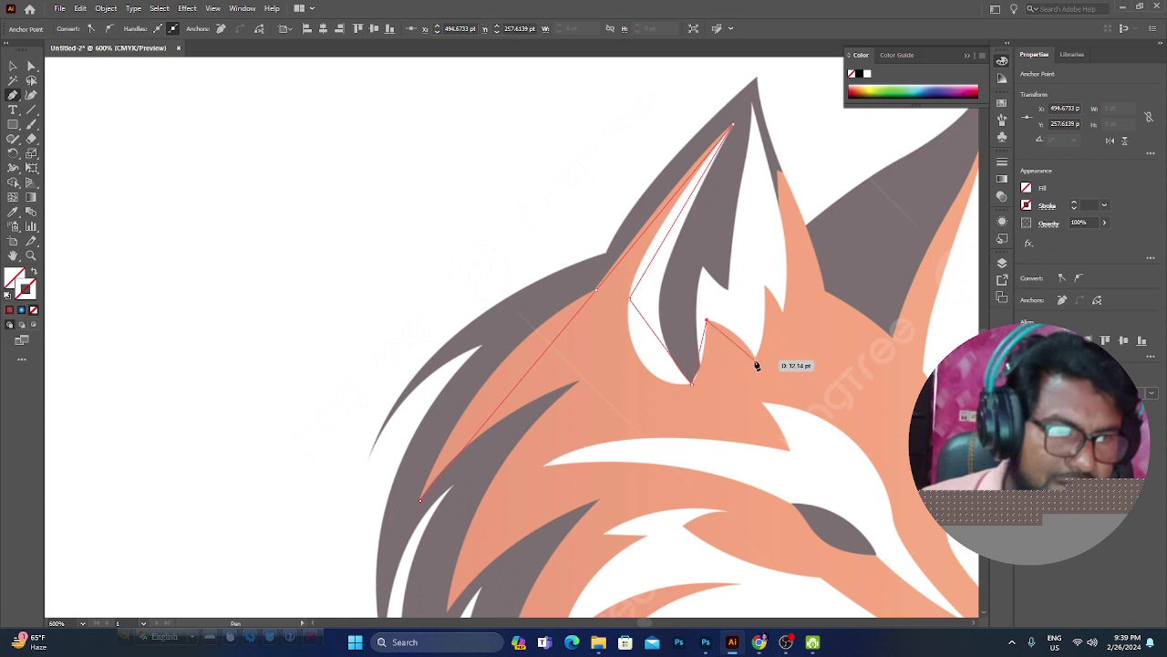
left_click(753, 354)
left_click(765, 289)
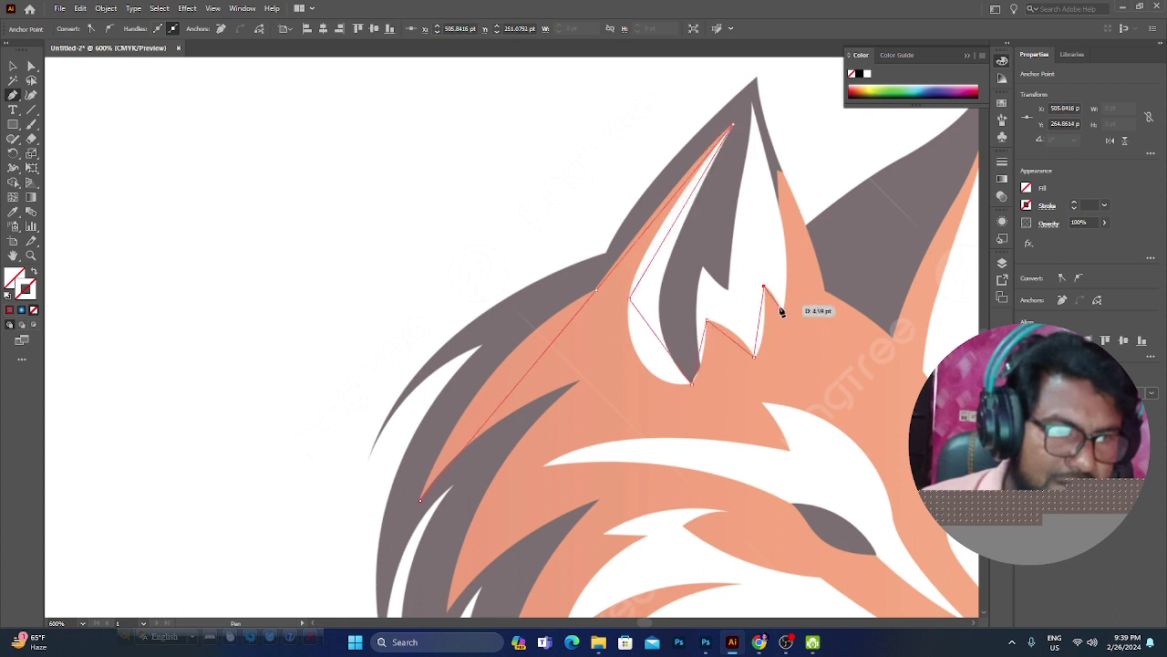
left_click(780, 312)
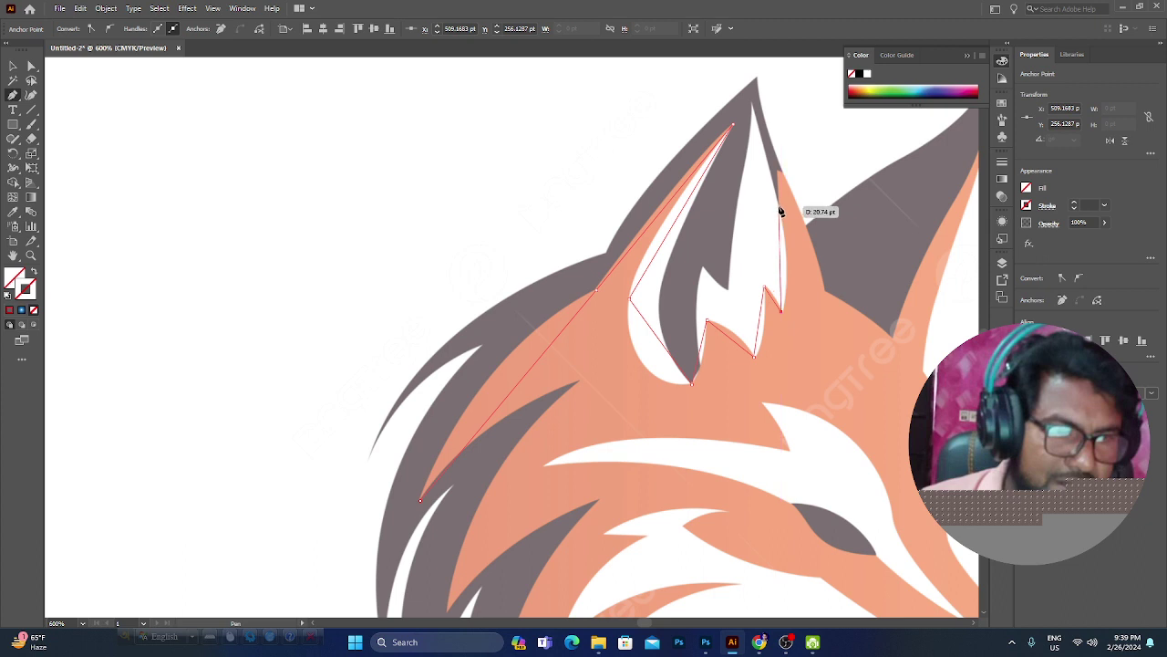
left_click(780, 205)
left_click(782, 173)
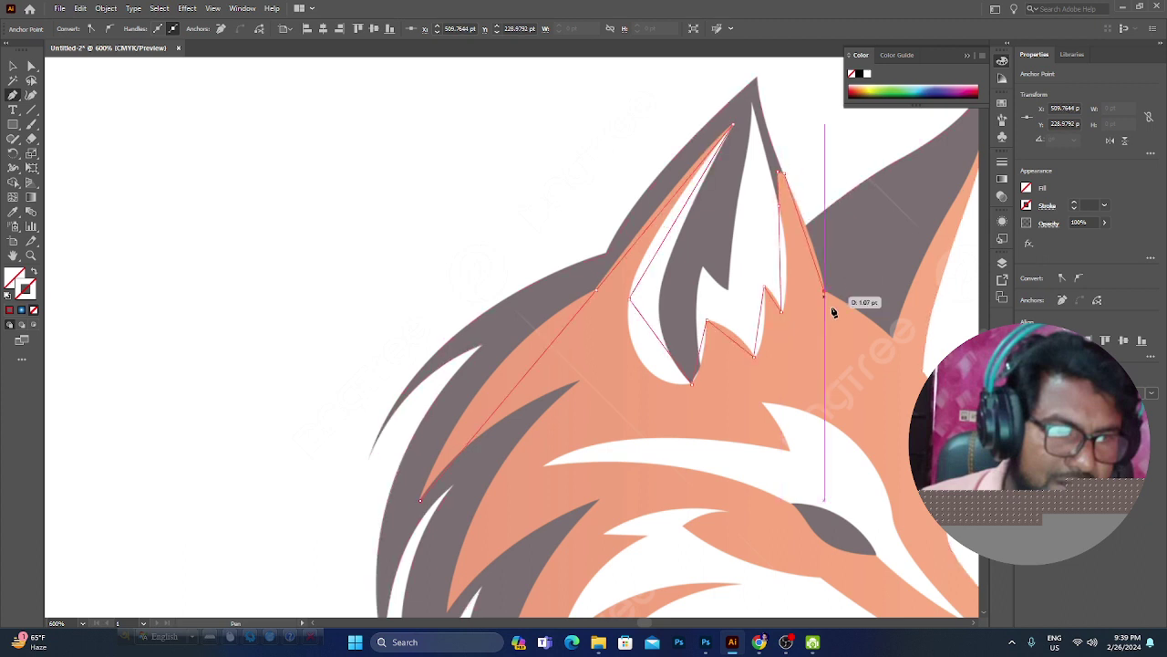
left_click(823, 292)
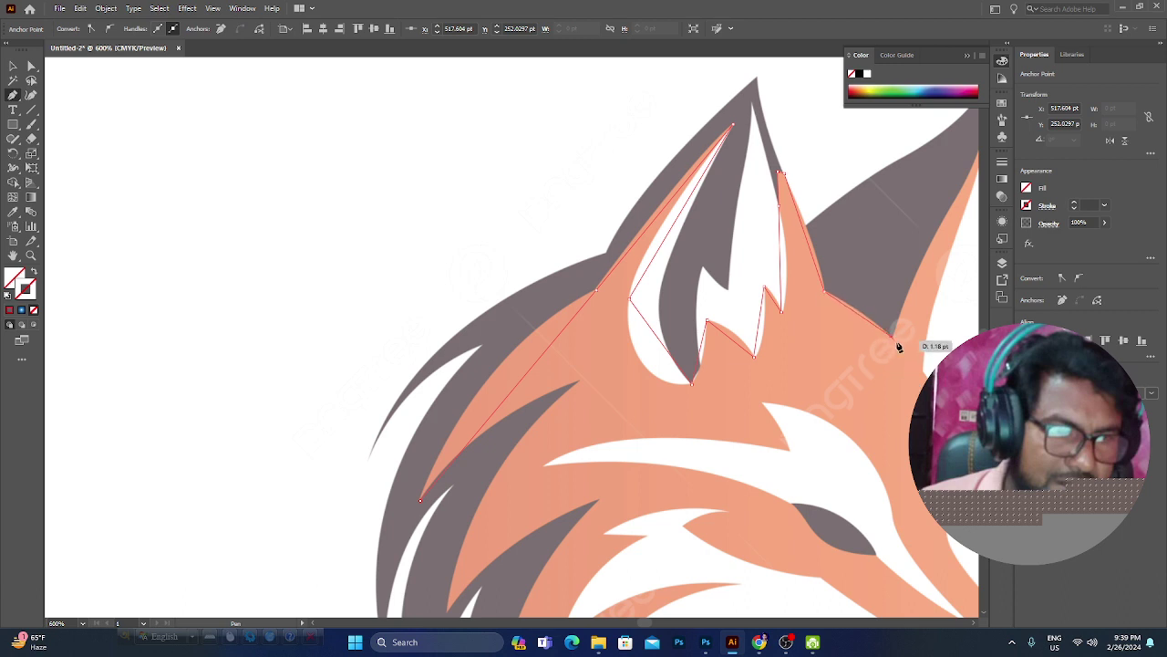
left_click(894, 339)
left_click_drag(925, 307, 736, 471)
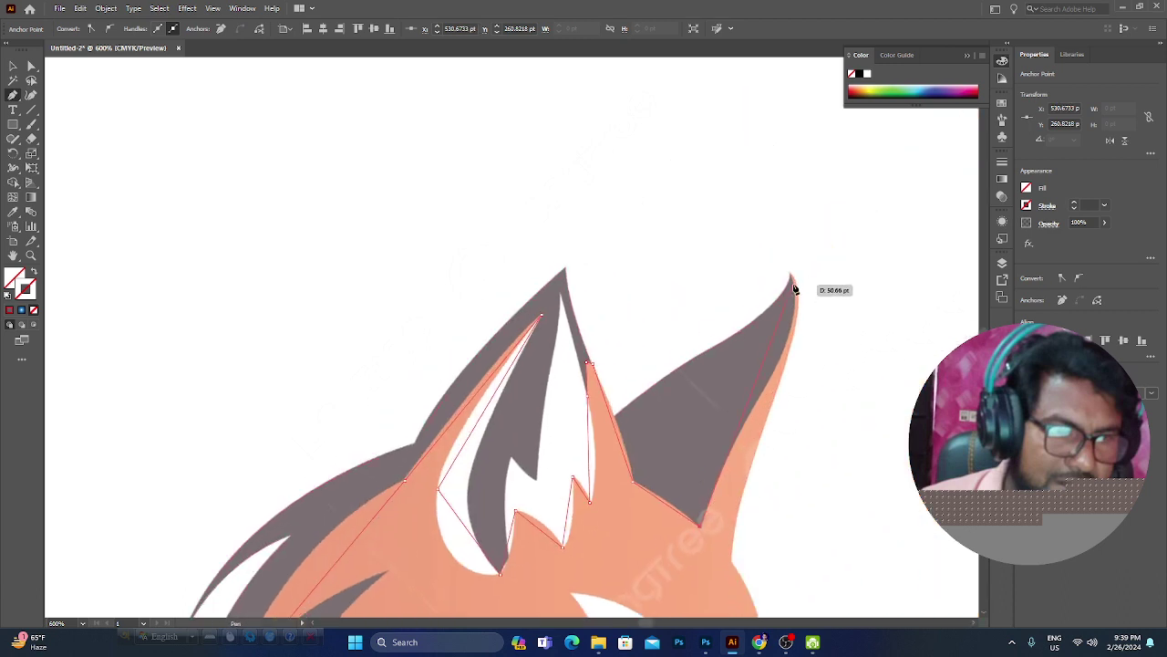
left_click(756, 403)
Step: Add anchors at the second ear's tip and down its outer edge
left_click(790, 272)
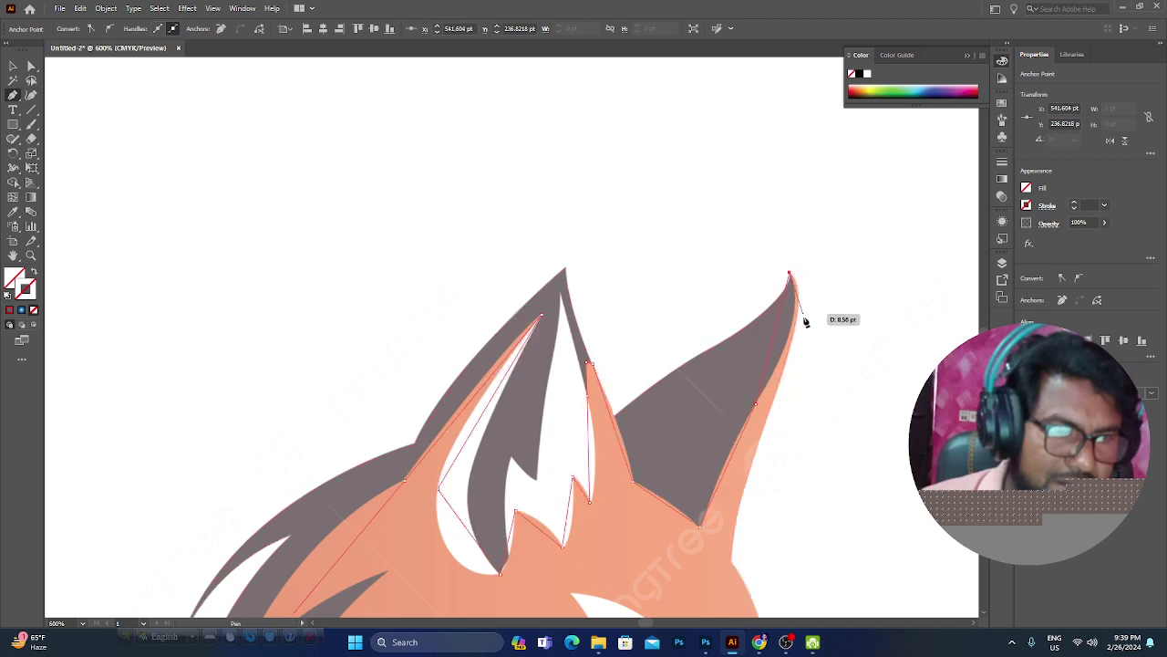
scroll(779, 424, "down", 1)
scroll(783, 425, "down", 3)
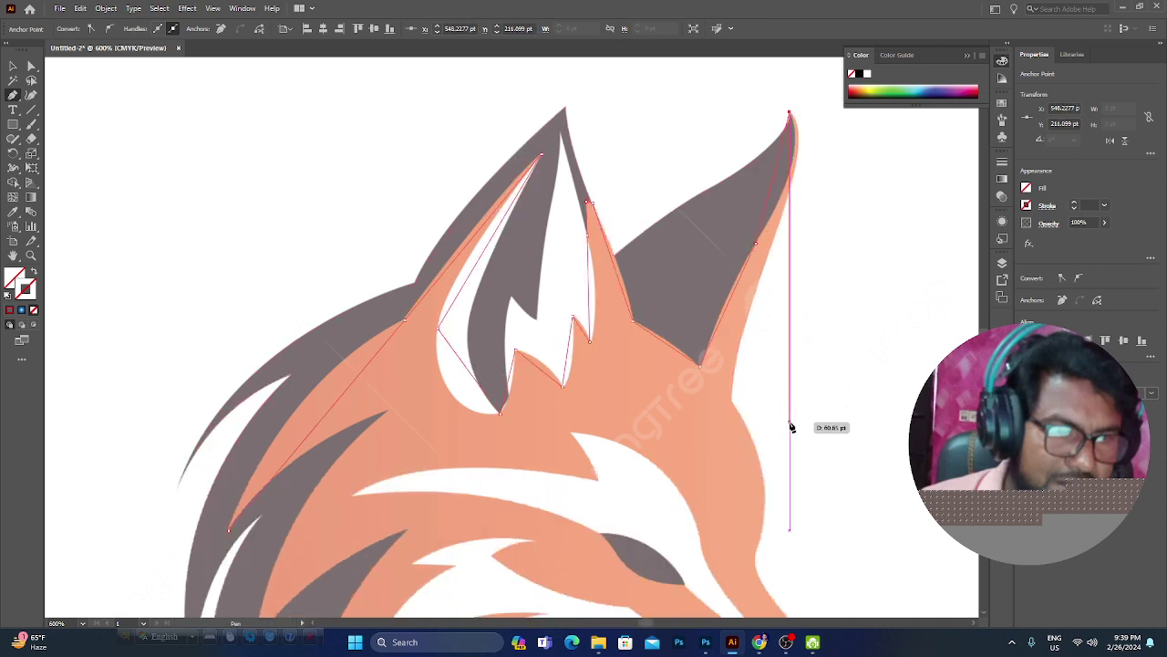
scroll(786, 425, "down", 1)
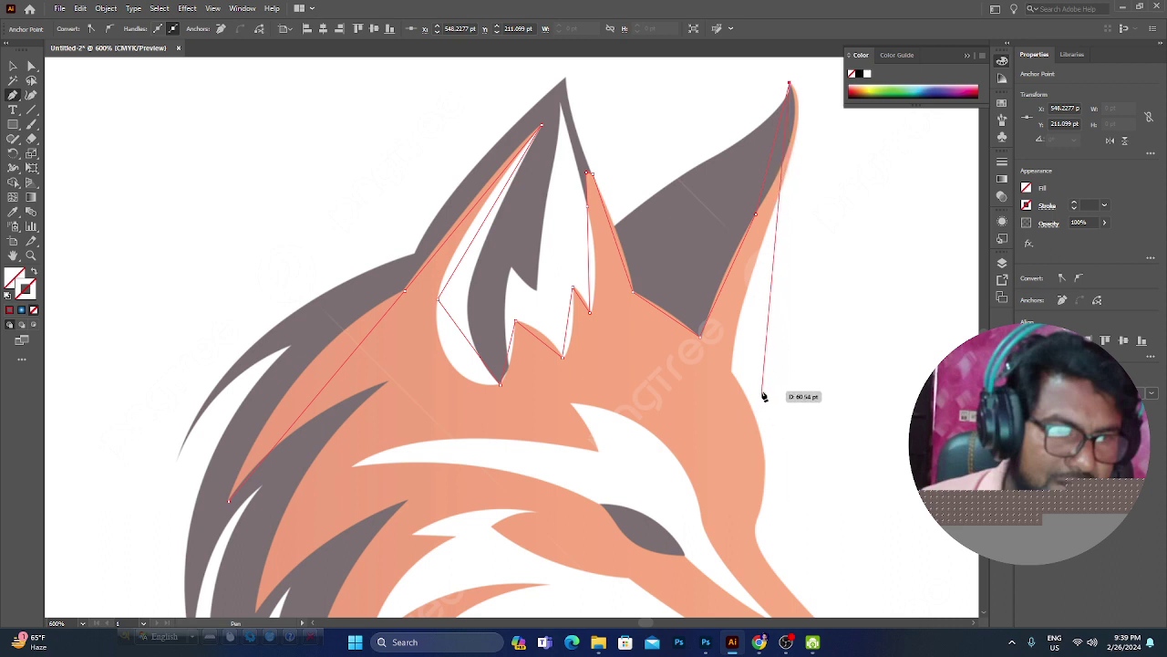
left_click(778, 193)
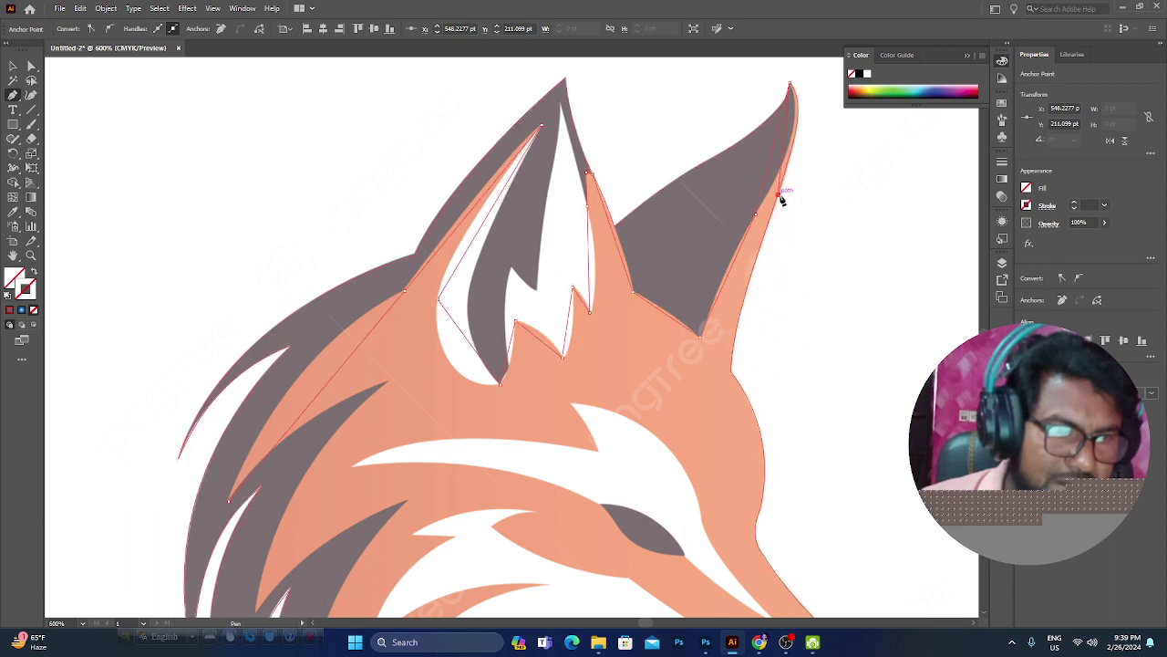
left_click(731, 372)
scroll(736, 269, "down", 3)
scroll(747, 301, "down", 2)
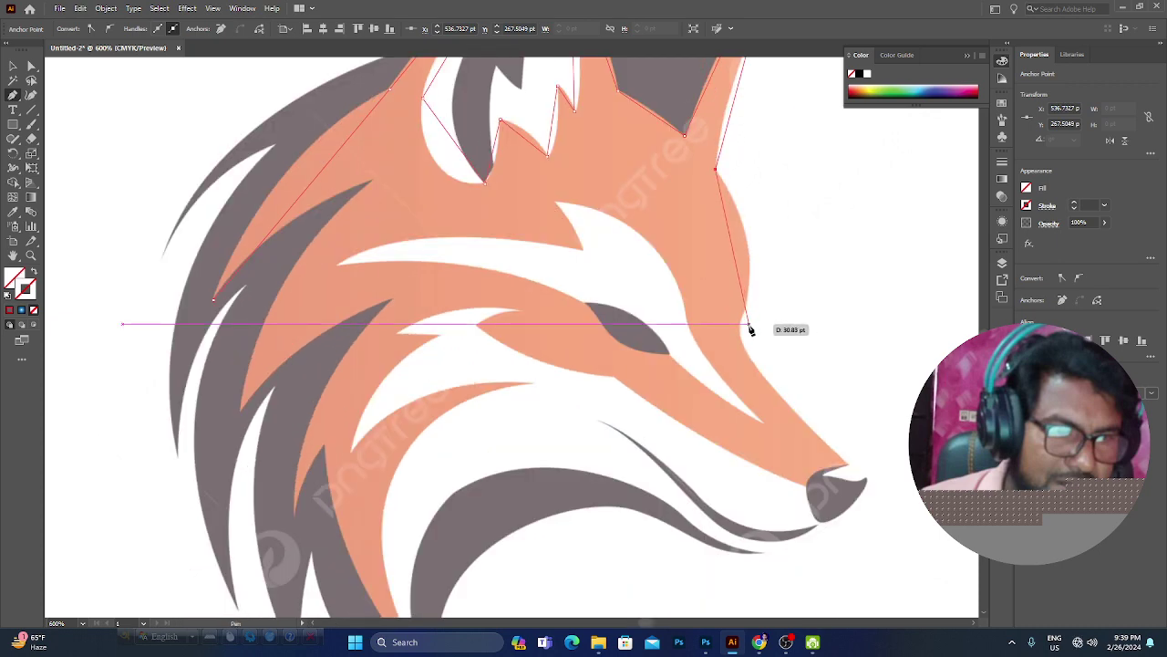
Step: Continue anchors down the face to the nose tip, nudging it onto the snout edge
left_click(740, 327)
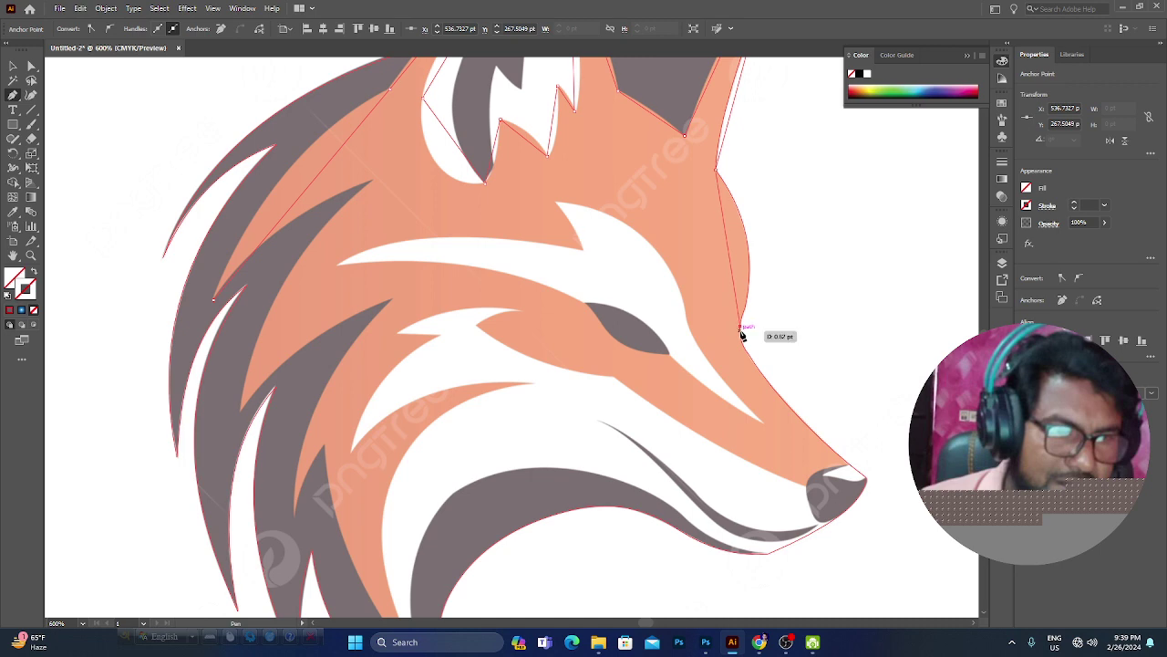
left_click(857, 476)
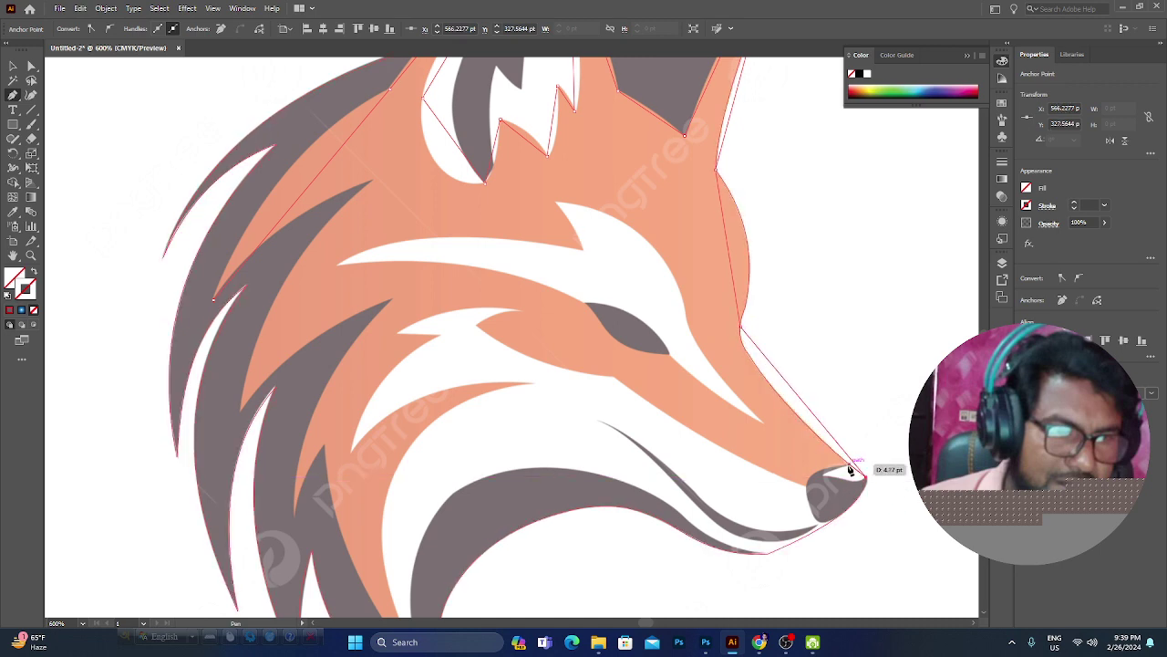
key("ctrl")
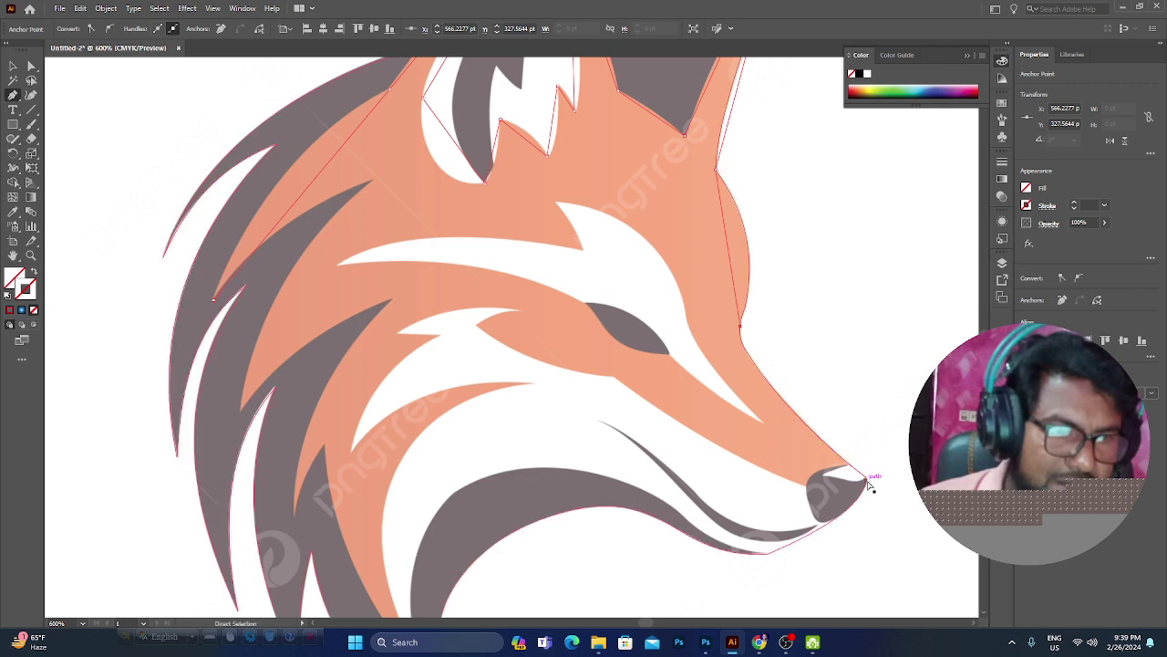
left_click_drag(866, 476, 851, 468)
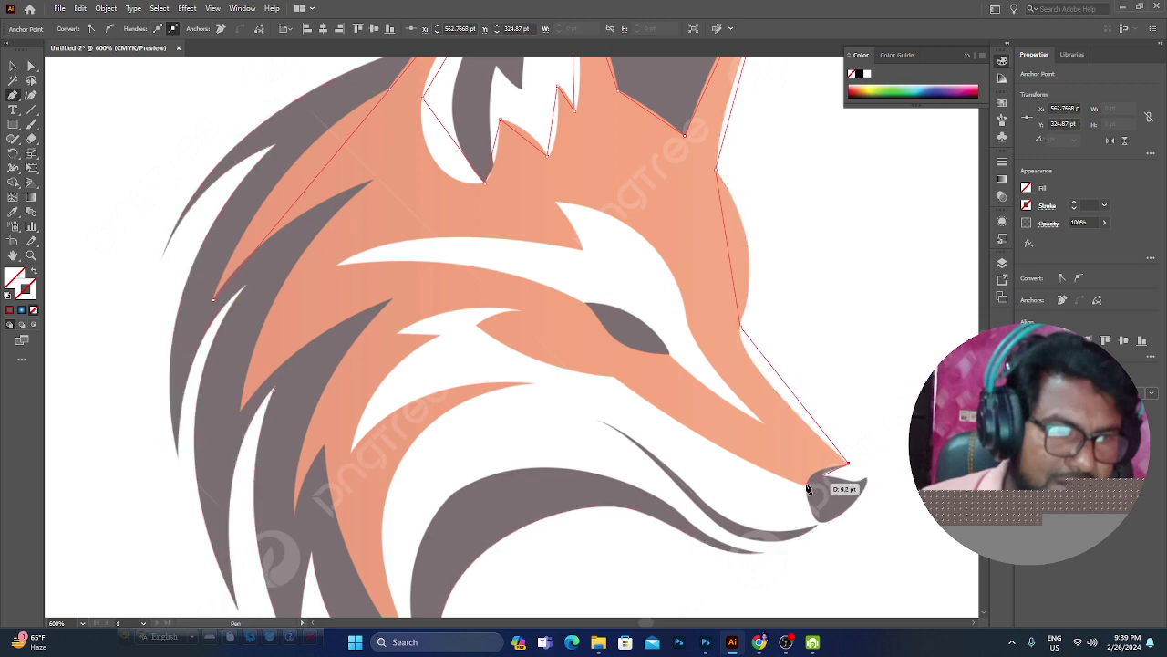
left_click(807, 482)
Step: Add anchors along the snout's underside, cheek fur and white notch to the lower spike tip
left_click(612, 376)
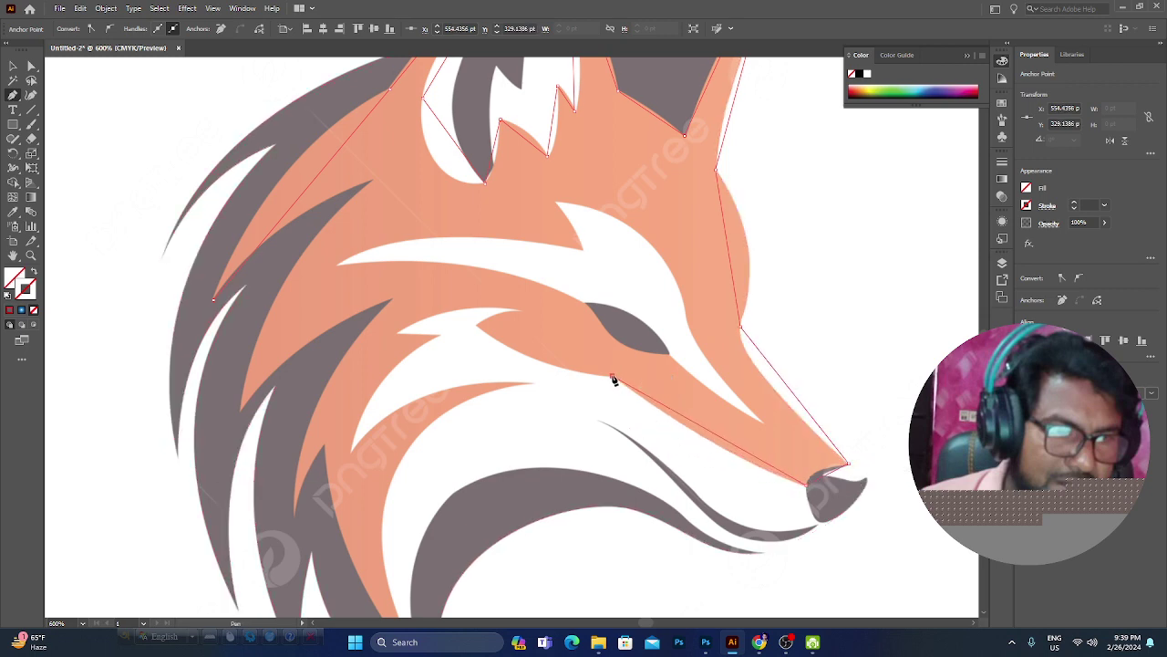
left_click(476, 329)
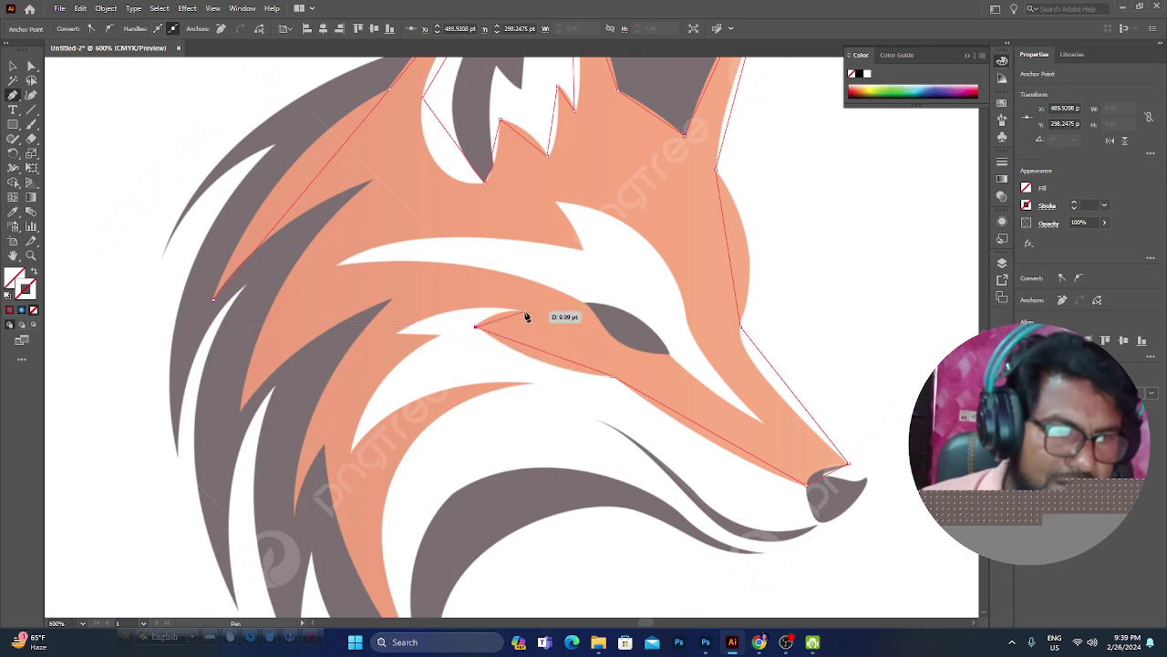
left_click_drag(523, 313, 525, 310)
left_click(396, 333)
left_click(442, 333)
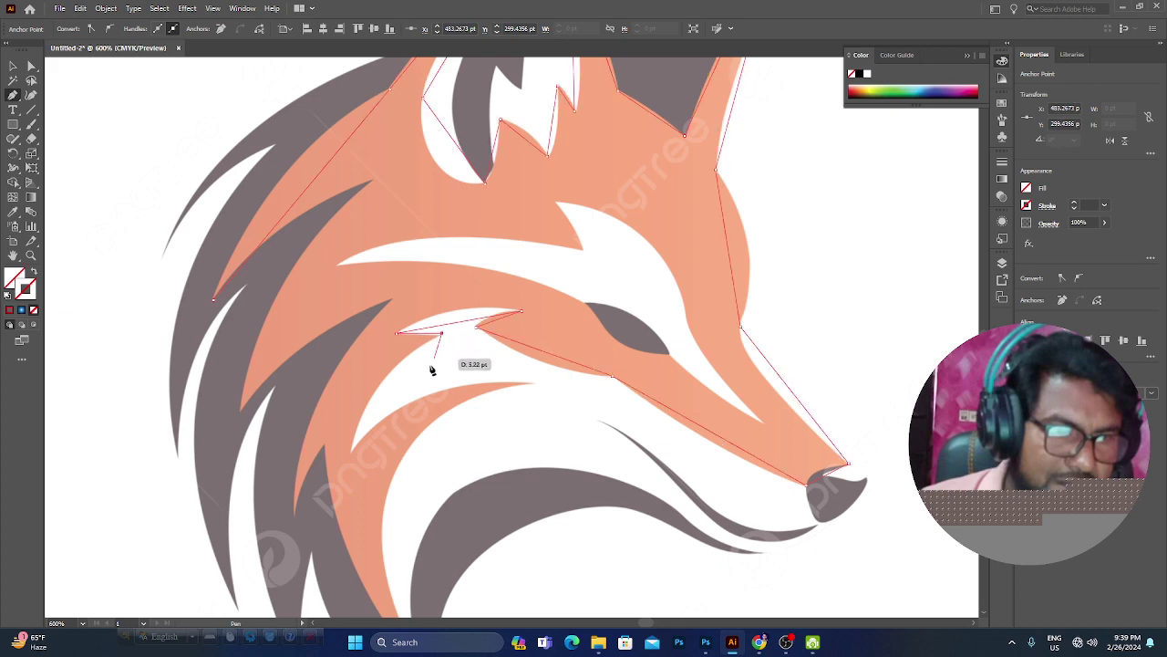
left_click(350, 451)
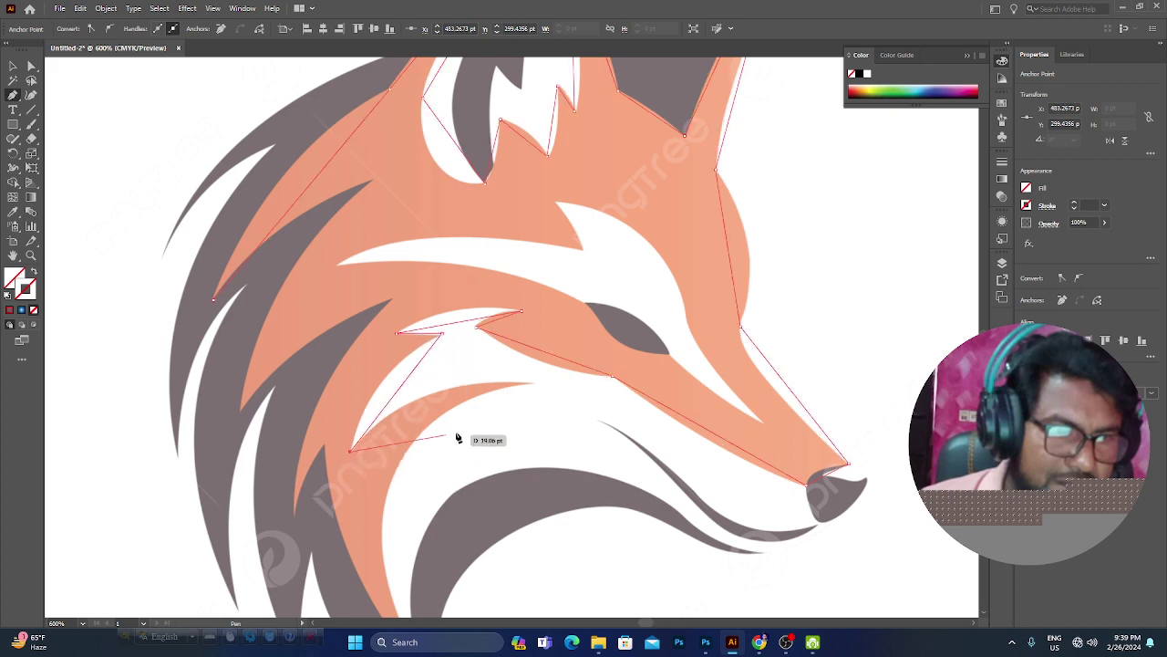
left_click(534, 383)
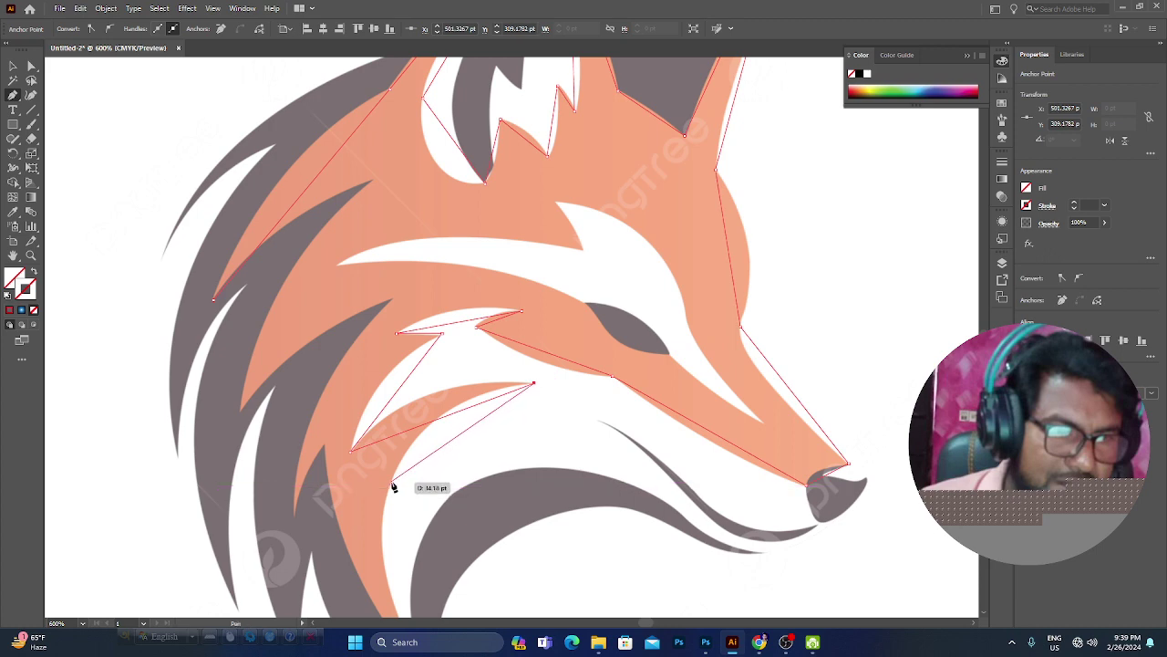
Step: Trace anchors down the neck fur and up the left fur, closing the path at its start
left_click_drag(391, 482, 481, 411)
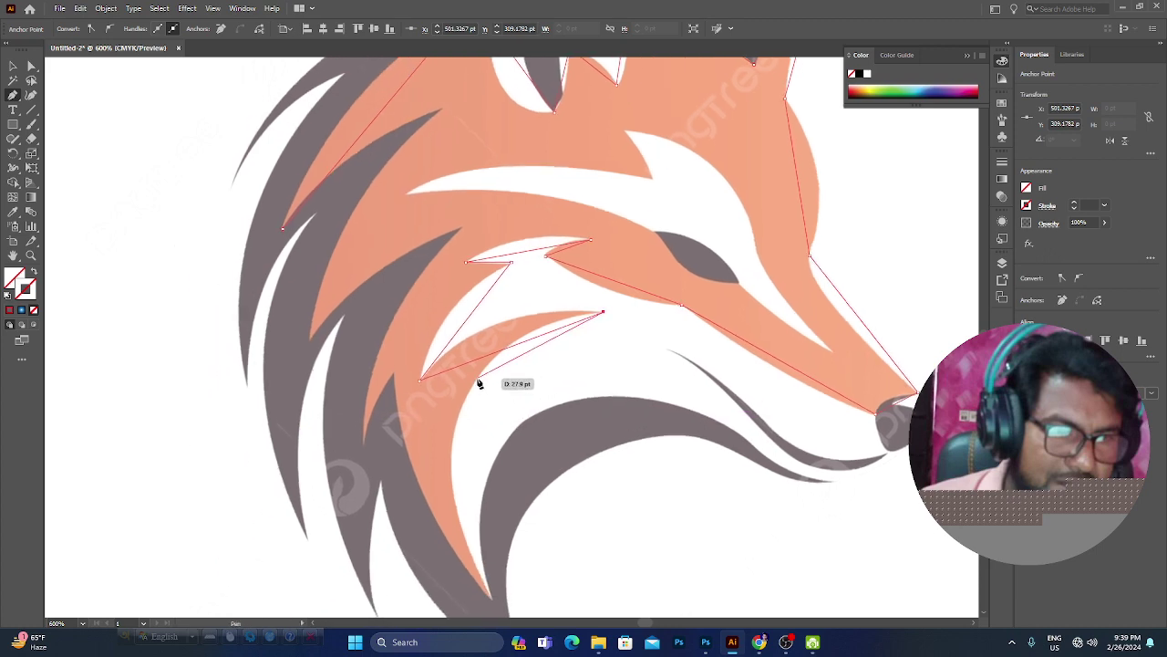
left_click(477, 376)
left_click(455, 509)
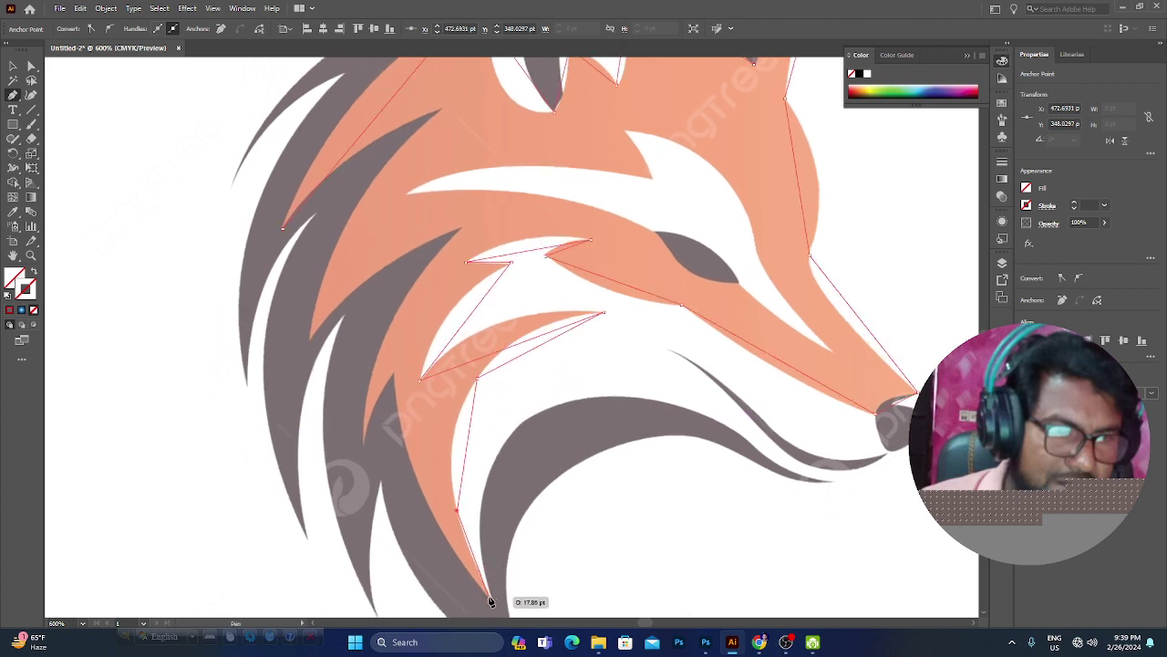
left_click(489, 600)
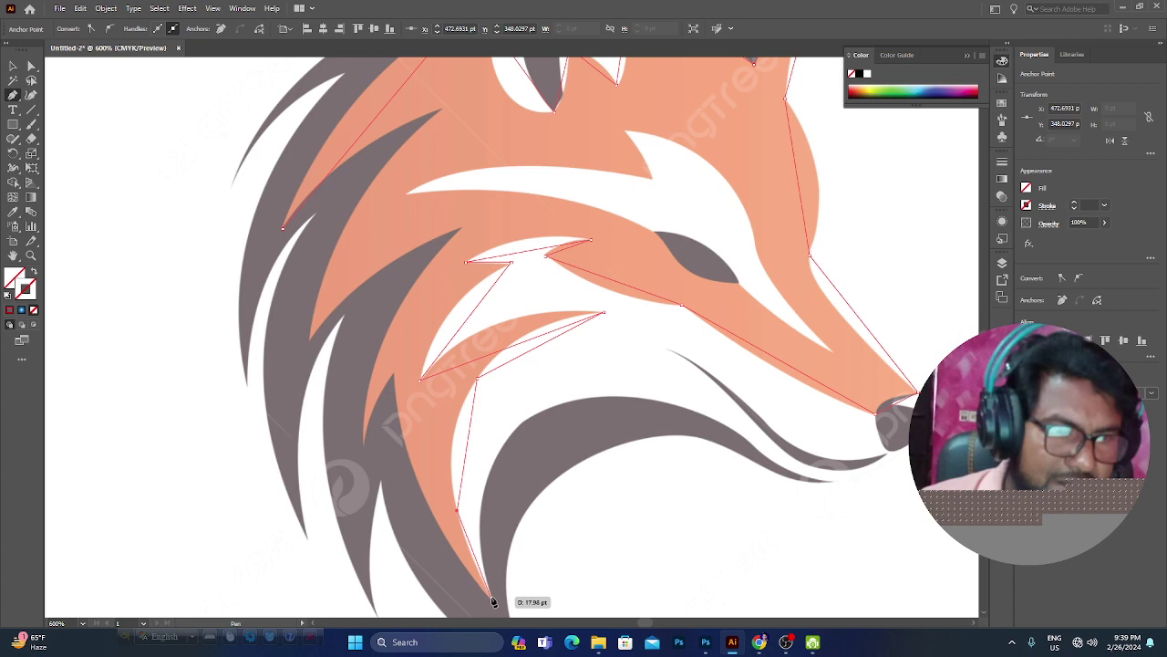
left_click(394, 376)
left_click(363, 444)
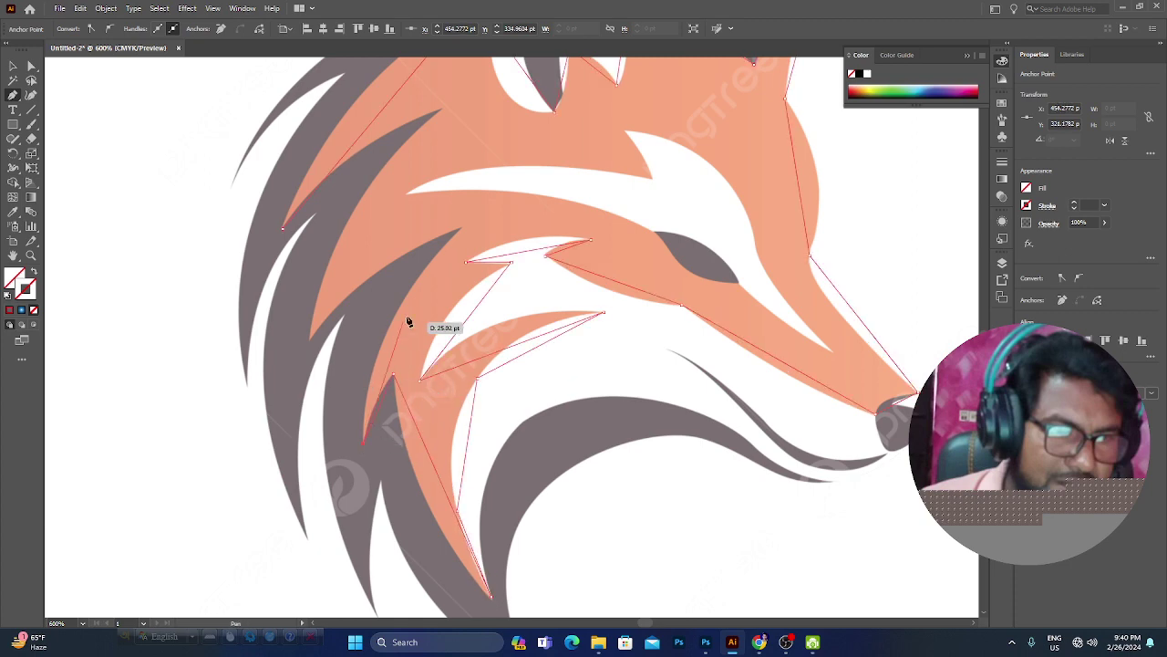
left_click(461, 229)
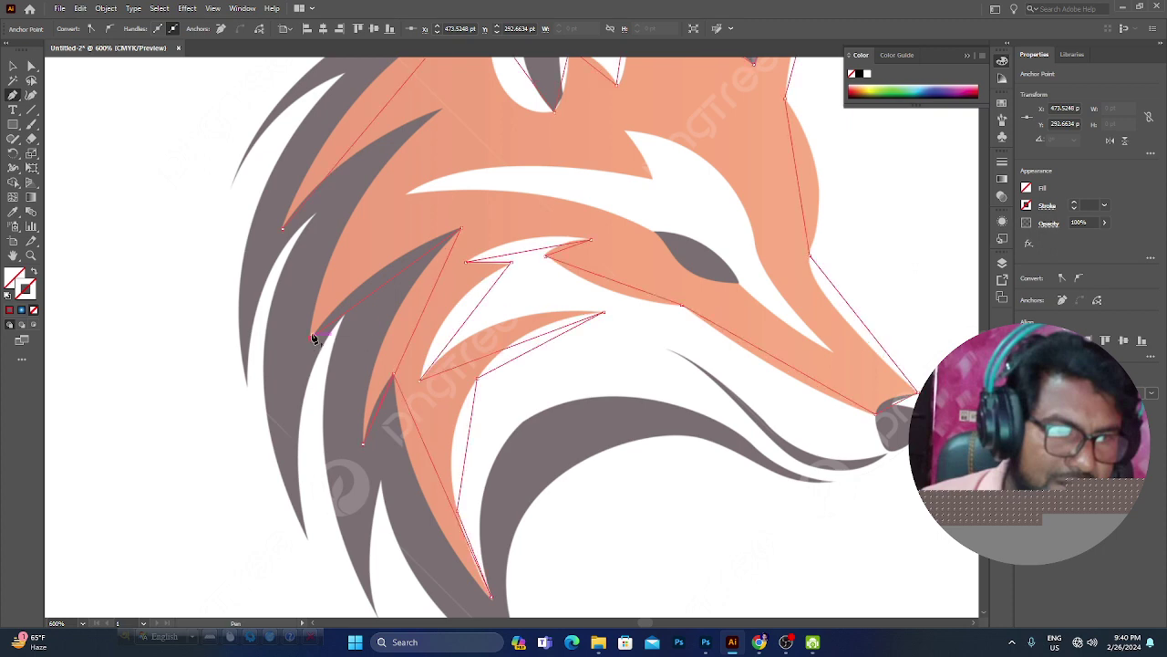
left_click(312, 338)
left_click(443, 110)
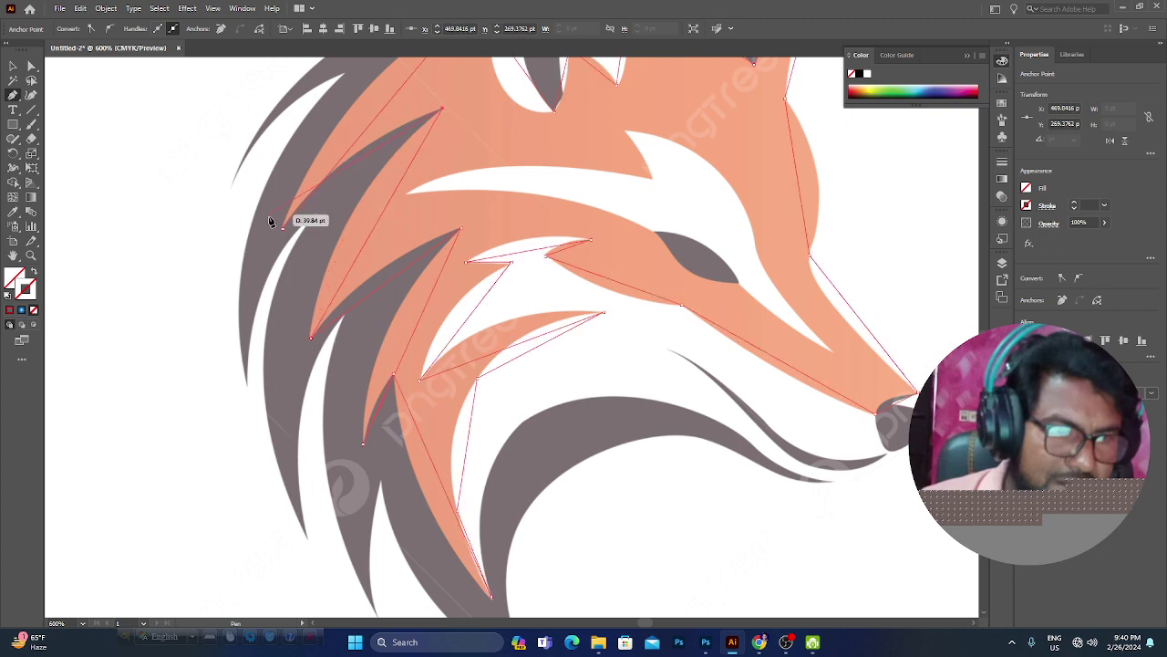
left_click(286, 229)
left_click_drag(474, 196, 592, 325)
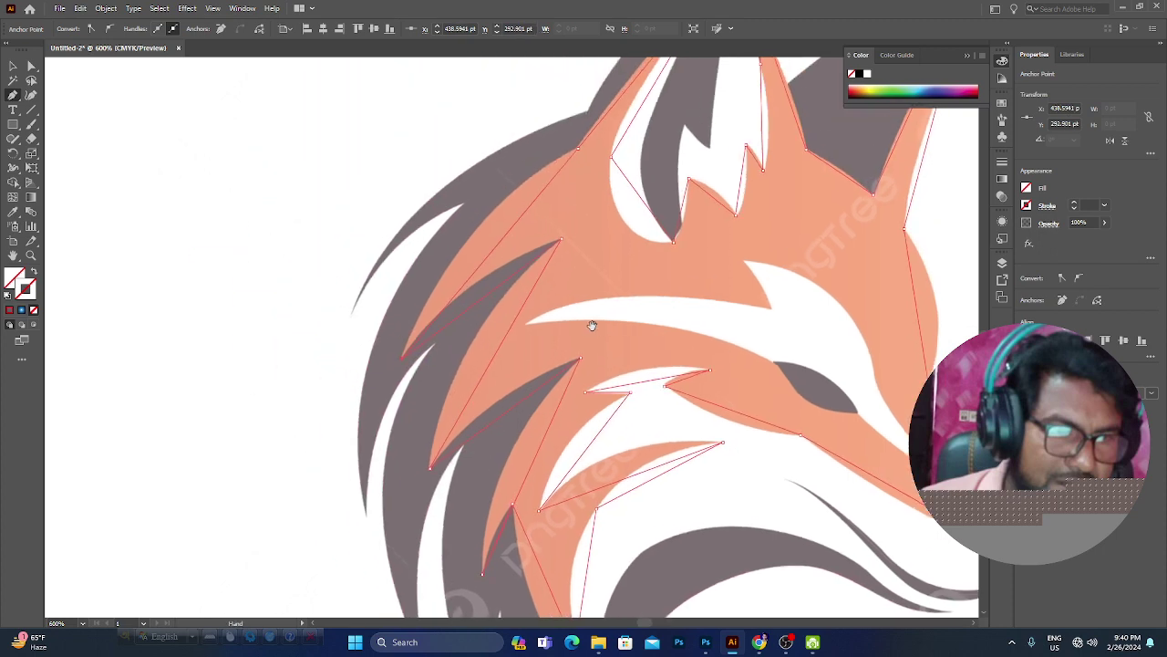
left_click_drag(12, 96, 67, 142)
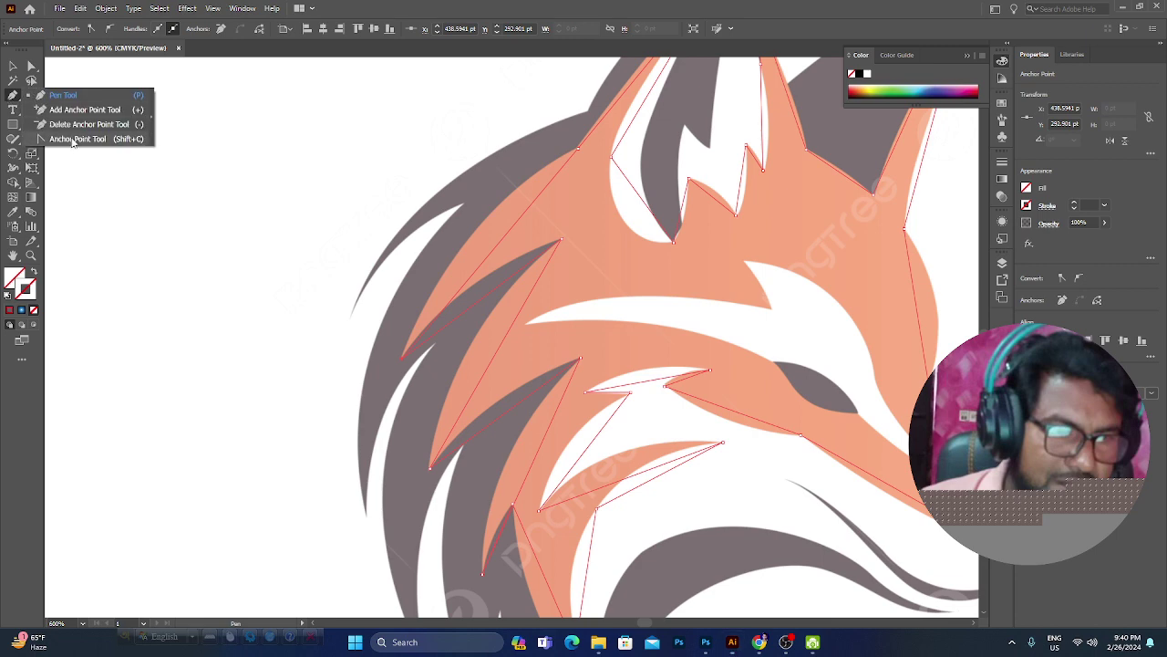
Step: Curve the long grey-fur edge and the left ear's outer and inner edges
left_click(73, 138)
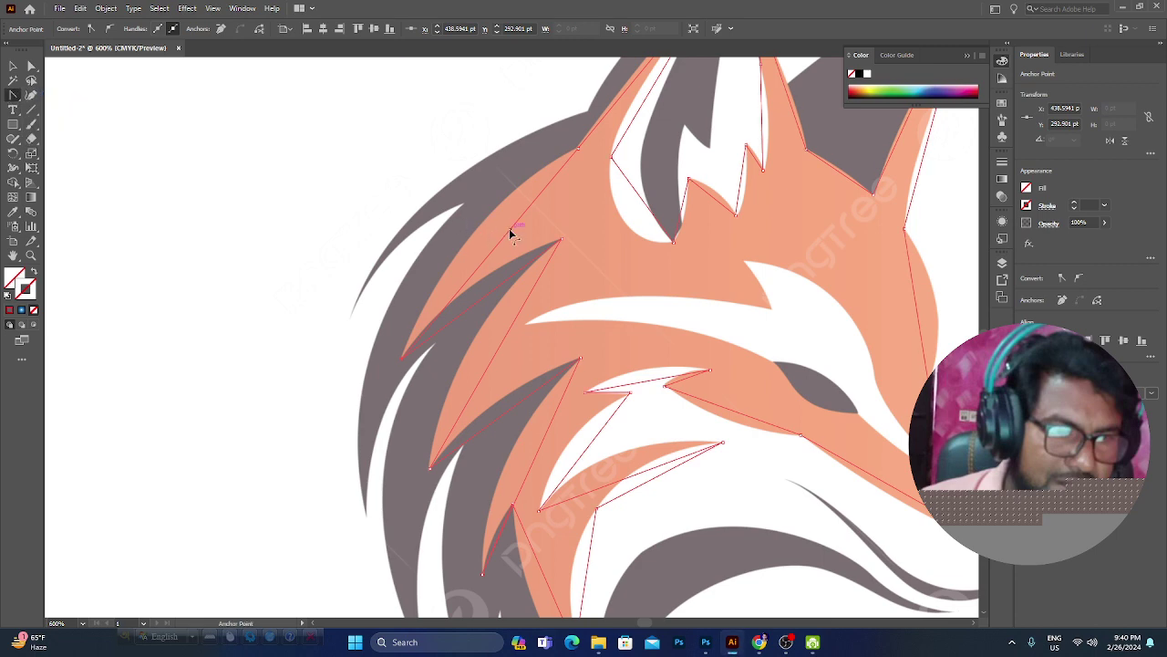
left_click_drag(507, 229, 486, 227)
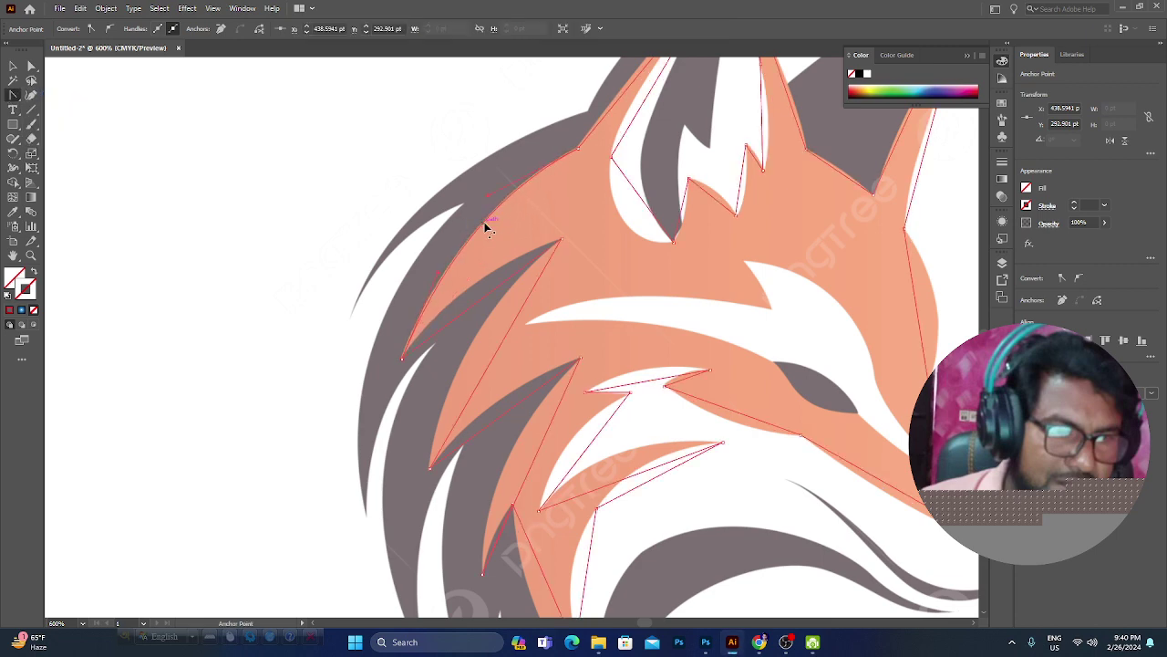
scroll(565, 220, "up", 2)
scroll(644, 214, "up", 2)
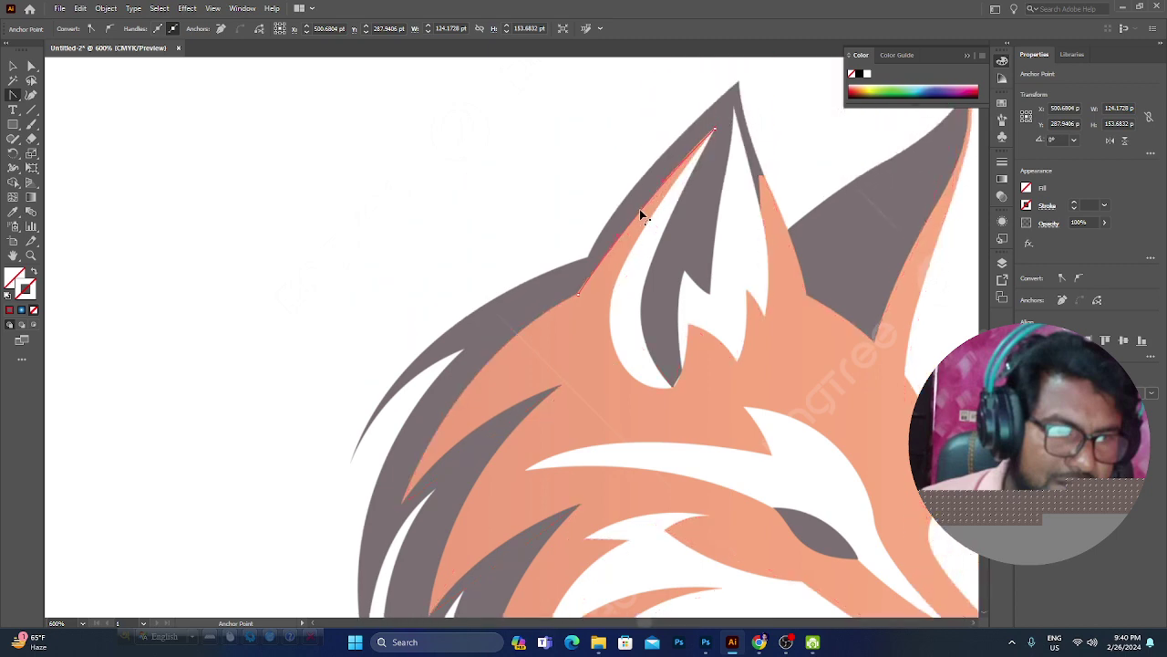
left_click_drag(641, 213, 647, 219)
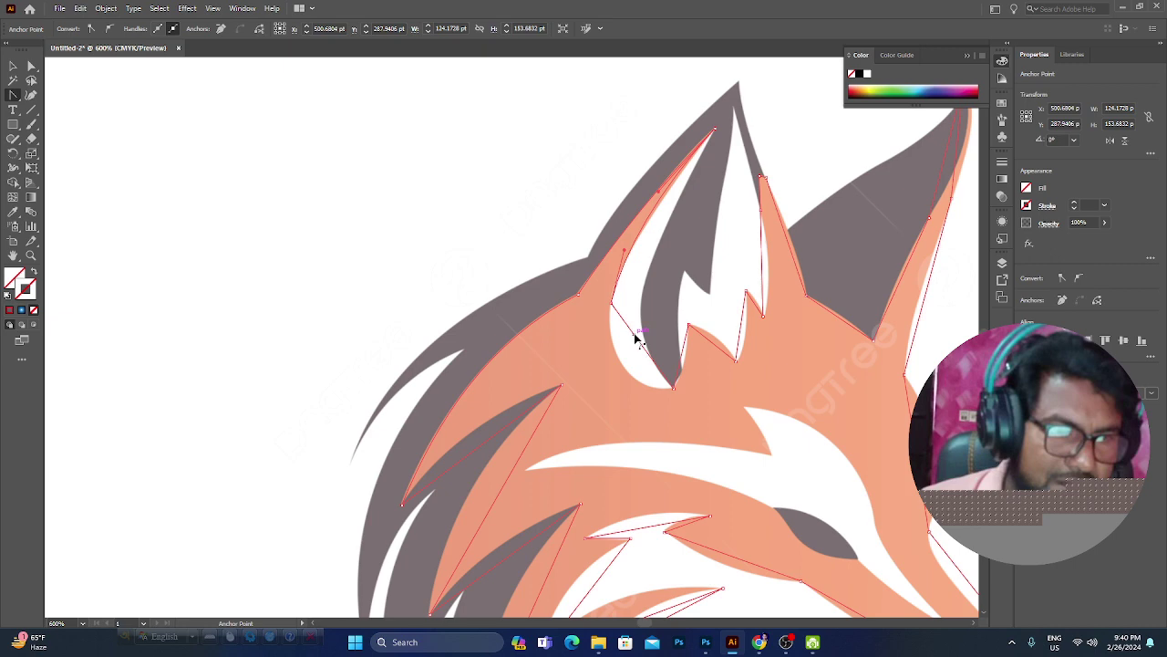
mouse_move(635, 332)
left_mouse_down()
mouse_move(619, 369)
mouse_move(685, 368)
mouse_move(746, 340)
mouse_move(761, 300)
mouse_move(768, 312)
left_mouse_up()
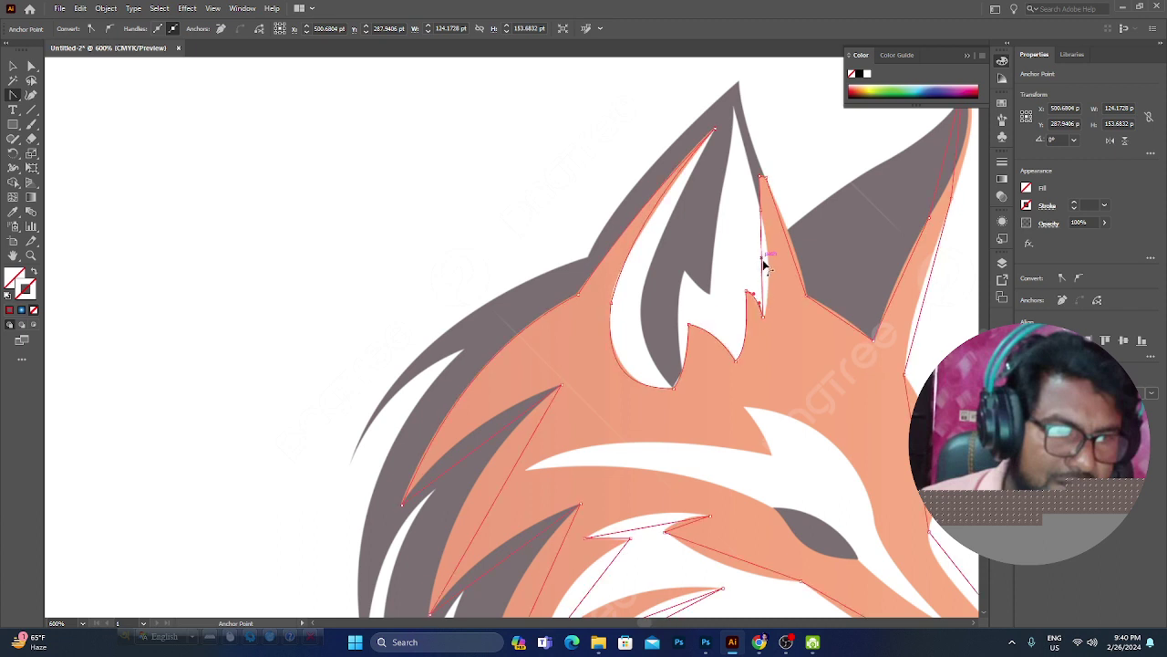
Step: Refine the inner ear edge and bend the right ear's outer edge to follow the fur
left_click(765, 265)
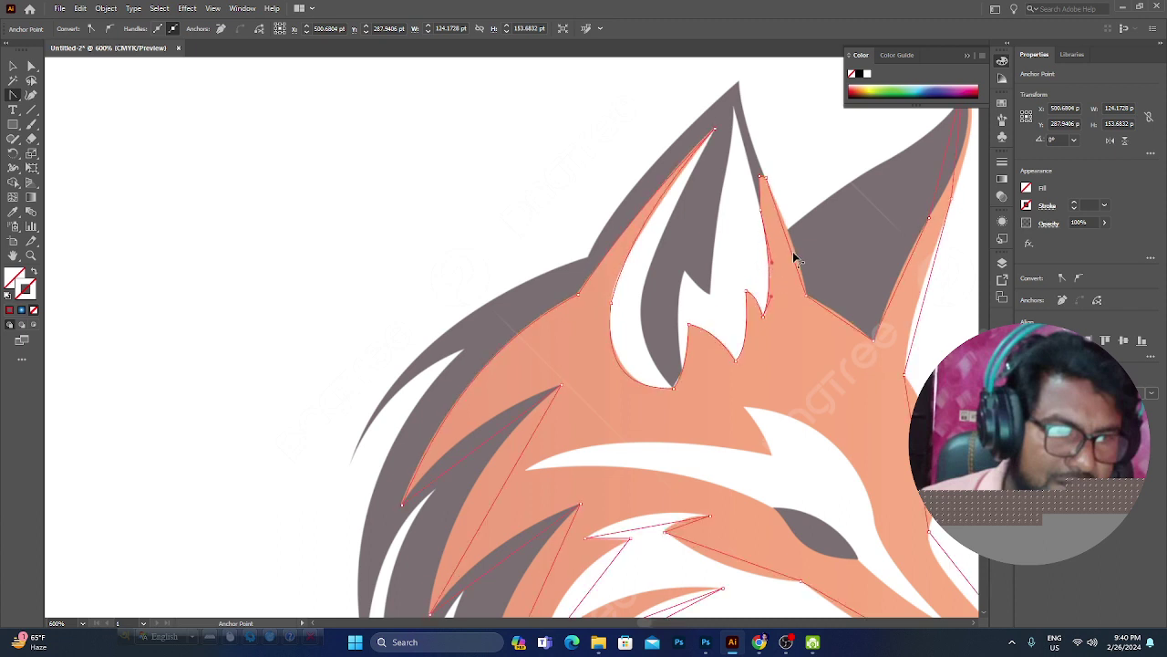
left_click(789, 243)
left_click(839, 319)
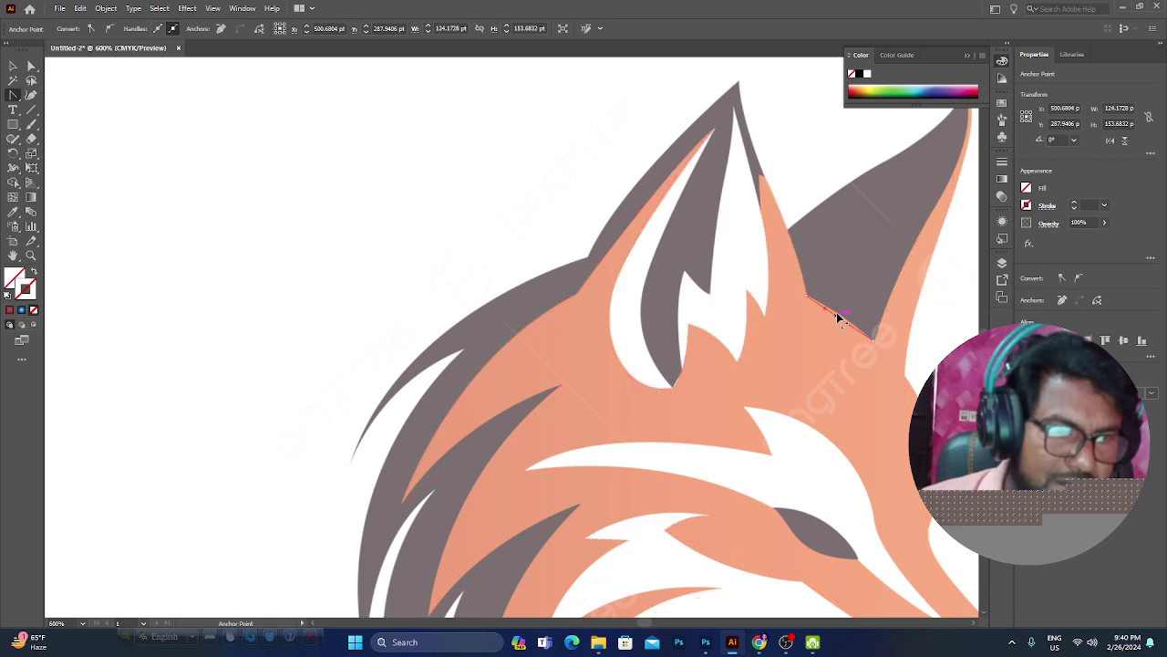
left_click(870, 318)
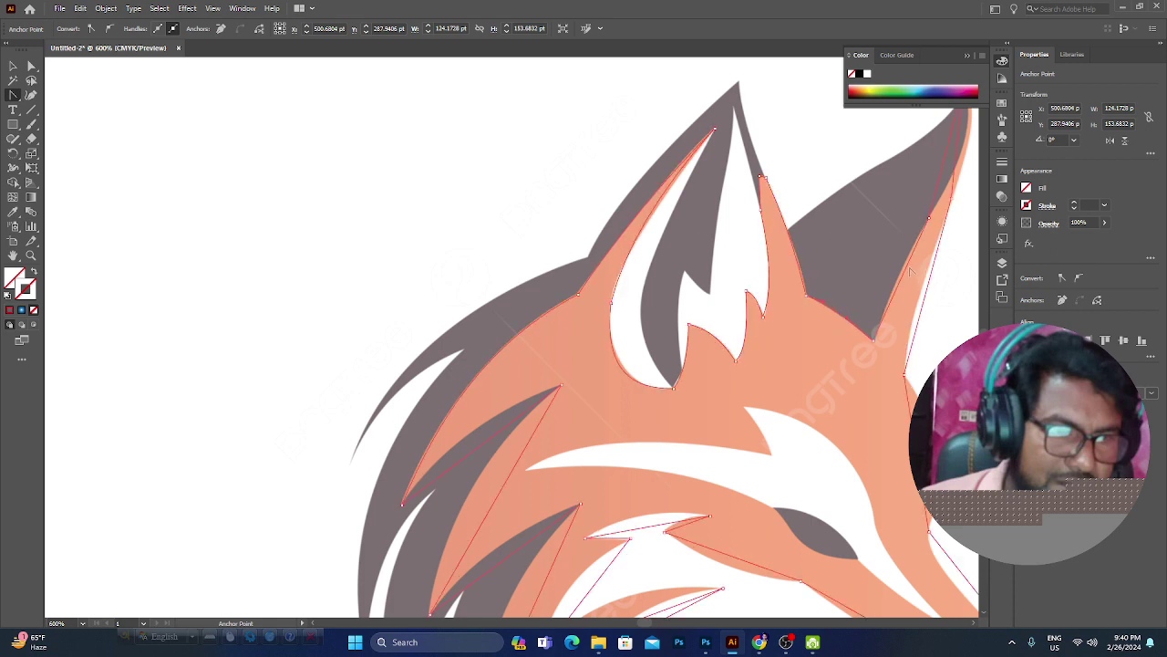
scroll(903, 259, "up", 1)
scroll(939, 242, "up", 1)
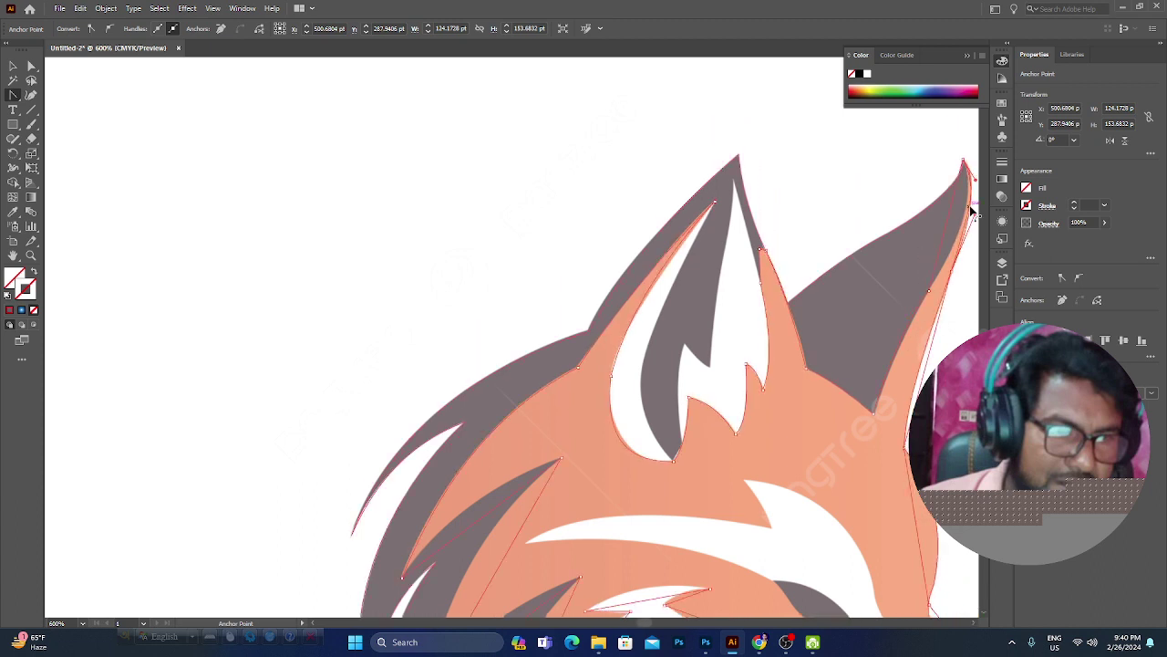
left_click(969, 205)
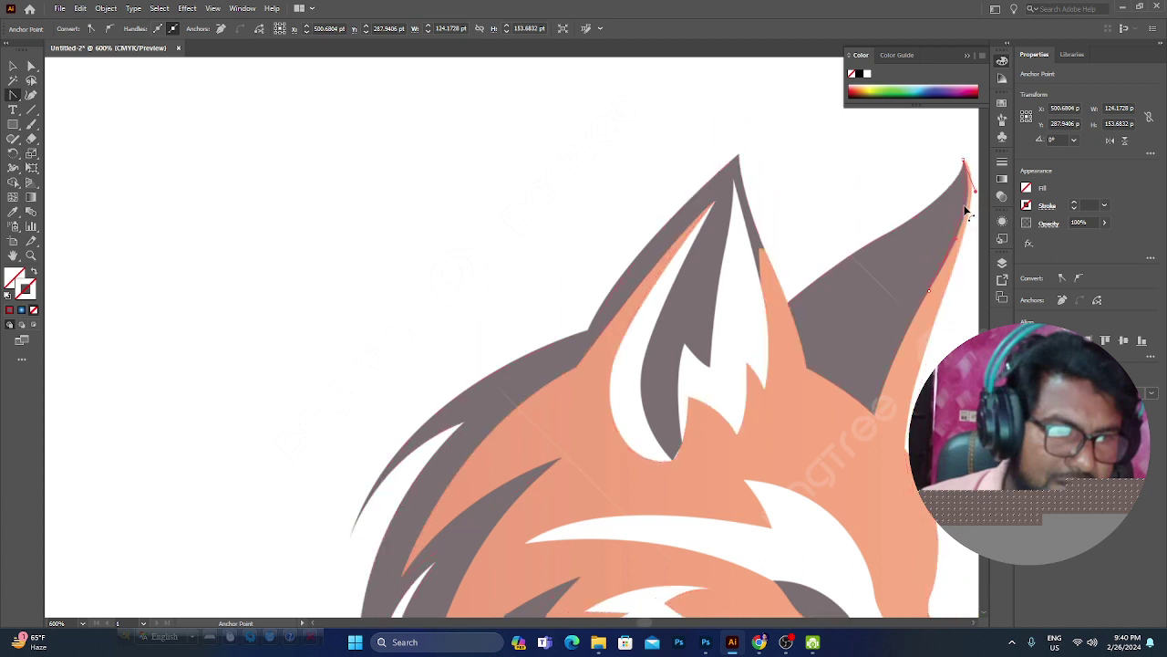
left_click_drag(966, 212, 969, 215)
scroll(939, 310, "down", 2)
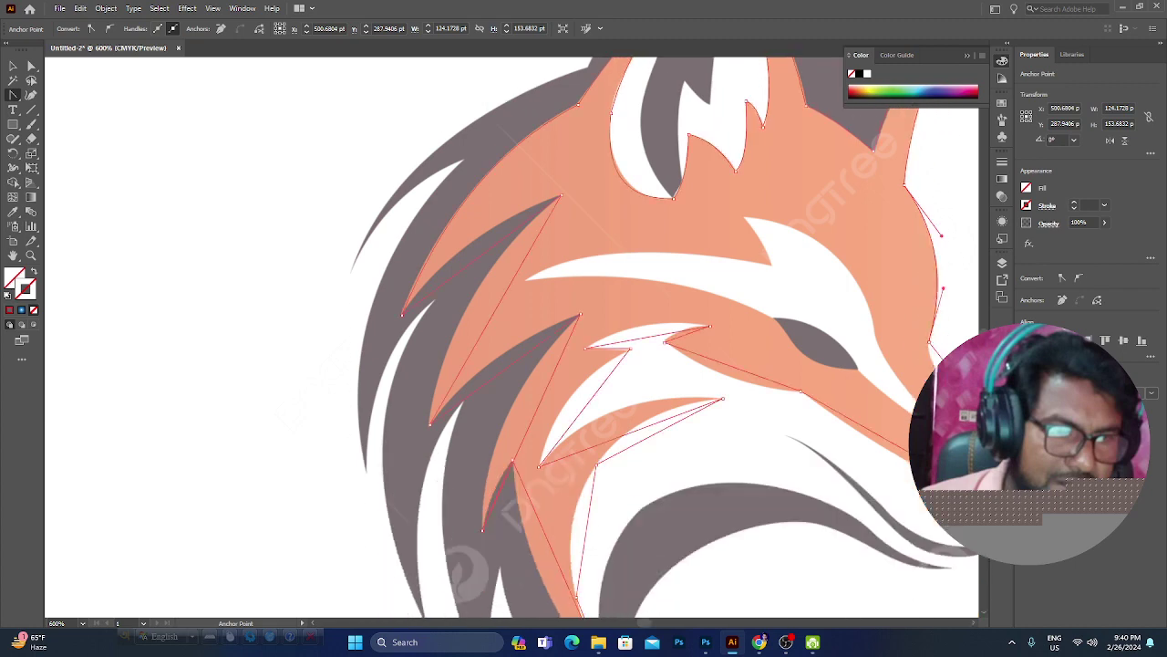
scroll(840, 466, "down", 5)
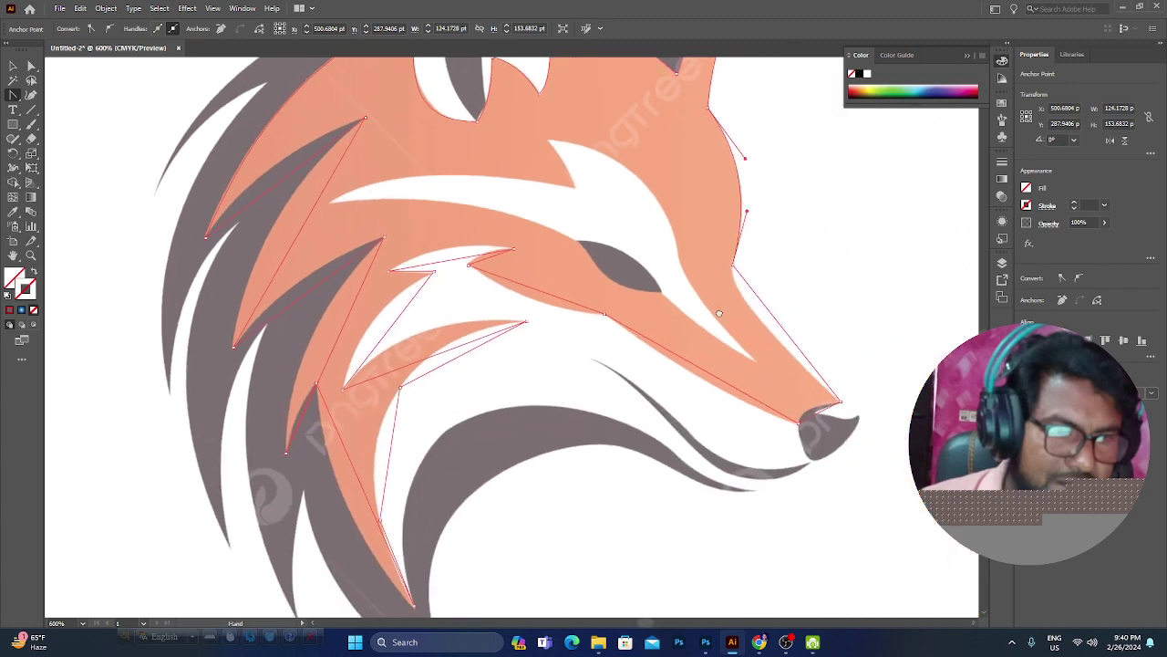
Step: Unmute the microphone in the Google Meet call in Chrome
left_click(758, 642)
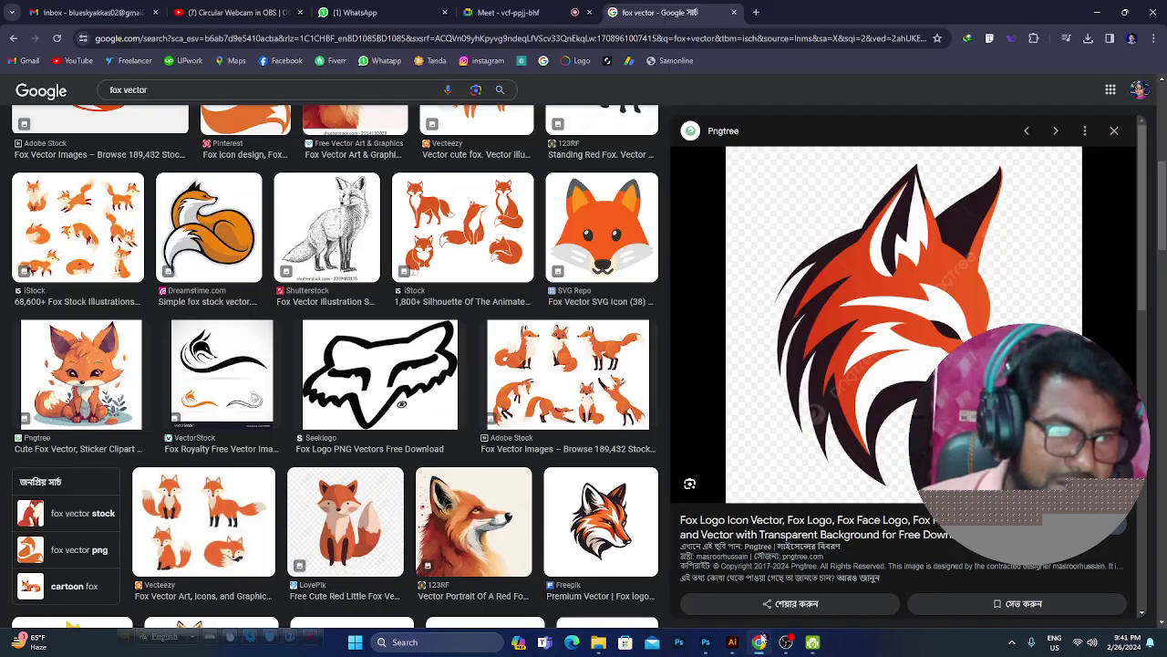
left_click(507, 12)
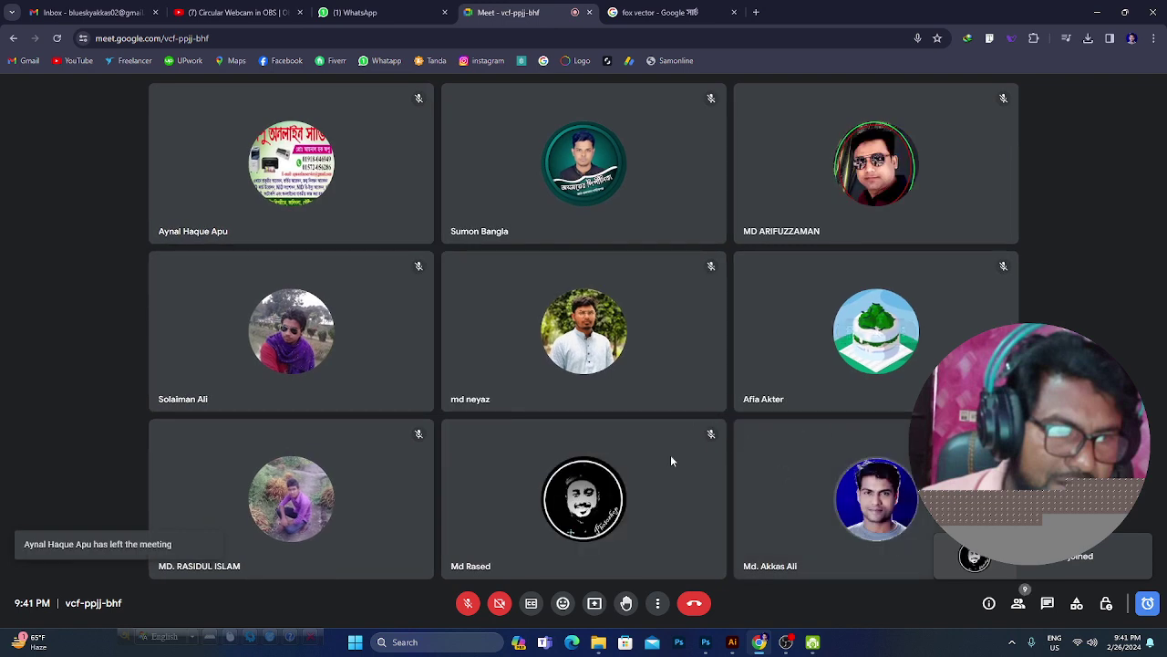
left_click(466, 605)
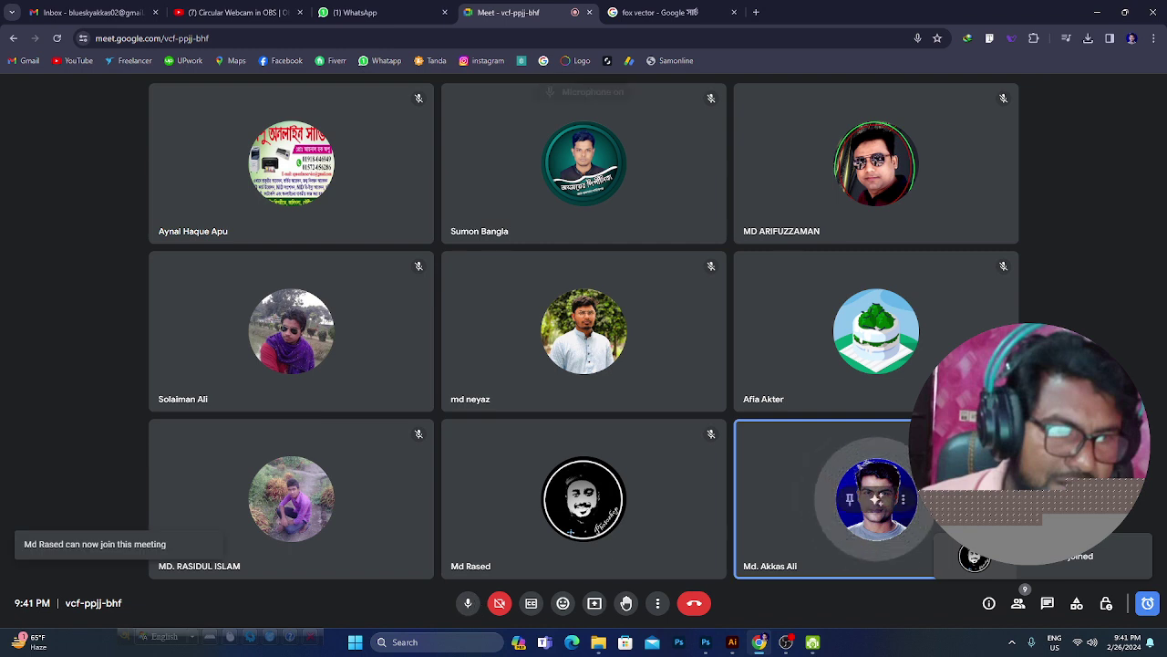
Step: Back in Illustrator, reselect the fox outline and curve the jaw and under-muzzle edges
left_click(732, 642)
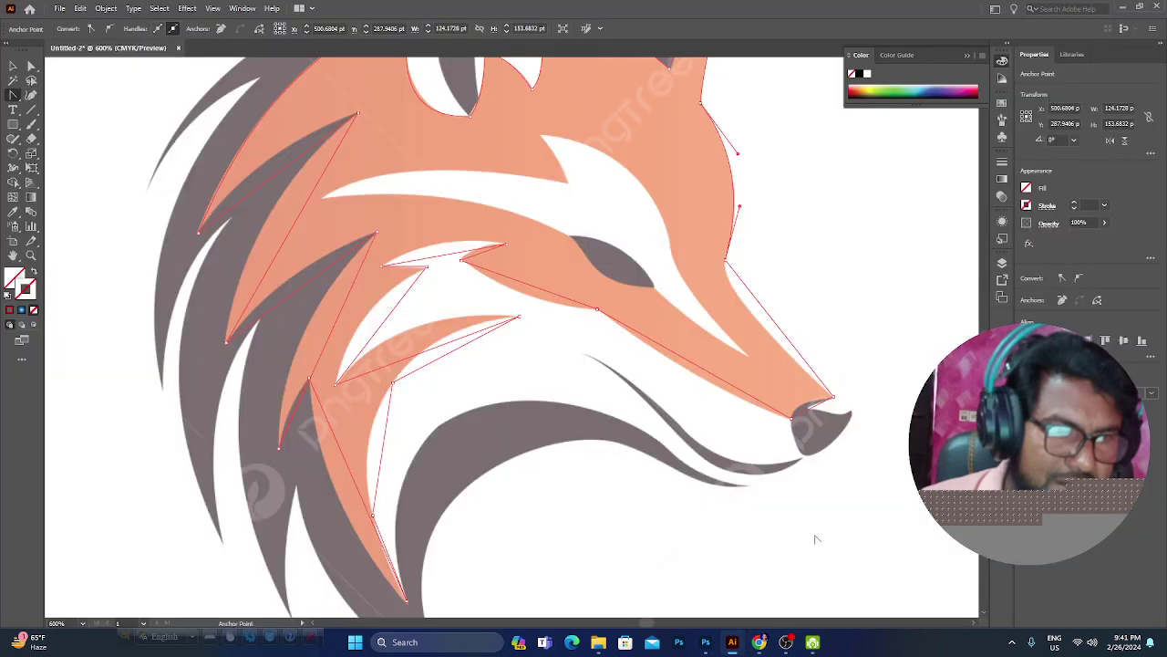
left_click(774, 315)
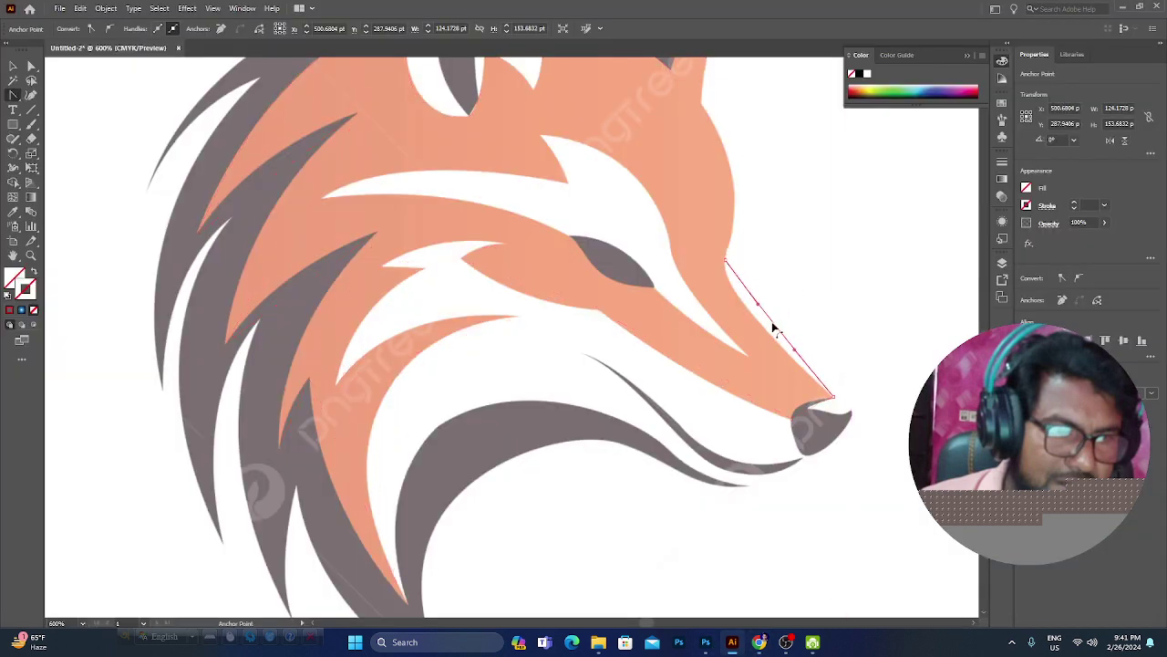
left_click(751, 312)
left_click(745, 305)
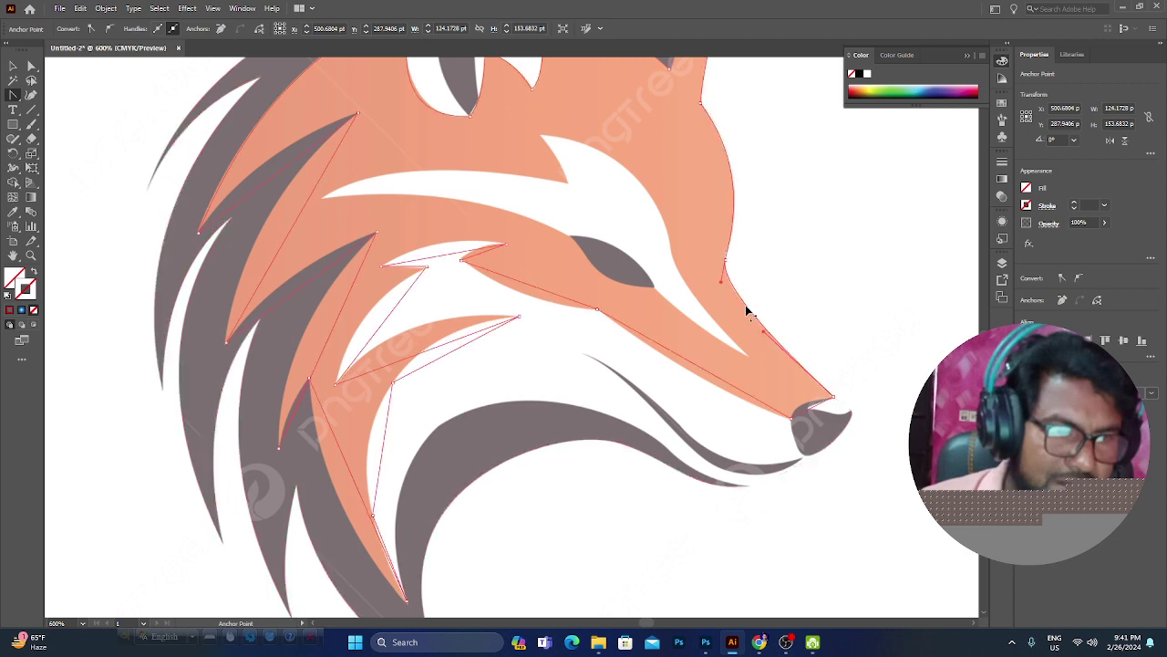
left_click(807, 410)
left_click_drag(718, 380, 716, 389)
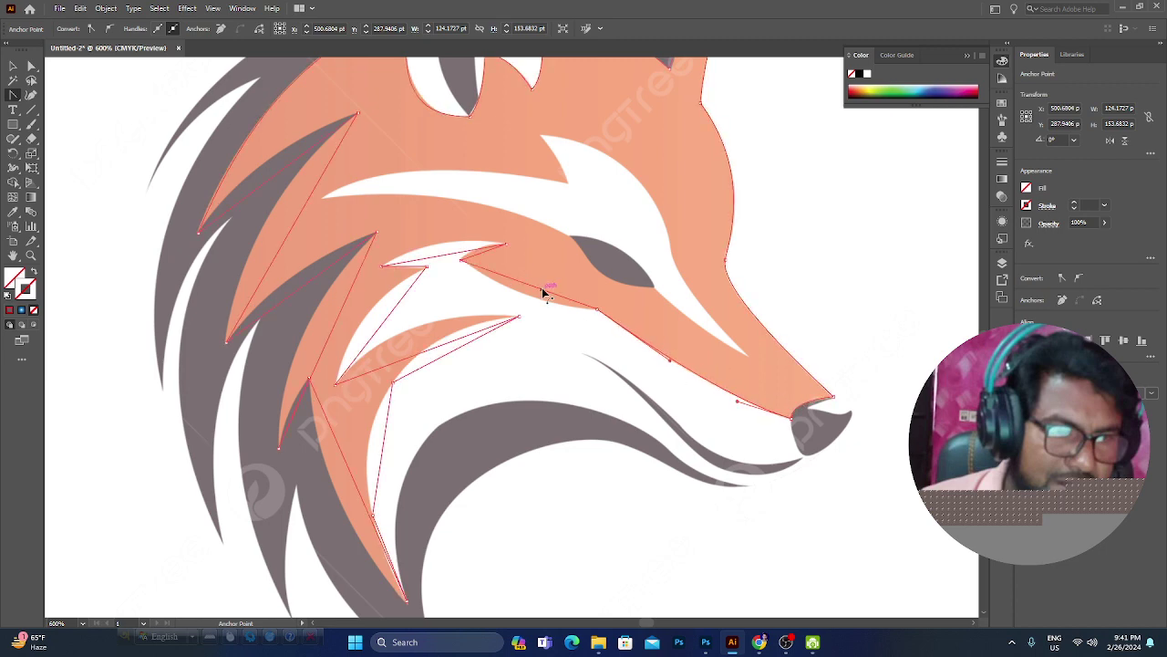
left_click_drag(544, 291, 538, 305)
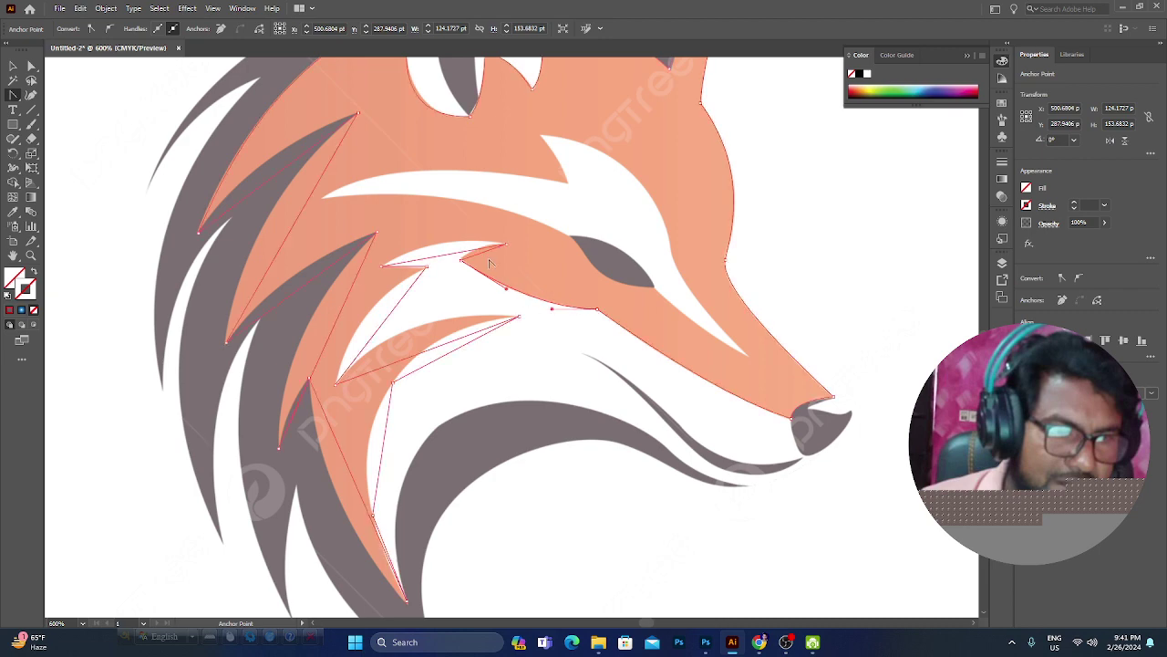
Step: Curve the eye notch and the lower cheek spike edges to follow the fox outline
left_click_drag(462, 258, 452, 251)
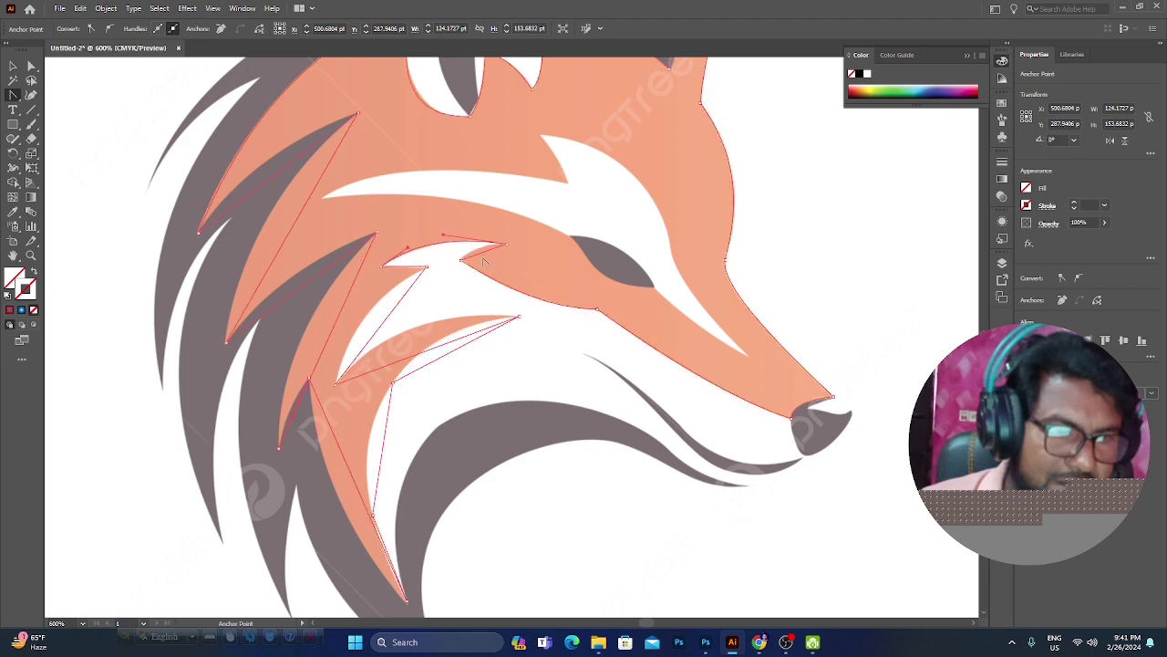
left_click(480, 254)
left_click(480, 254)
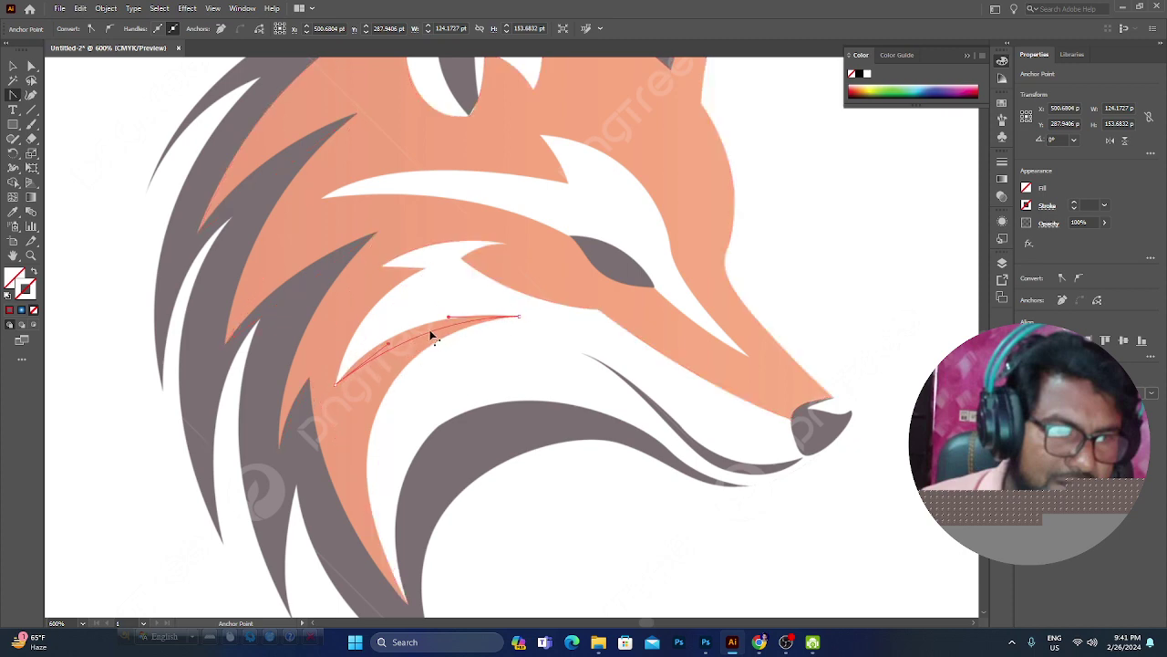
mouse_move(445, 345)
left_mouse_down()
mouse_move(417, 331)
mouse_move(451, 338)
left_mouse_up()
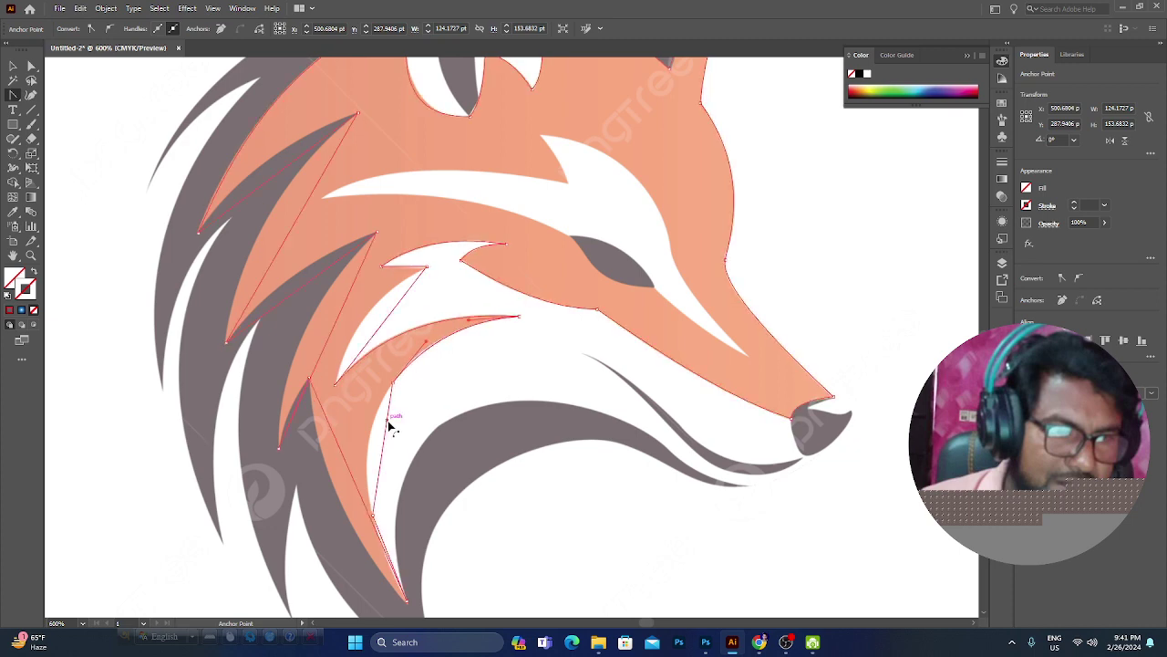
left_click_drag(388, 426, 372, 438)
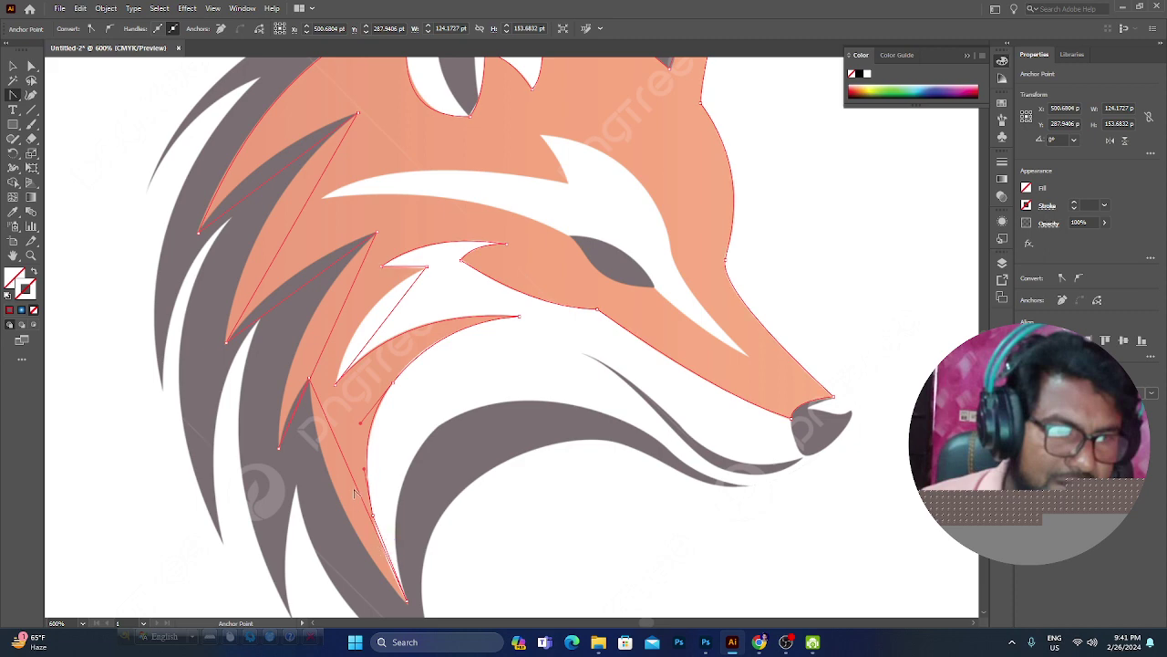
left_click_drag(357, 490, 338, 503)
Step: Present the Entire Screen in Google Meet, dismiss the sharing notice, and return to Illustrator
left_click(759, 642)
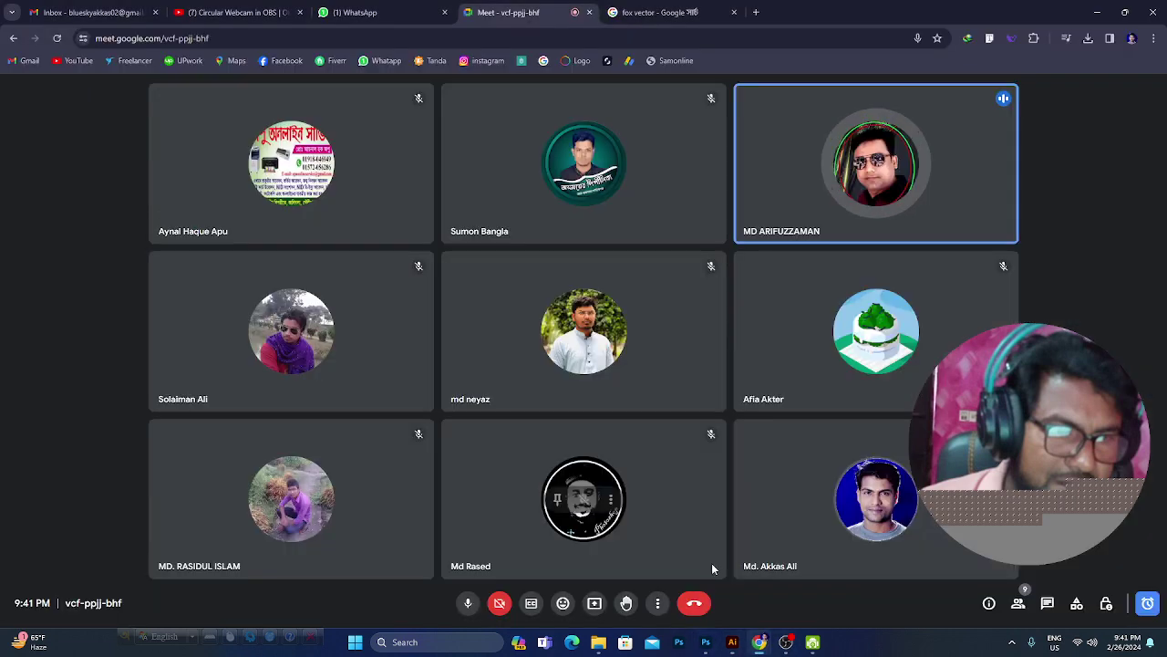
left_click(594, 603)
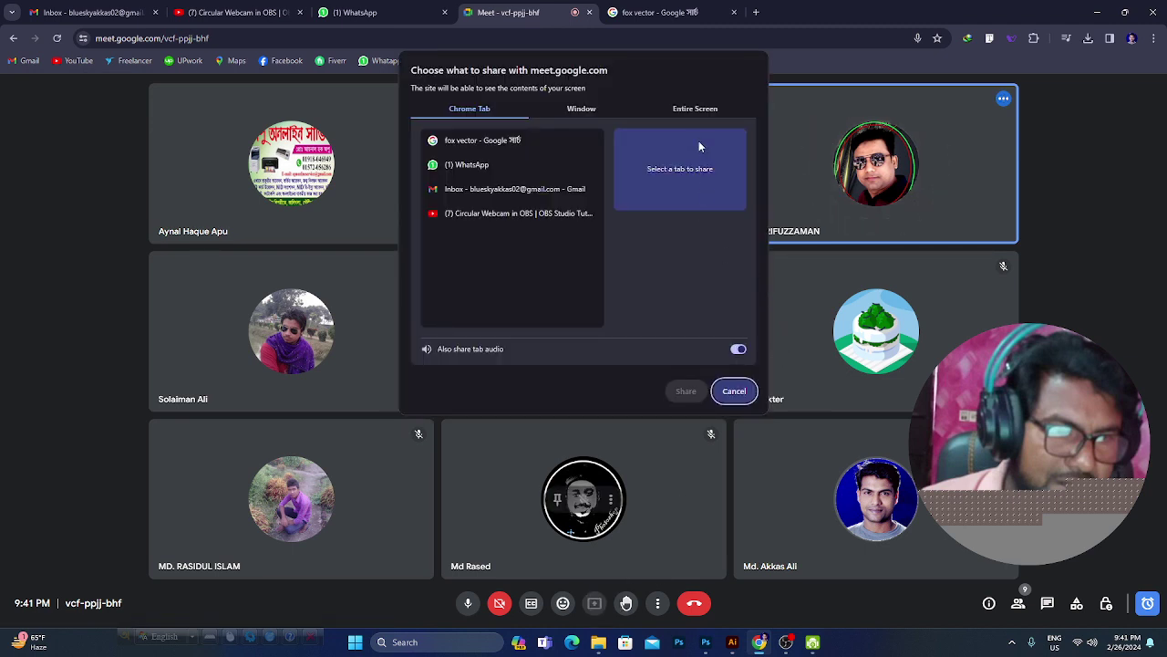
left_click(695, 109)
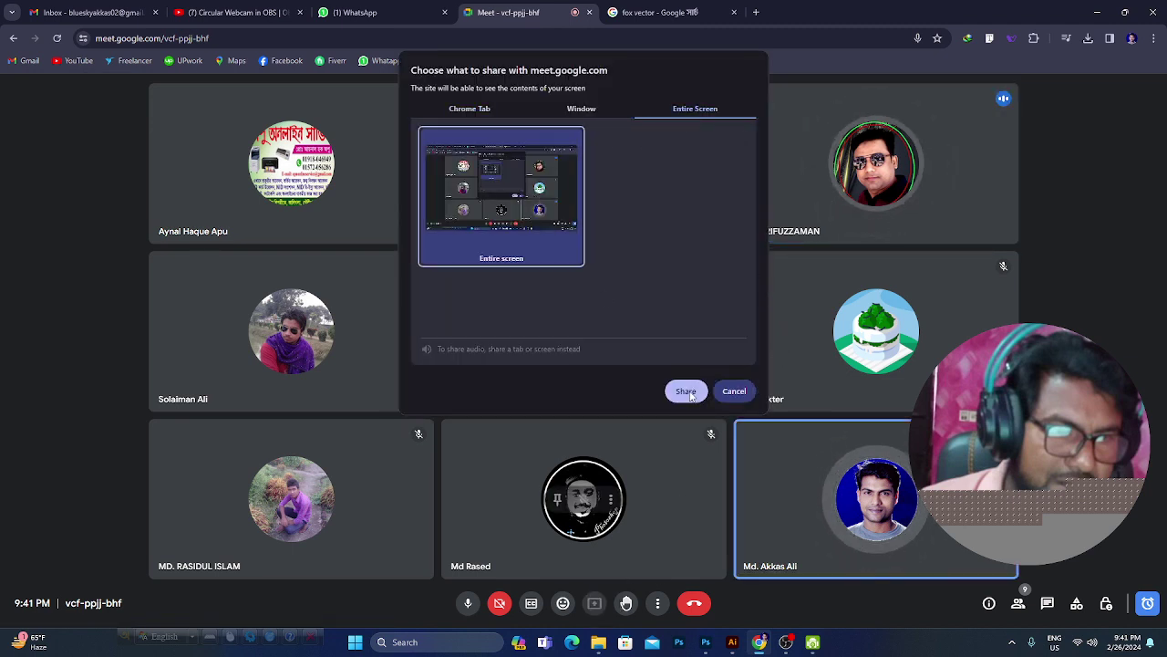
left_click(684, 392)
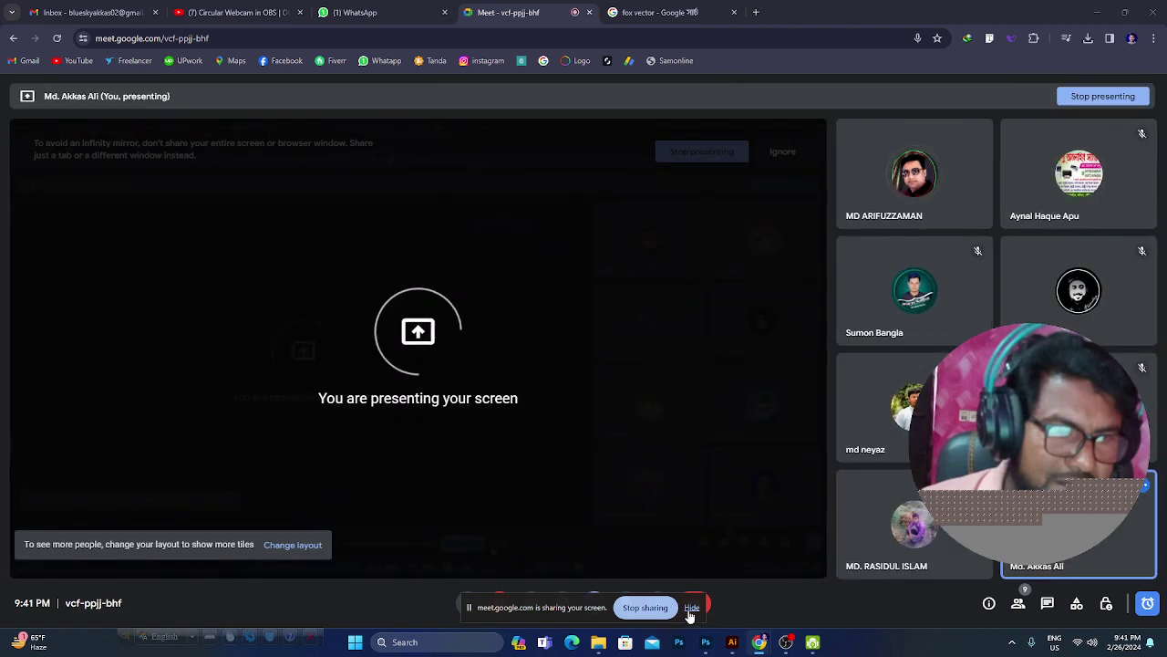
left_click(692, 607)
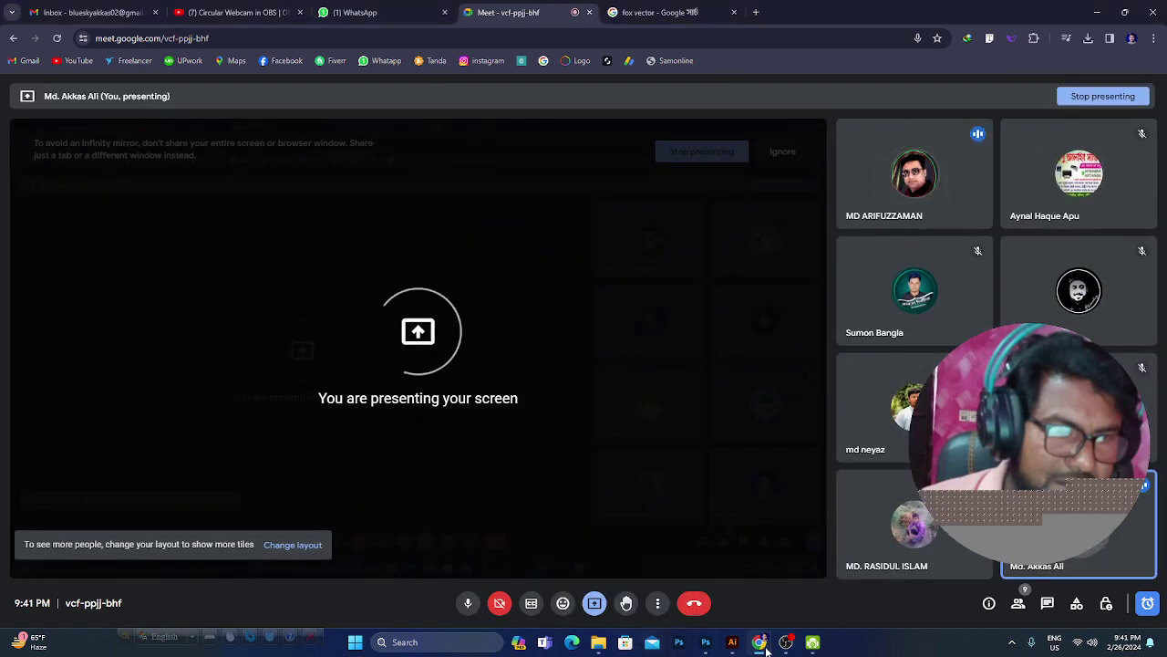
left_click(732, 642)
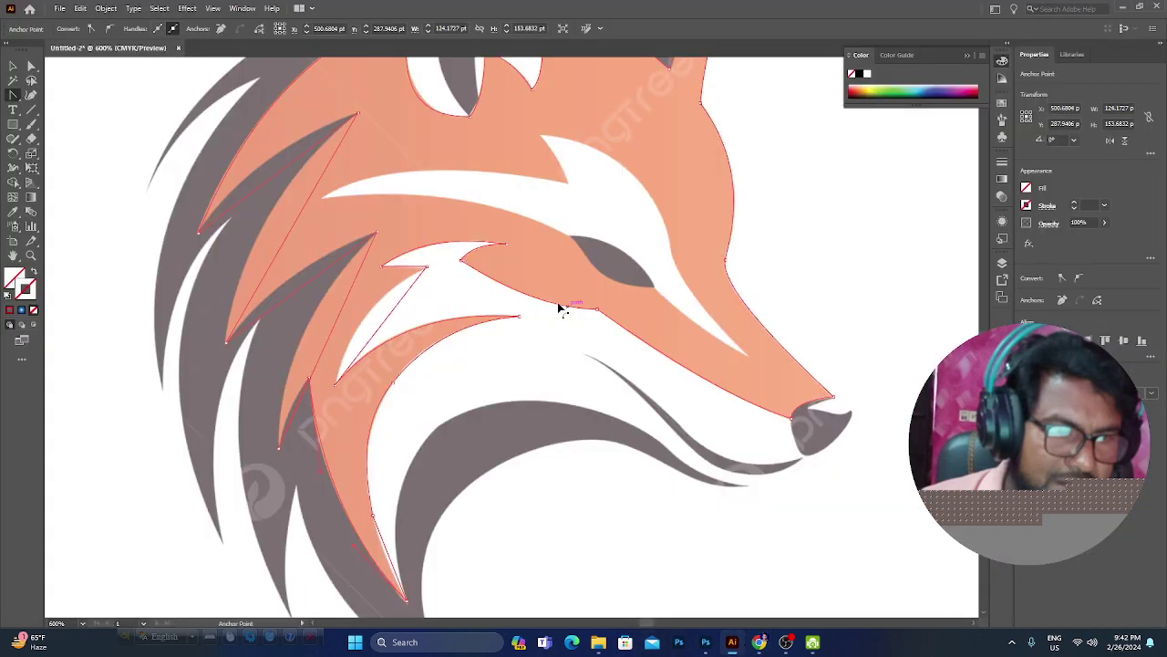
Step: Curve the upper cheek tuft edge and reselect the fox outline around the left spikes
left_click_drag(387, 321, 372, 317)
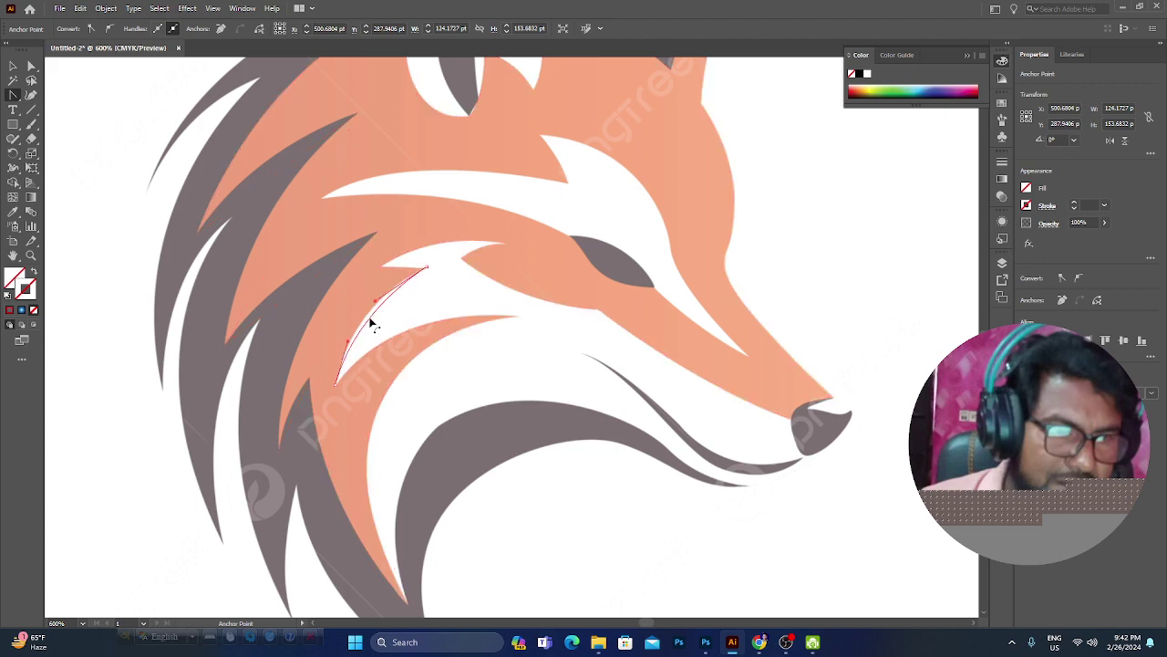
left_click(398, 343, "ctrl")
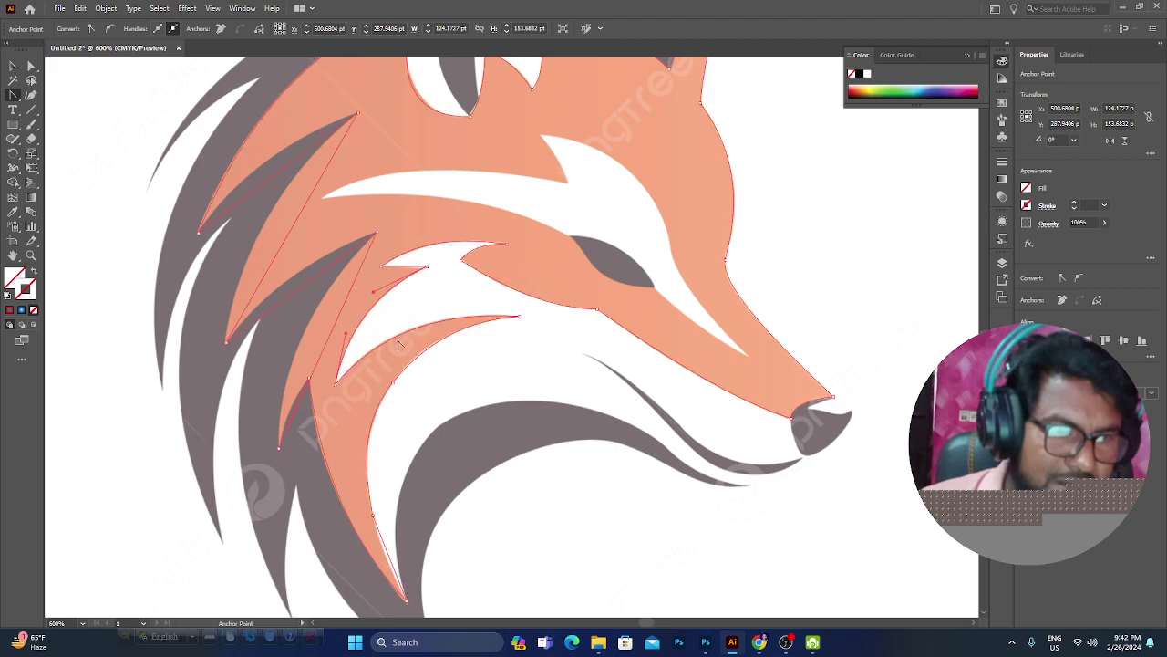
left_click(317, 335, "ctrl")
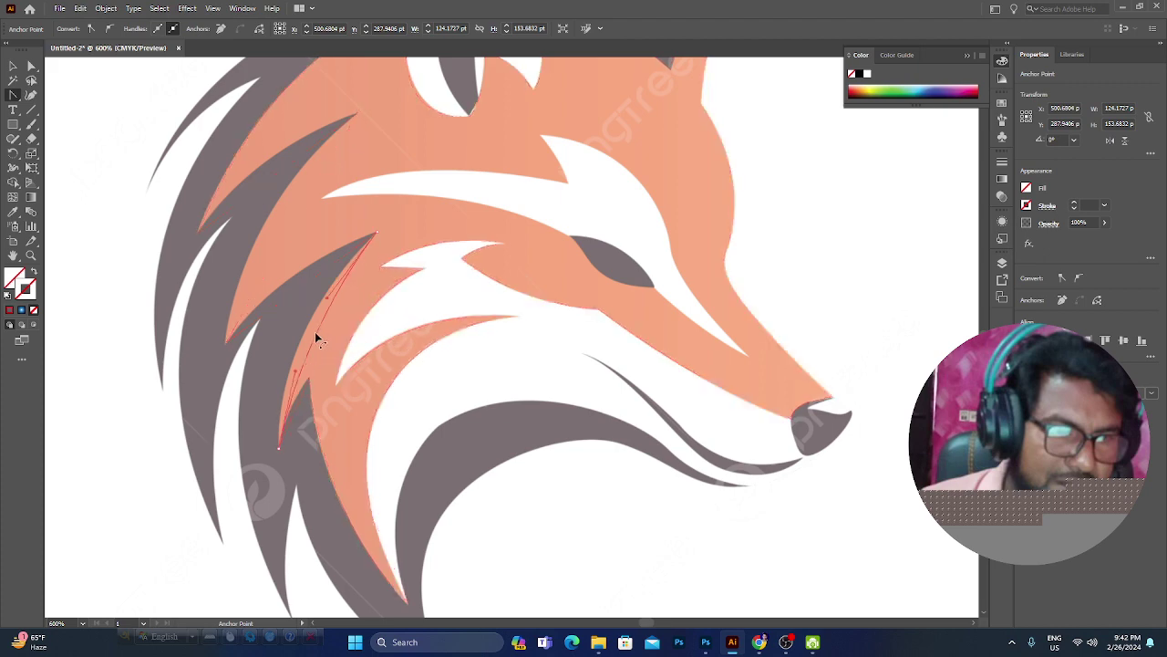
left_click(296, 410, "ctrl")
left_click(298, 408, "ctrl+shift")
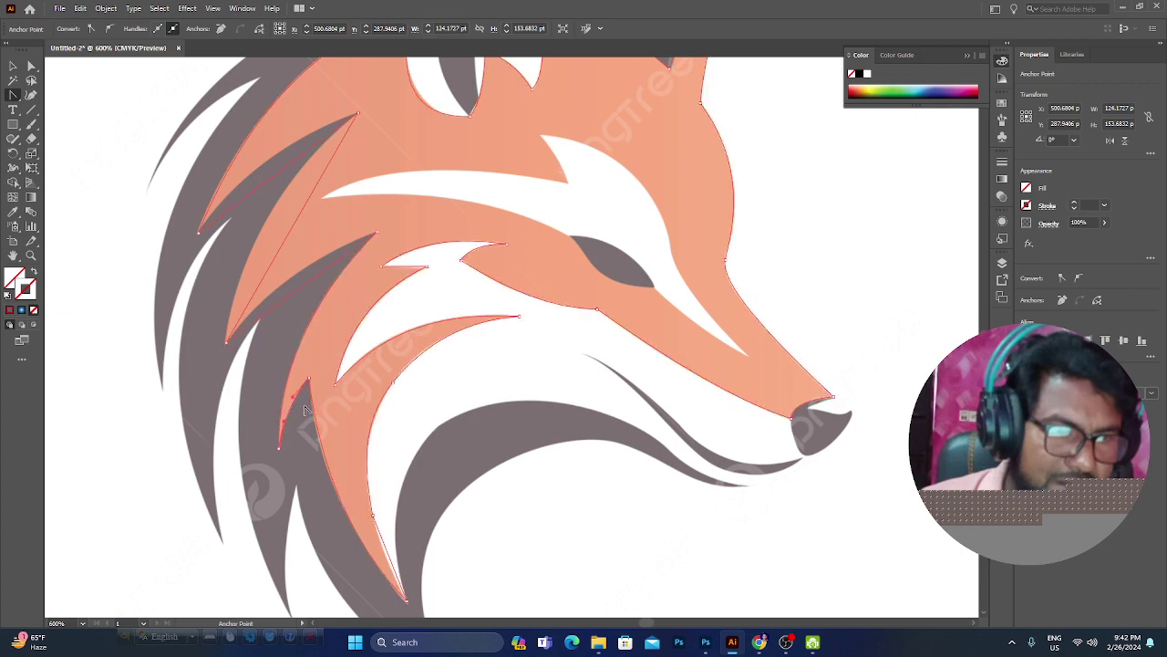
left_click(296, 271, "ctrl")
left_click(322, 257, "ctrl+shift")
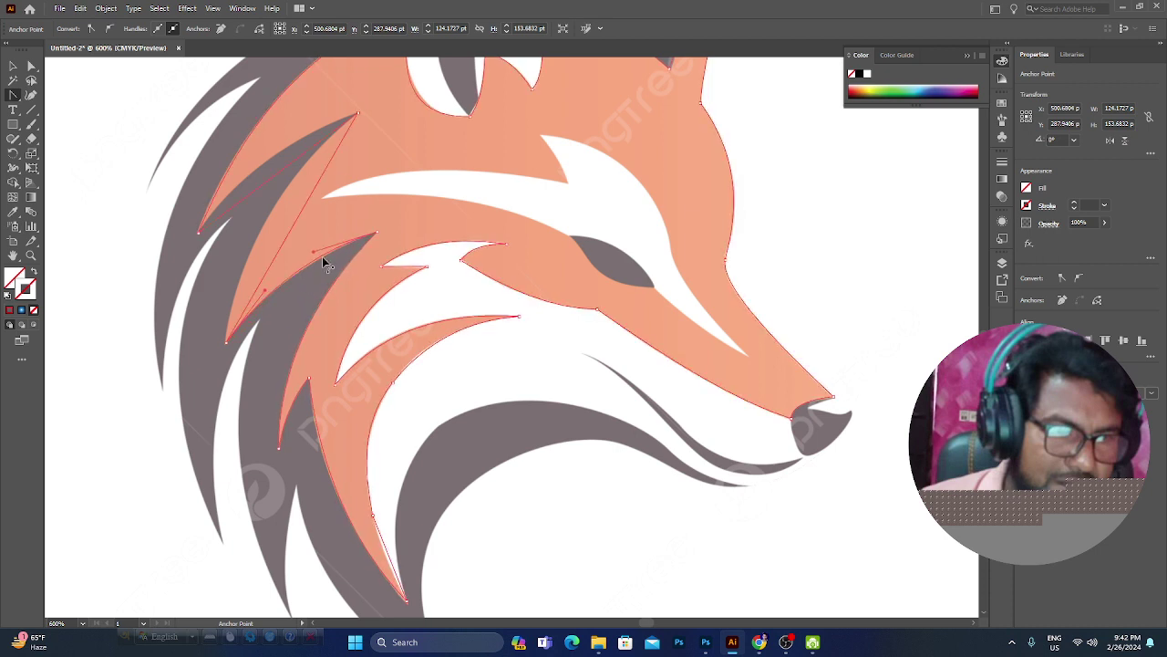
left_click(271, 226, "ctrl")
Step: Fine-tune the cheek curve handle and reselect the fox outline at the lower neck
scroll(283, 236, "up", 2)
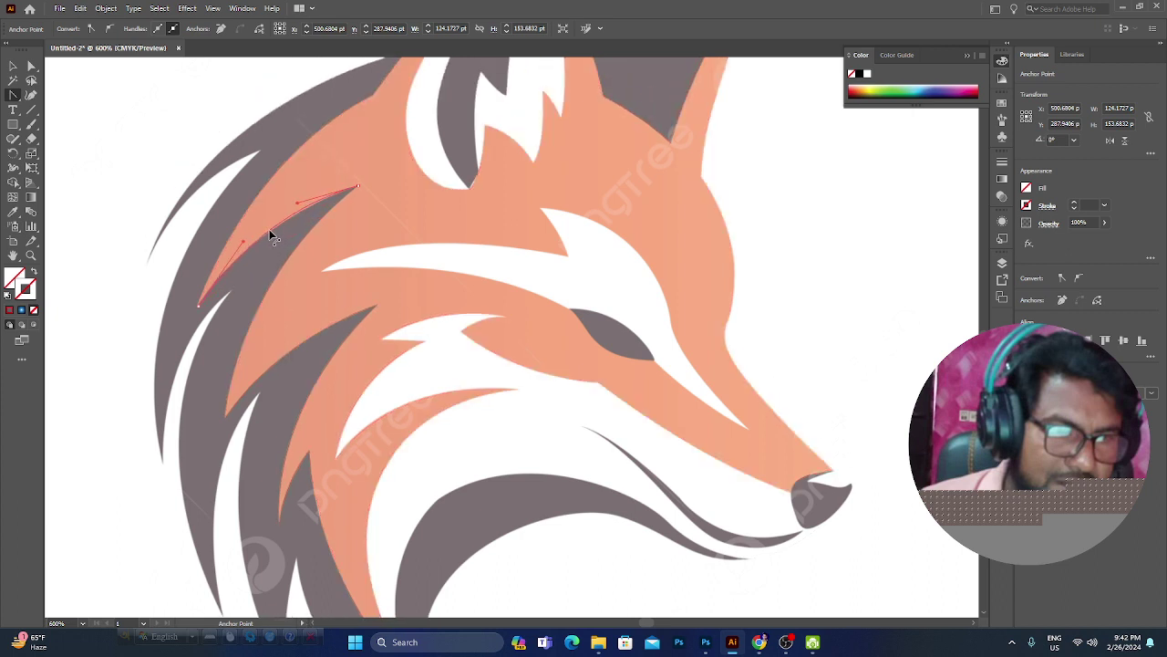
scroll(445, 208, "up", 2)
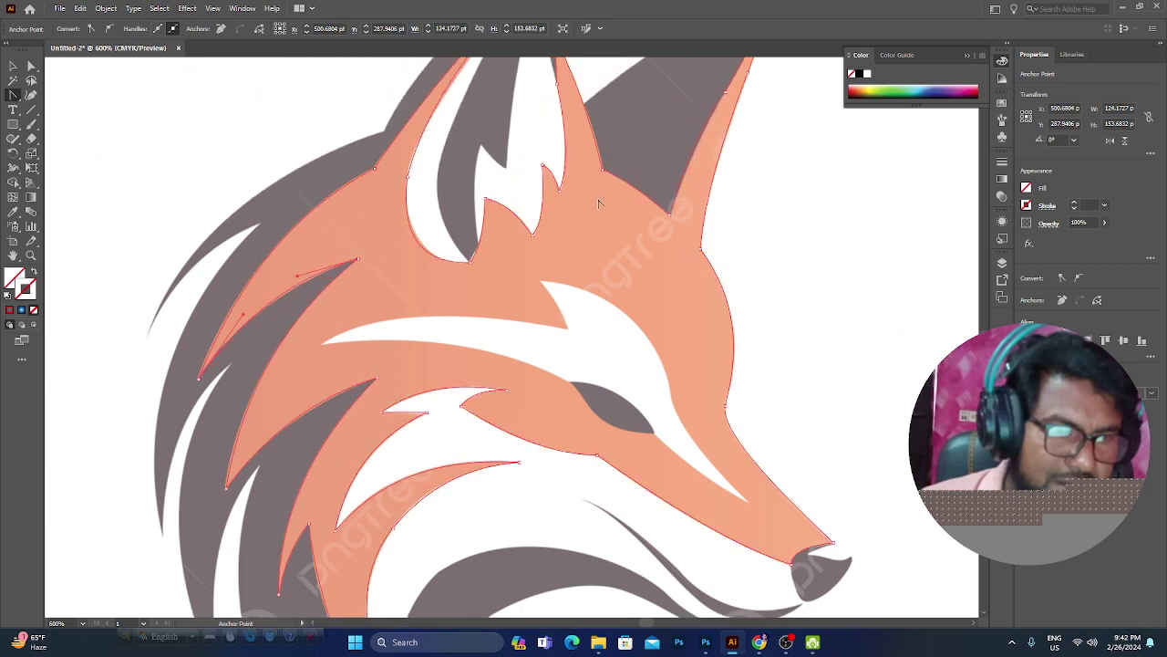
scroll(599, 203, "up", 2)
scroll(599, 202, "up", 2)
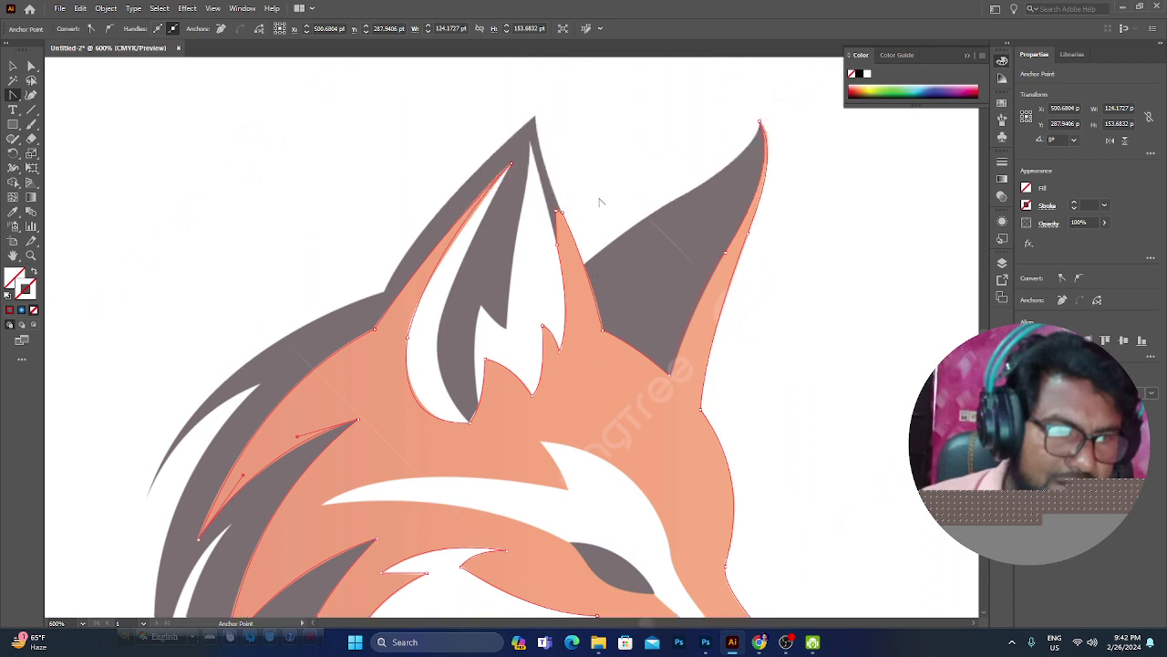
scroll(600, 202, "down", 2)
scroll(611, 217, "down", 2)
scroll(630, 237, "down", 2)
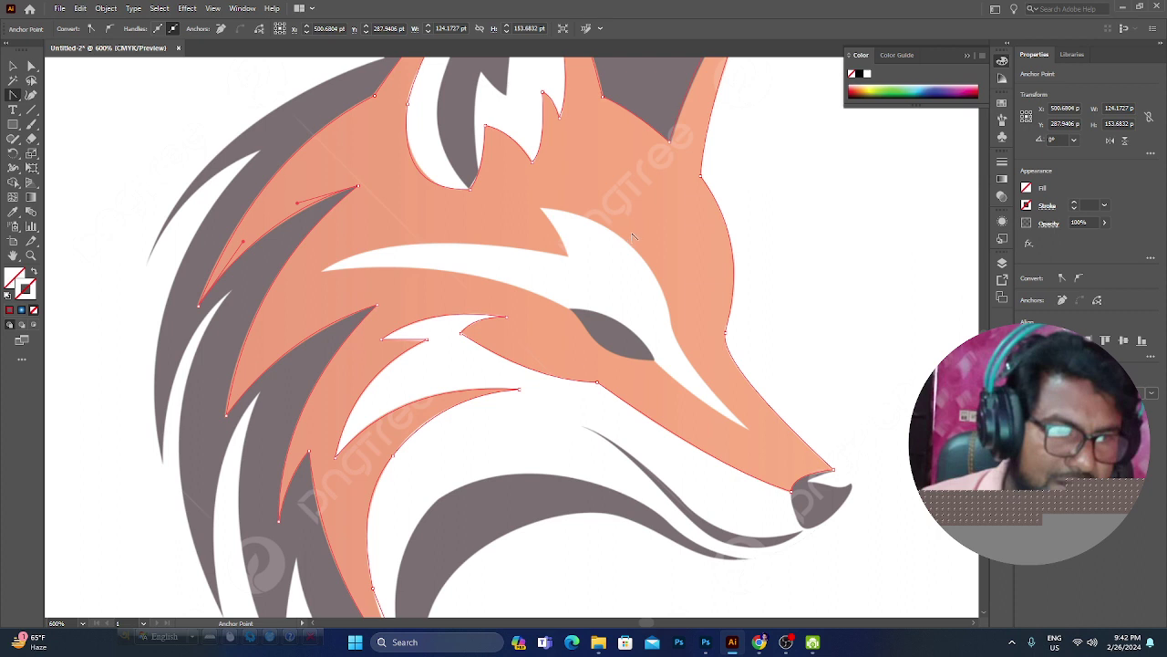
scroll(634, 236, "down", 2)
left_click_drag(633, 236, 634, 236)
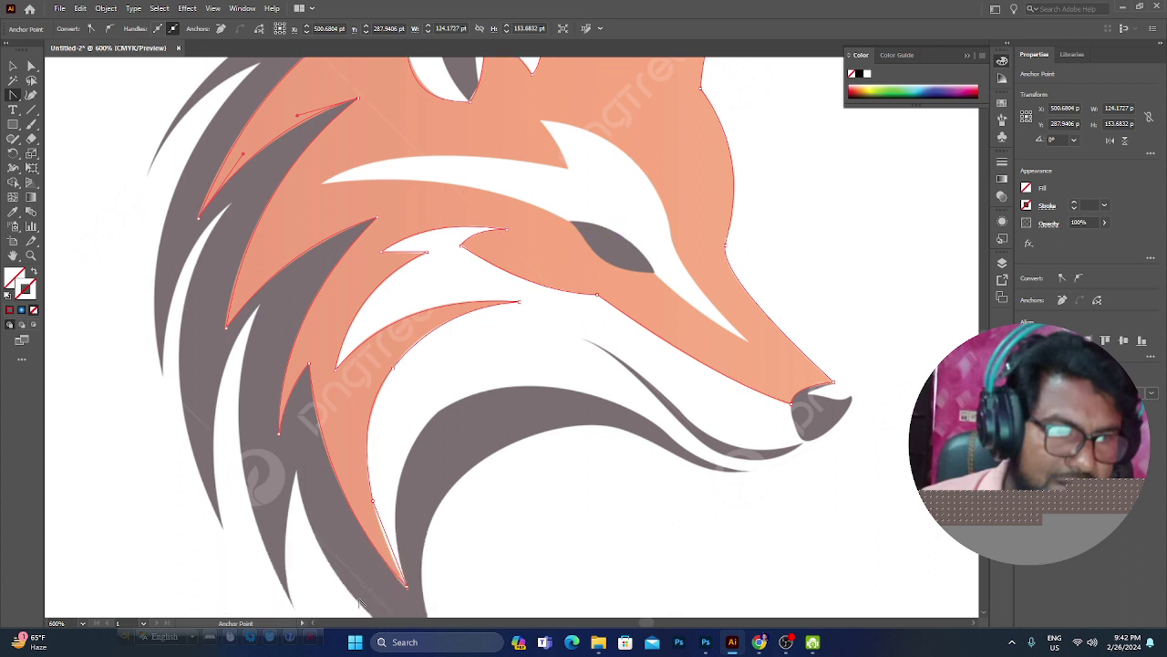
left_click(387, 540)
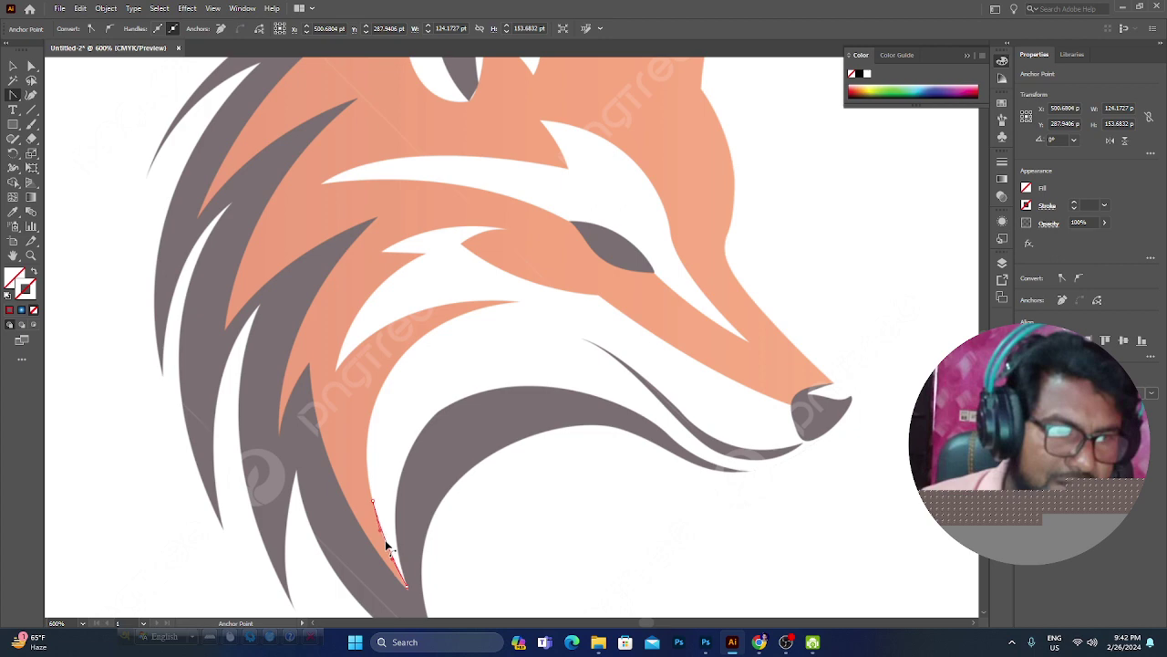
left_click(387, 545)
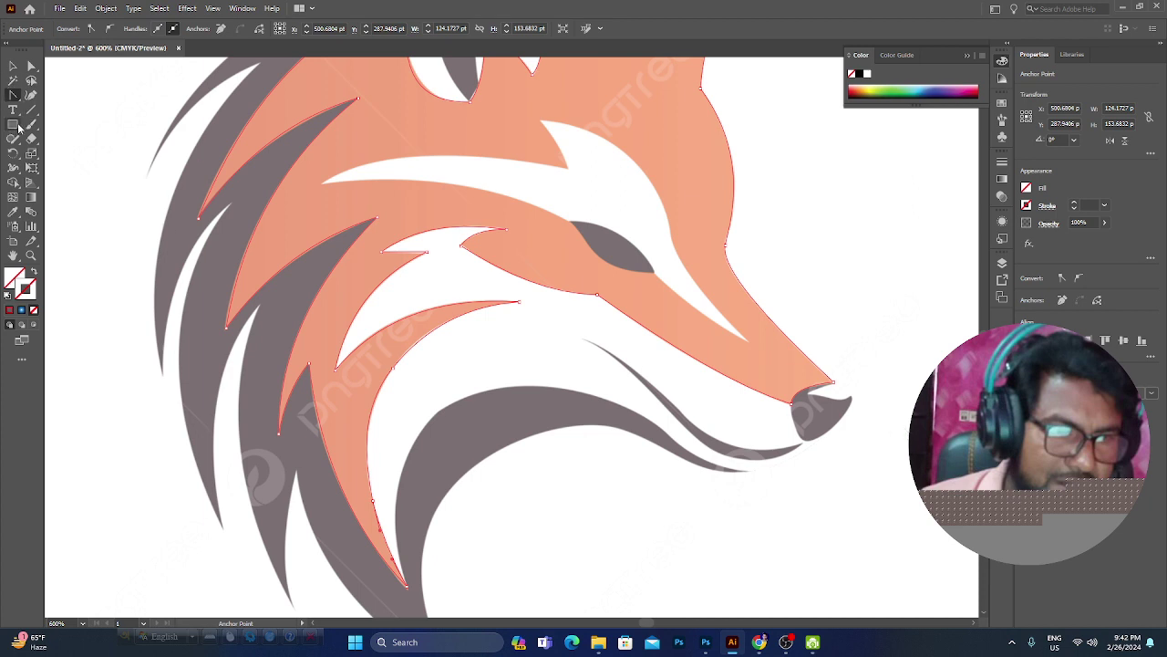
Step: Deselect the fox path, switch to the Pen Tool (P), and pan to the lower face
left_click(867, 229)
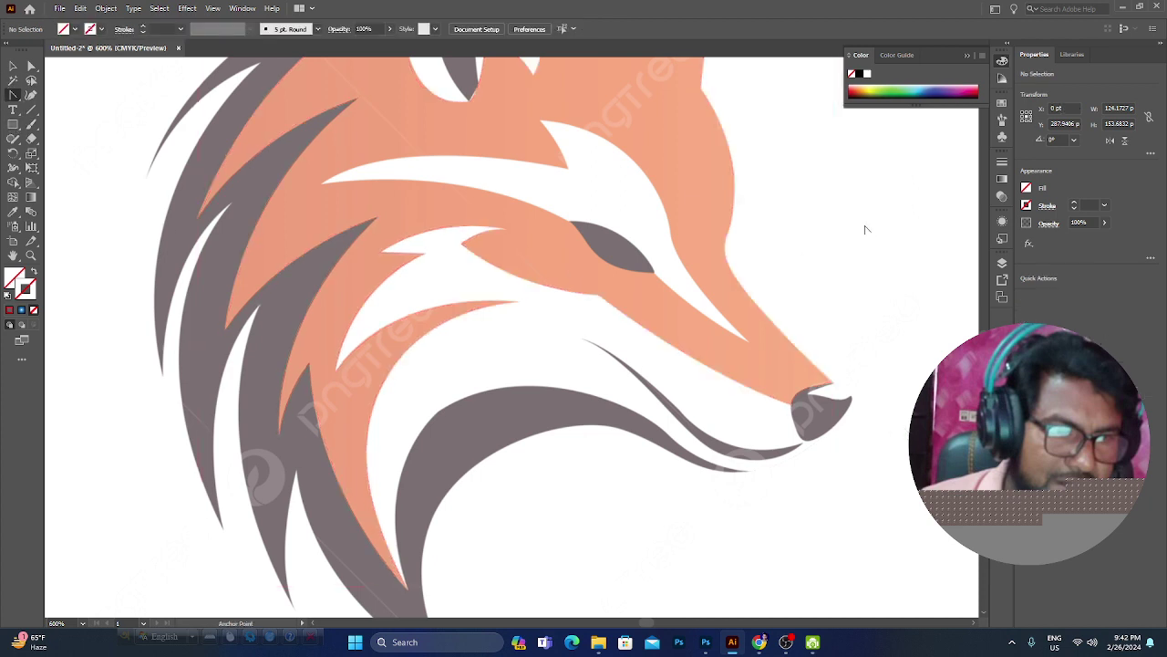
left_click(11, 95)
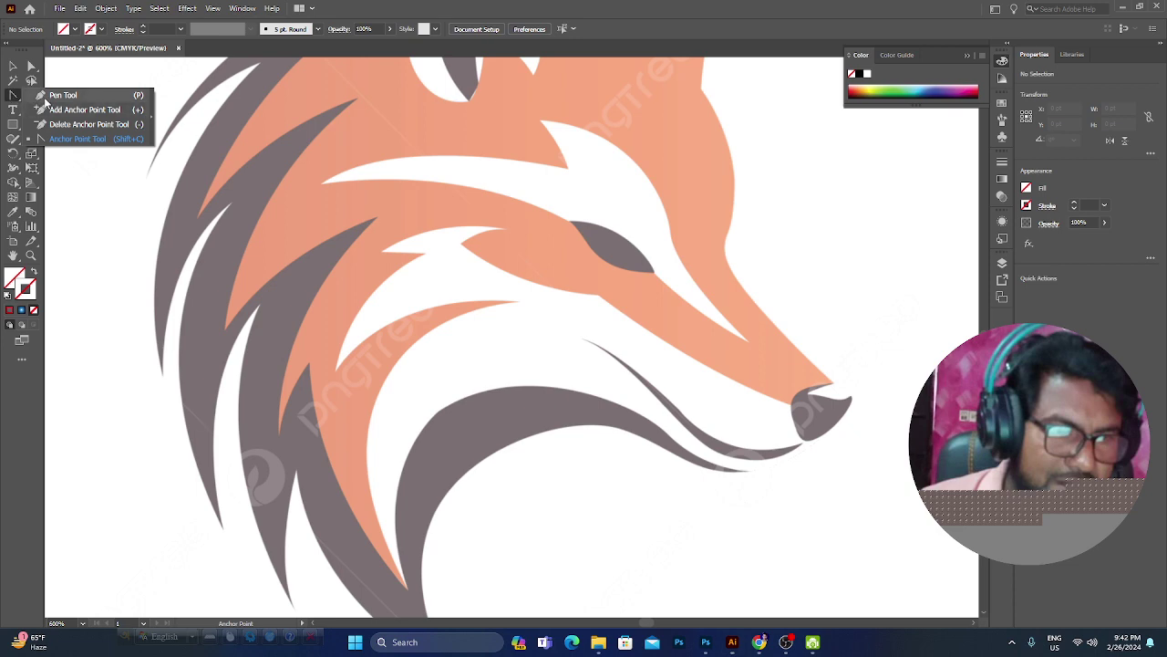
left_click(55, 95)
left_click_drag(673, 420, 698, 353)
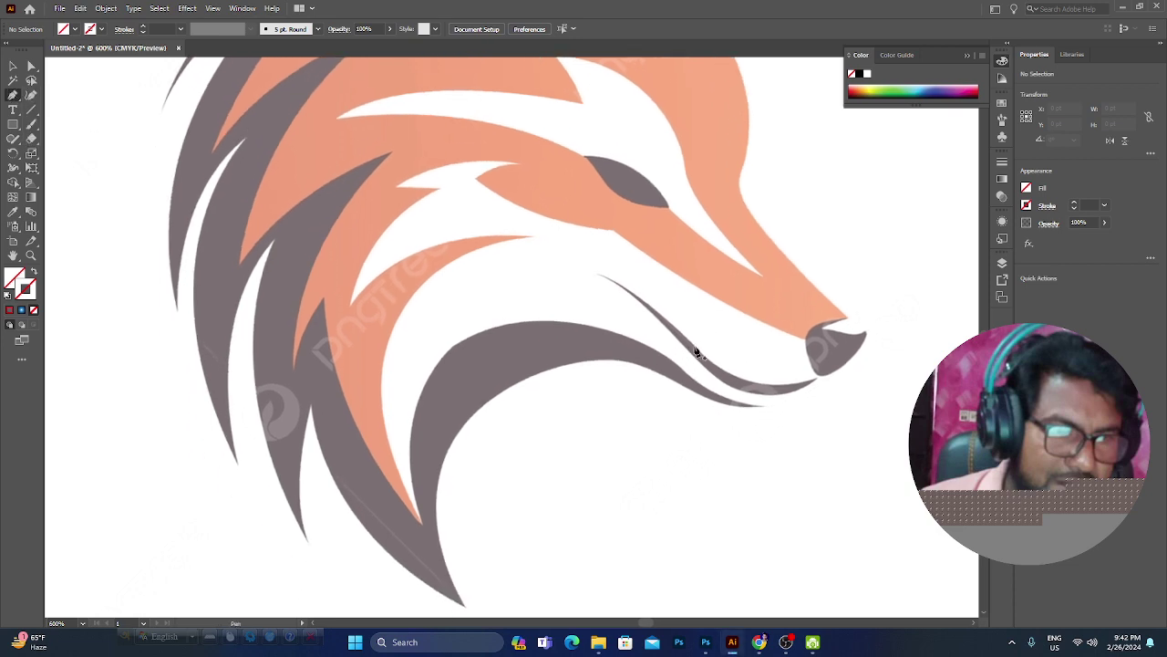
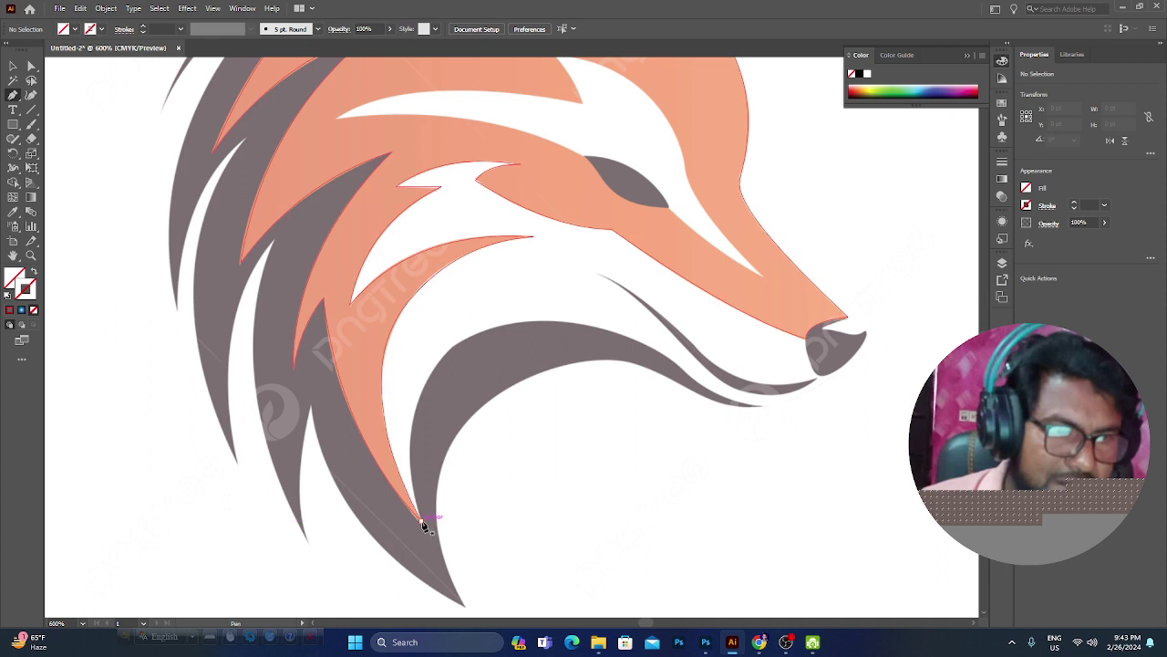
Step: Trace curved Pen anchors along the grey jaw's lower edge toward the nose
left_click(424, 387)
mouse_move(500, 327)
left_mouse_down()
mouse_move(667, 361)
mouse_move(689, 380)
mouse_move(781, 408)
mouse_move(818, 386)
mouse_move(803, 395)
left_mouse_up()
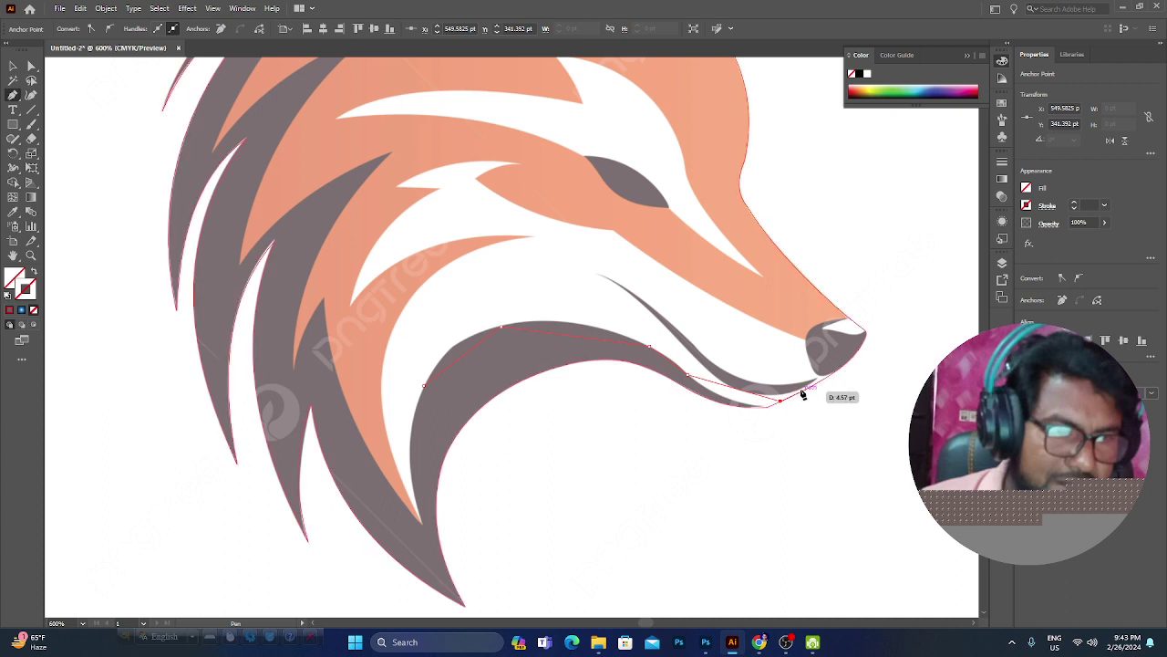
left_click_drag(804, 395, 818, 384)
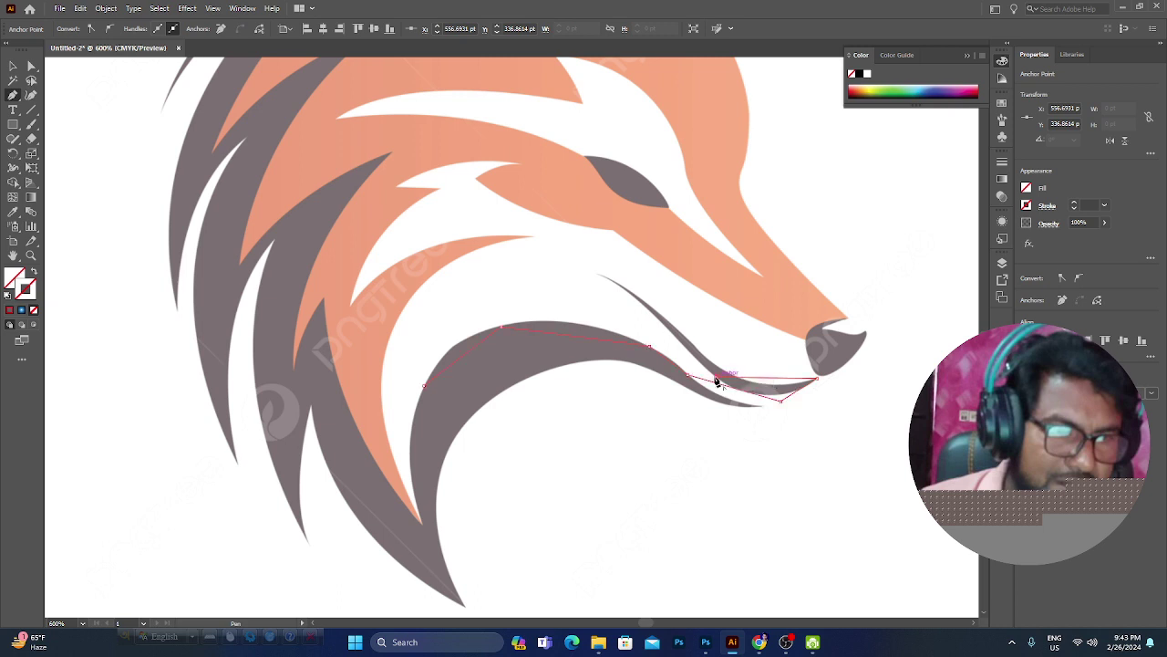
mouse_move(717, 378)
left_mouse_down()
mouse_move(597, 273)
mouse_move(690, 340)
left_mouse_up()
mouse_move(816, 378)
left_mouse_down()
mouse_move(798, 388)
mouse_move(818, 379)
left_mouse_up()
left_click_drag(806, 337, 710, 328)
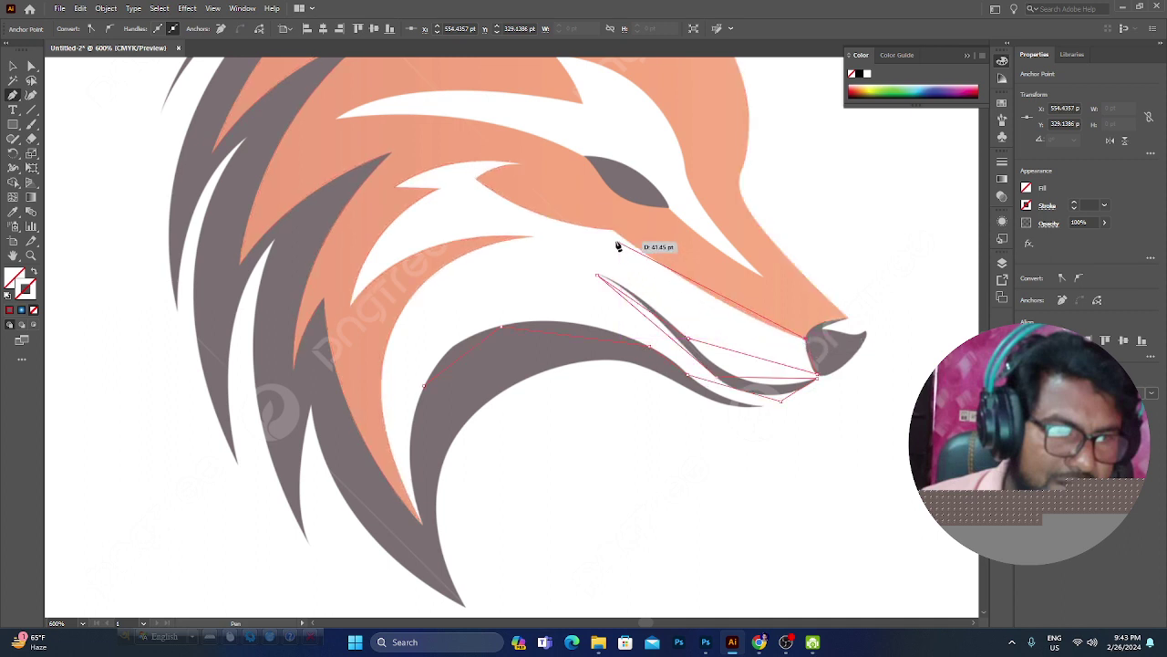
mouse_move(611, 228)
left_mouse_down()
mouse_move(488, 187)
mouse_move(508, 197)
left_mouse_up()
Step: Undo the two extra segments running to the nose and deselect the jaw path
key("ctrl+z")
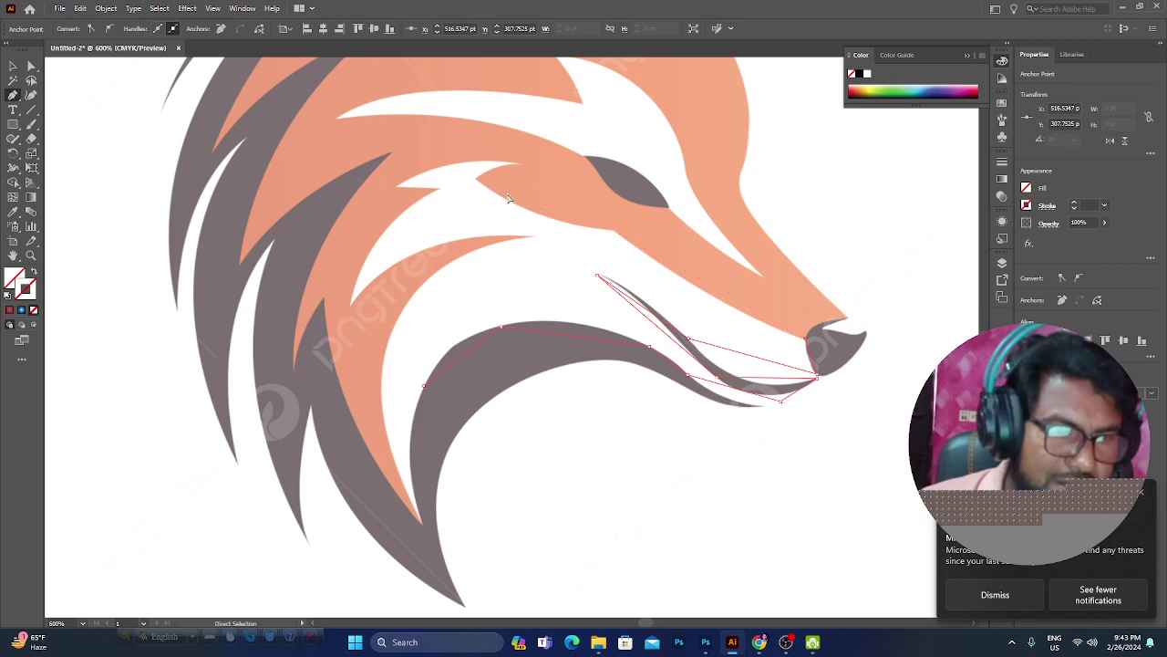
key("ctrl+z")
key("ctrl+z")
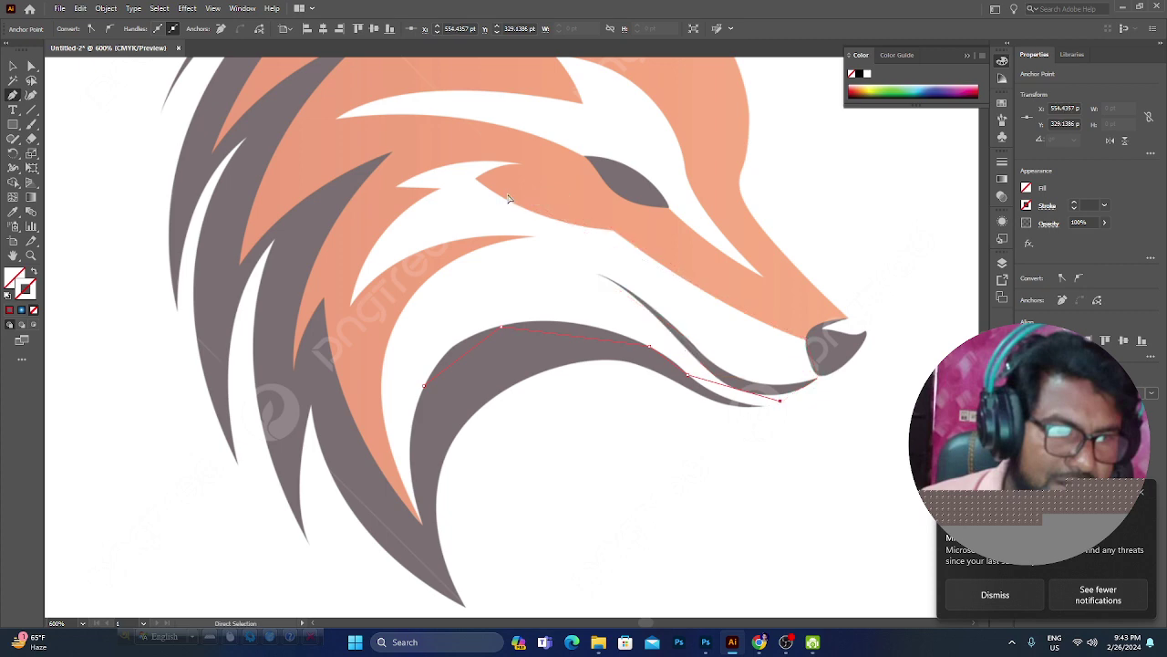
key("ctrl+shift+a")
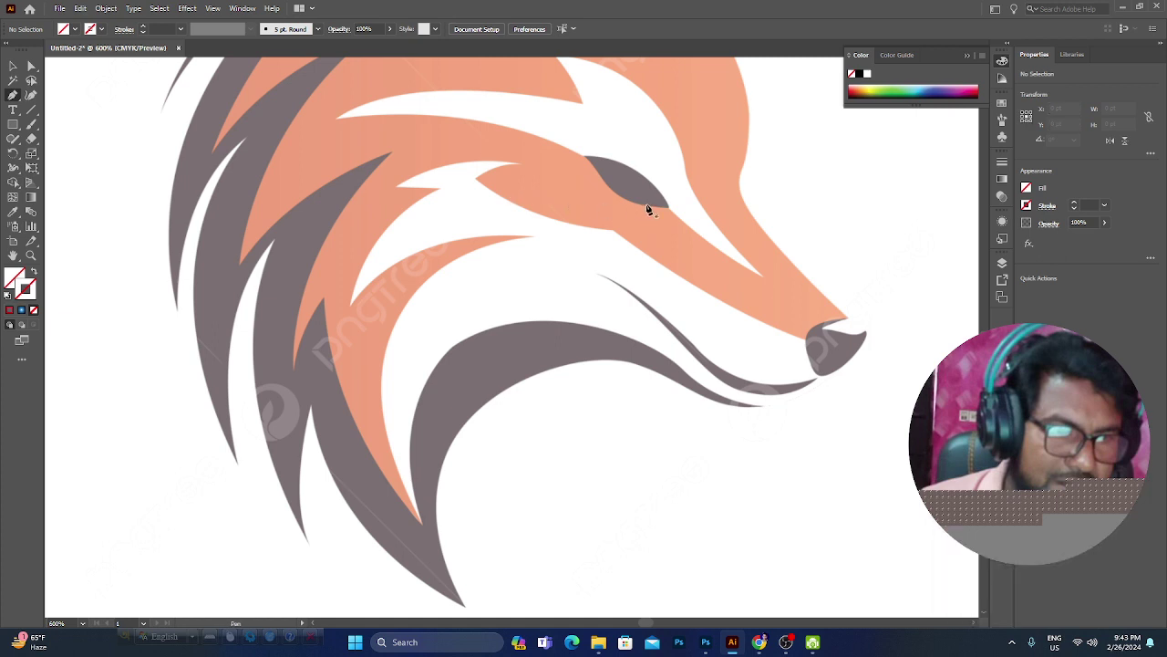
scroll(351, 198, "up", 2)
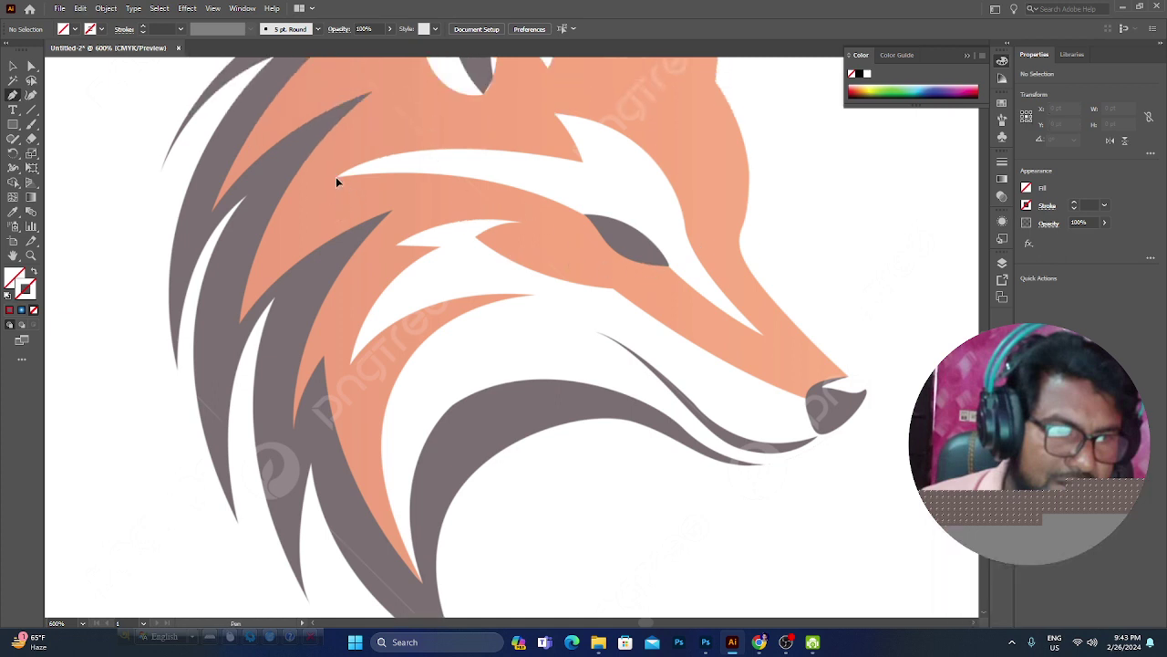
Step: Outline the white patch above the eye with a closed Pen path
left_click(337, 177)
left_click_drag(580, 161, 560, 123)
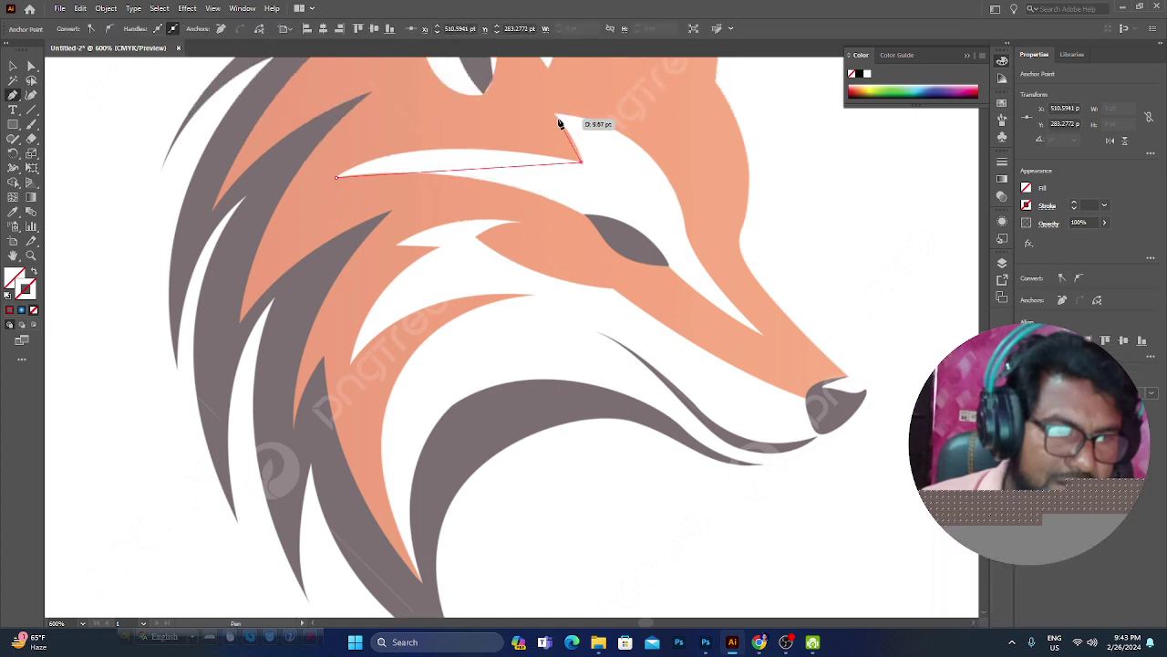
left_click(555, 113)
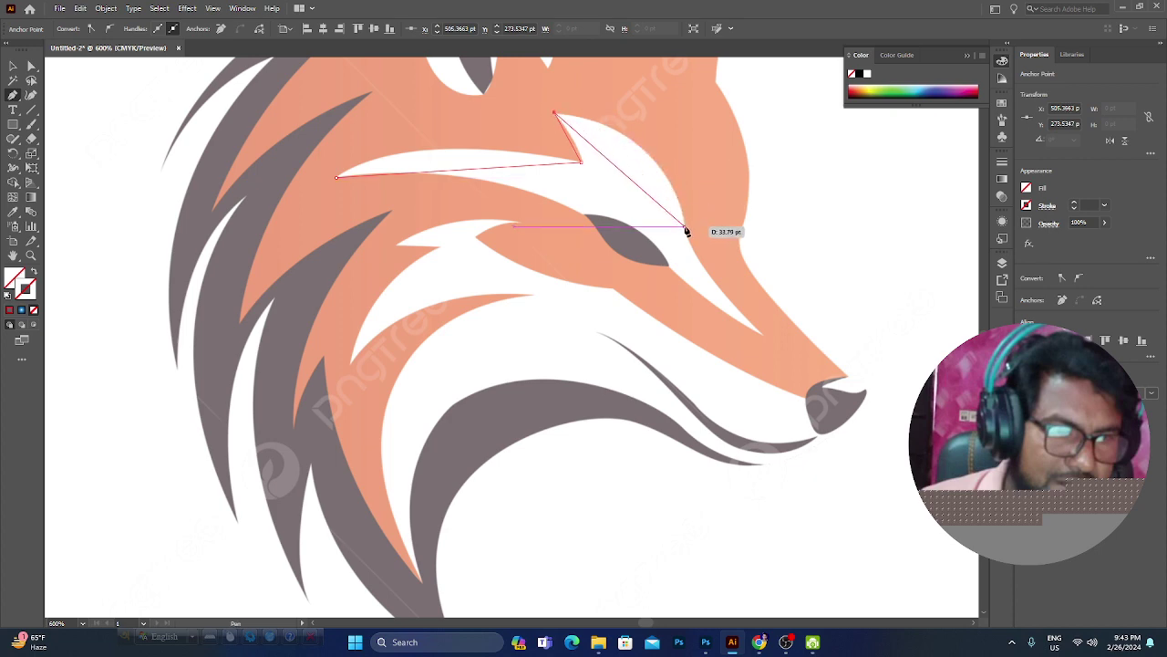
left_click(677, 200)
left_click(690, 244)
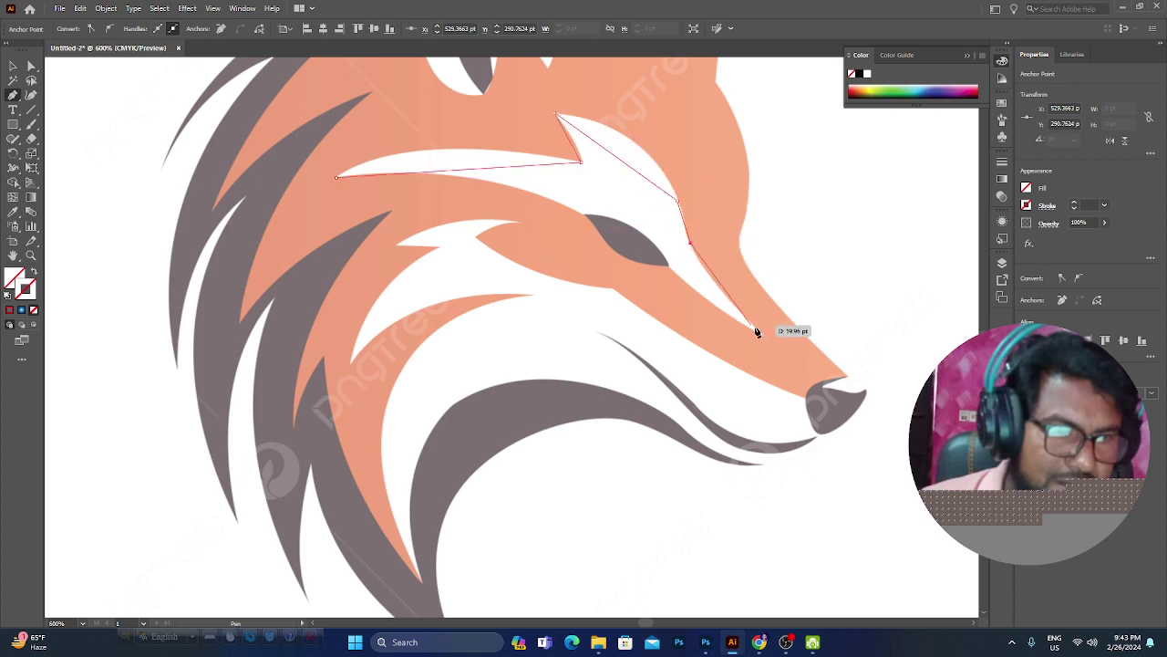
left_click(764, 334)
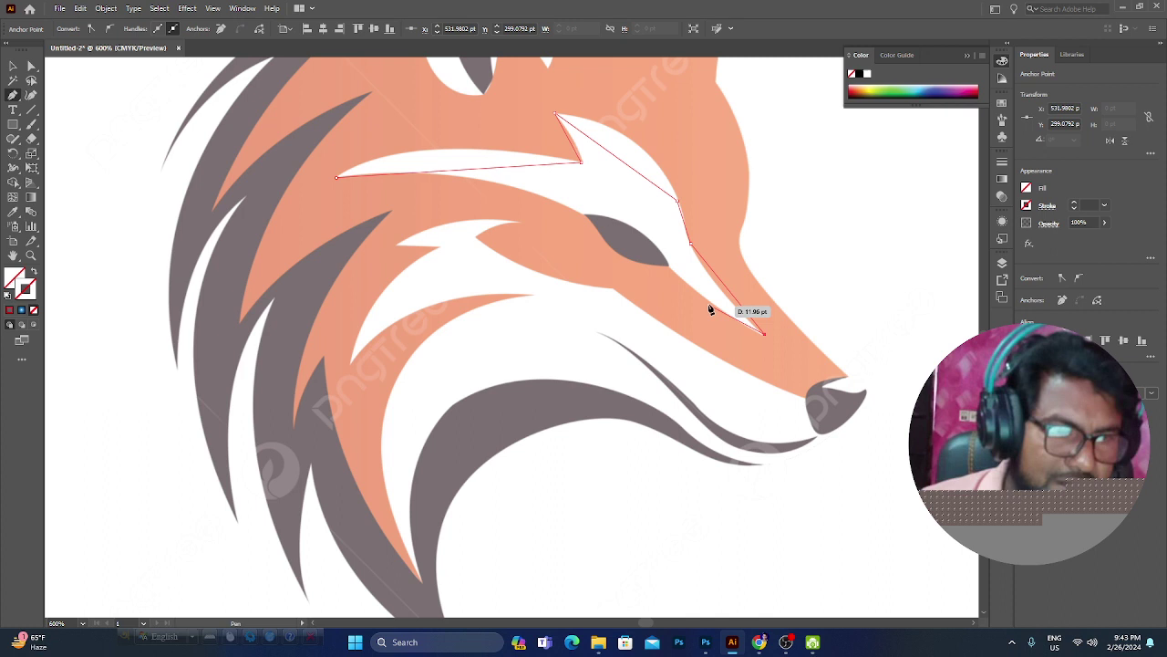
left_click(669, 265)
left_click(582, 212)
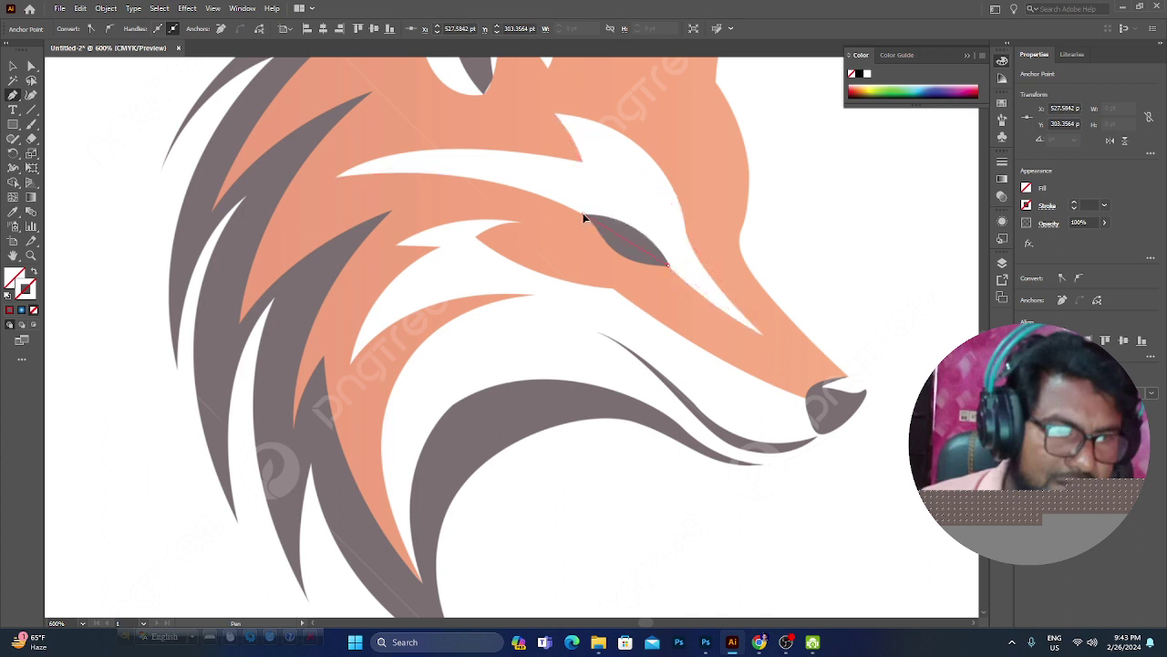
left_click(337, 176)
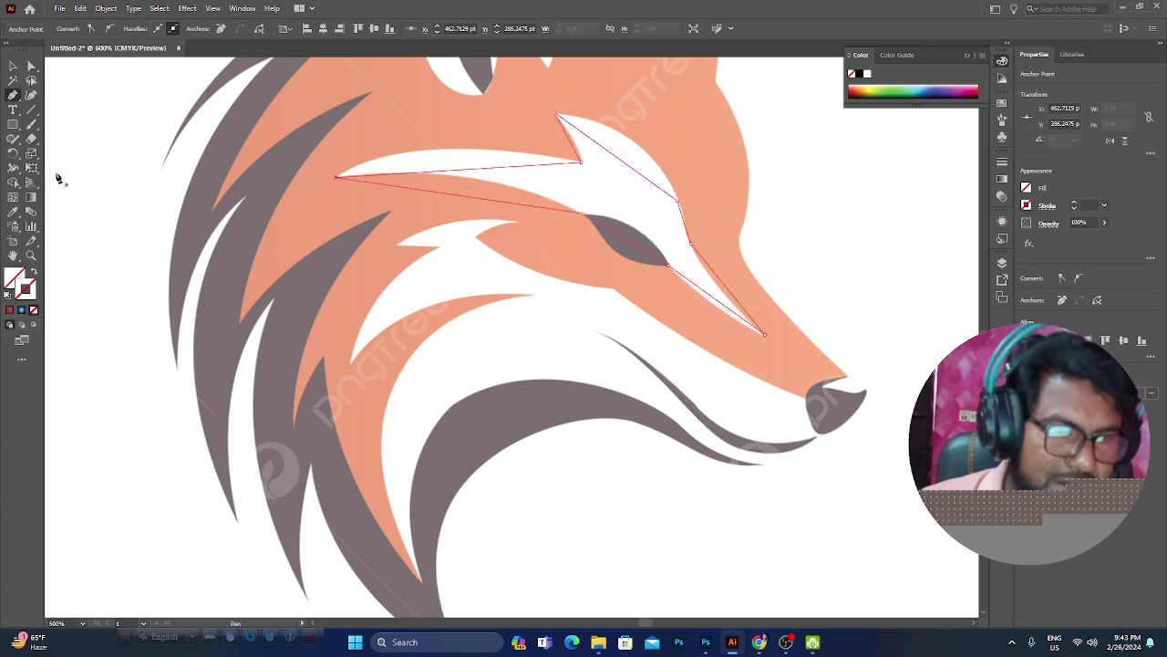
Step: Bend the outline's segments into curves matching the white patch with the Anchor Point tool
left_click_drag(15, 99, 73, 139)
left_click_drag(458, 175, 430, 153)
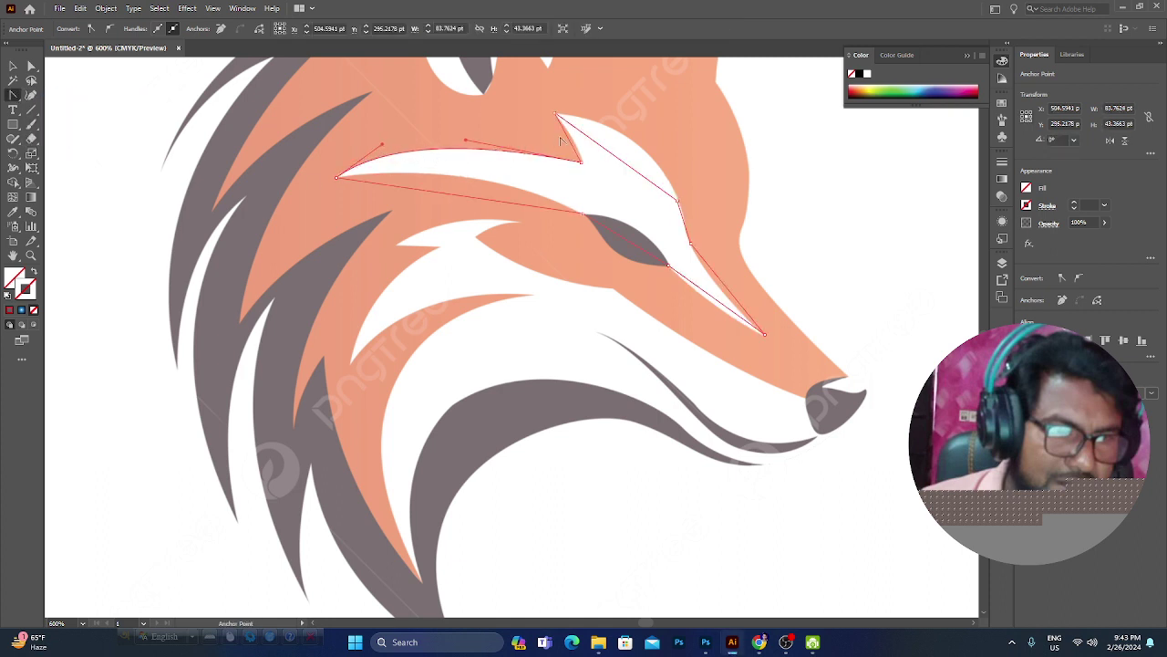
left_click_drag(570, 144, 634, 145)
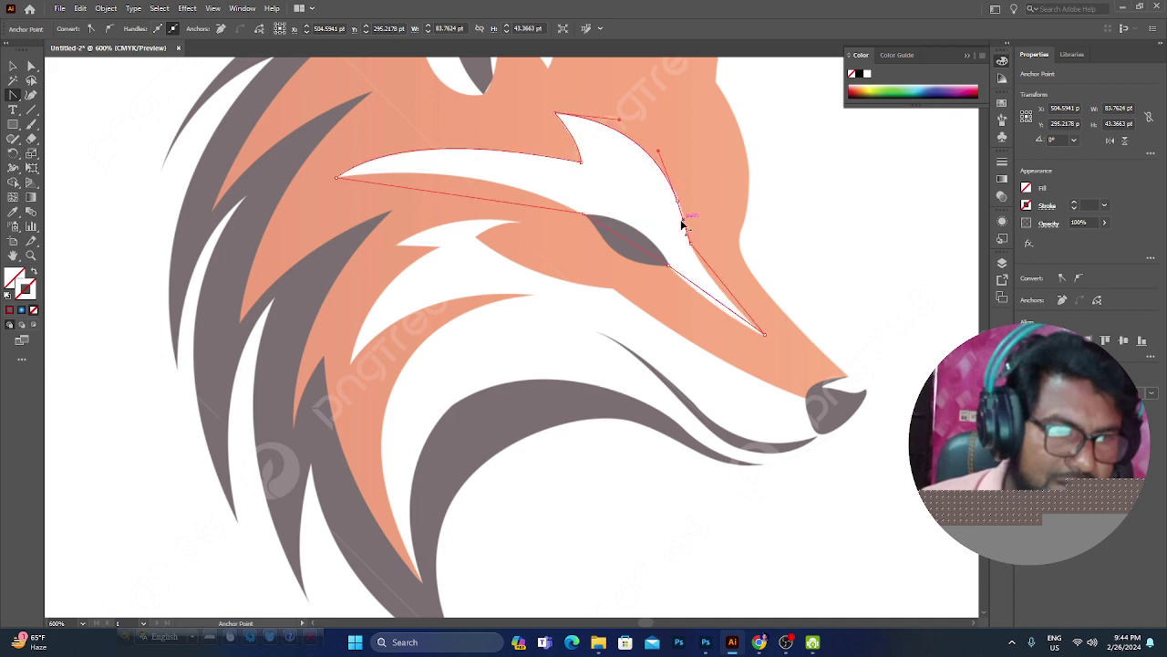
left_click(685, 216)
left_click_drag(703, 289, 711, 306)
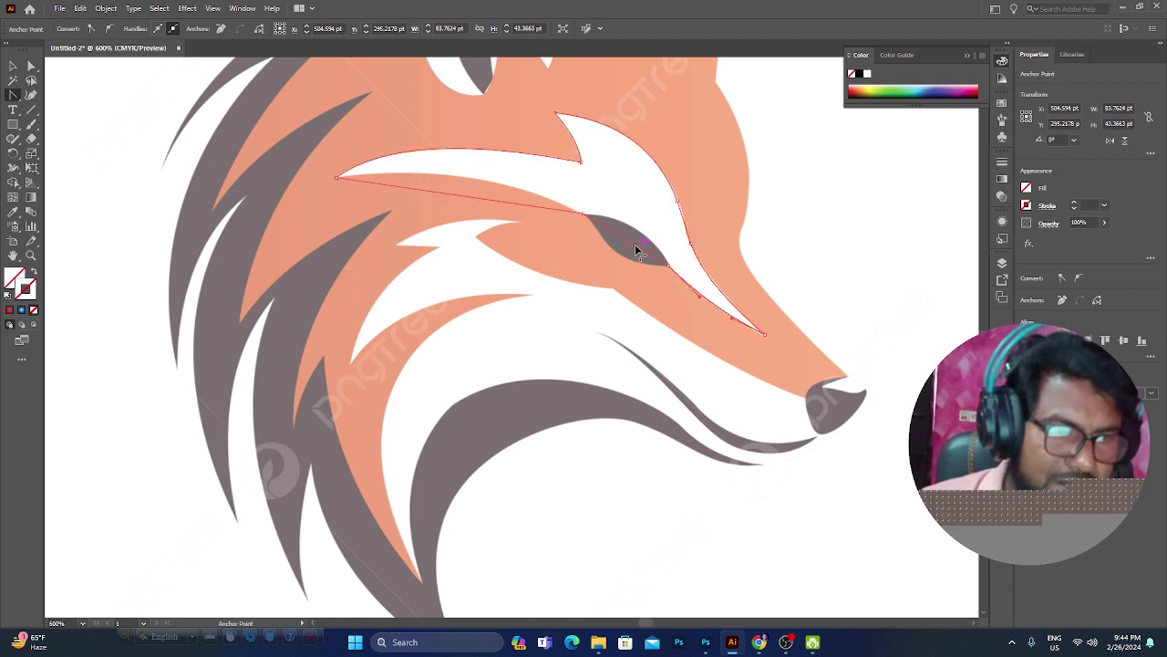
left_click_drag(636, 249, 639, 229)
left_click_drag(498, 202, 486, 179)
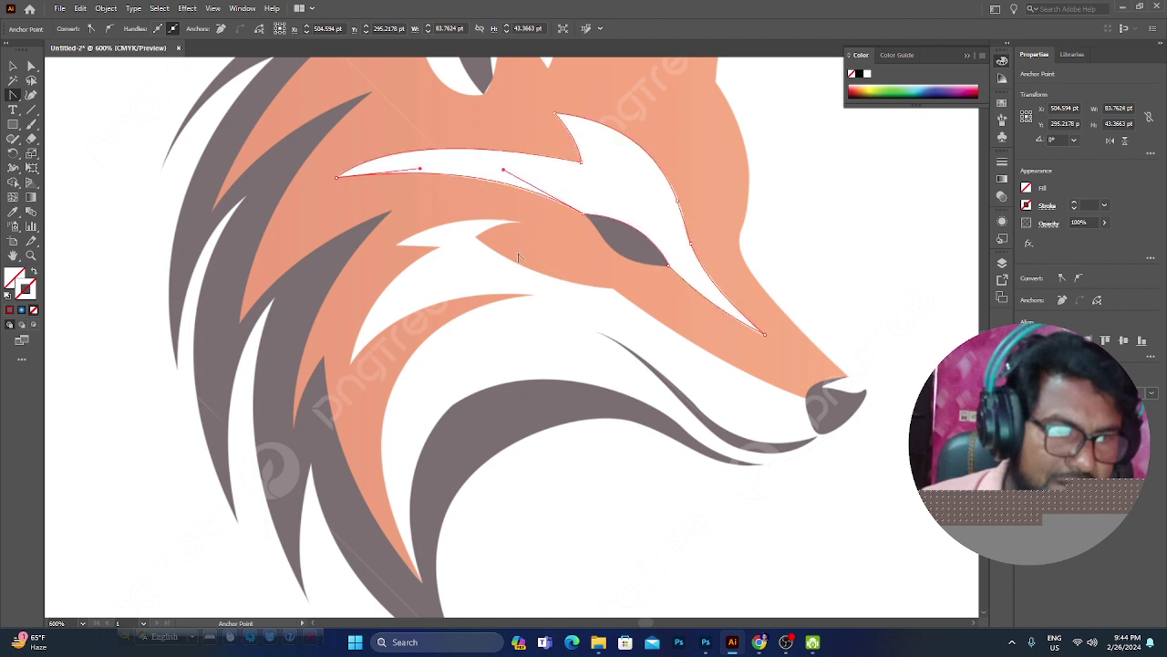
left_click(912, 276, "ctrl")
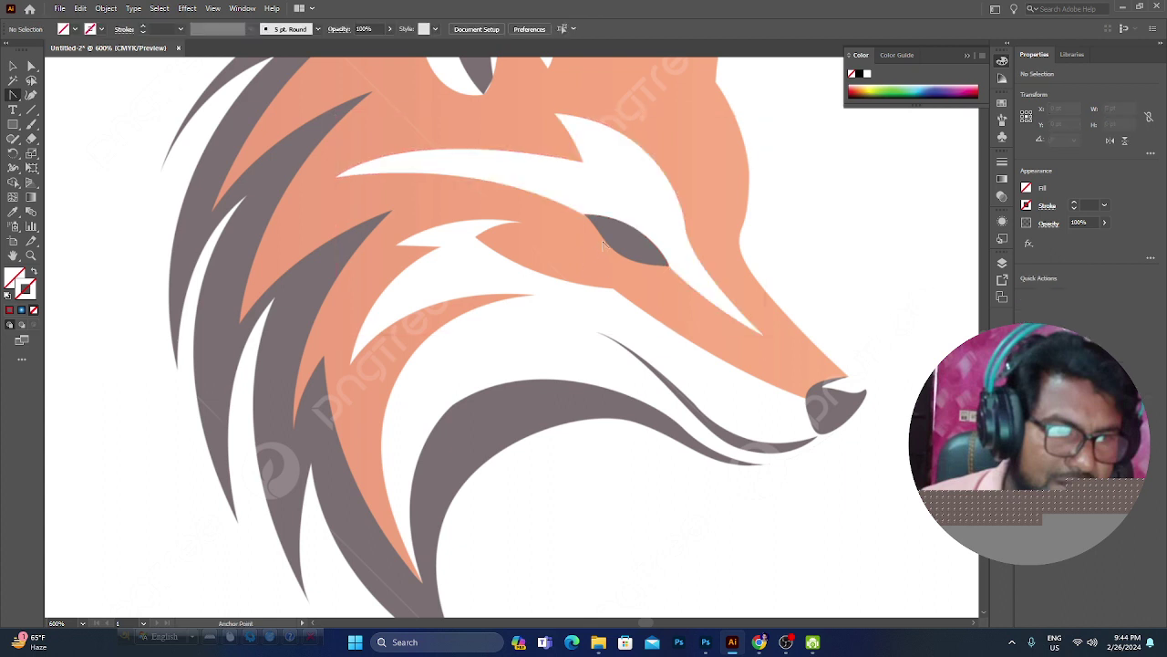
left_click(707, 353)
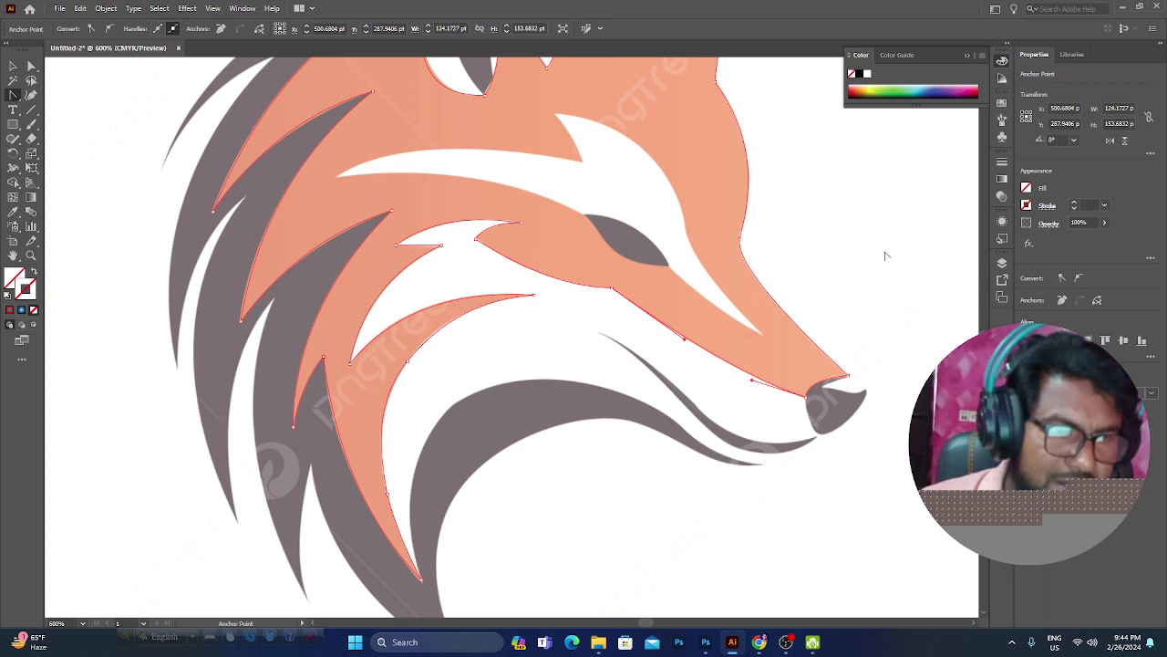
Step: Draw a small curved Pen path over the top of the grey eye, then deselect
key("p")
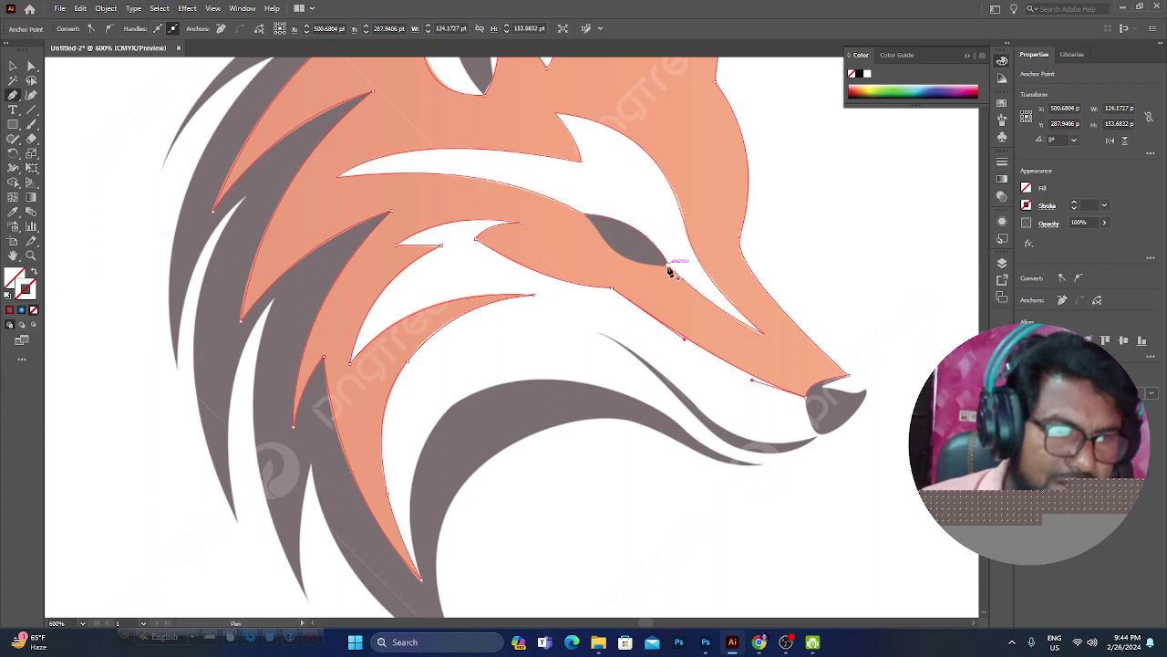
left_click(668, 265)
mouse_move(589, 222)
left_mouse_down()
mouse_move(566, 199)
mouse_move(588, 217)
mouse_move(576, 209)
left_mouse_up()
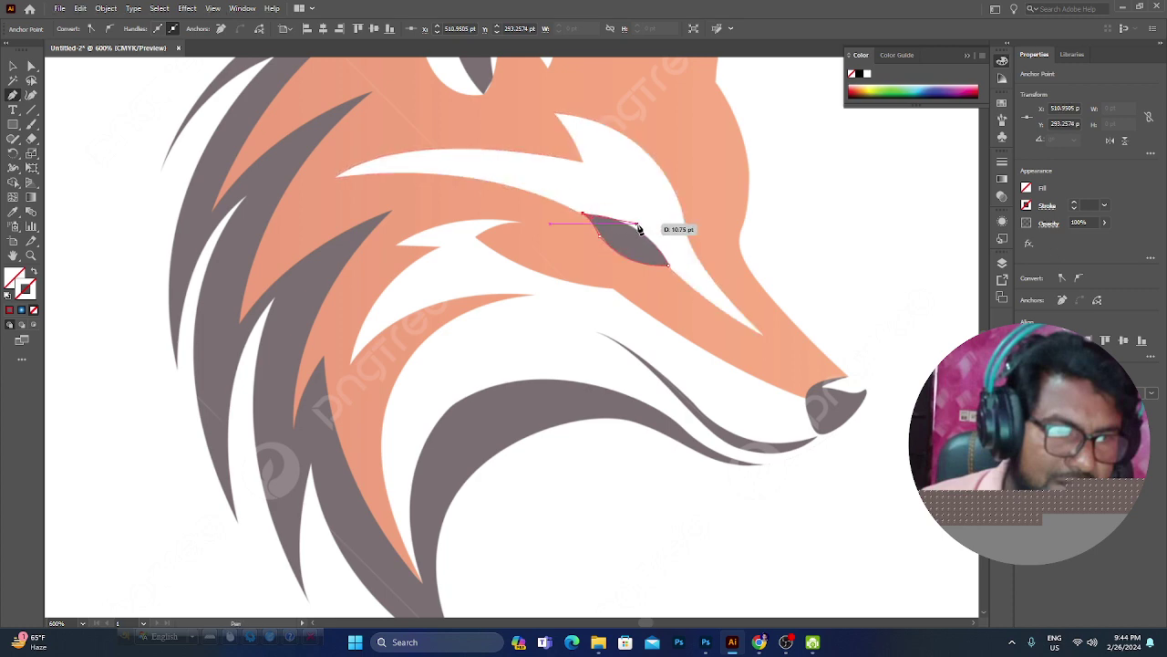
left_click(618, 203)
left_click_drag(661, 219, 684, 263)
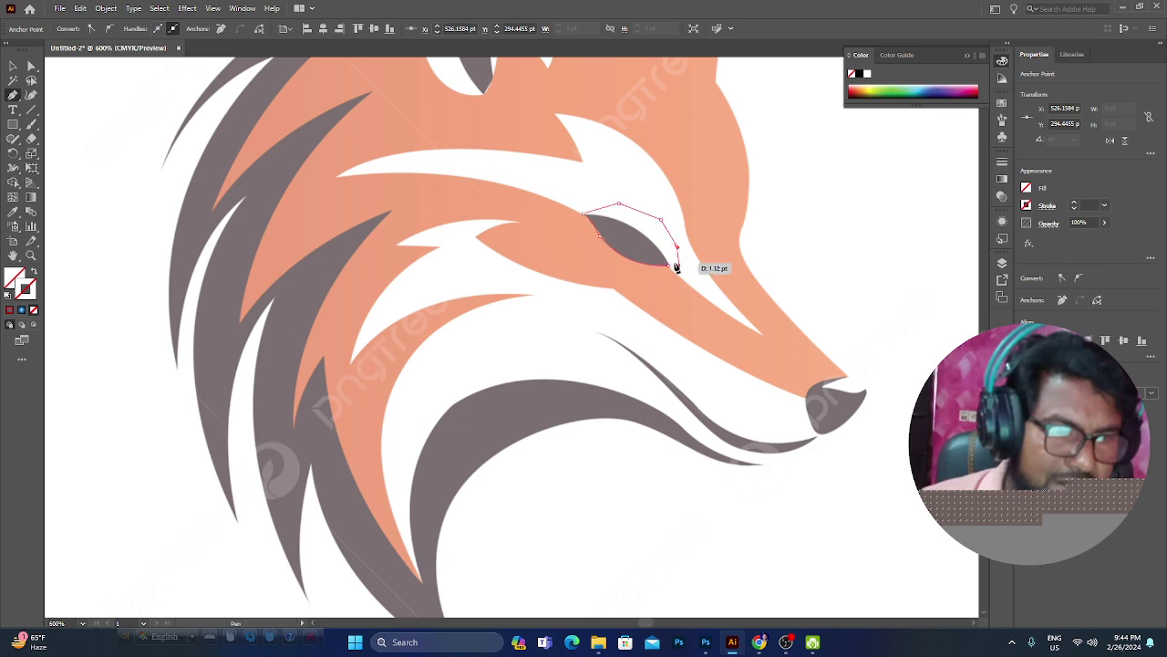
left_click(676, 264)
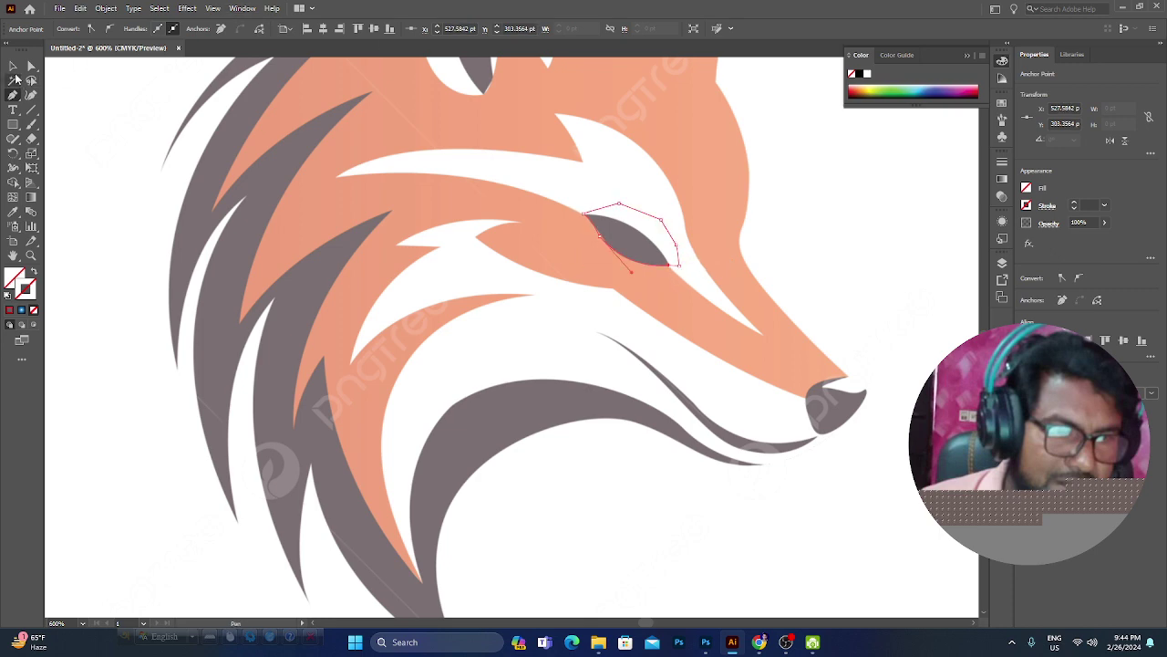
key("v")
left_click(872, 203)
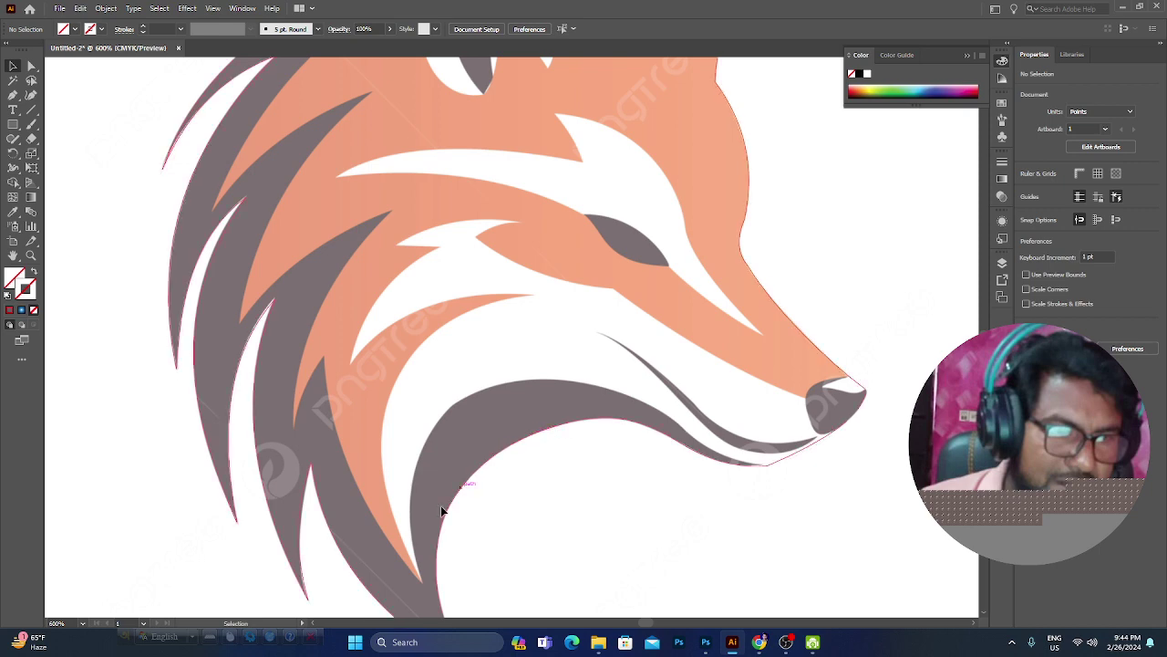
Step: Fill the fox silhouette teal, zoom out to check, then undo back to no fill
left_click(258, 463)
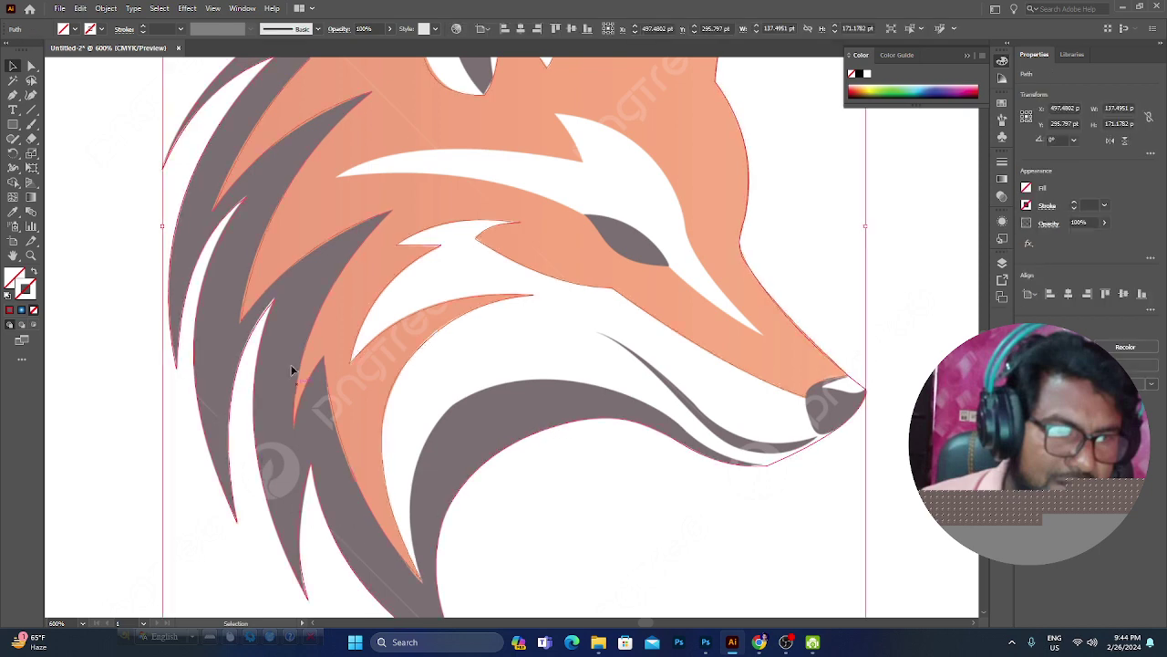
scroll(318, 344, "up", 5)
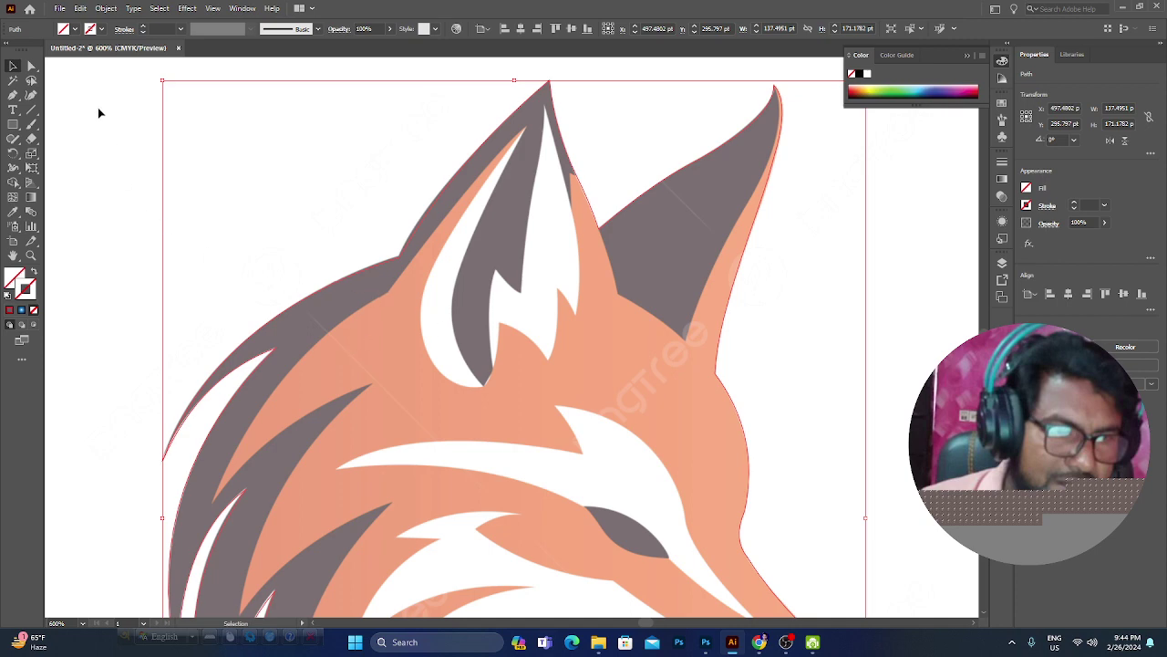
left_click(74, 30)
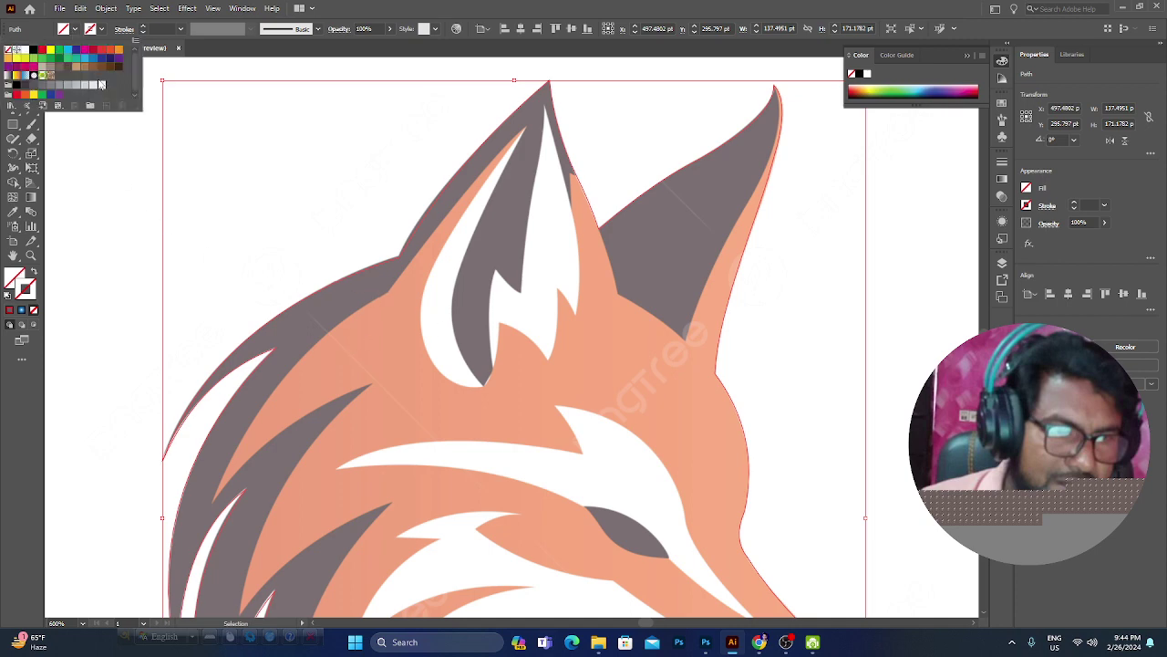
left_click(76, 59)
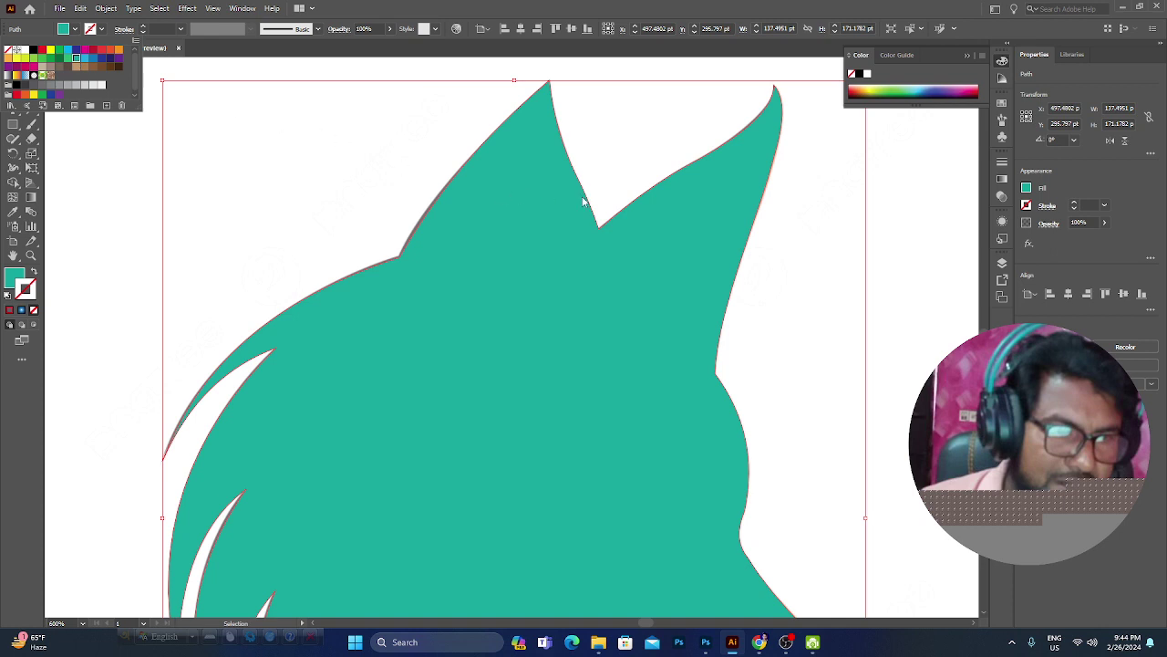
key("Escape")
key("ctrl+minus")
key("ctrl+minus")
key("ctrl+minus")
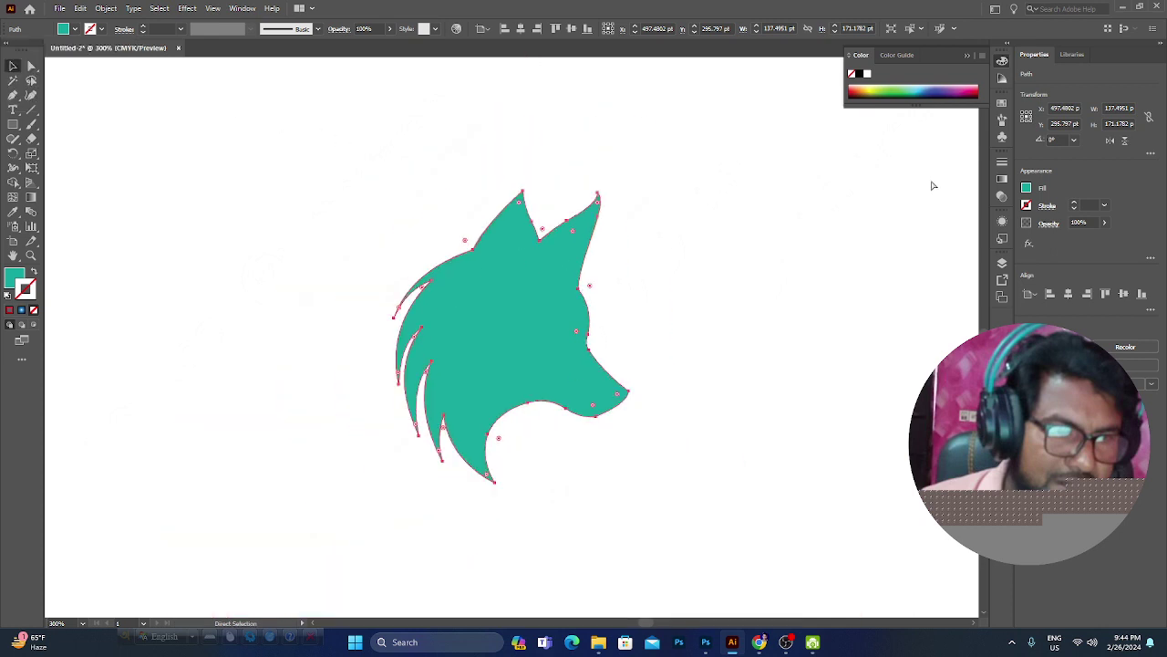
left_click(730, 292)
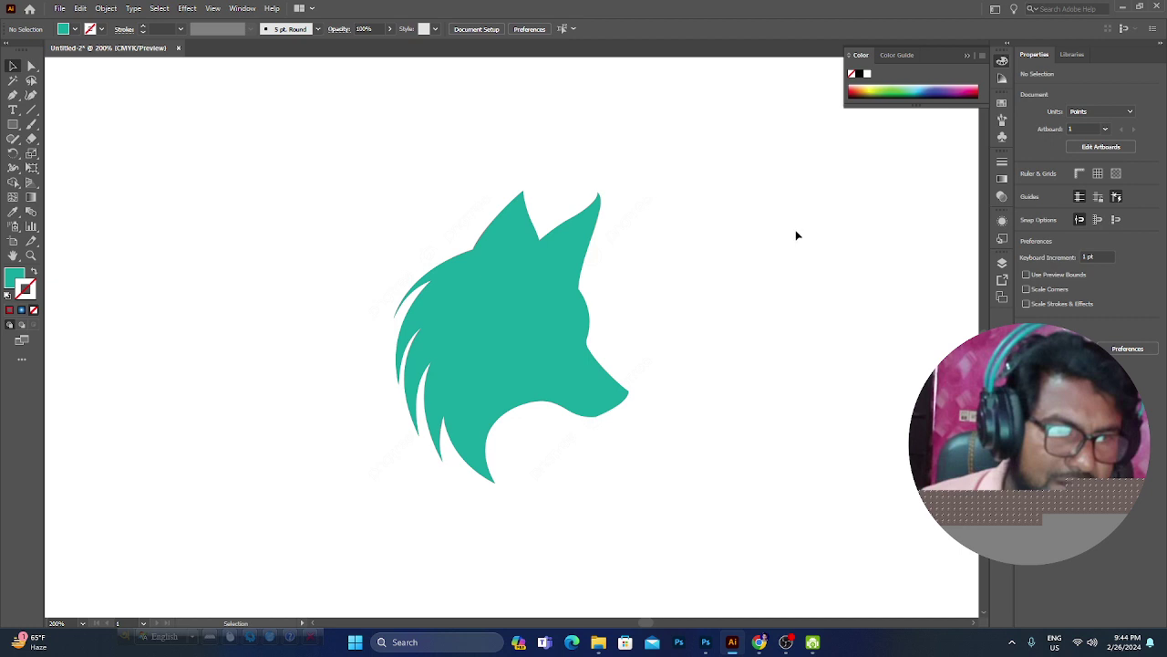
key("ctrl+z")
key("ctrl+z")
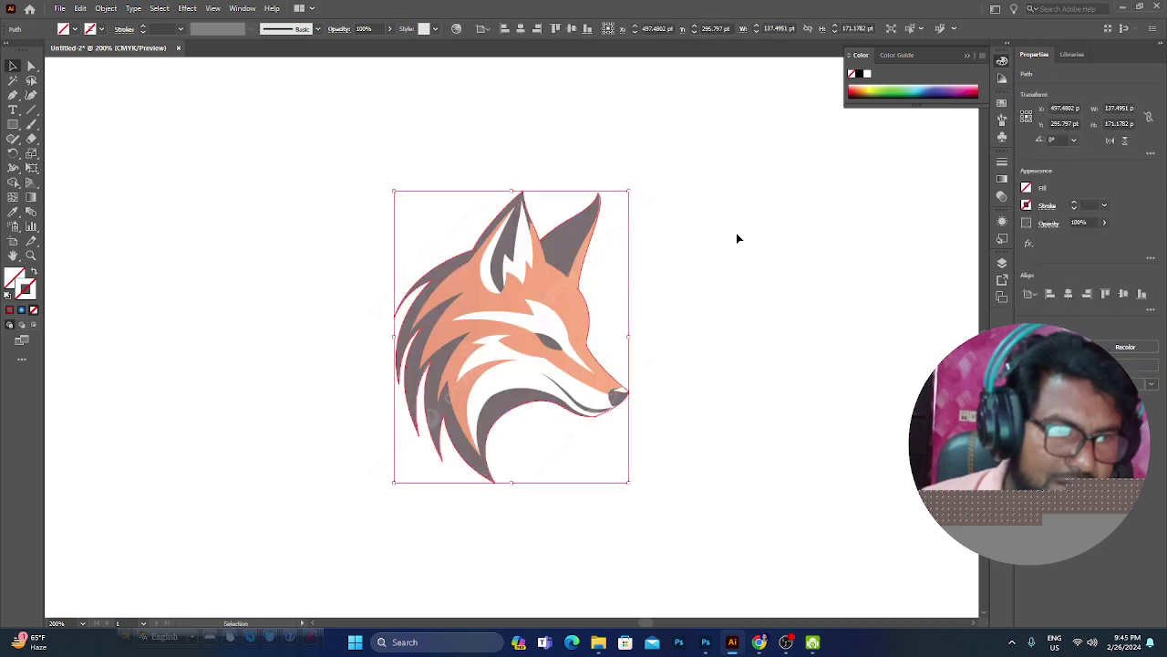
Step: Zoom in and fill the small eye shape black
key("ctrl+plus")
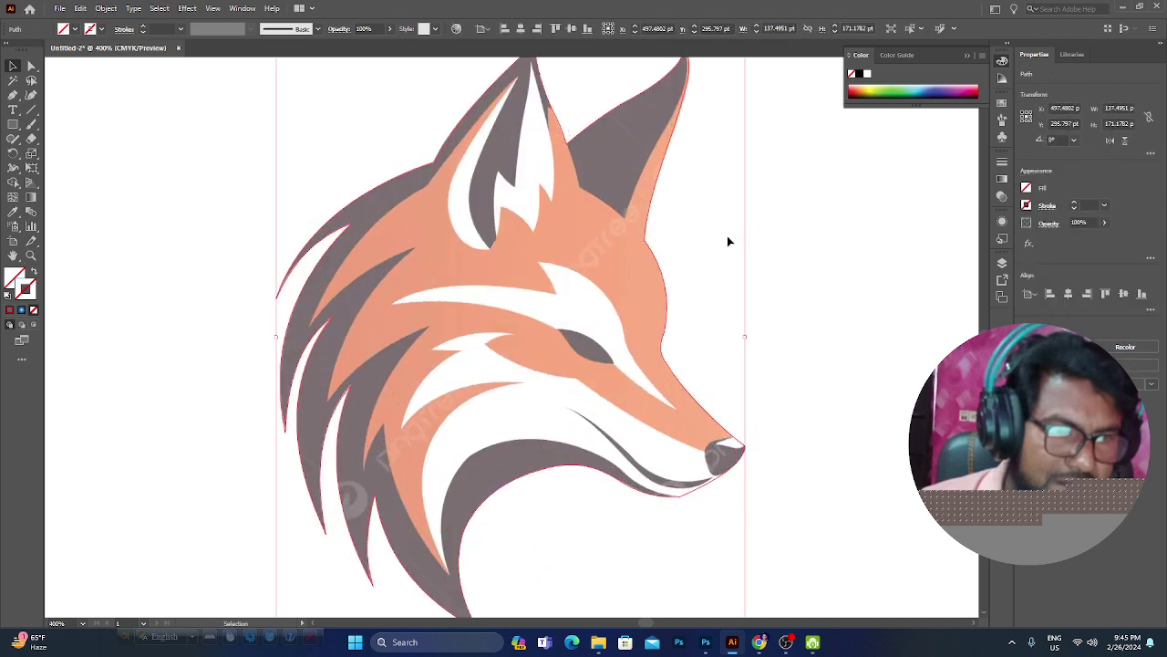
left_click(723, 274)
left_click(594, 340)
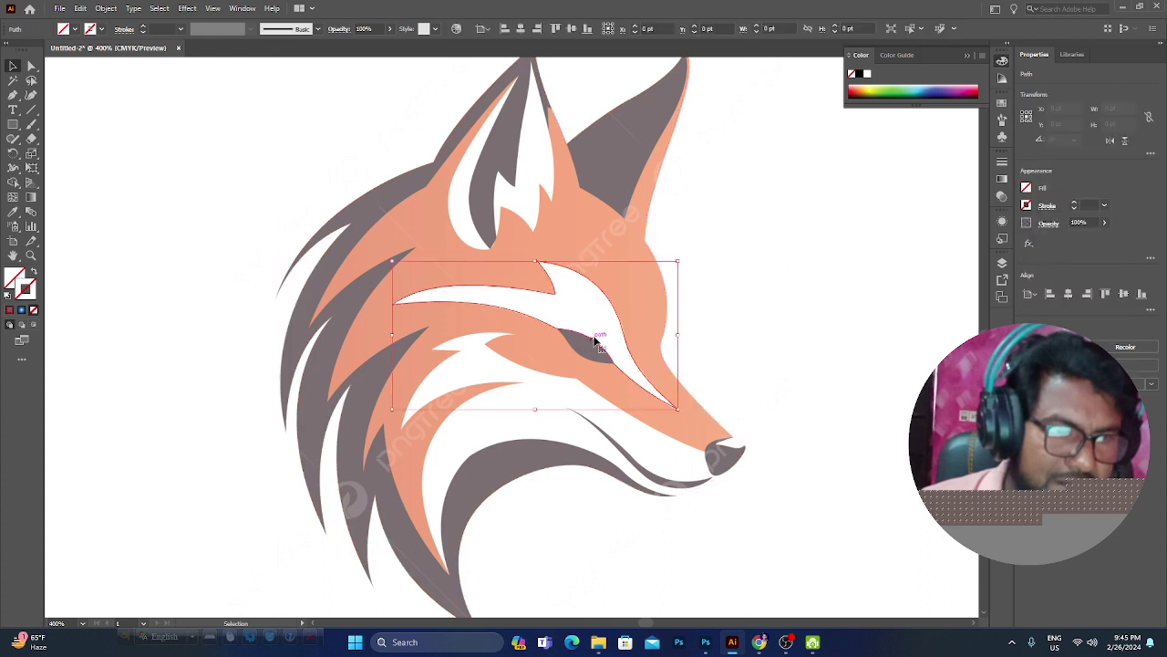
key("i")
left_click(600, 307)
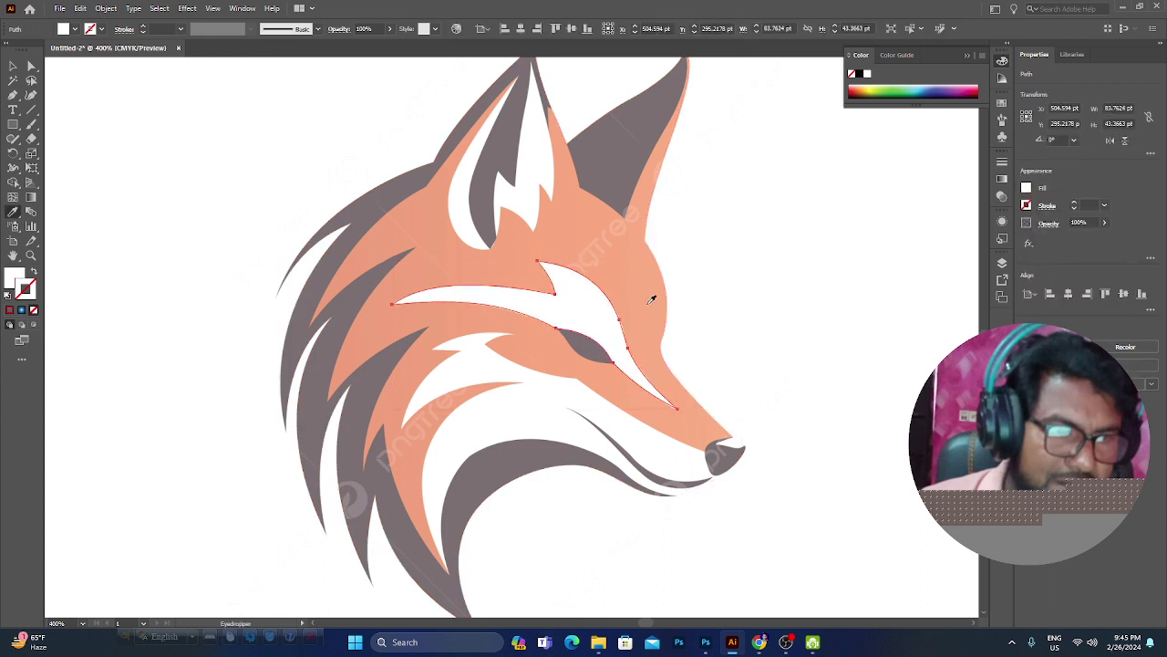
key("v")
left_click(587, 356)
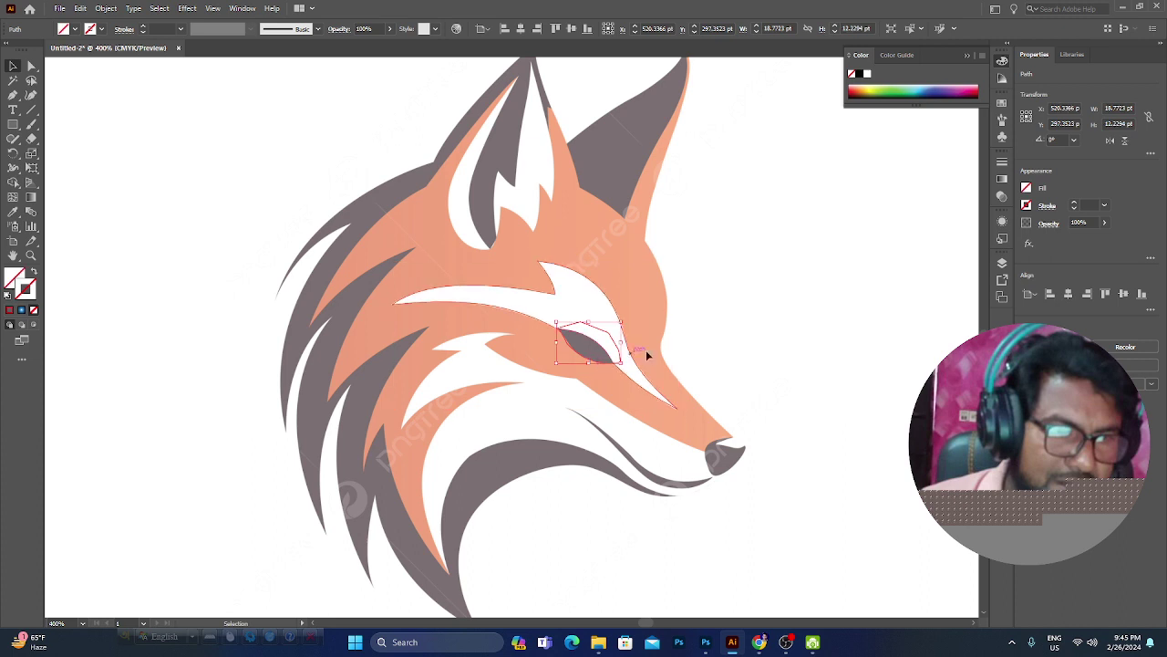
key("i")
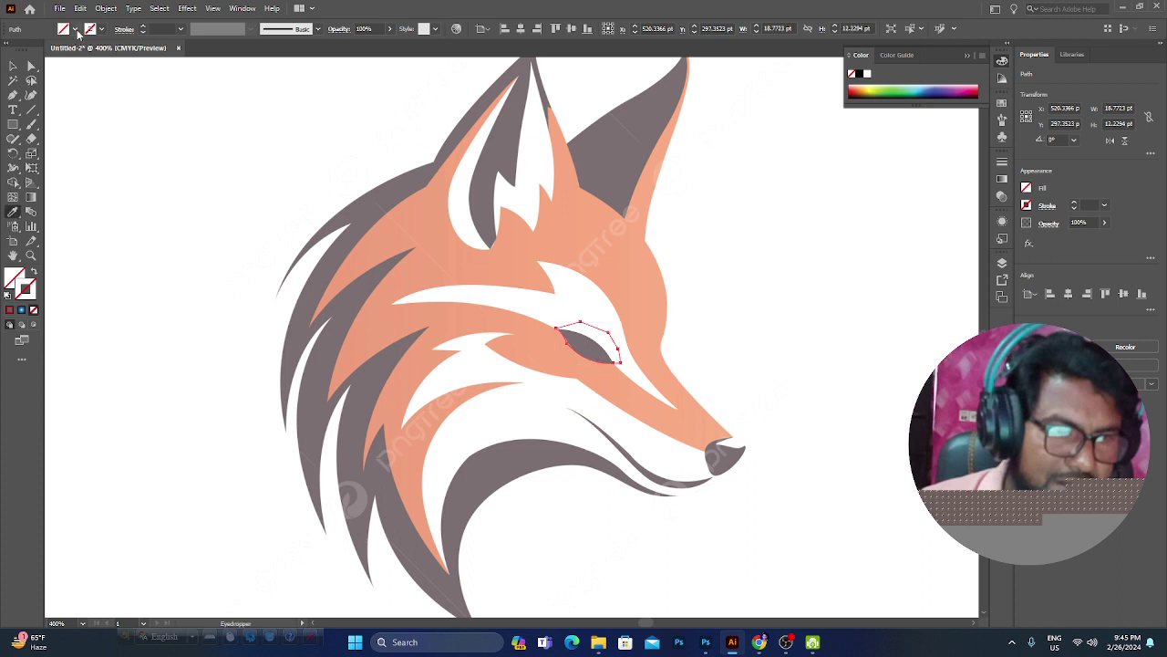
left_click(76, 30)
left_click(34, 49)
left_click(743, 245)
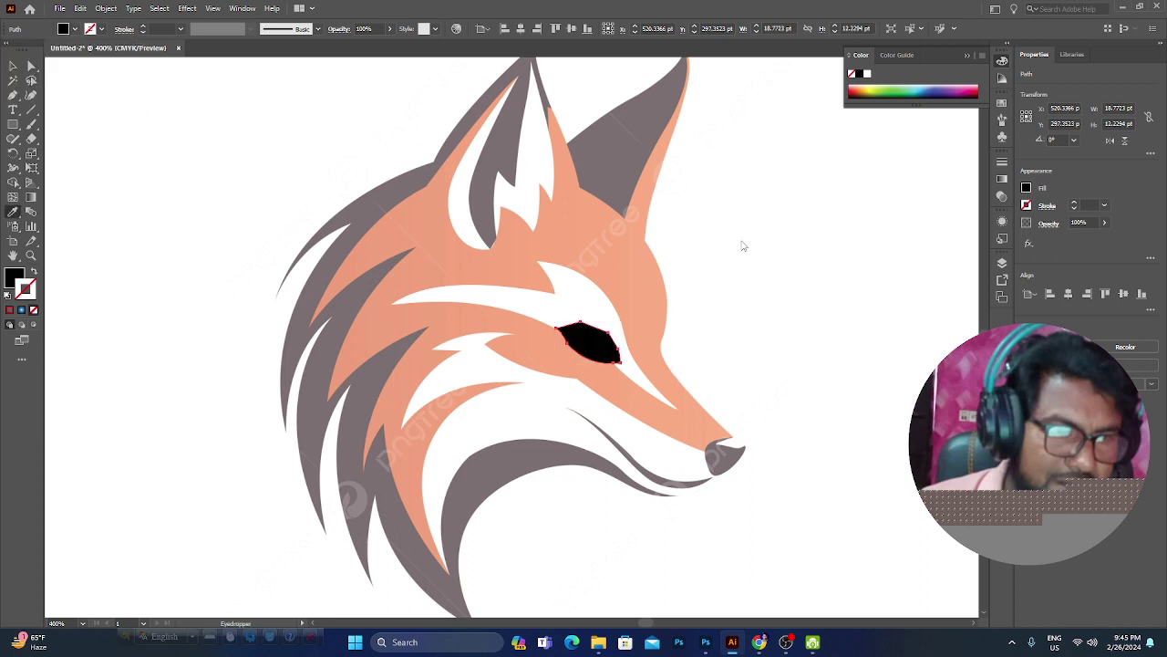
key("ctrl+z")
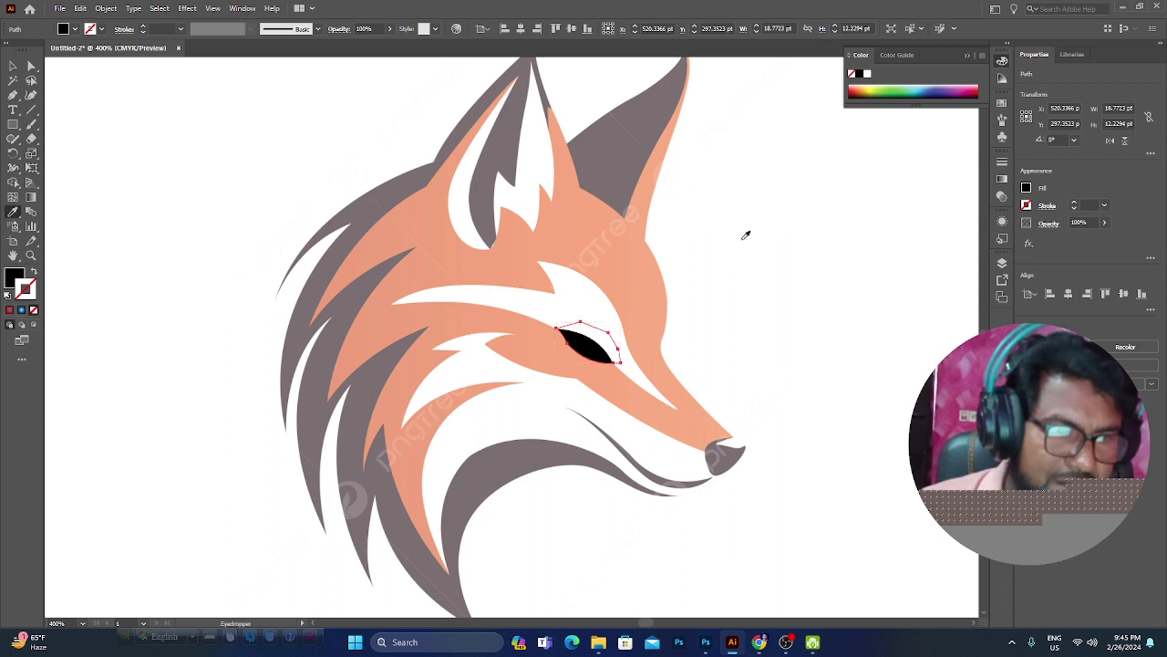
key("v")
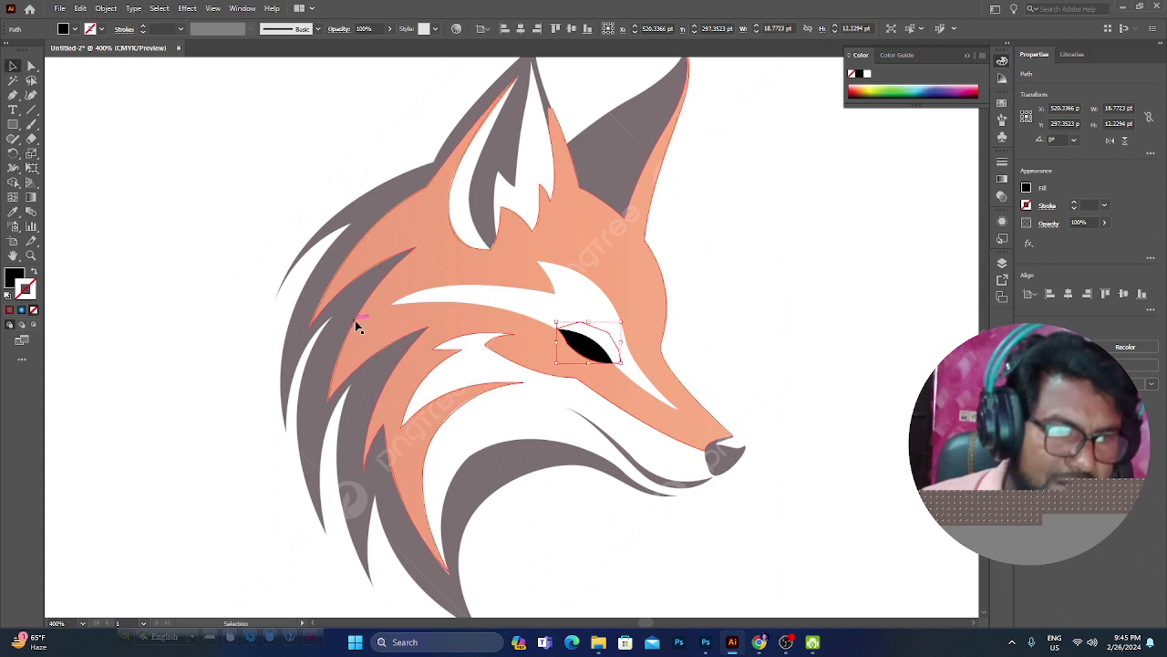
Step: Fill the orange face shape green and the grey fur crimson
left_click(358, 326)
left_click(77, 29)
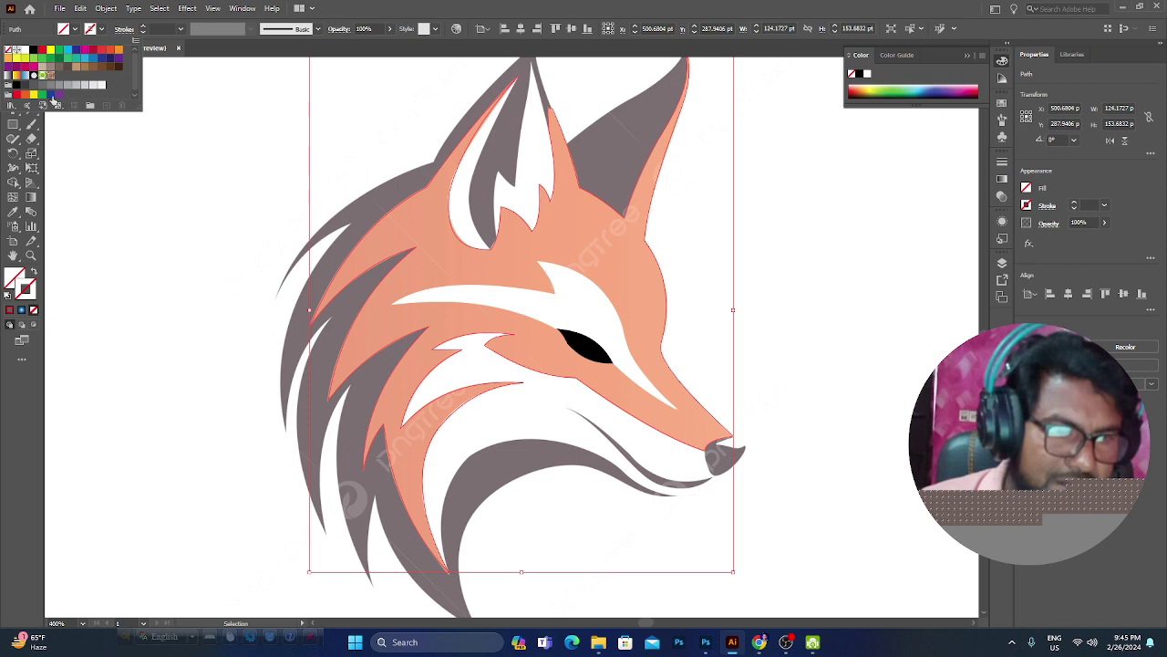
left_click(42, 60)
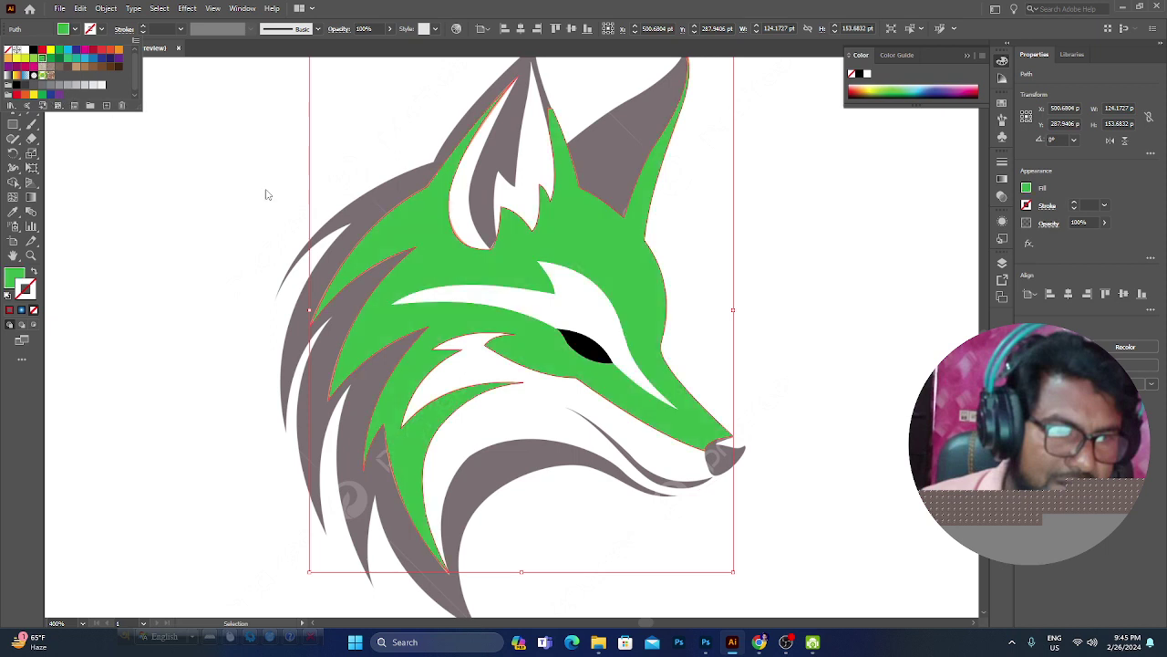
left_click(813, 242)
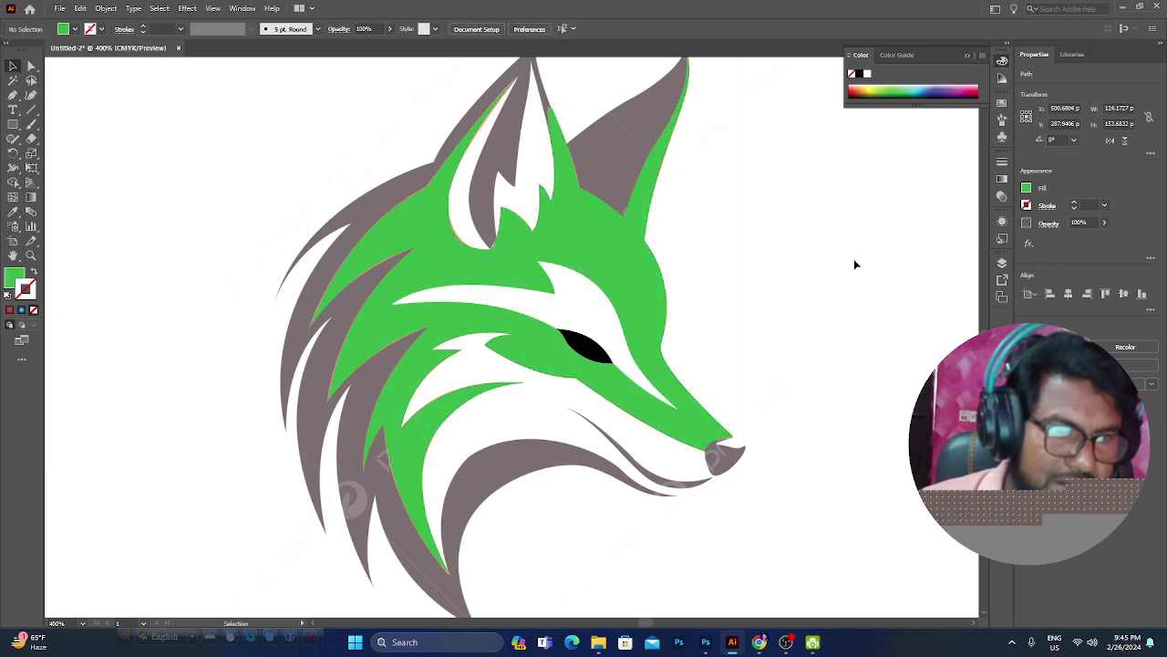
left_click(471, 522)
left_click(74, 29)
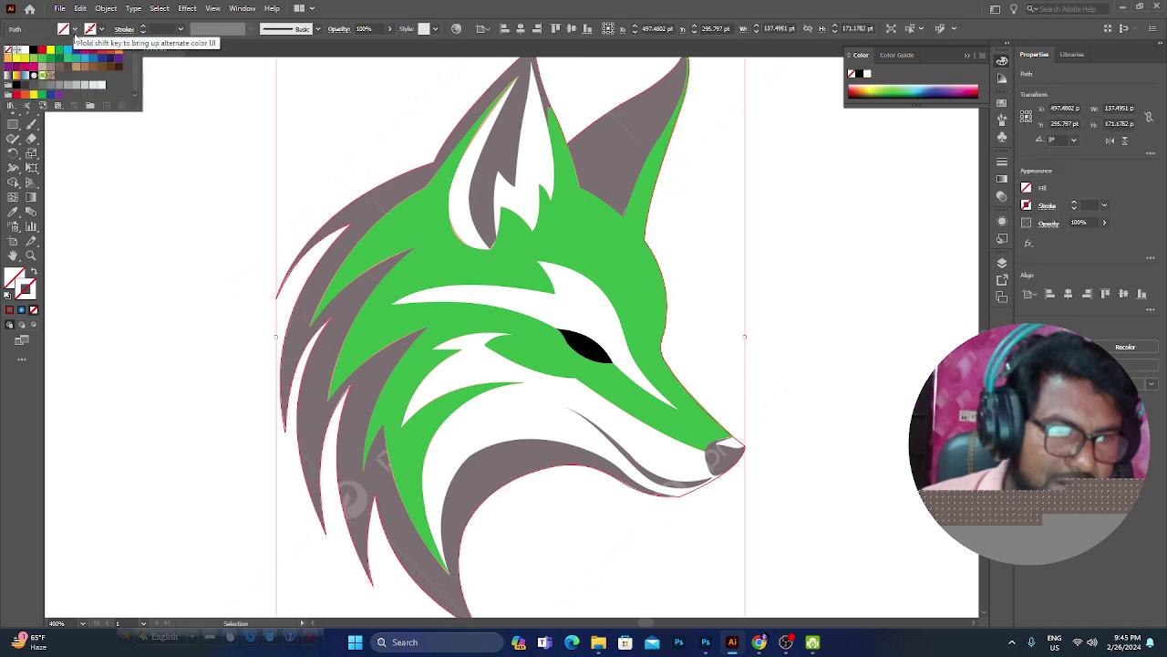
left_click(80, 49)
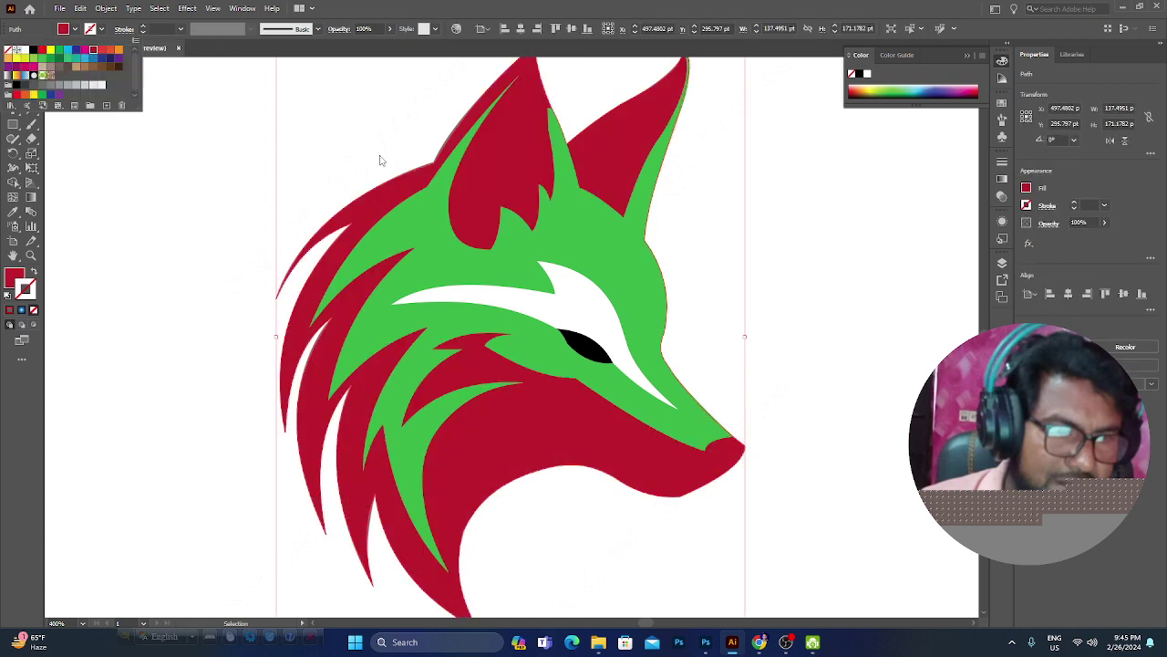
Step: Undo the crimson, green and black fills to restore the original fox colours
left_click(857, 256)
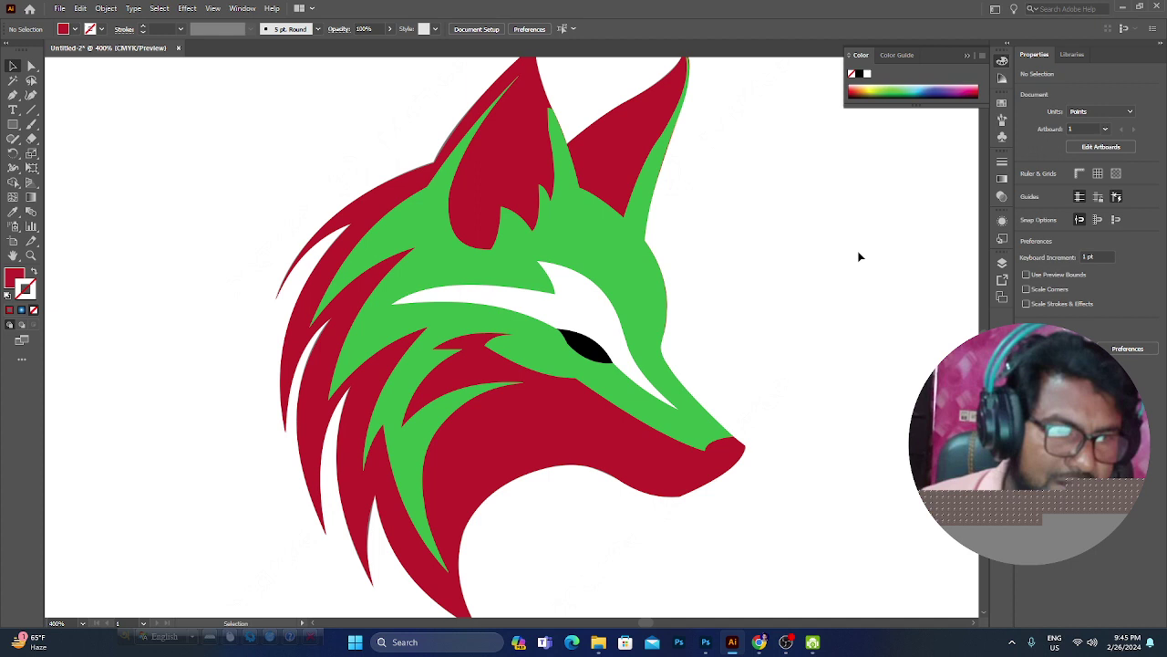
key("ctrl+minus")
key("ctrl+minus")
key("ctrl+minus")
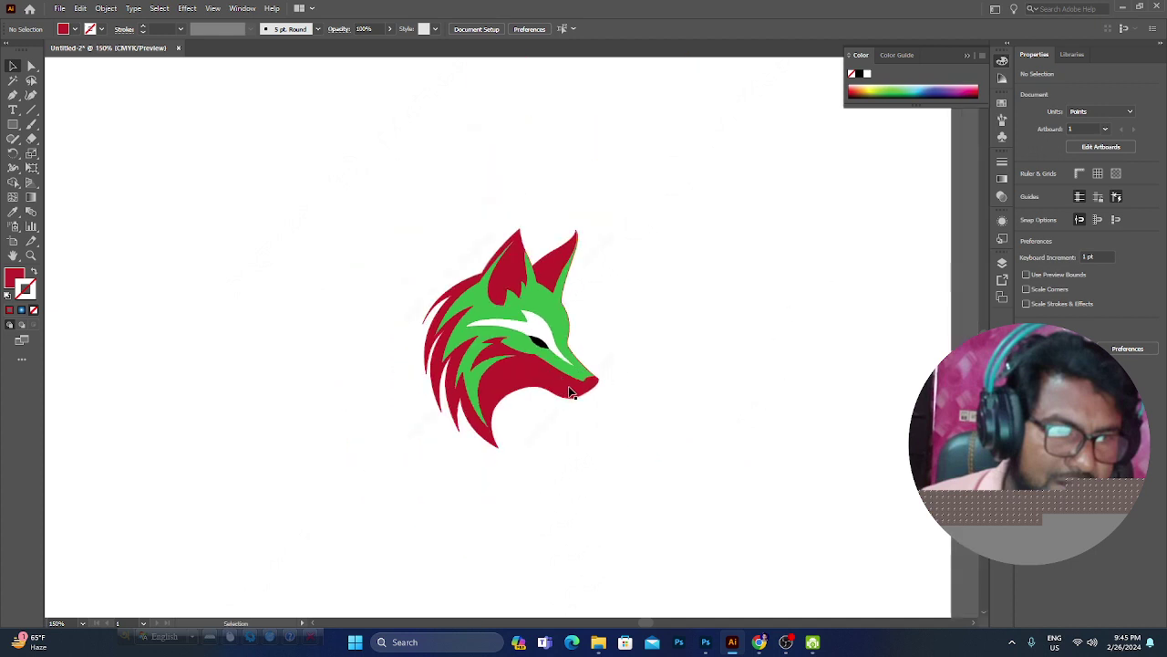
left_click(580, 398)
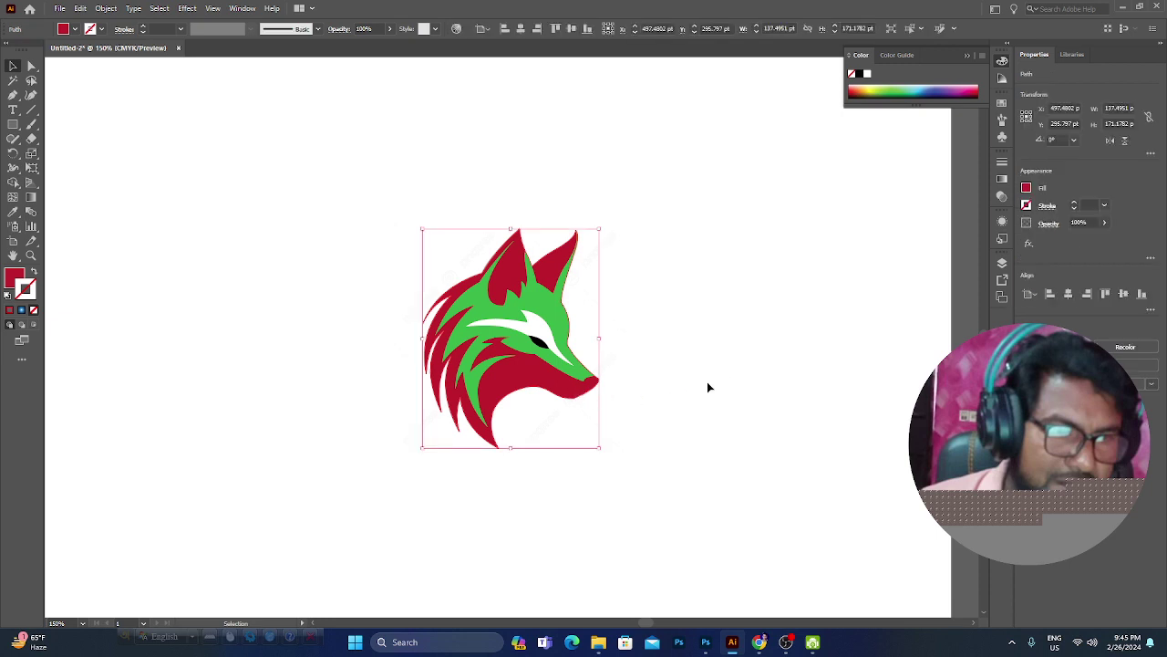
left_click(34, 309)
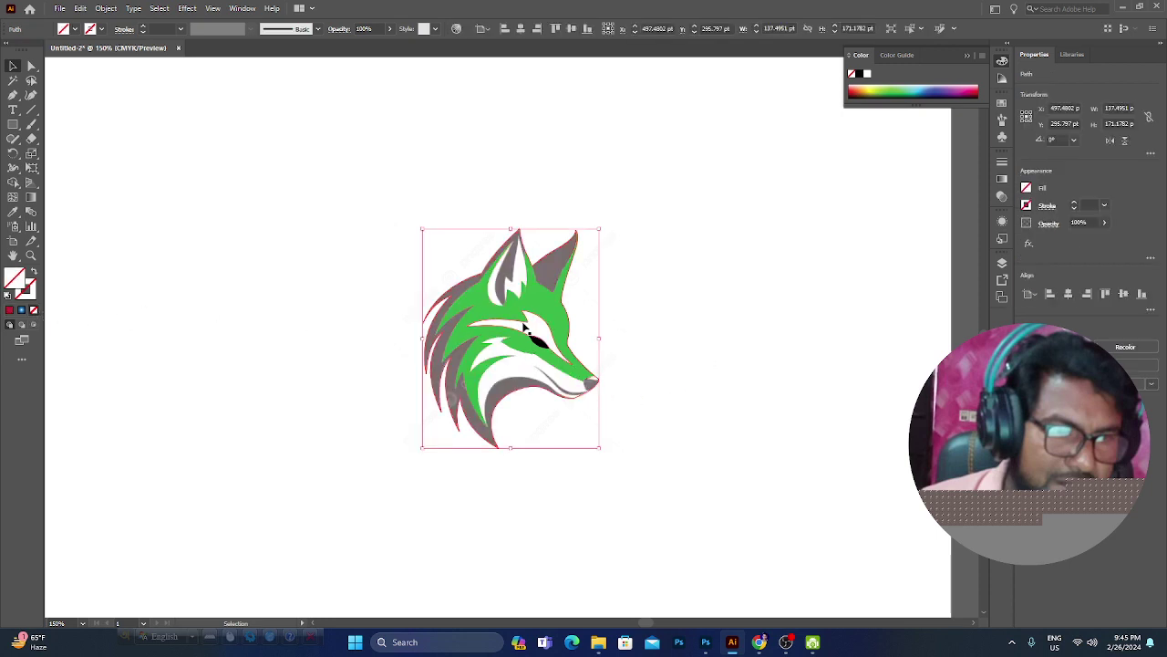
key("ctrl+plus")
key("a")
key("v")
key("ctrl+plus")
key("ctrl+plus")
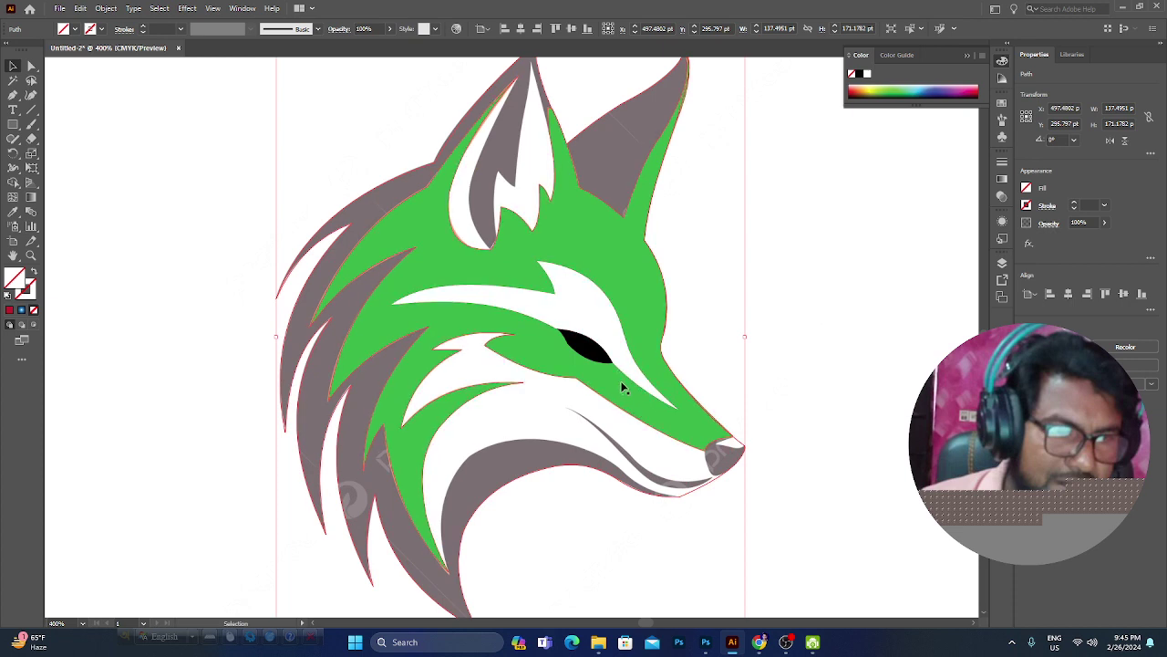
left_click(793, 463)
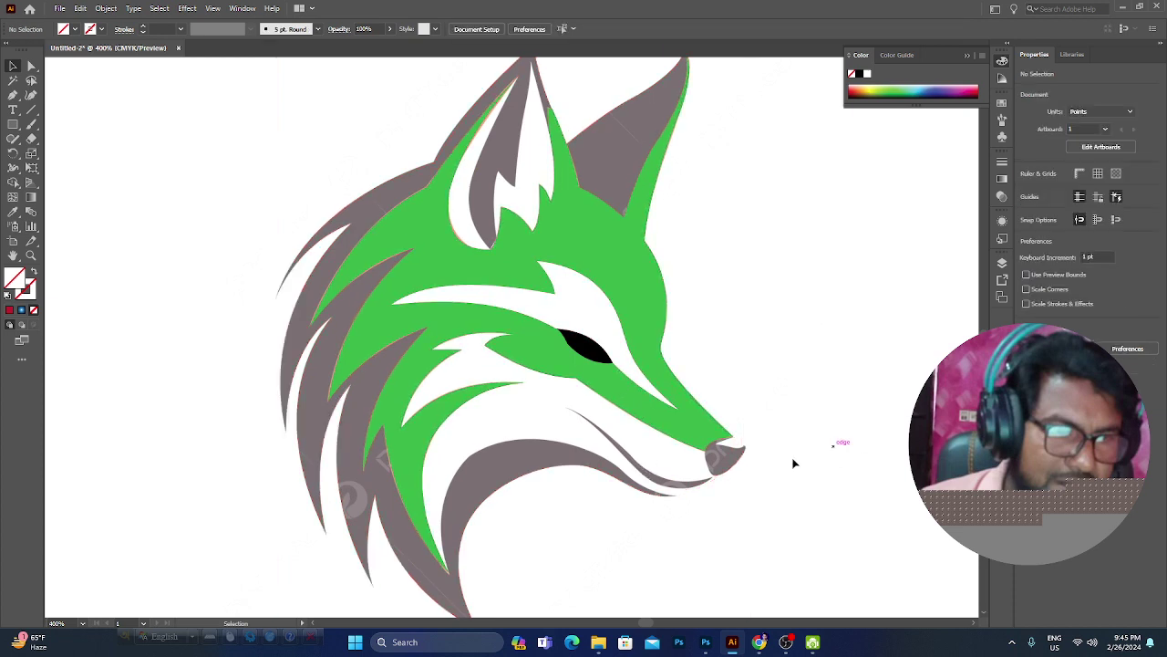
key("ctrl+z")
left_click(887, 321)
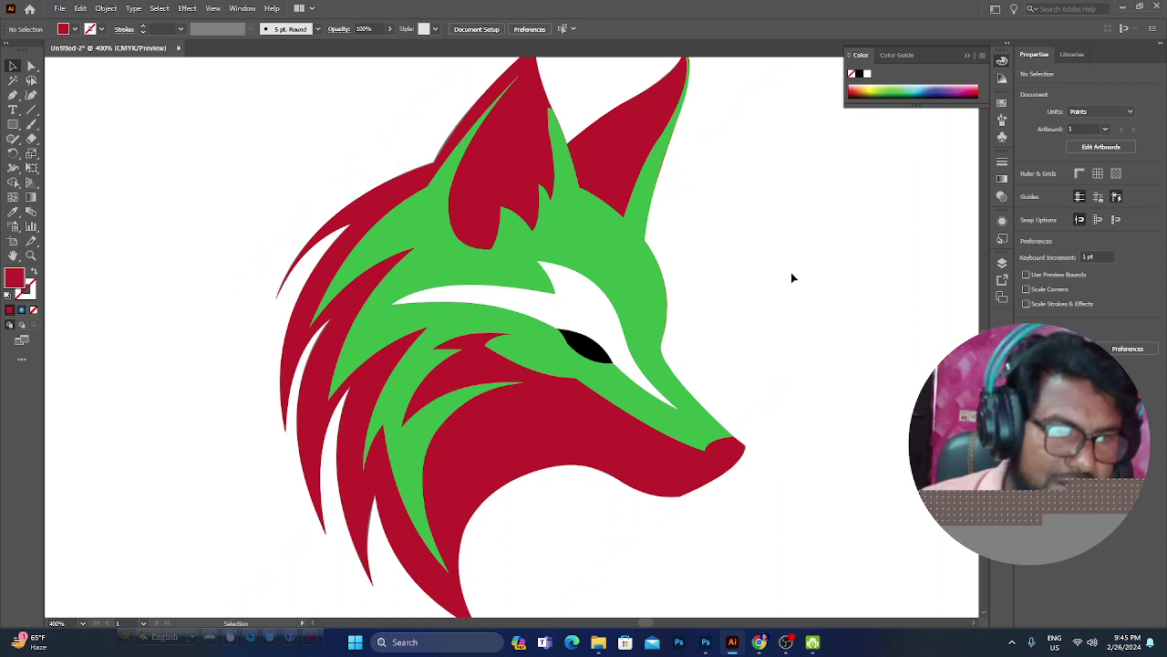
key("ctrl+z")
key("ctrl+z")
key("ctrl+z")
key("ctrl+z")
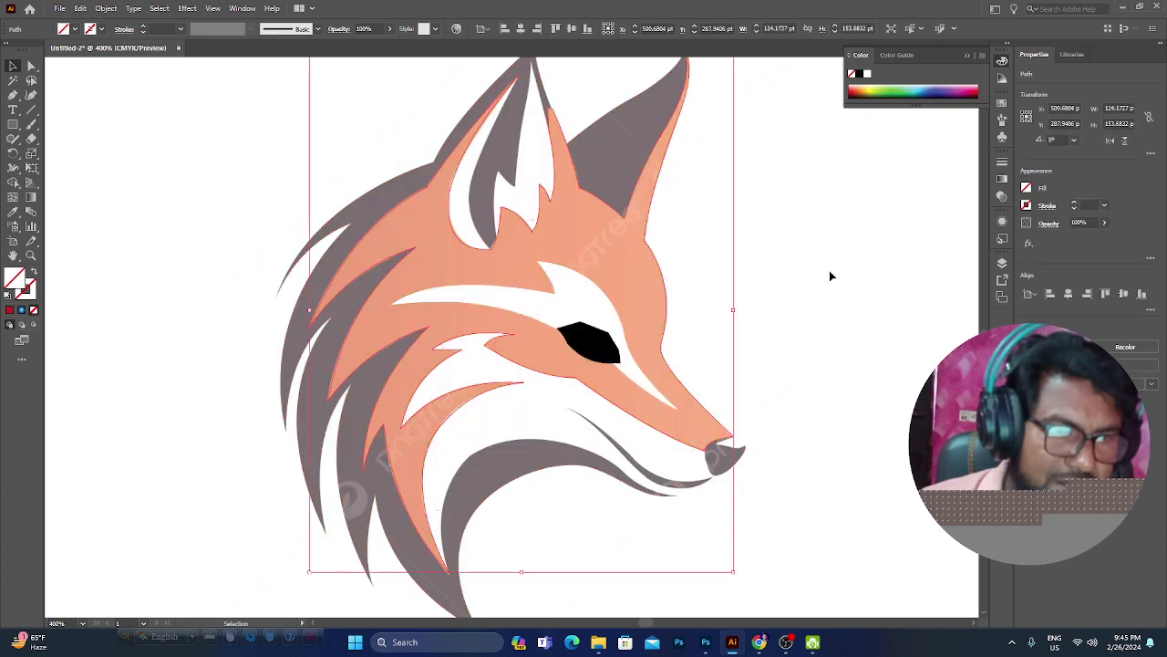
key("ctrl+z")
key("ctrl+z")
key("ctrl+z")
key("ctrl+z")
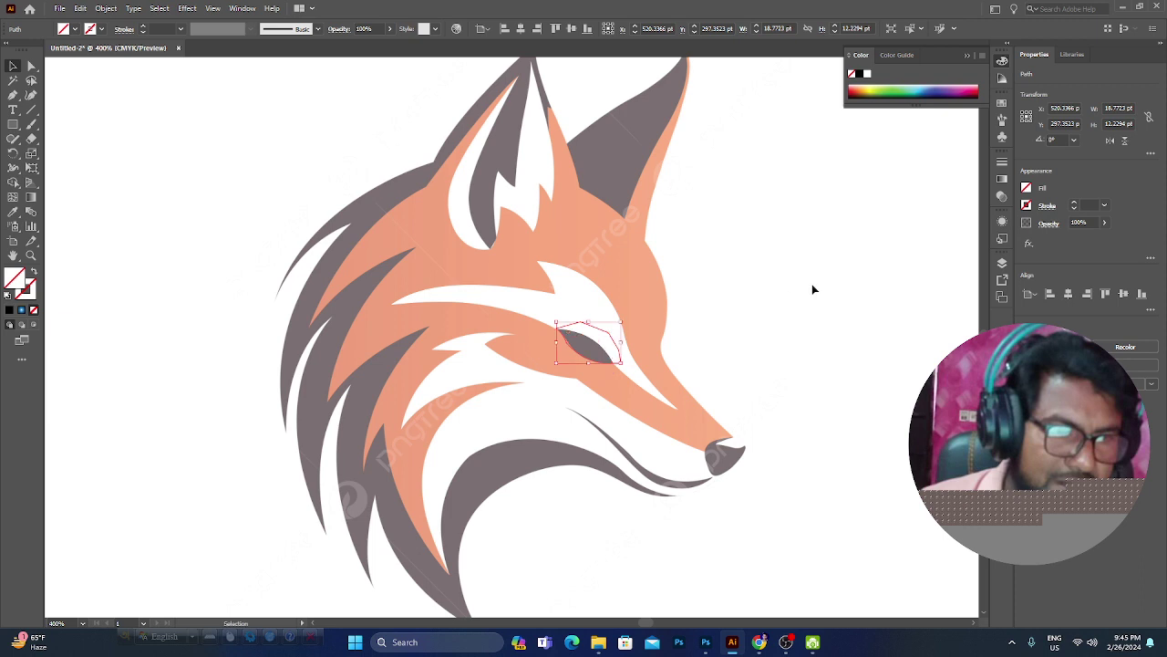
key("ctrl+z")
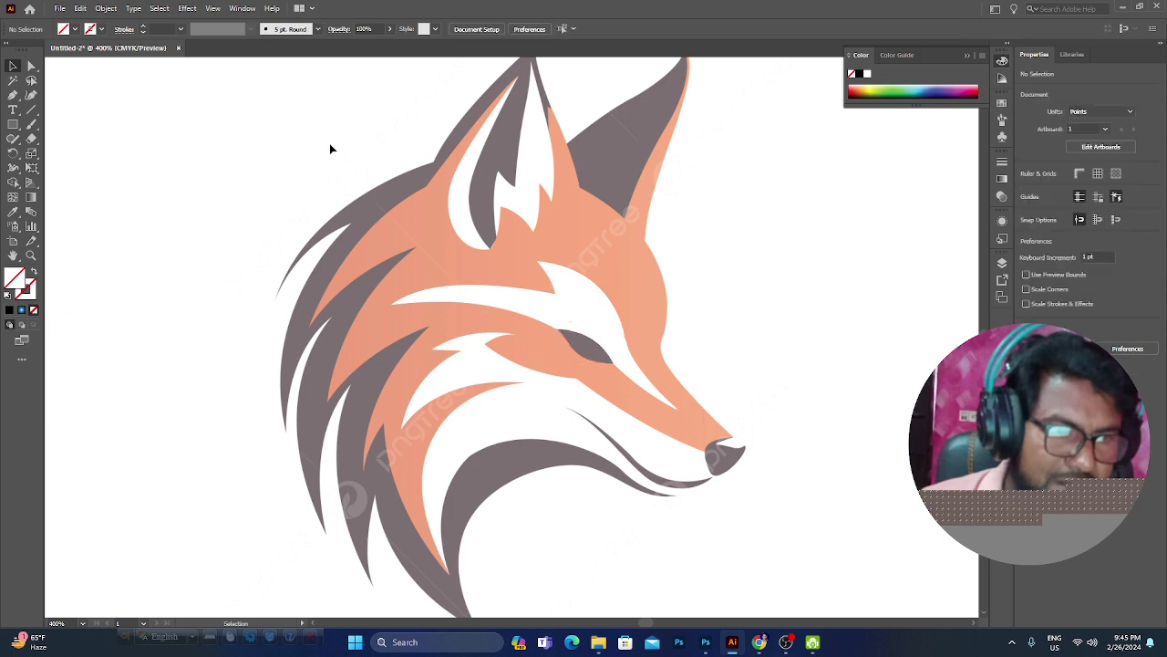
Step: Marquee-select the fox, then pick the traced fox-head outline with Direct Selection
left_click_drag(791, 220, 235, 604)
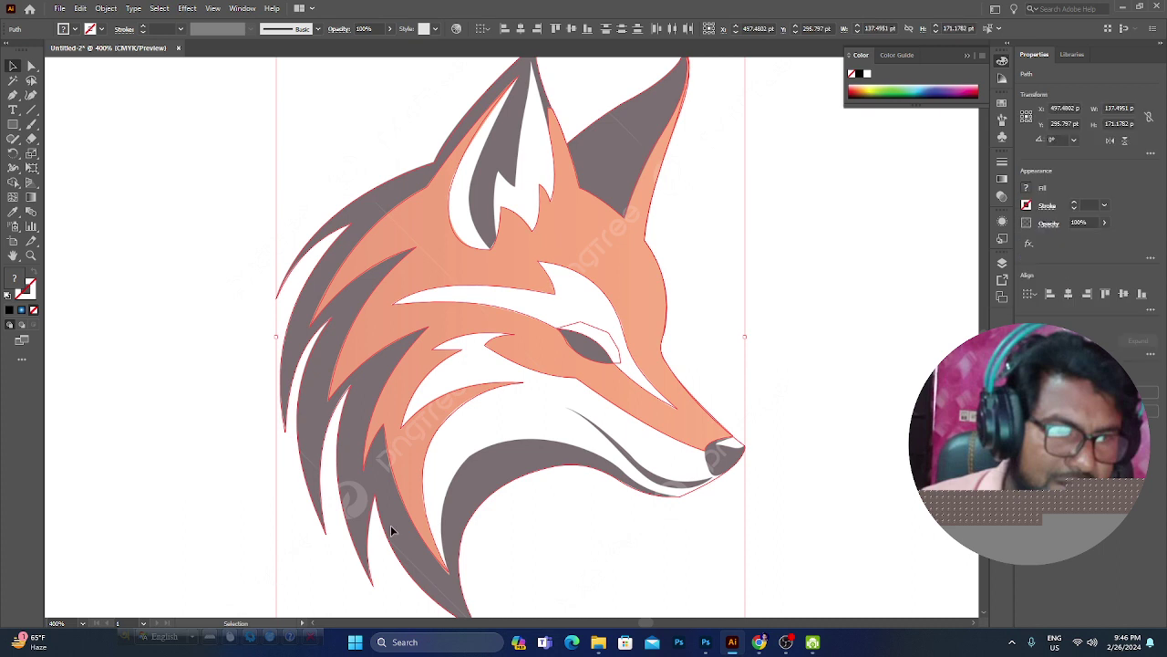
key("ctrl+minus")
key("ctrl+minus")
key("ctrl+minus")
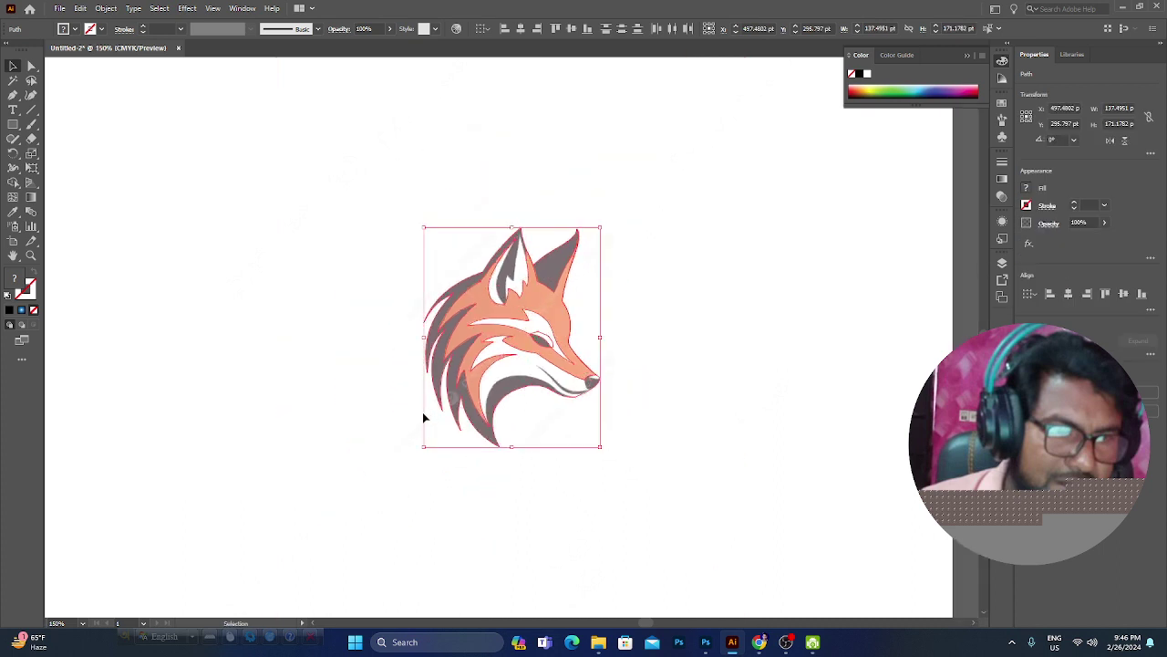
left_click(273, 274)
left_click_drag(279, 183, 727, 500)
key("ctrl+plus")
key("ctrl+plus")
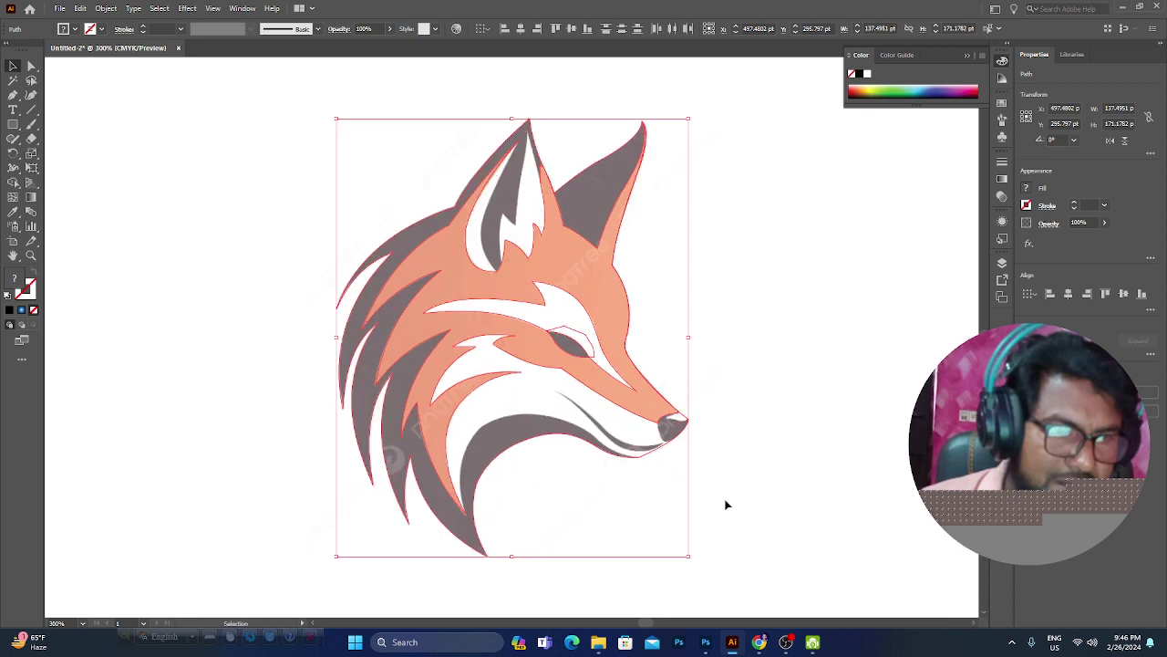
key("ctrl+z")
left_click(751, 259)
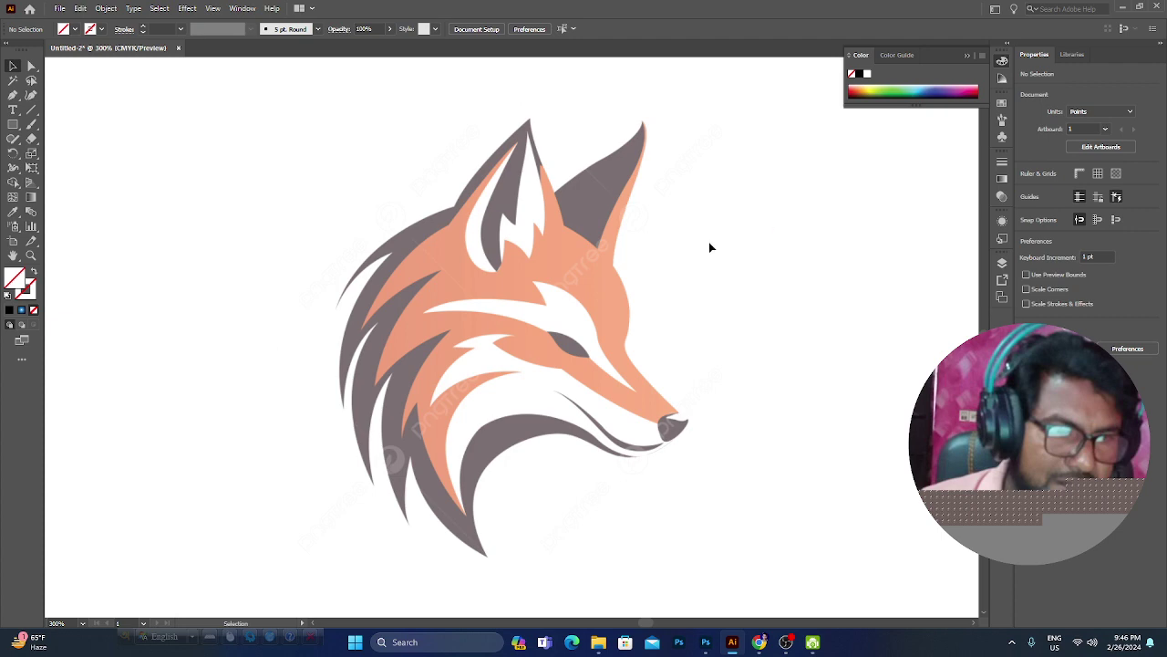
key("a")
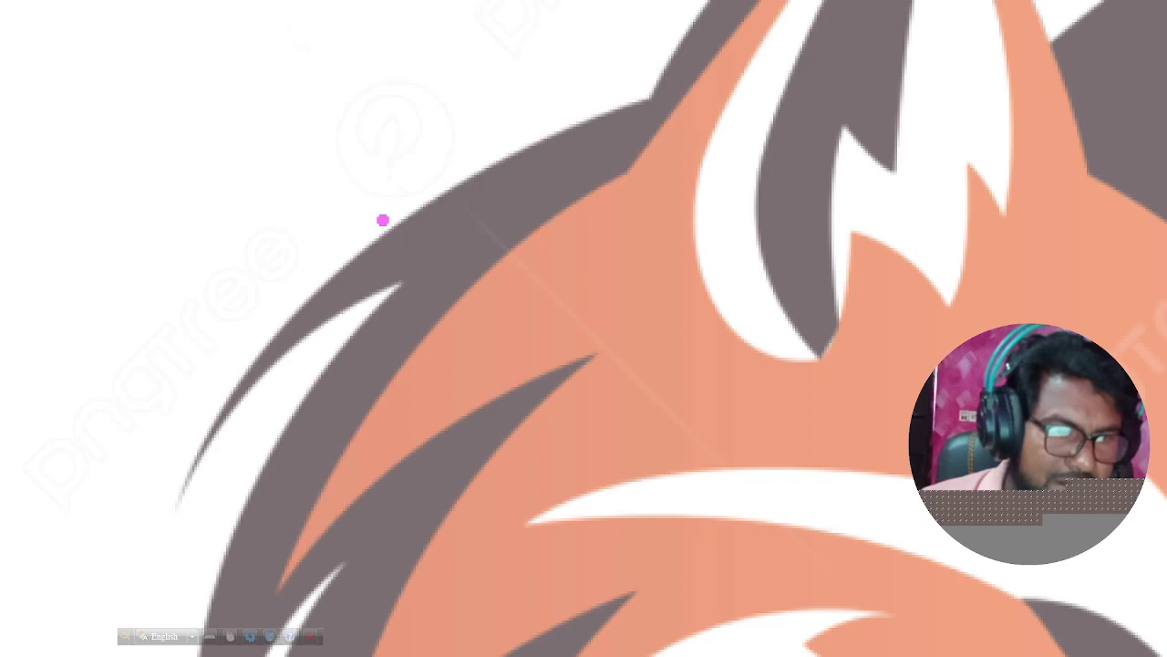
left_click_drag(383, 220, 18, 158)
left_click_drag(456, 172, 286, 72)
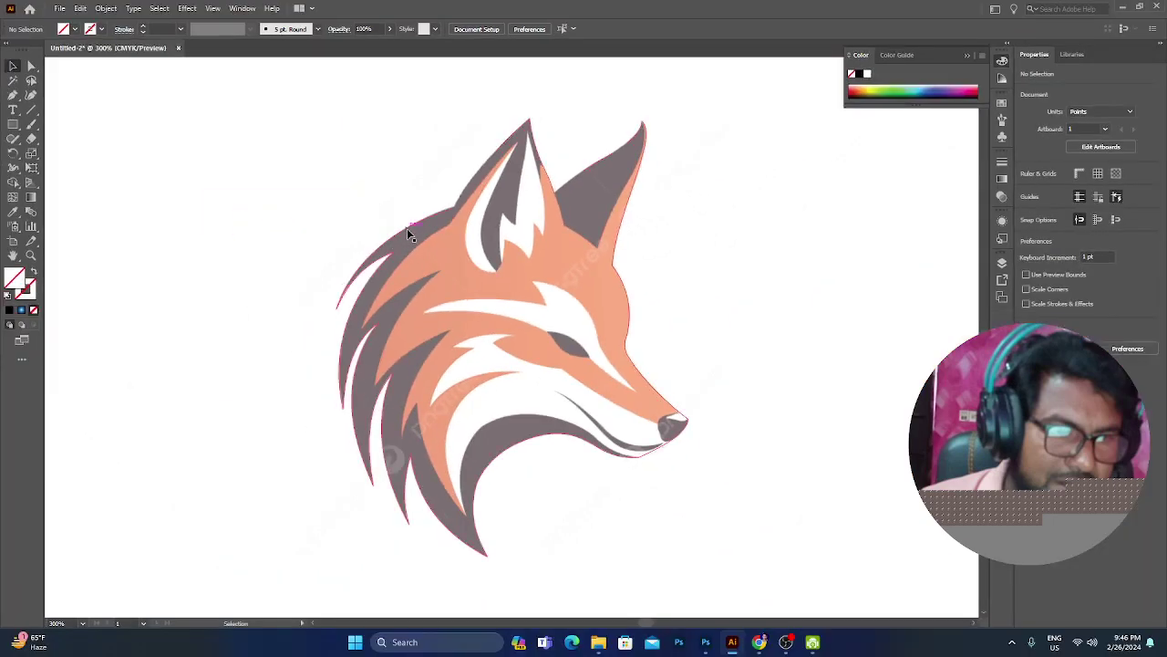
left_click(405, 232)
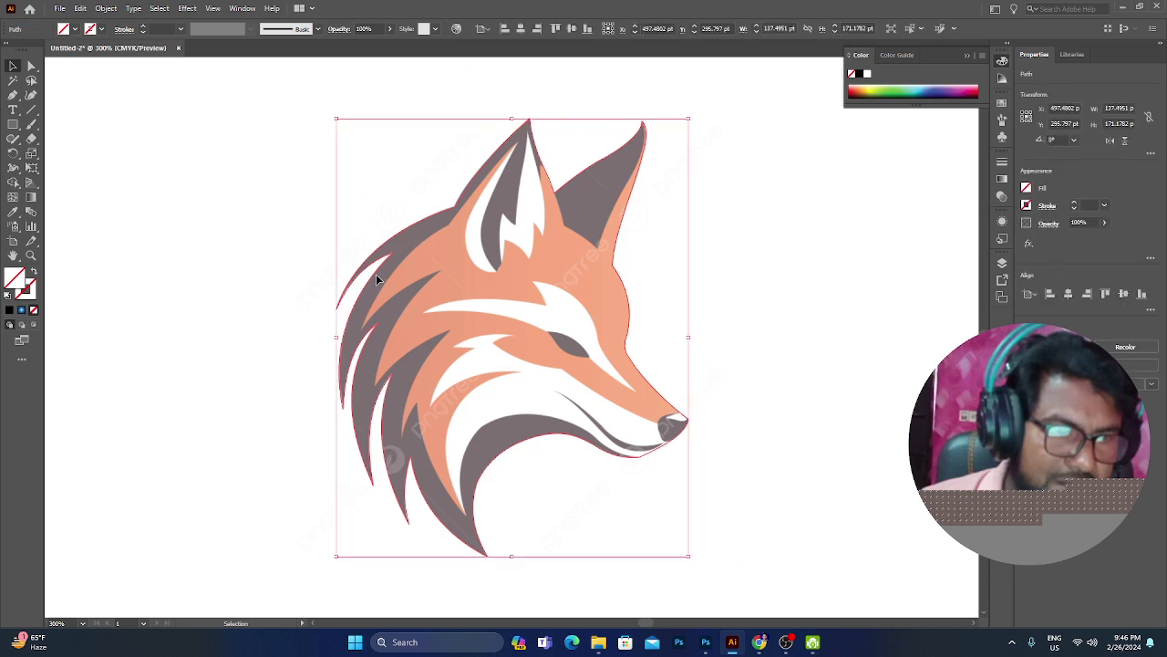
Step: Fill the fox outline brown and the stripe above the eye orange
left_click(75, 29)
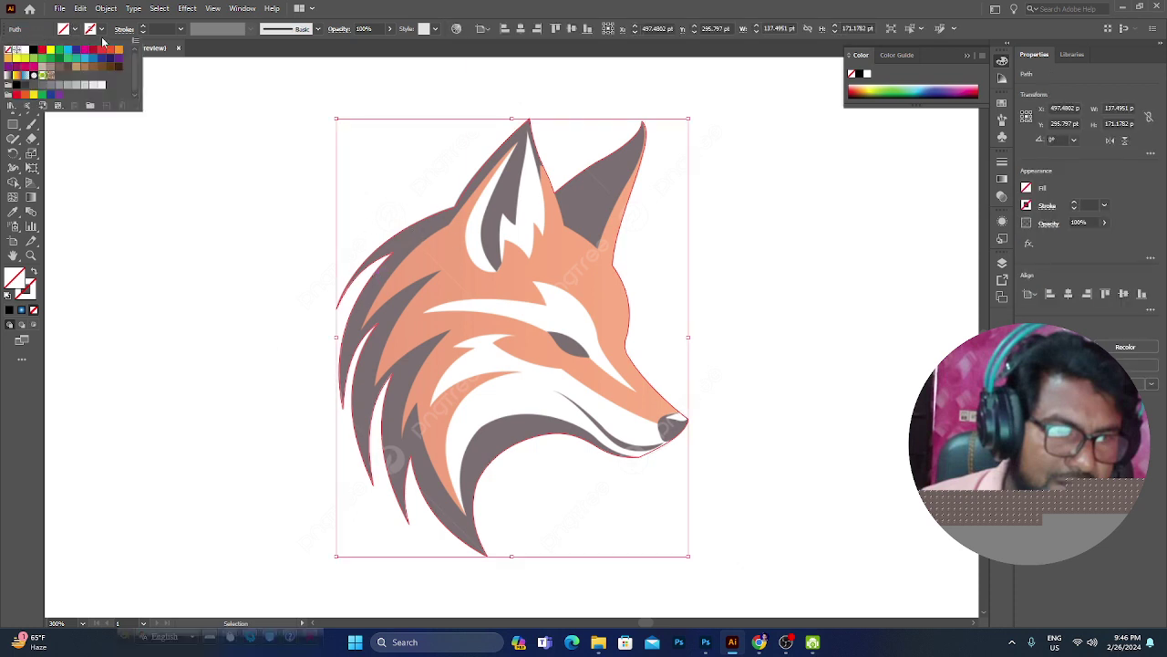
left_click(91, 69)
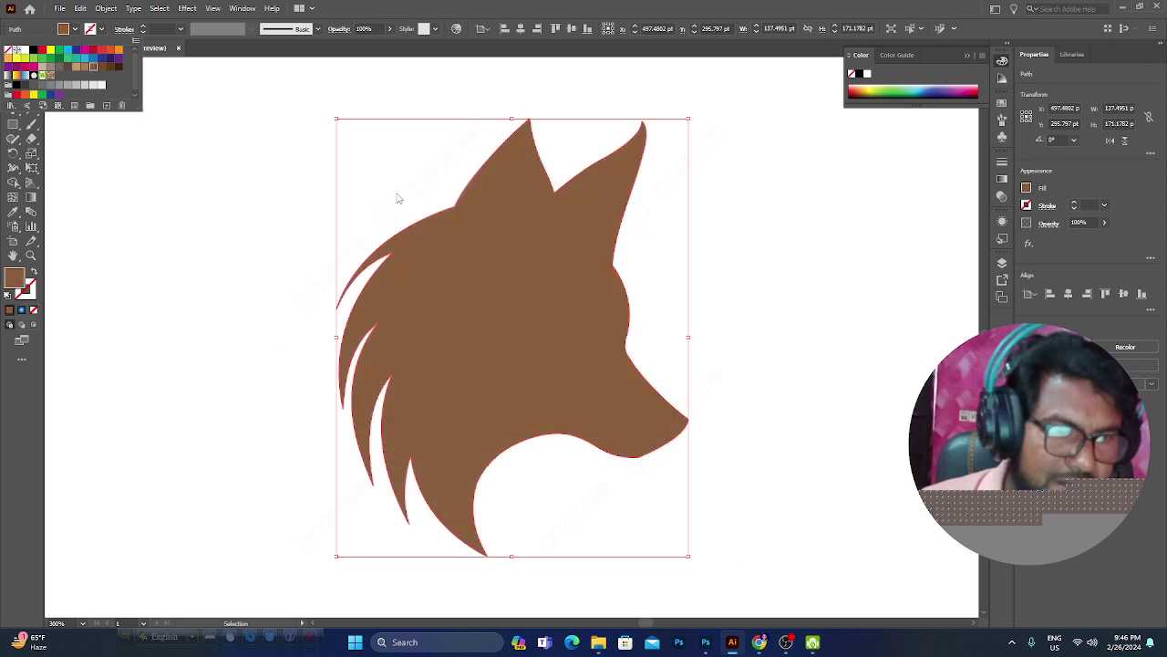
left_click(815, 286)
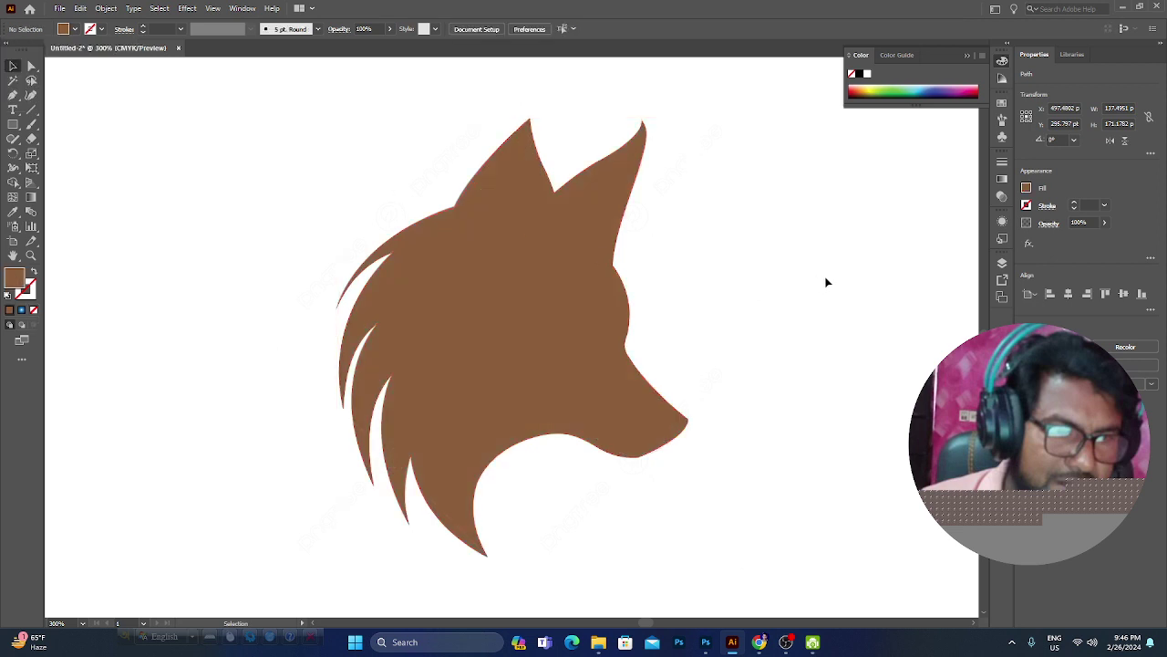
left_click(542, 296)
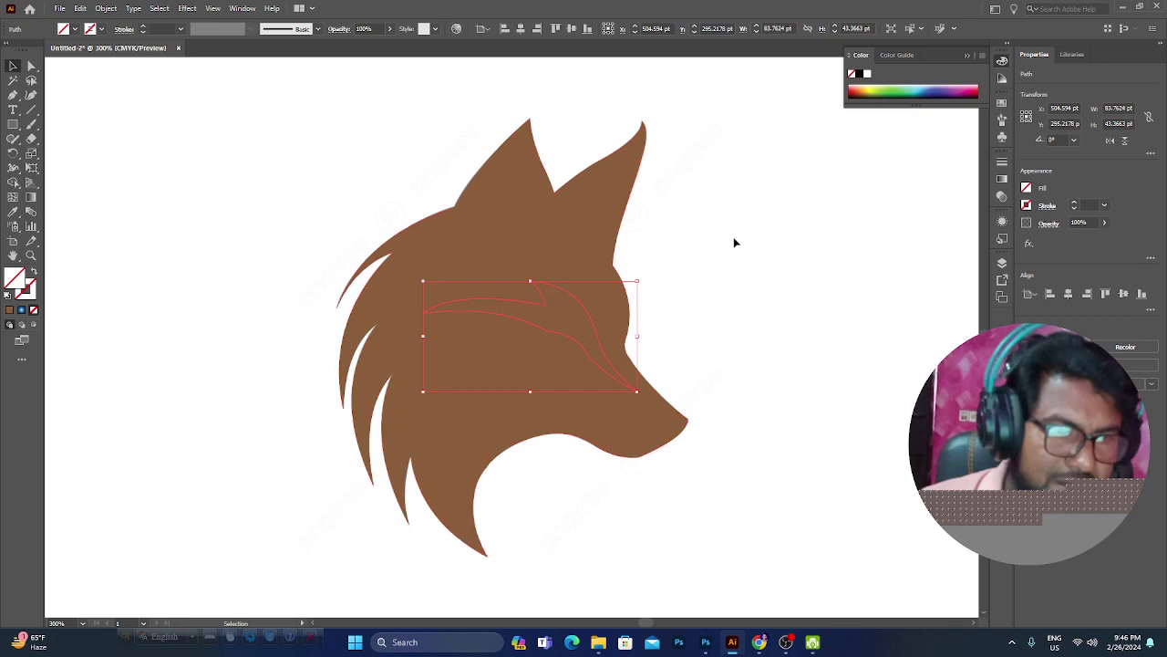
key("i")
left_click(75, 29)
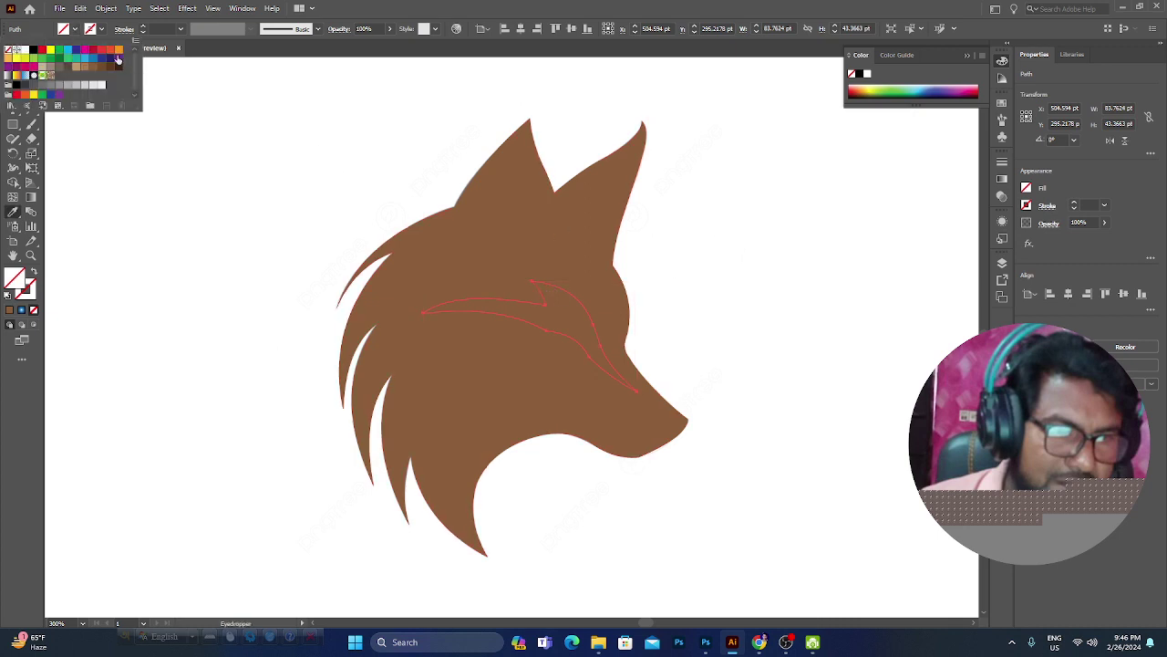
left_click(119, 57)
left_click(717, 301)
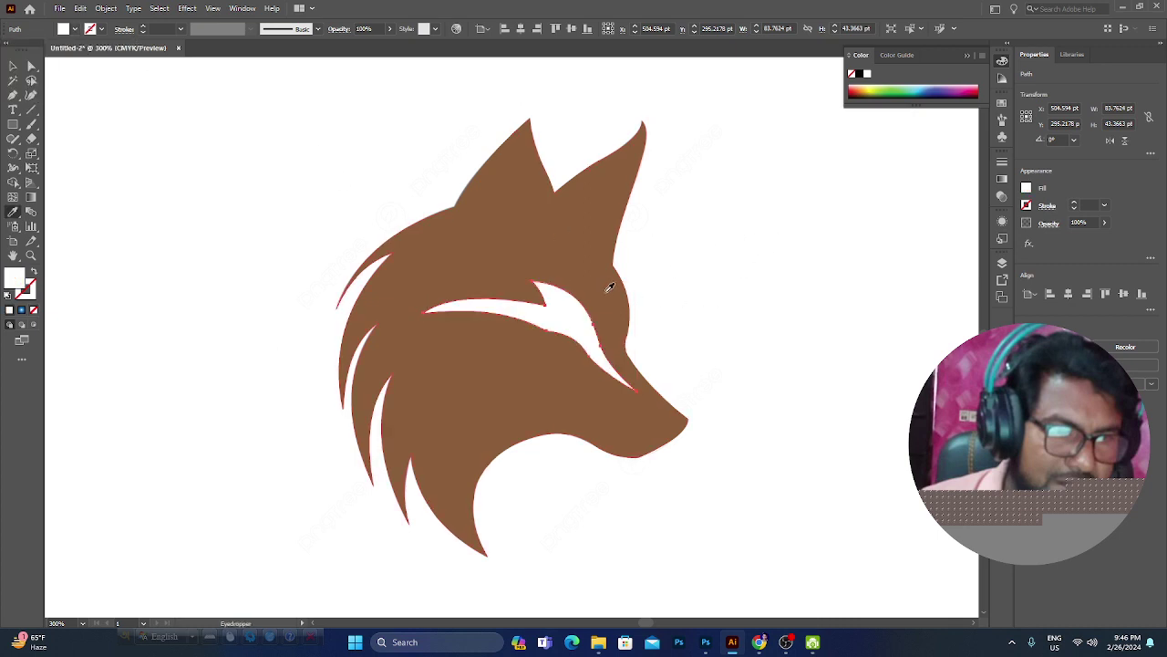
left_click(76, 30)
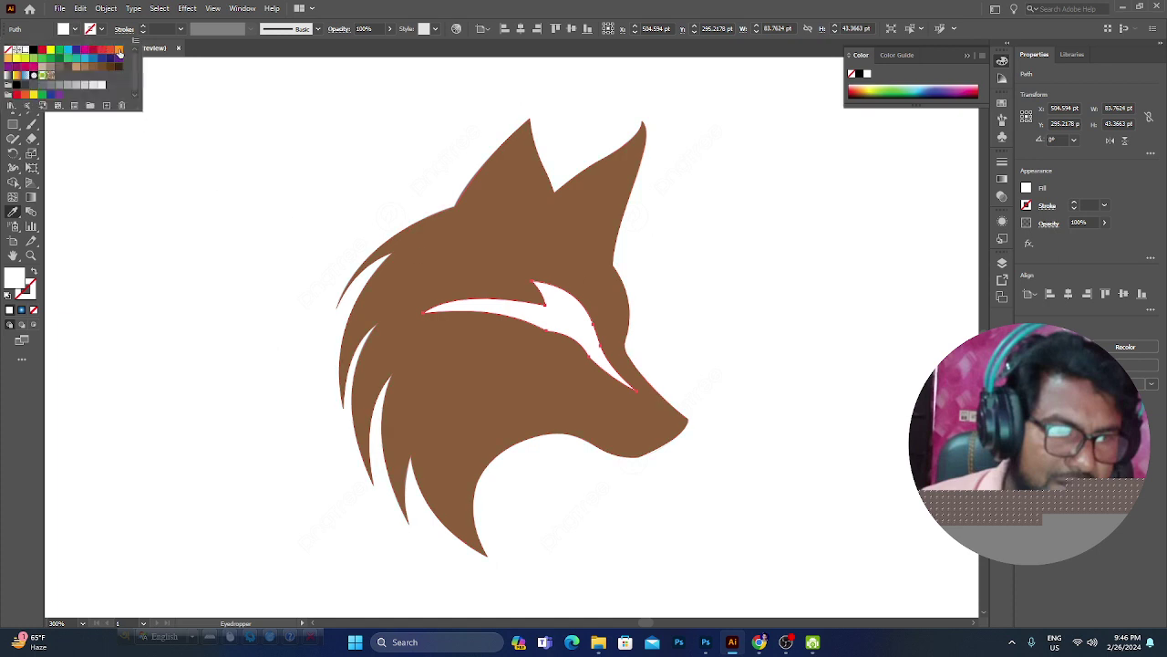
left_click(118, 51)
key("v")
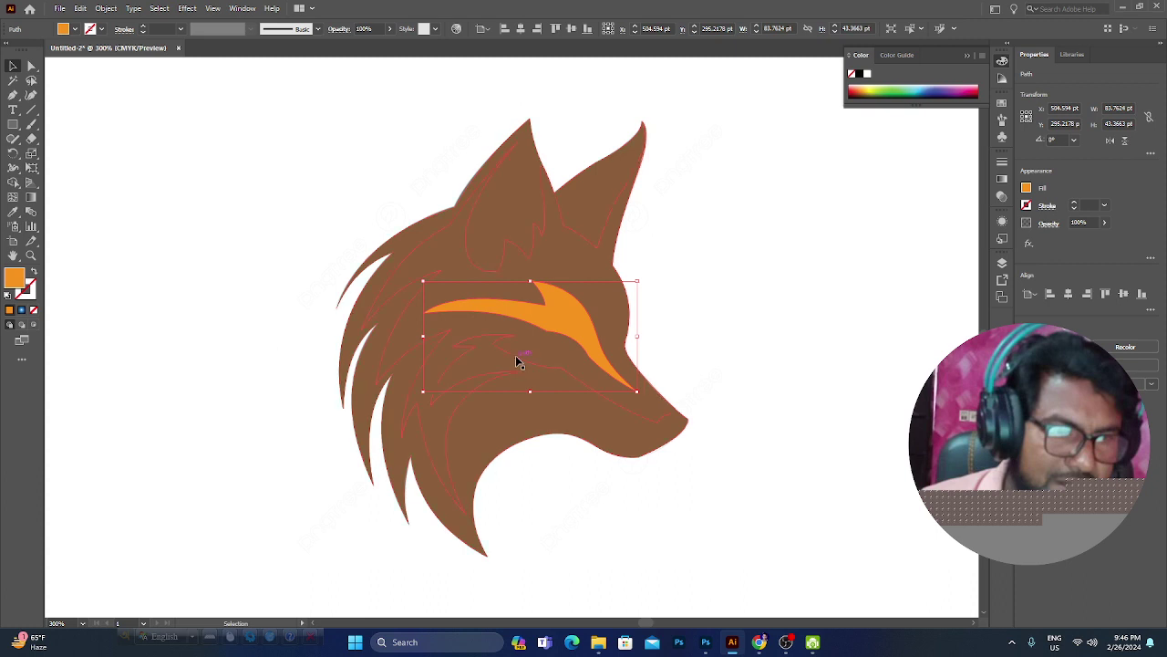
Step: Fill the inner face shape blue and the eye black
left_click(448, 320)
left_click(76, 30)
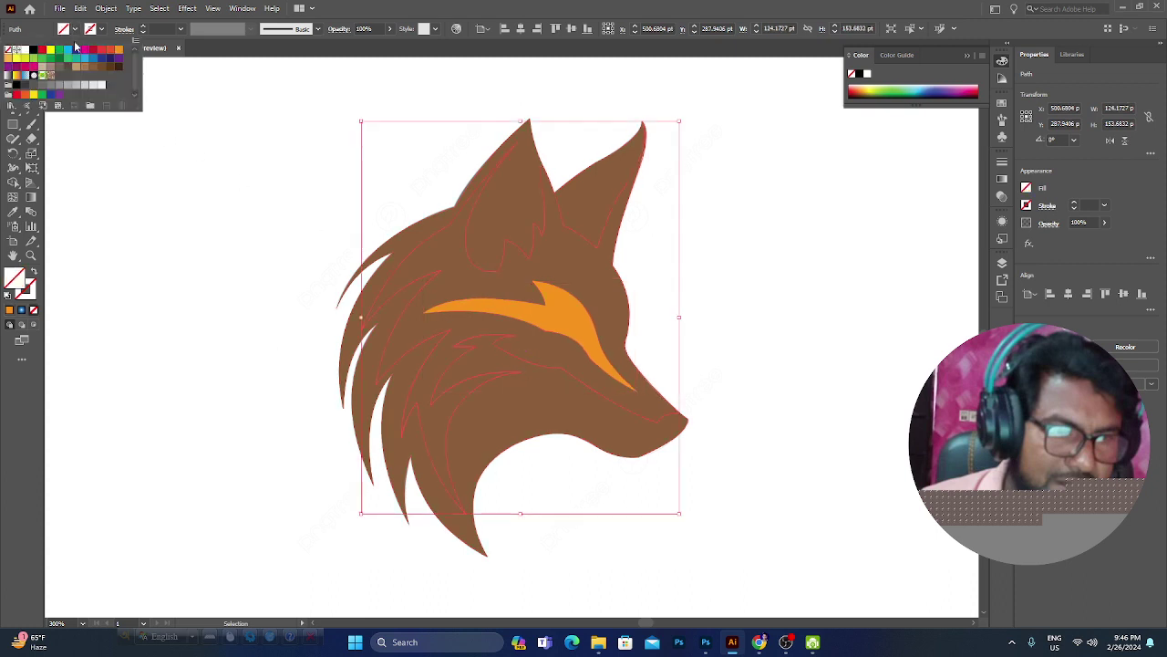
left_click(84, 61)
left_click(823, 255)
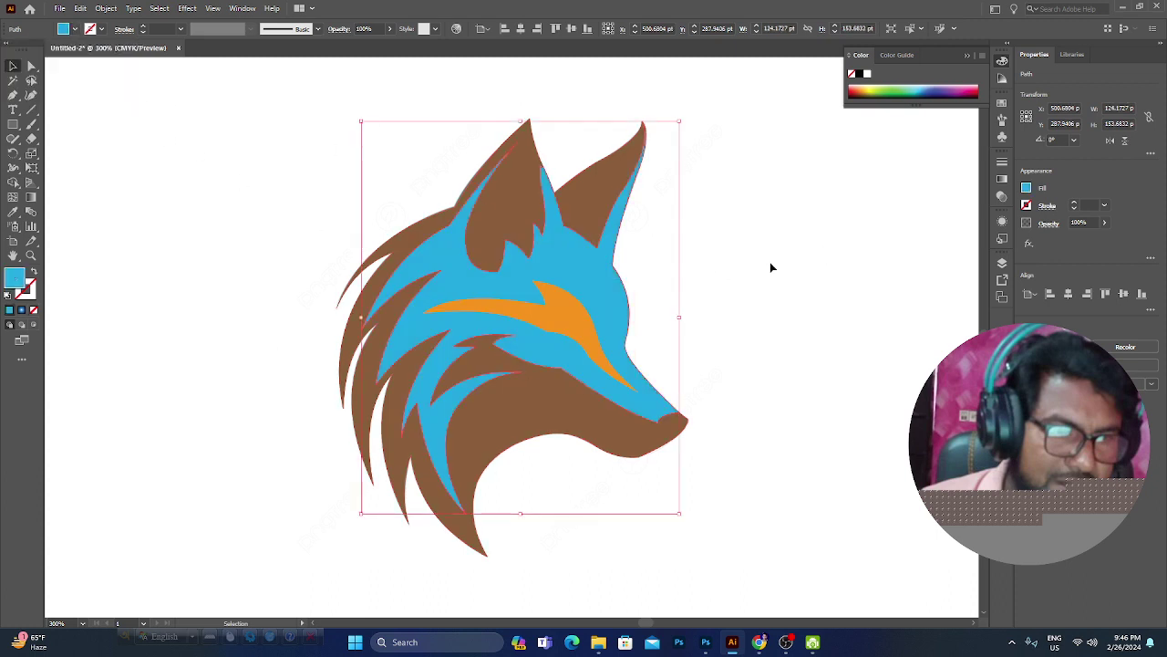
left_click(771, 264)
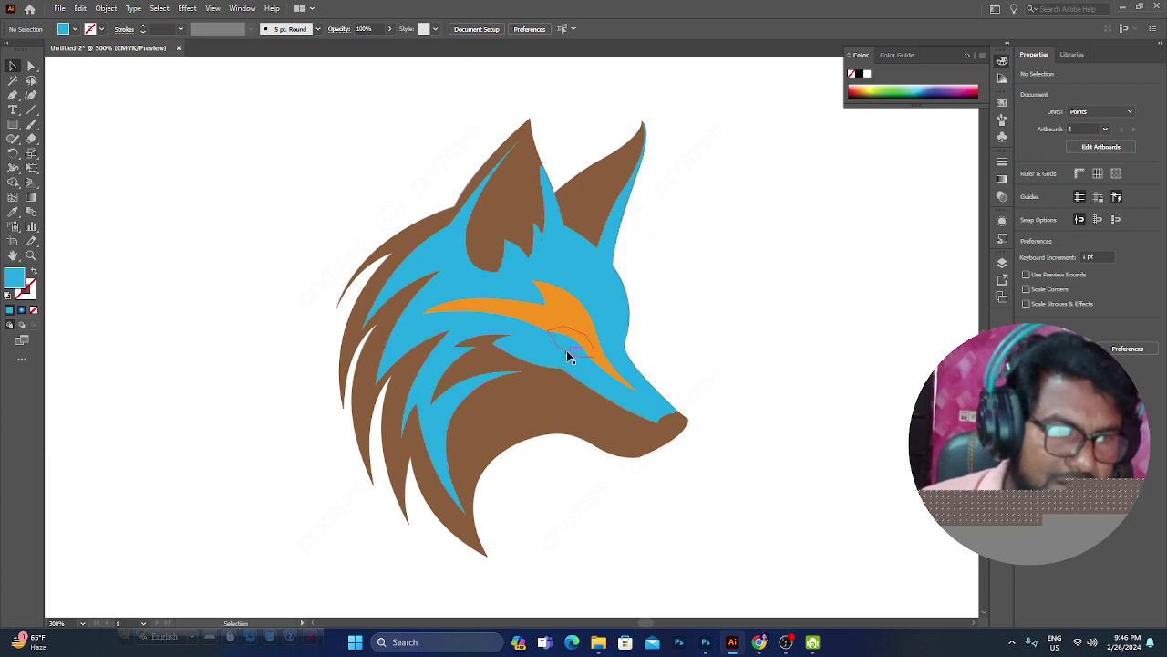
left_click(568, 356)
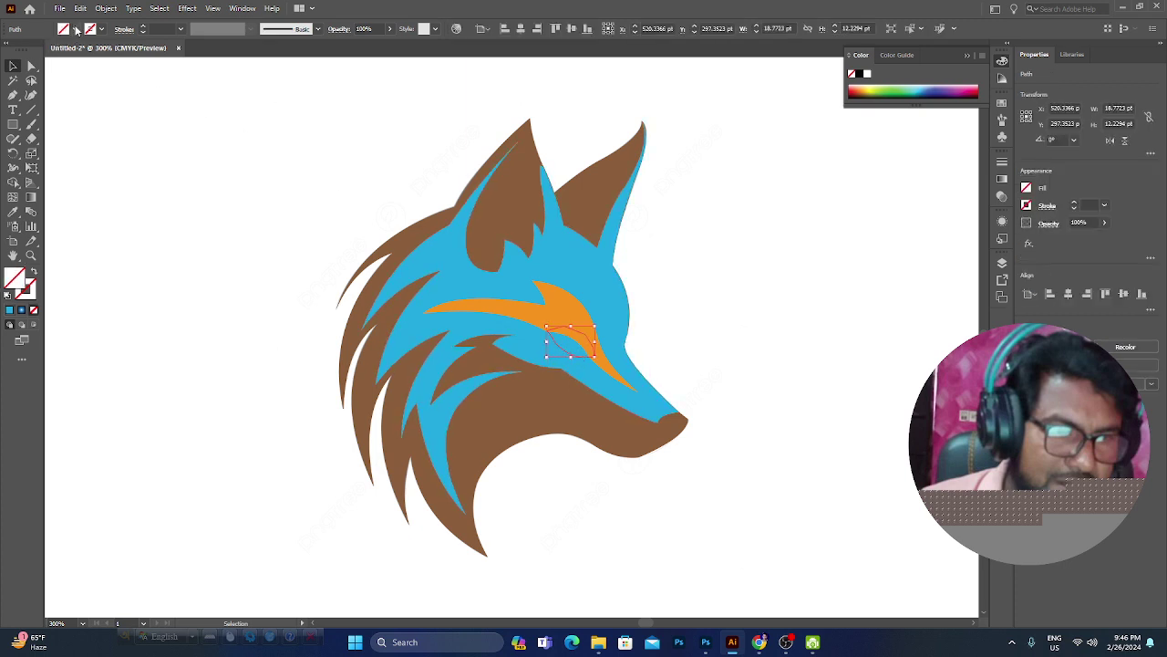
left_click(76, 30)
left_click(33, 51)
left_click(716, 294)
left_click(715, 293)
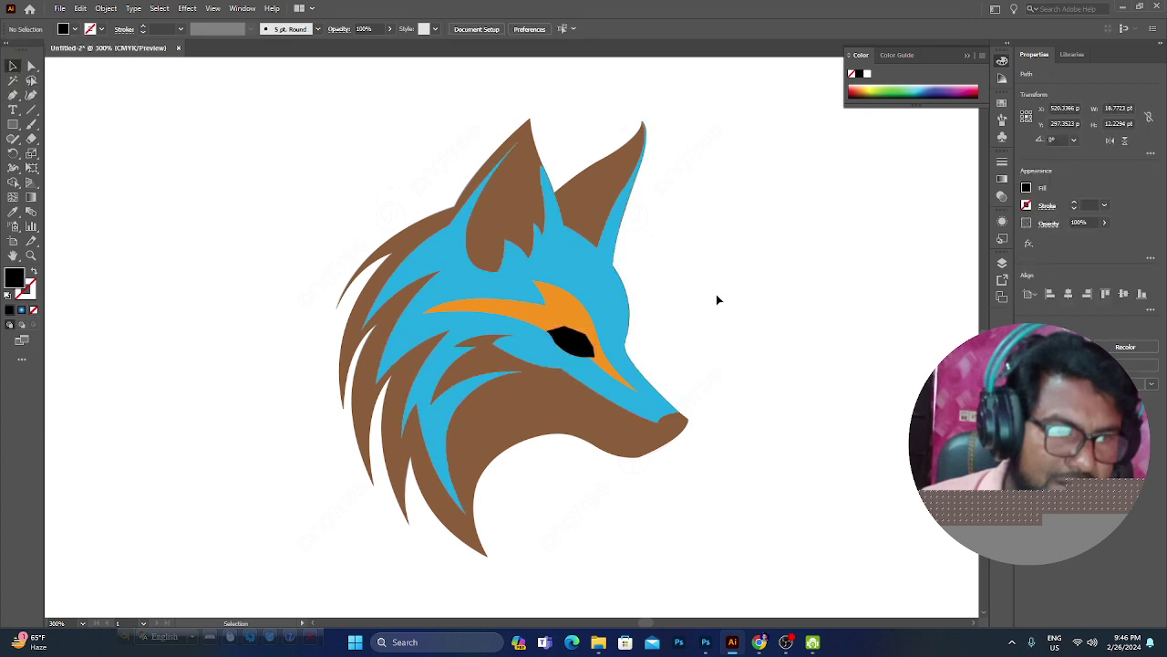
key("ctrl+plus")
key("ctrl+plus")
key("ctrl+plus")
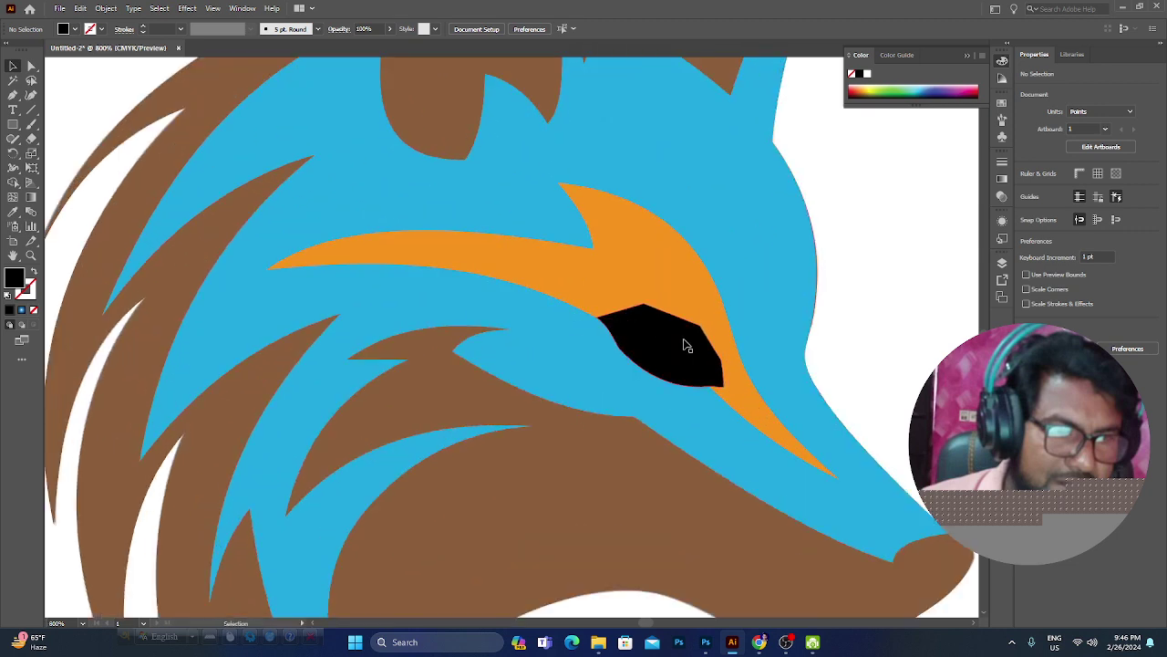
mouse_move(684, 345)
left_mouse_down()
mouse_move(732, 363)
mouse_move(698, 299)
left_mouse_up()
Step: Undo the eye nudge and send the eye path backward under the orange stripe via Layers
key("ctrl+z")
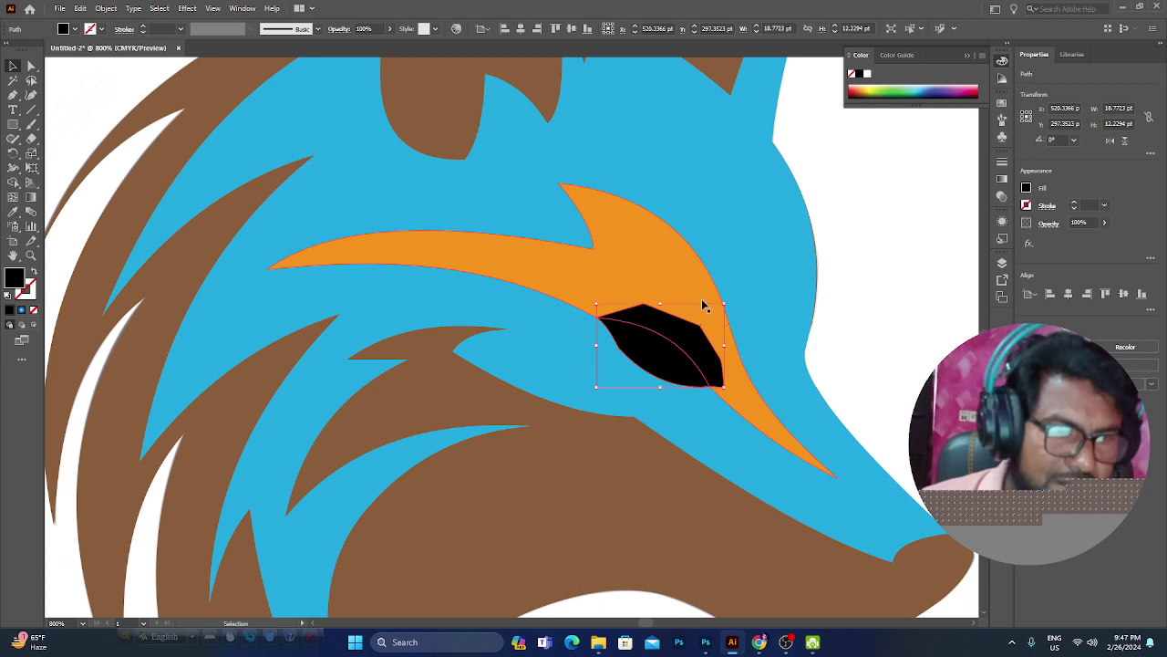
key("v")
left_click(1002, 264)
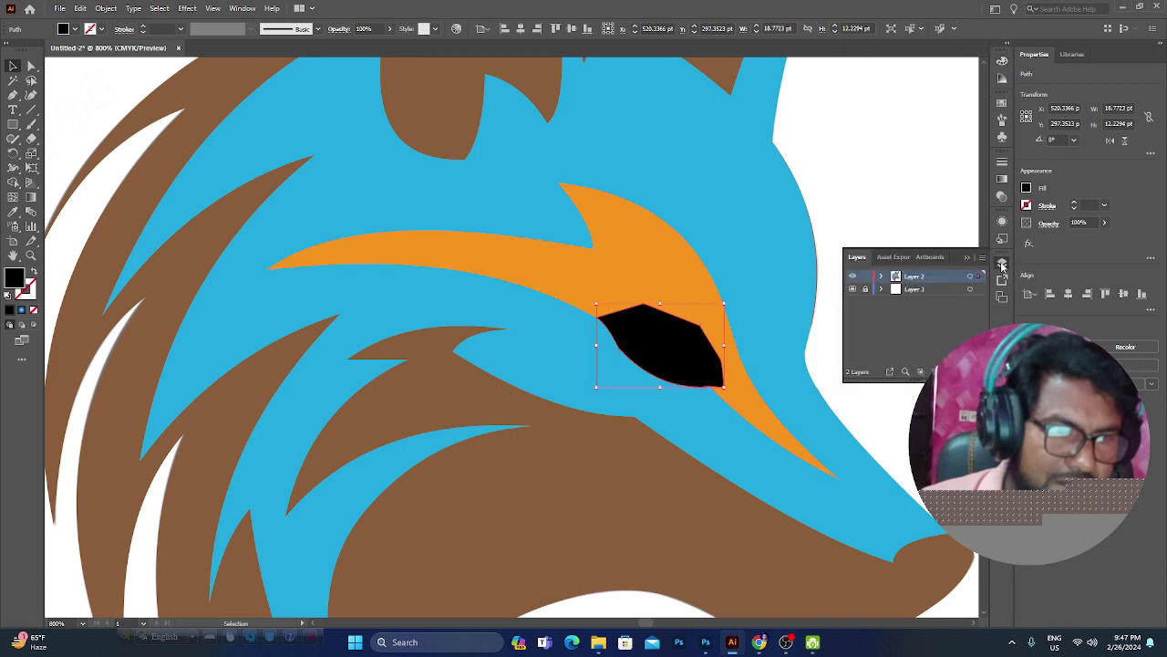
left_click(881, 276)
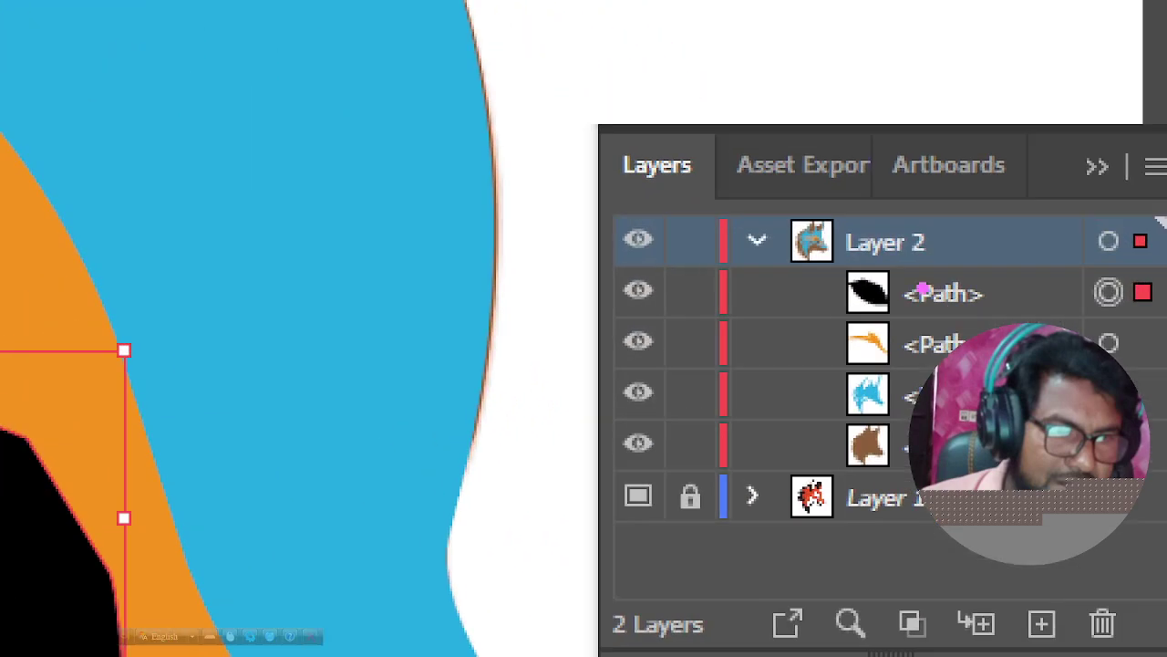
double_click(927, 289)
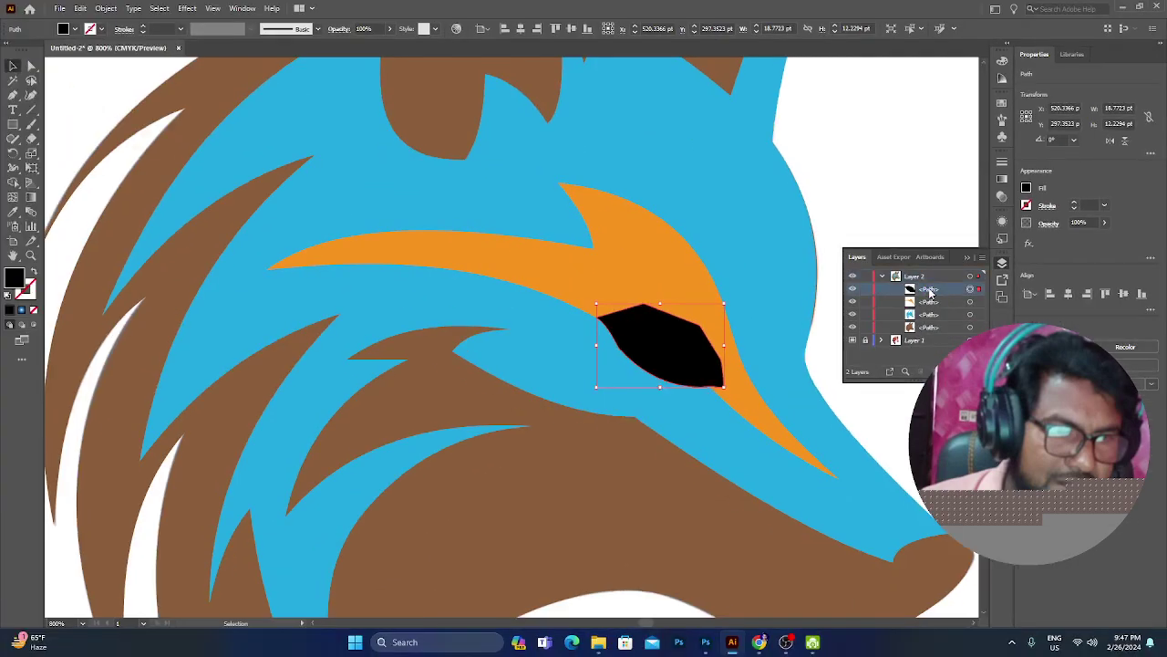
key("ctrl+bracketleft")
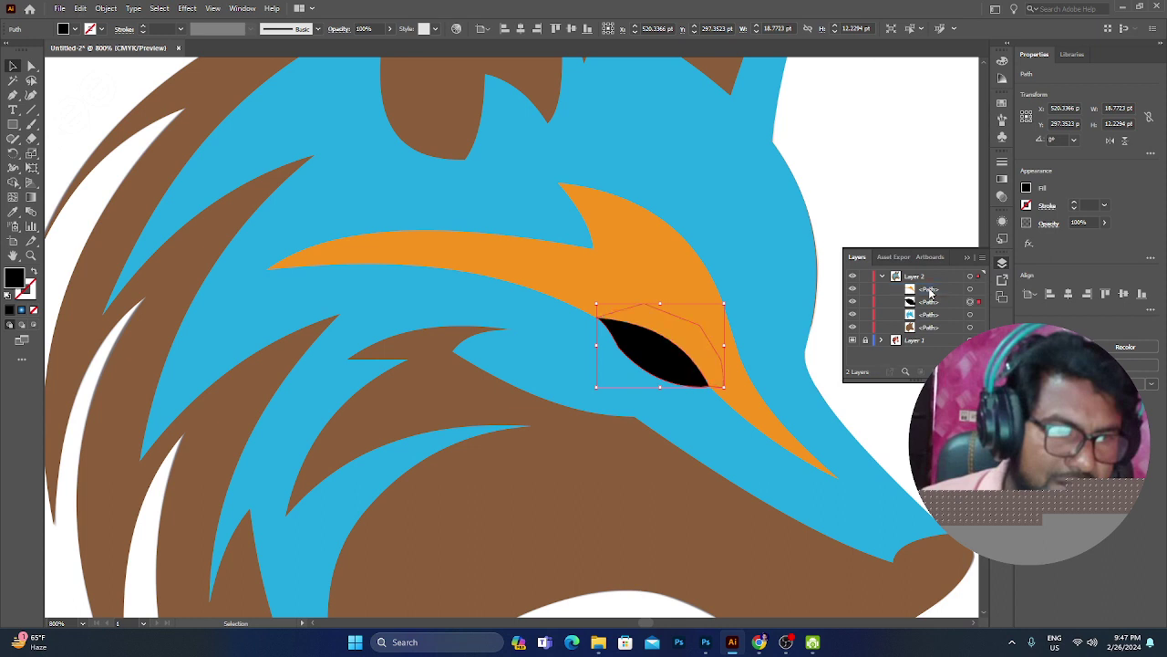
left_click(912, 208)
key("ctrl+minus")
key("ctrl+minus")
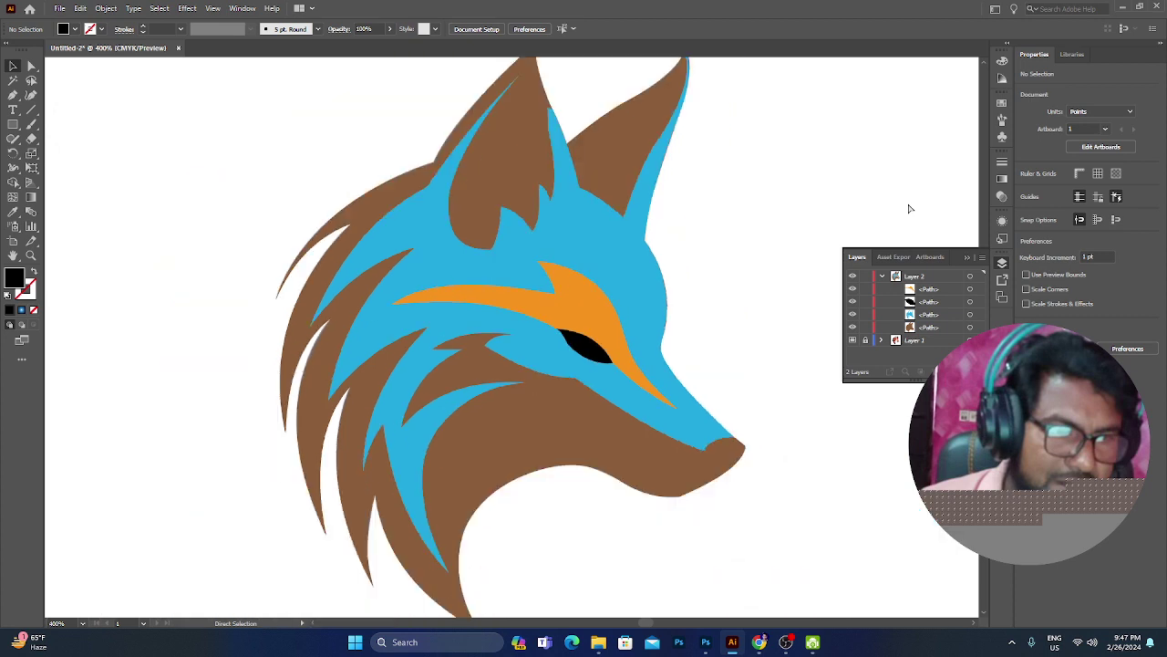
key("ctrl+minus")
key("ctrl+minus")
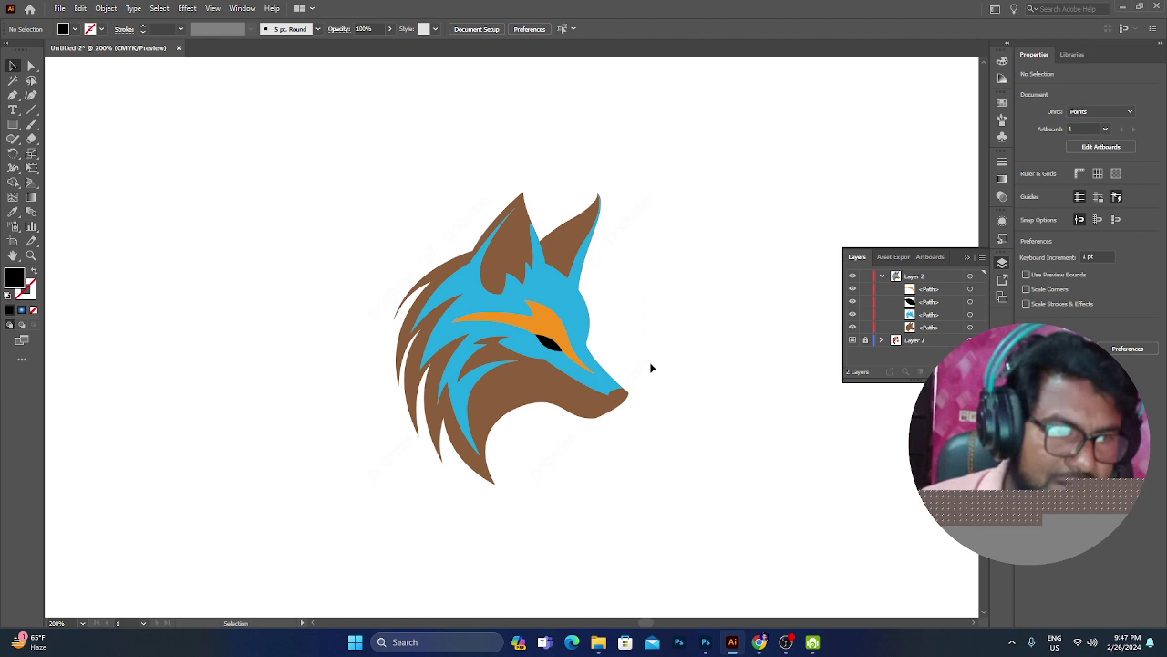
Step: Set the brown fur shape's opacity to 49%
left_click(534, 401)
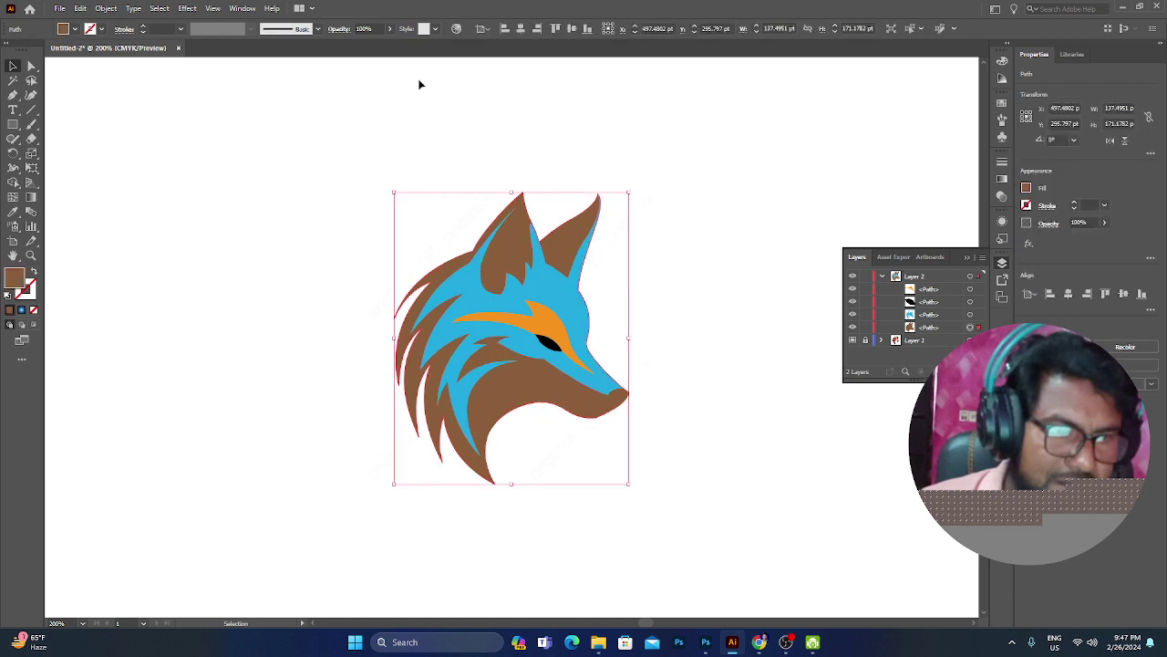
left_click(390, 28)
left_click_drag(391, 47, 365, 48)
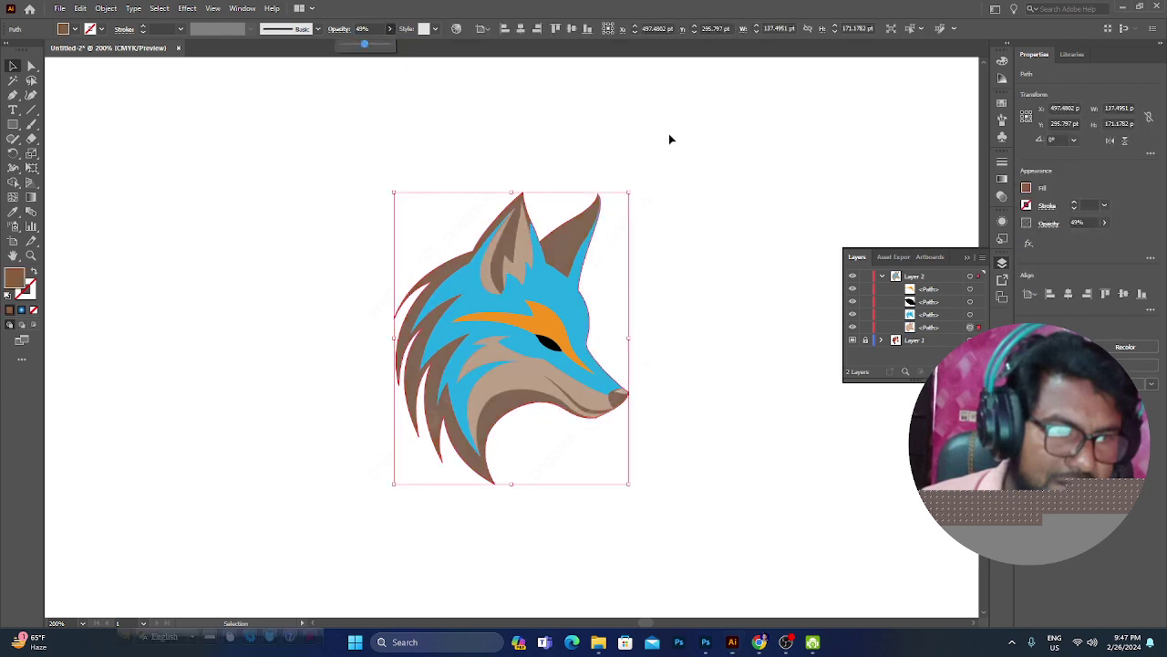
left_click(712, 134)
Step: Zoom in and pan to bring the fox's ears into view
key("ctrl+equal")
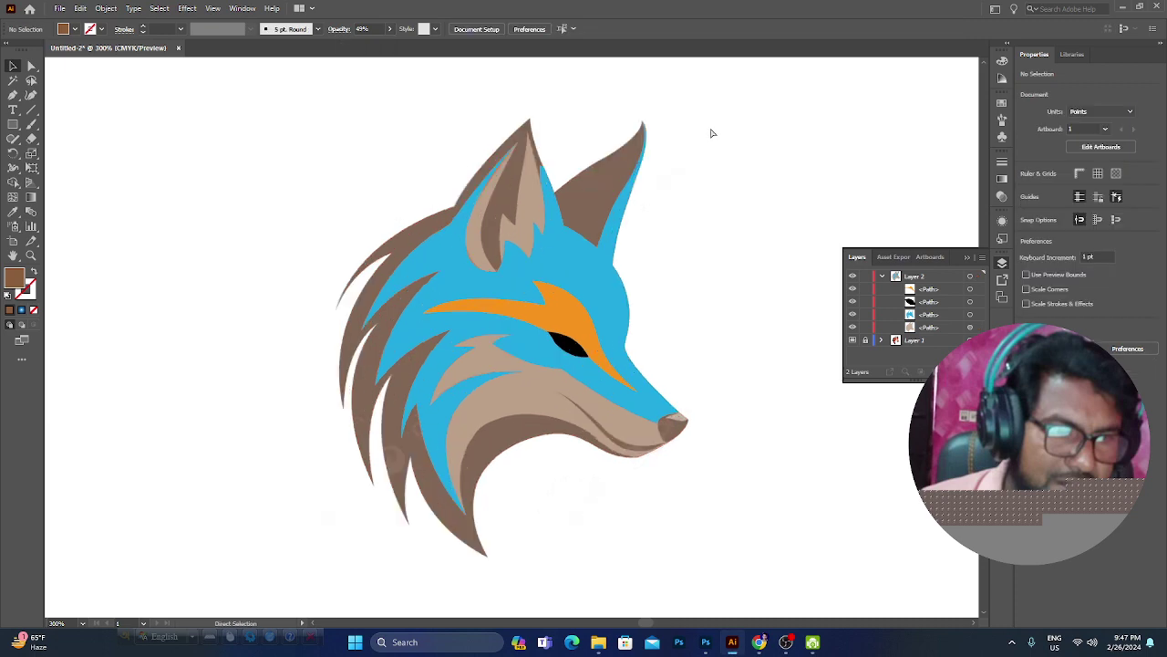
key("ctrl+equal")
key("ctrl+equal")
left_click_drag(594, 109, 612, 390)
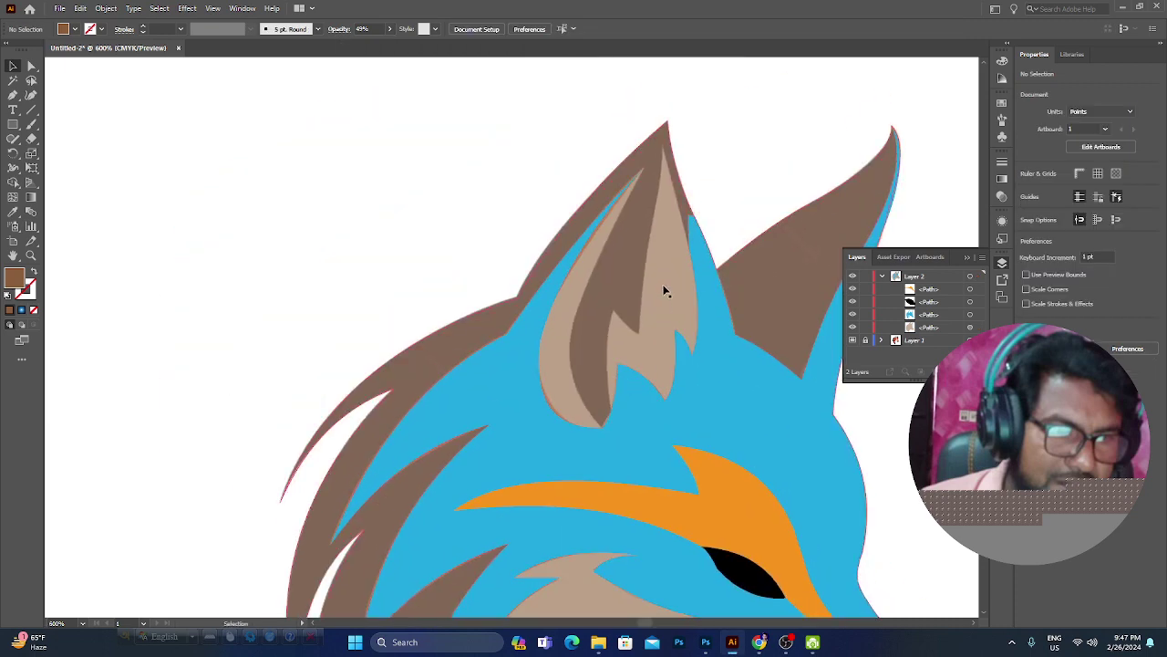
scroll(722, 386, "down", 3)
scroll(721, 385, "down", 2)
scroll(721, 386, "down", 3)
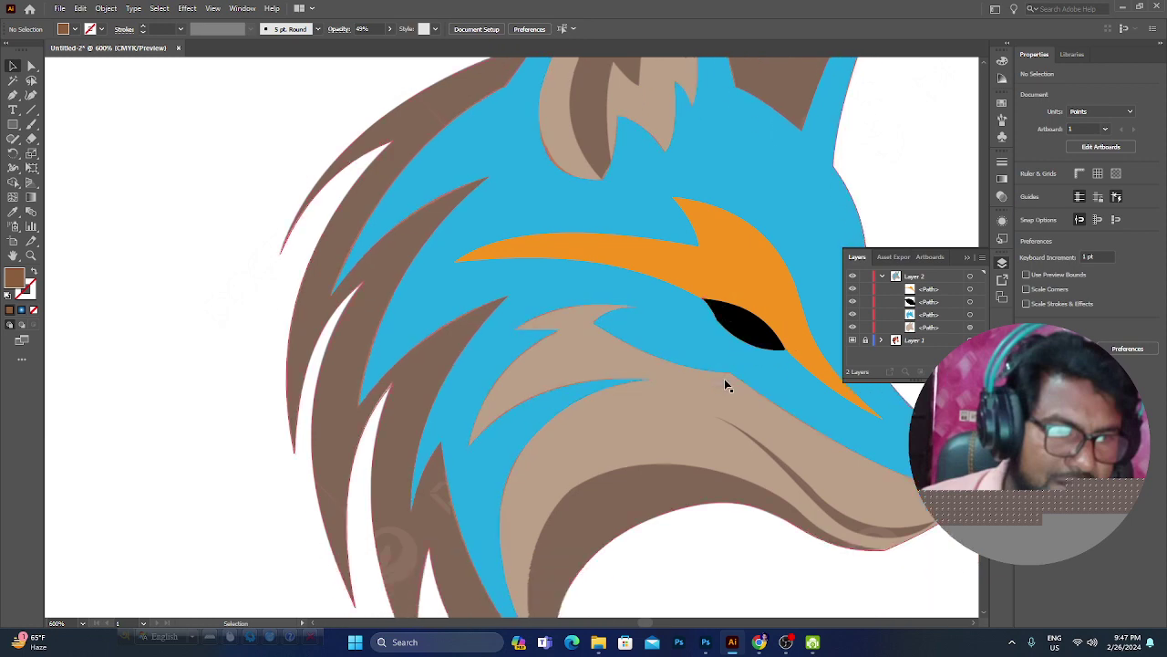
scroll(818, 407, "right", 2)
scroll(682, 391, "right", 5)
scroll(682, 390, "down", 2)
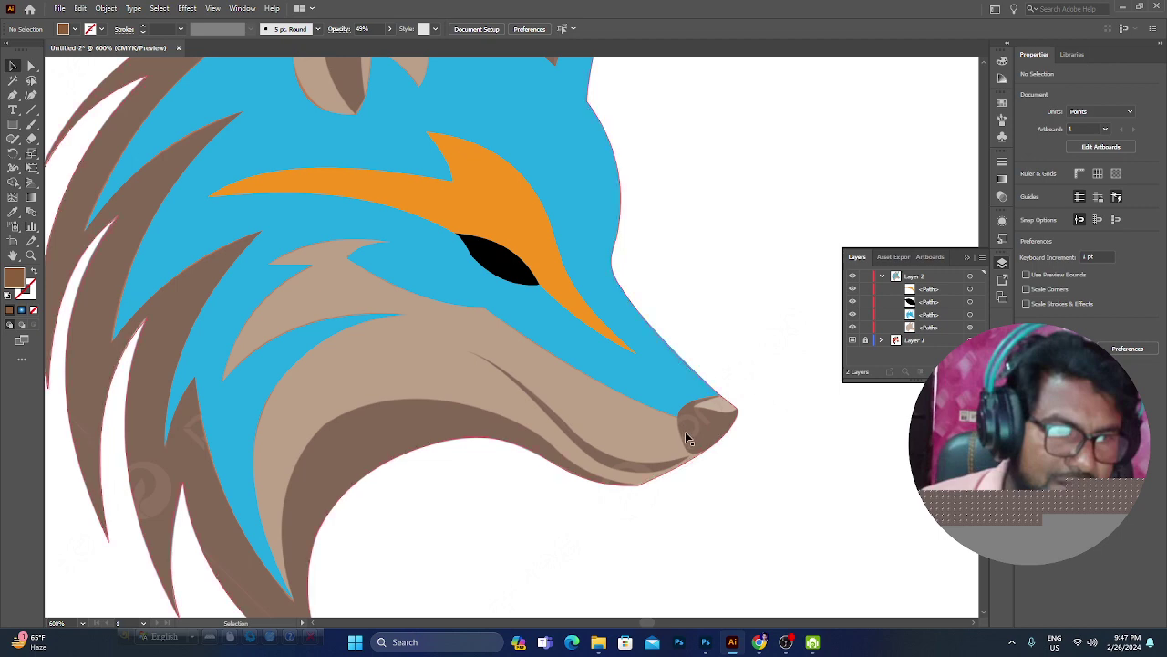
Step: Draw a small closed highlight shape along the top edge of the snout tip
key("a")
scroll(725, 405, "up", 5)
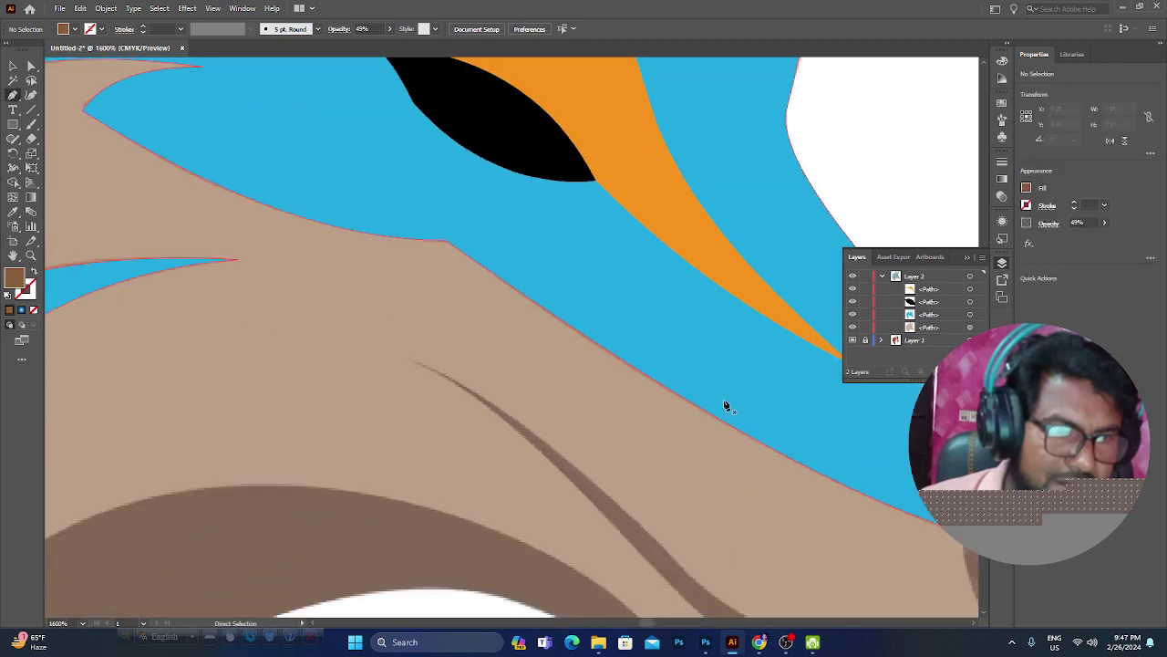
scroll(573, 385, "down", 2)
key("p")
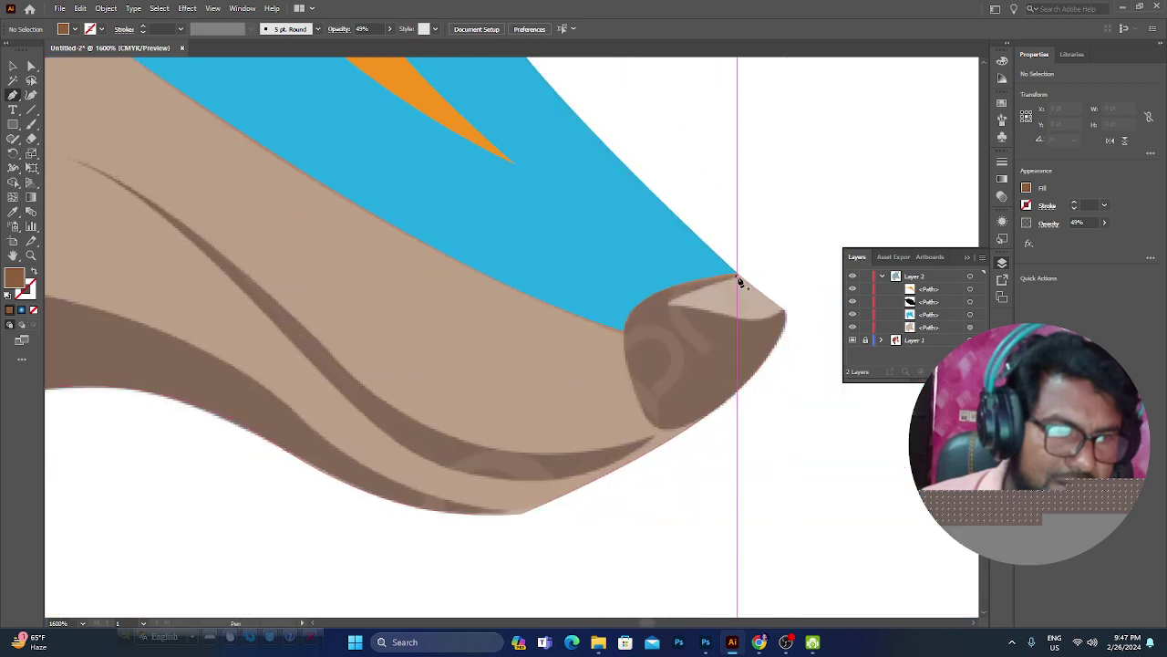
left_click(738, 274)
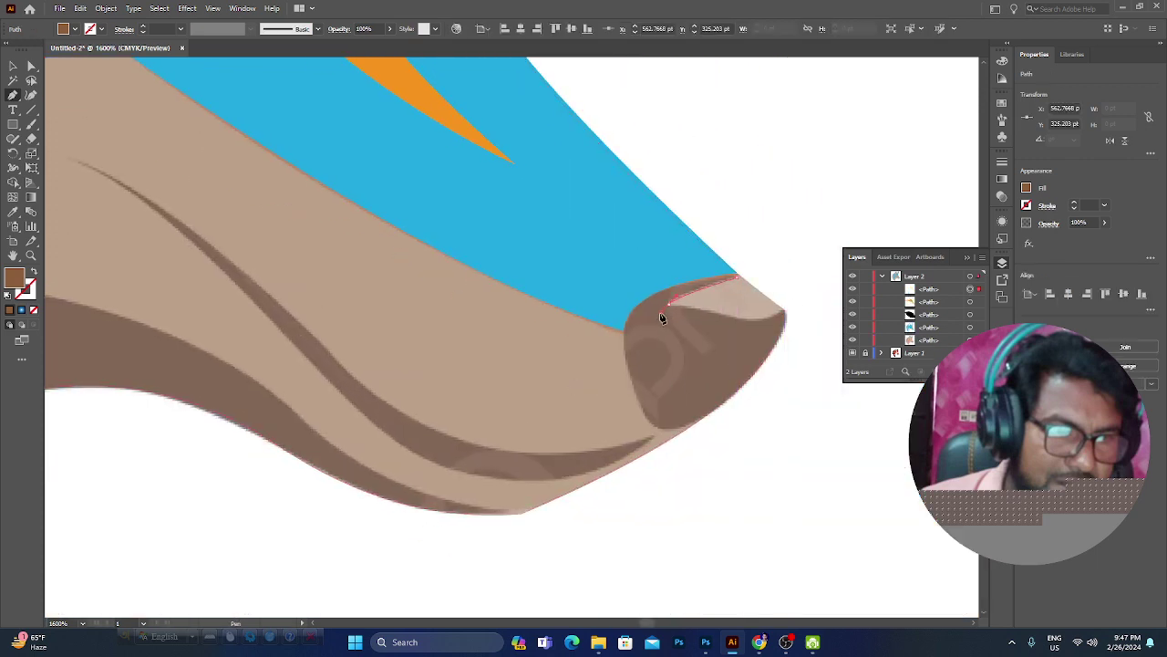
left_click(659, 315)
left_click(739, 319)
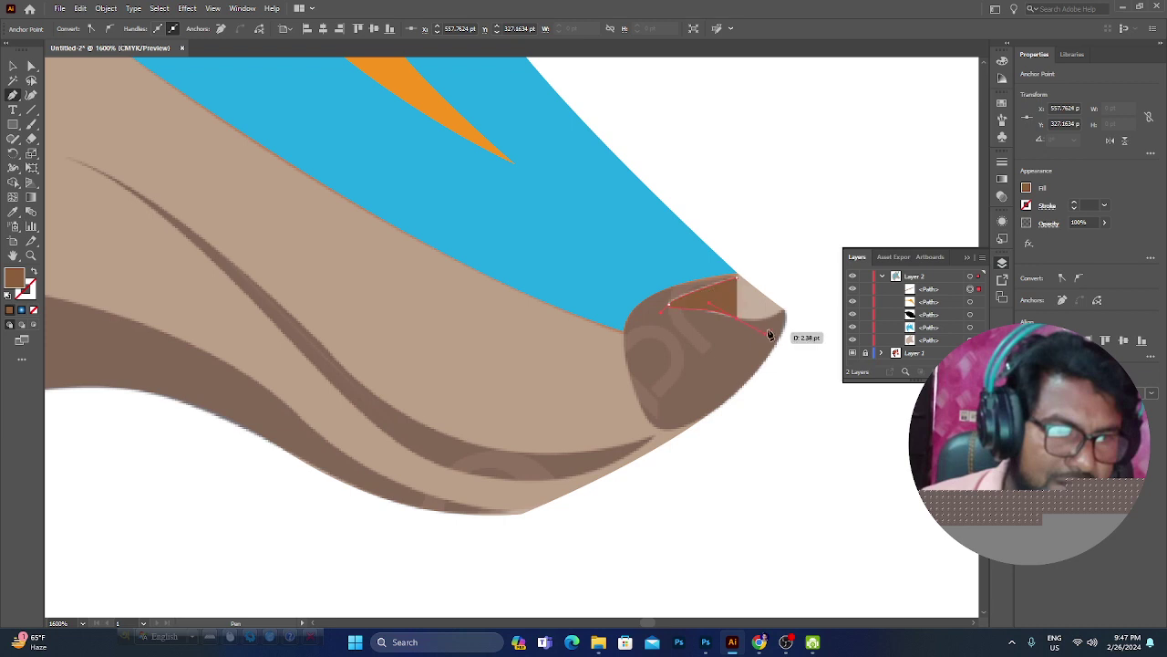
left_click(785, 311)
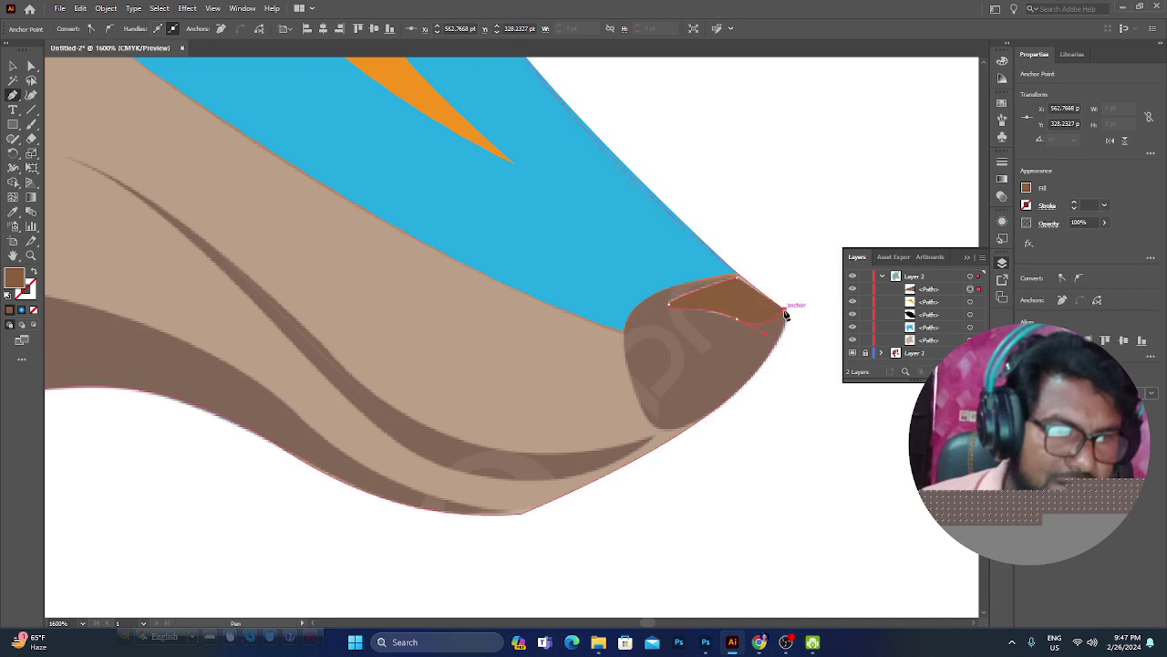
left_click(740, 279)
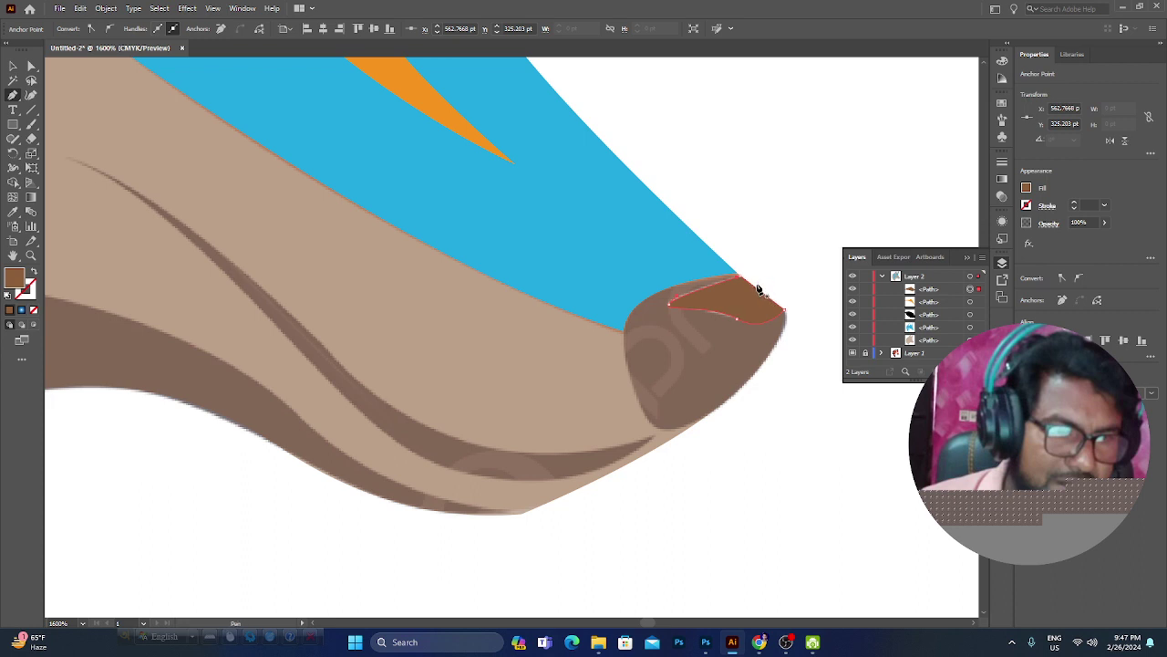
Step: Fill the highlight with grey-brown #8e8178 and deselect it
key("v")
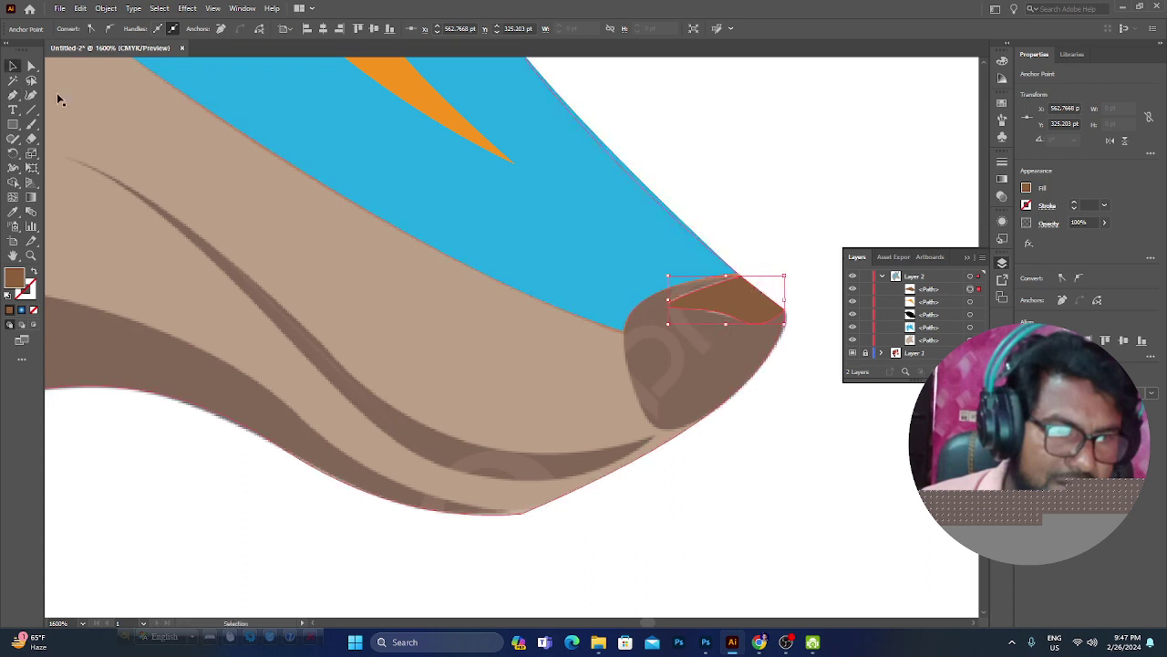
double_click(13, 281)
left_click(706, 232)
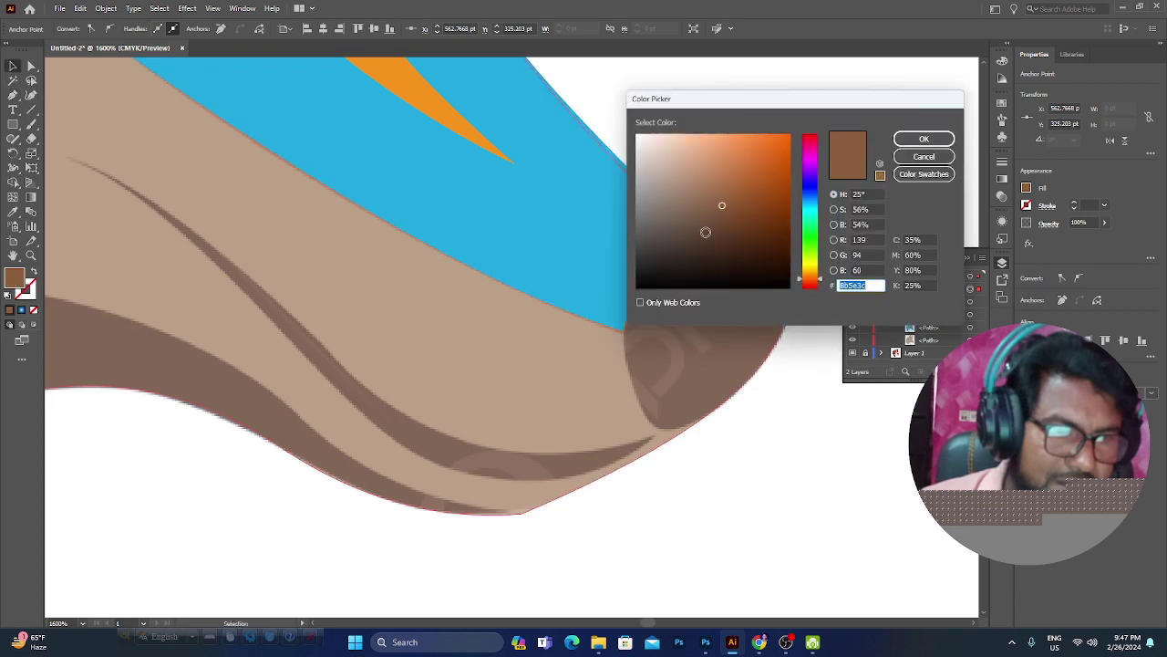
left_click(660, 199)
left_click(905, 142)
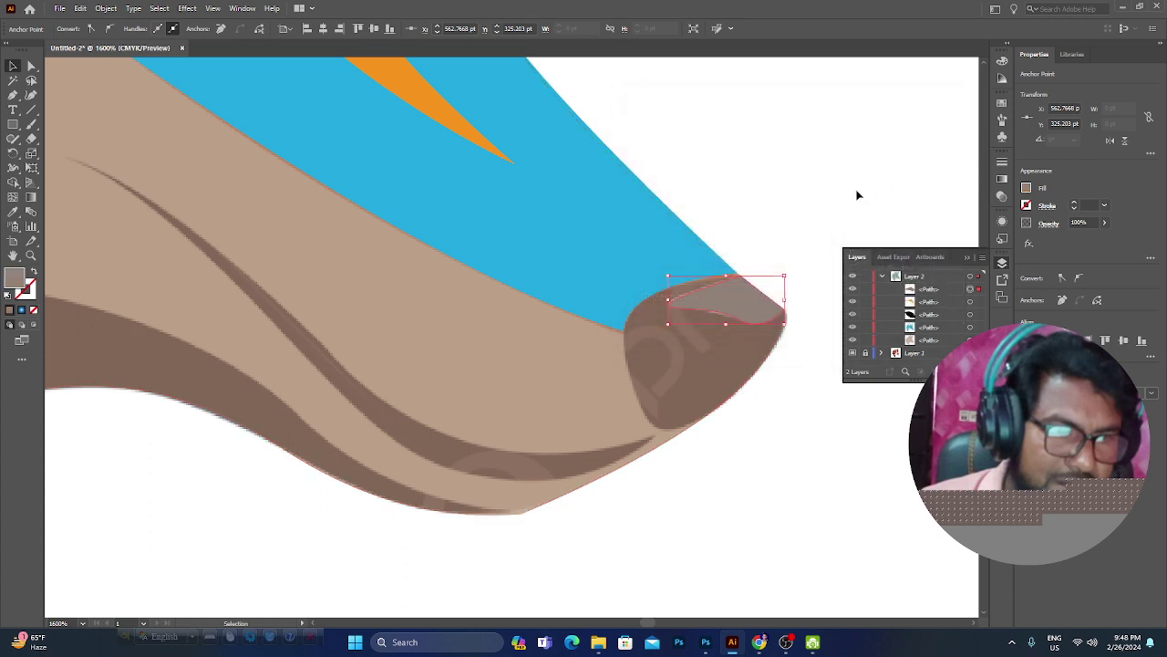
left_click(866, 178)
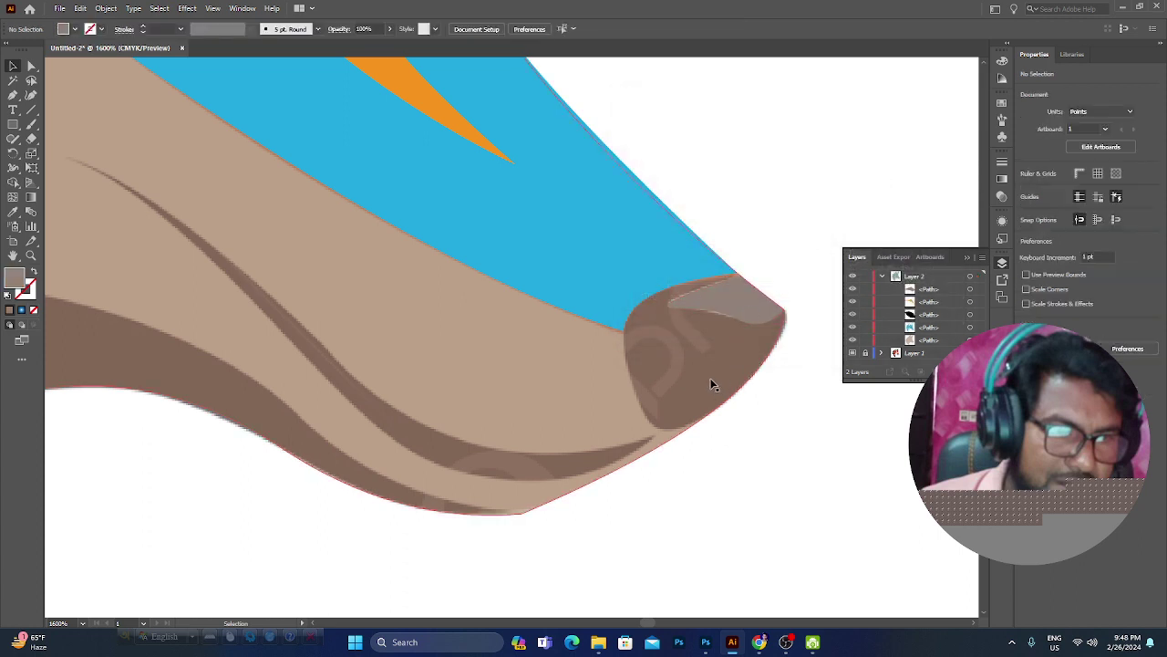
Step: Draw a rounded closed nose shape covering the snout tip
key("p")
left_click(737, 273)
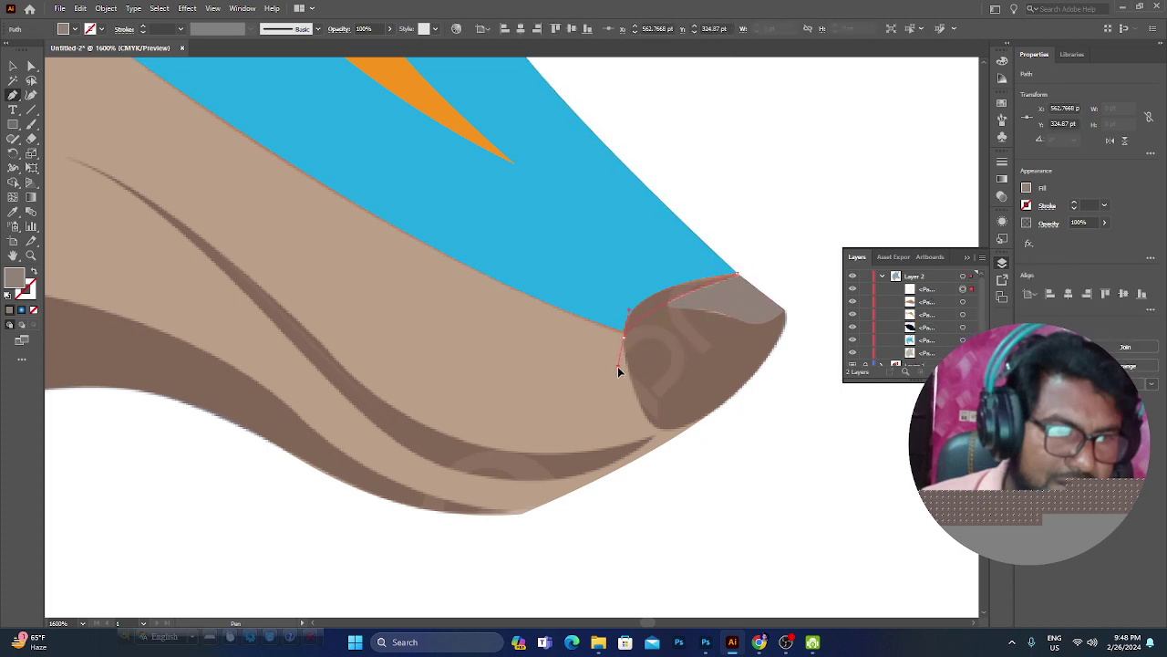
left_click_drag(625, 396, 628, 392)
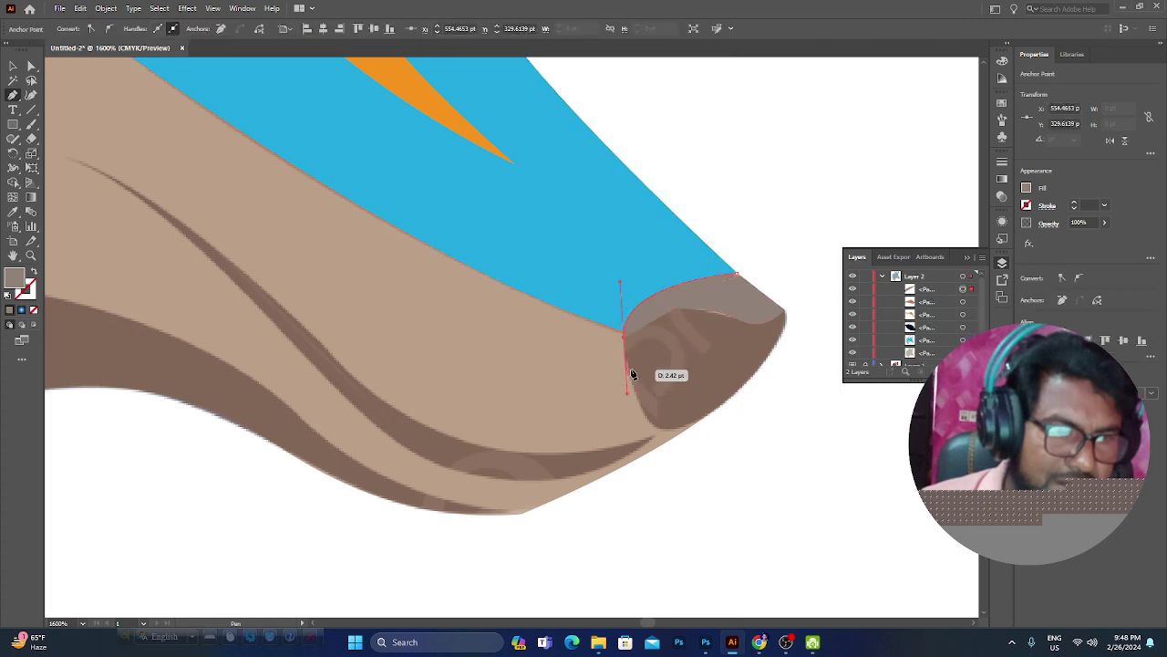
left_click(626, 339)
left_click(658, 426)
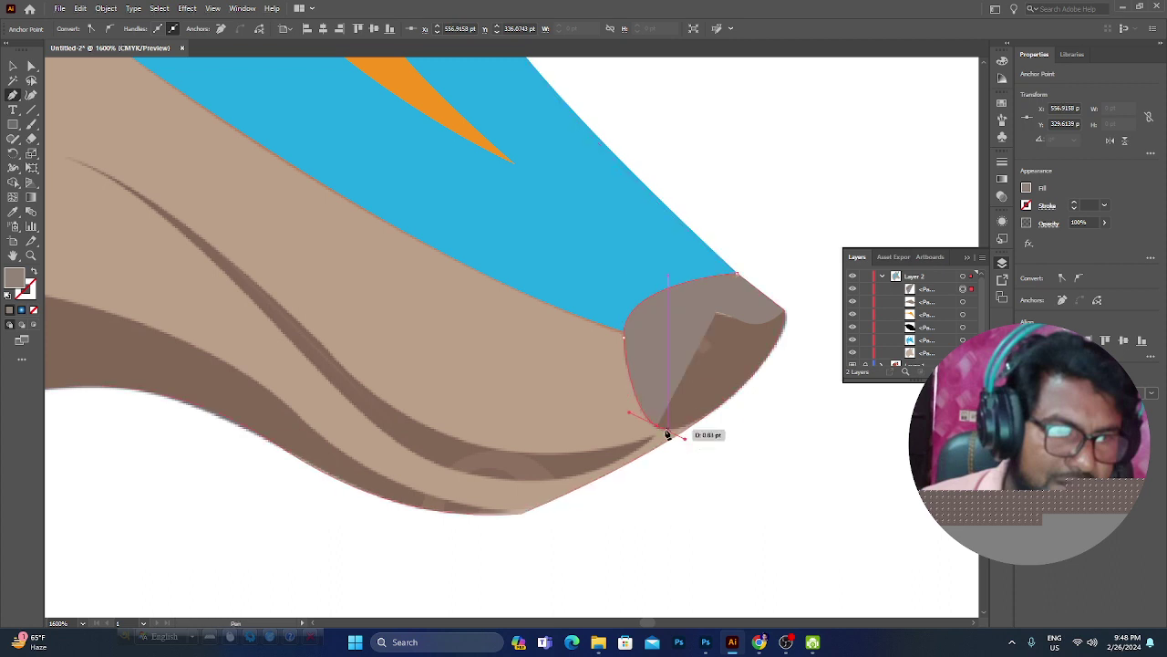
left_click(736, 392)
left_click_drag(791, 349, 802, 342)
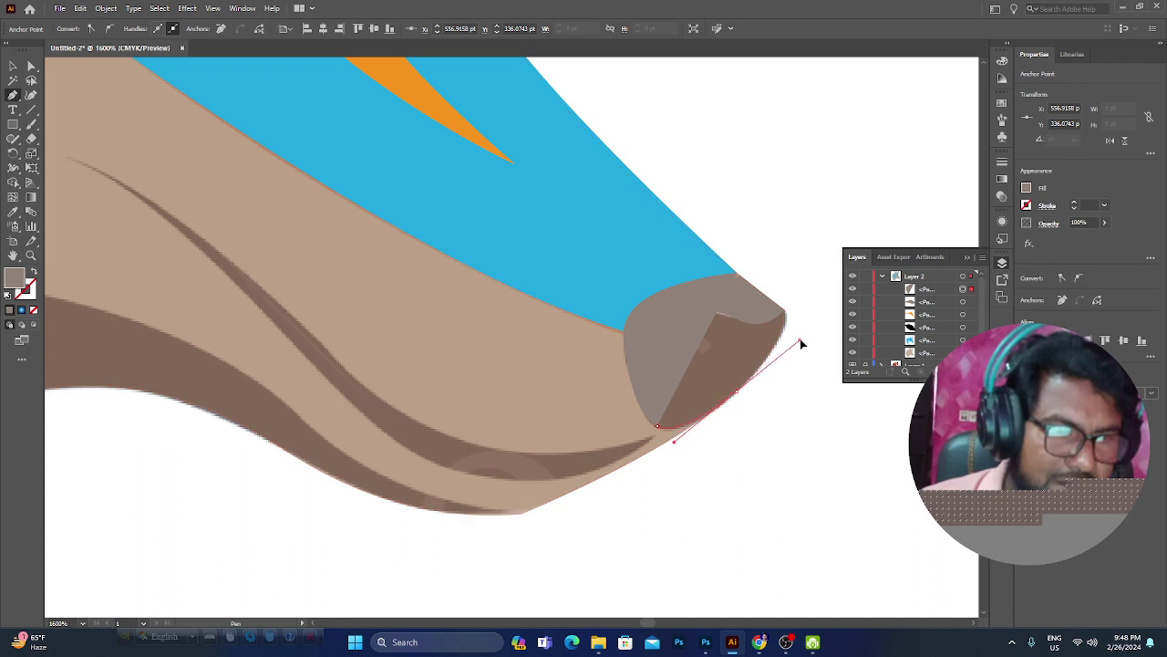
left_click(739, 393)
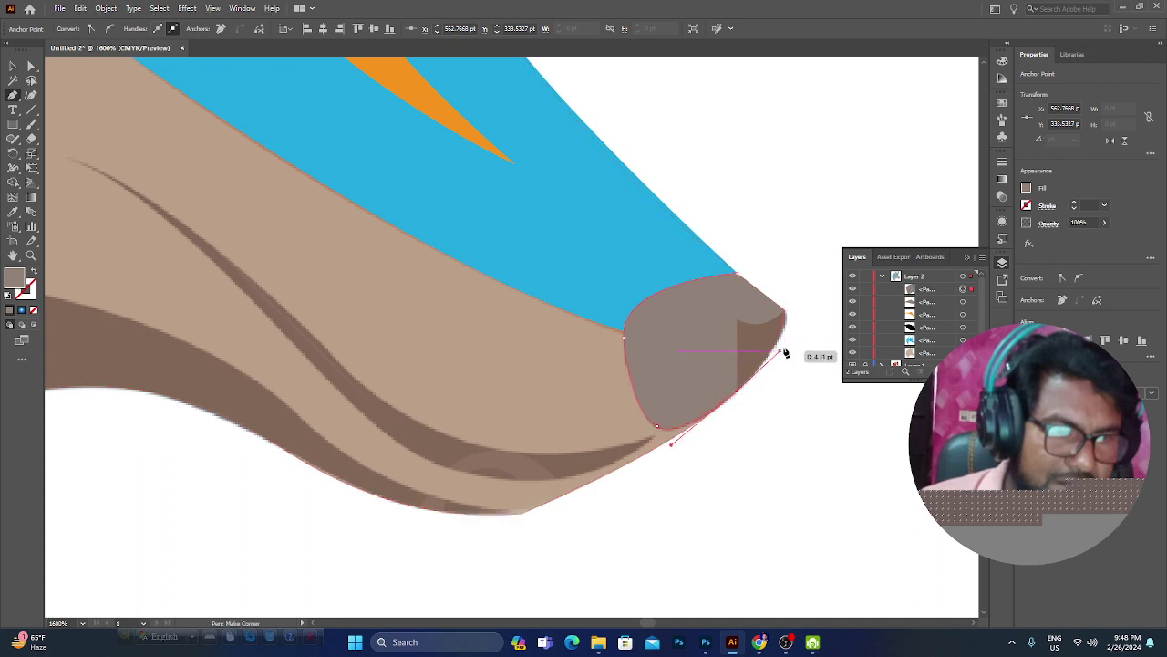
left_click(786, 309)
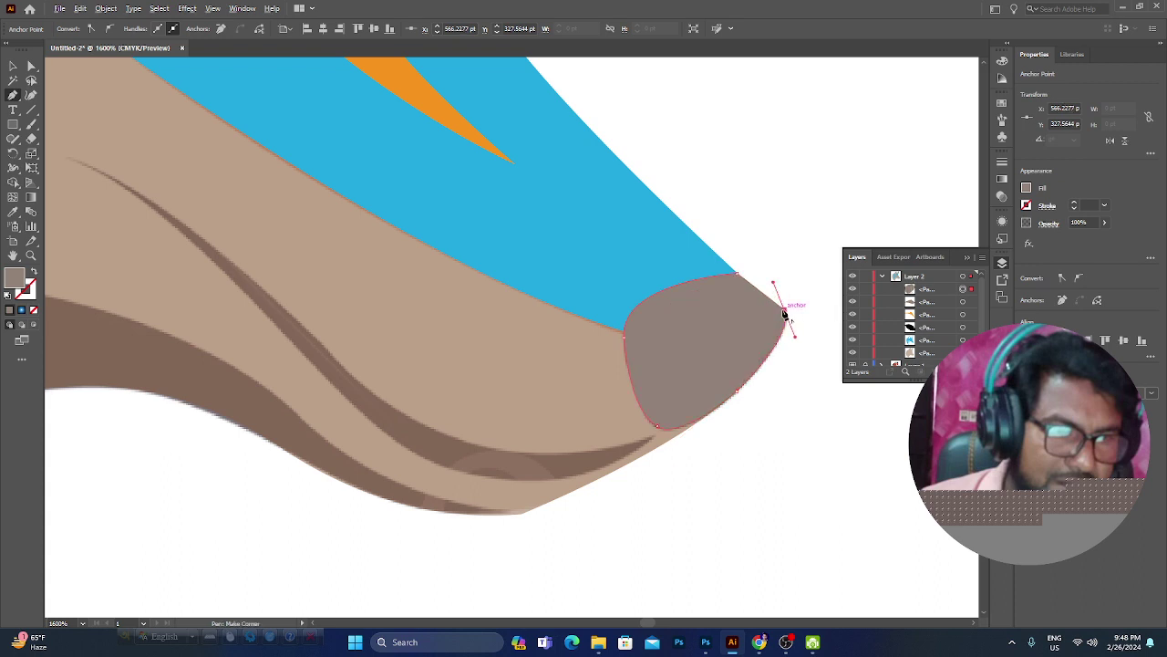
left_click(738, 277)
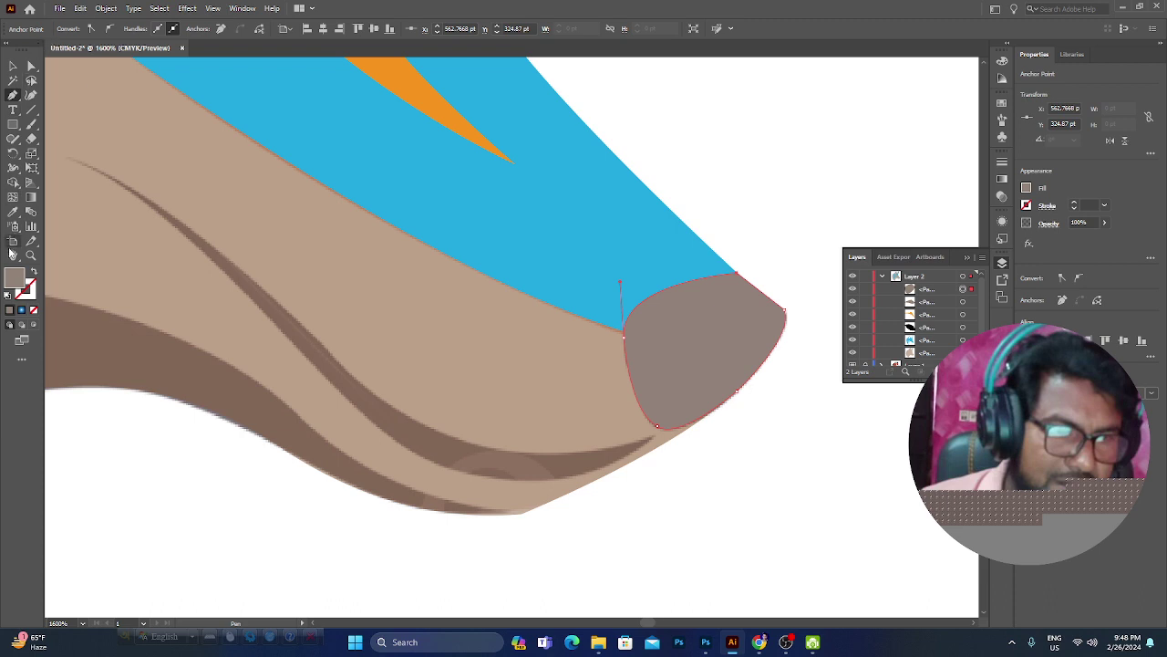
Step: Fill the nose shape with dark grey
double_click(22, 284)
left_click(763, 208)
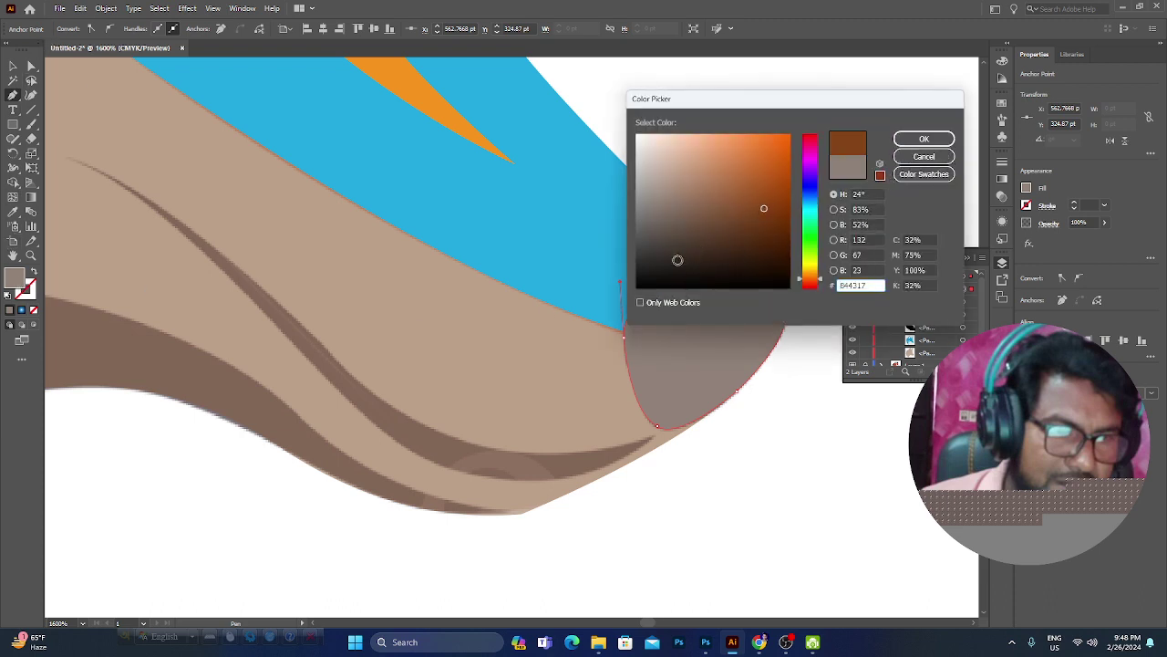
left_click(642, 253)
left_click(924, 139)
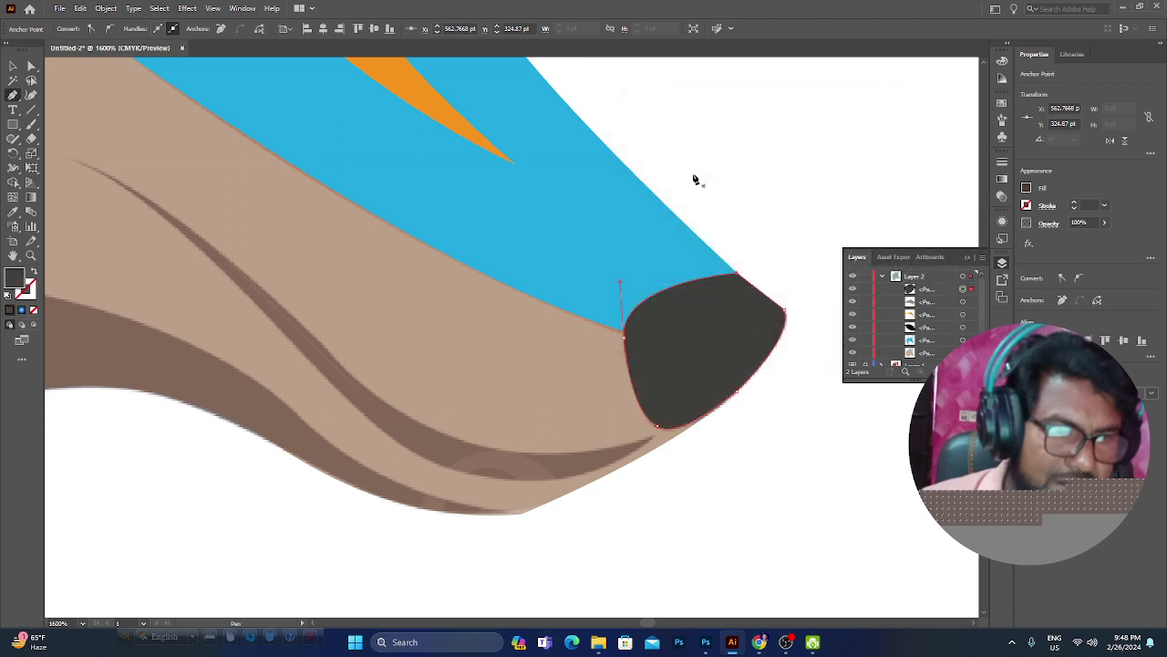
Step: Send the nose backward beneath the highlight with Ctrl+[ and deselect it
key("a")
key("ctrl+bracketleft")
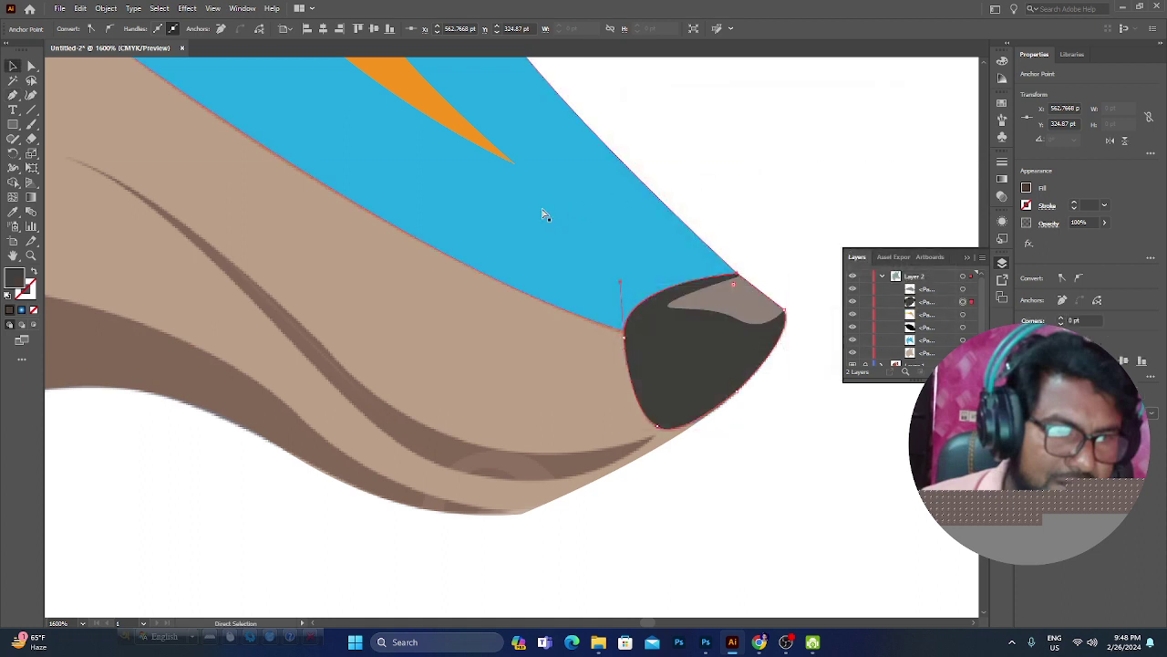
key("v")
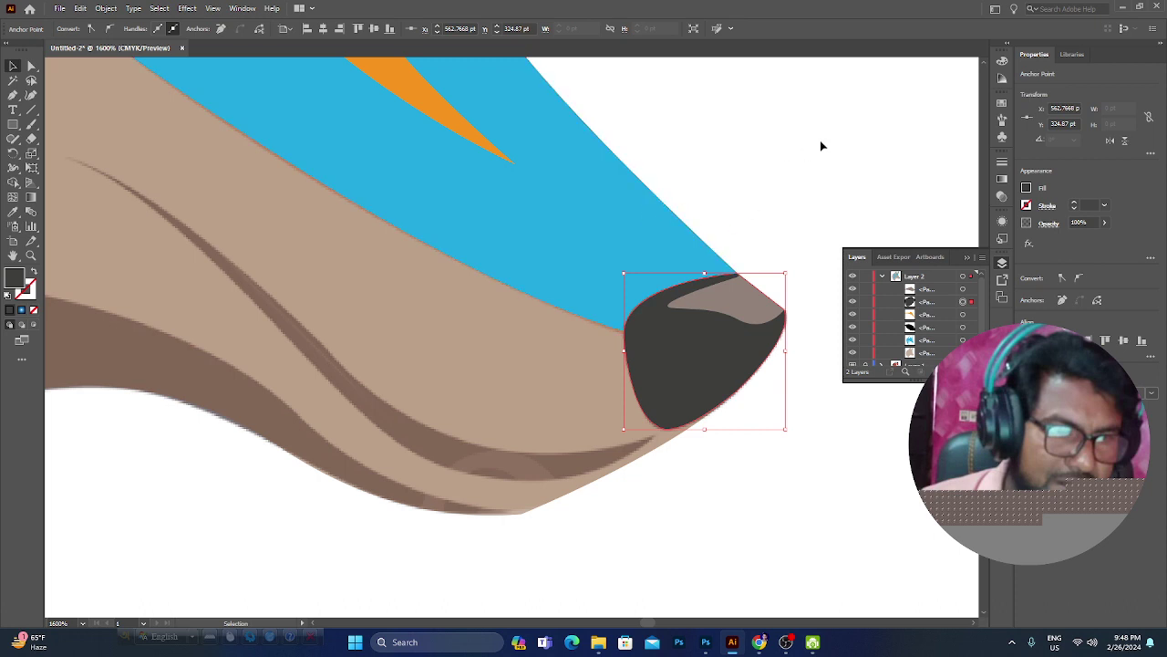
left_click(821, 144)
Step: Draw a thin curved dark grey mouth line sweeping from the nose back along the muzzle
key("p")
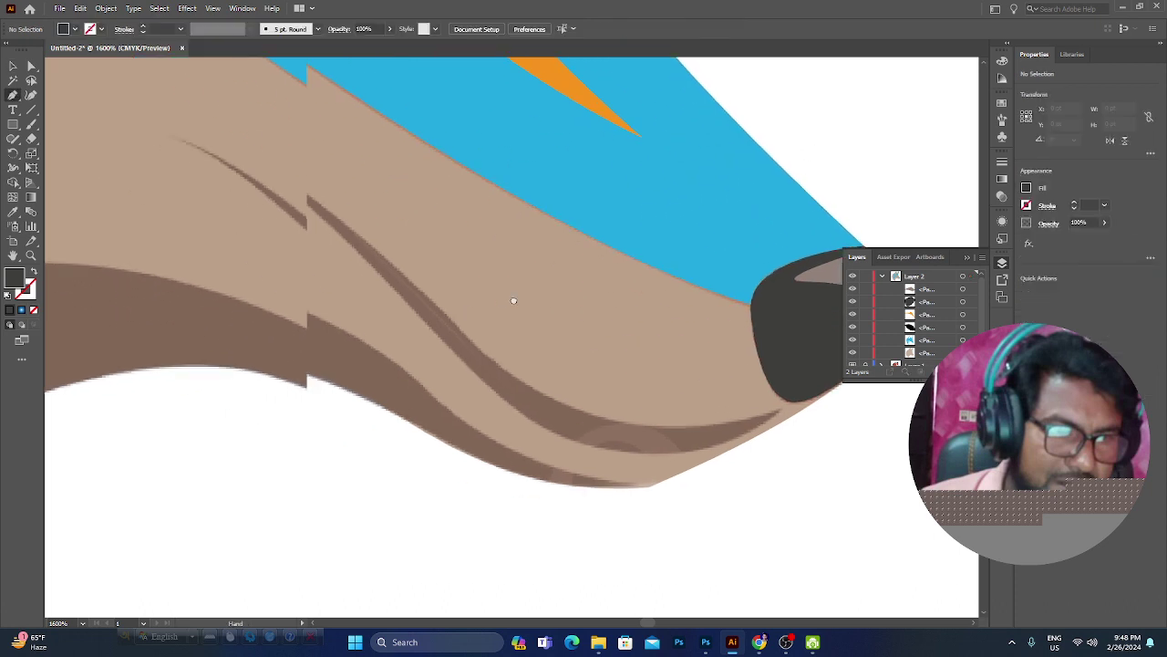
left_click_drag(376, 320, 514, 290)
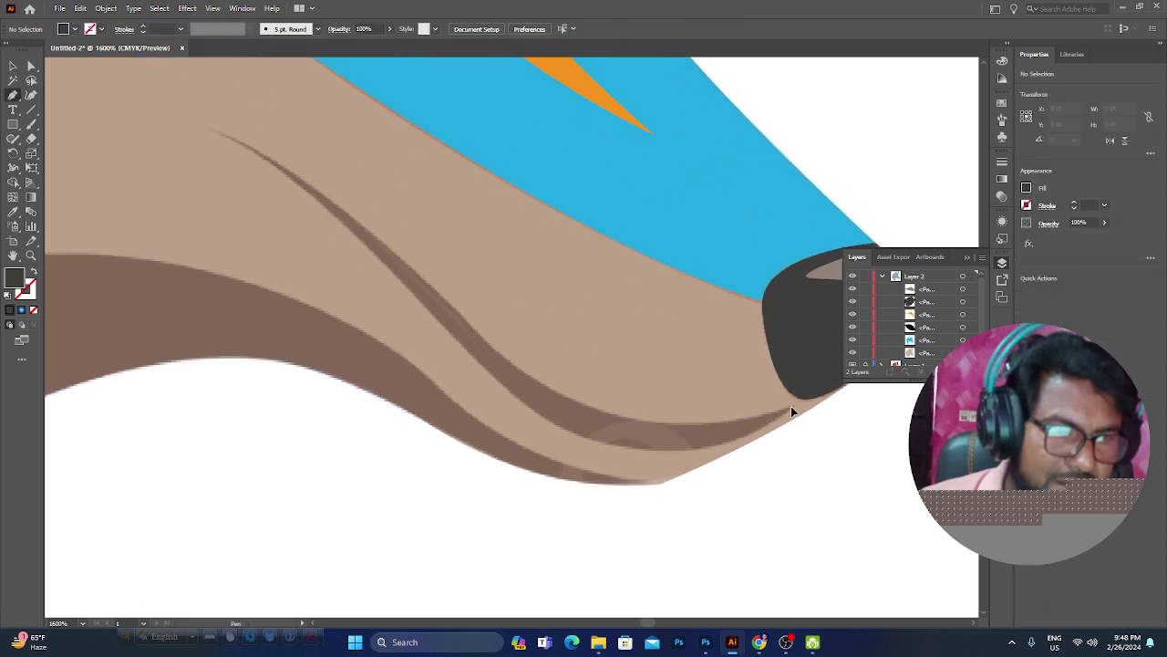
left_click(790, 408)
mouse_move(609, 413)
left_mouse_down()
mouse_move(564, 401)
mouse_move(423, 276)
left_mouse_up()
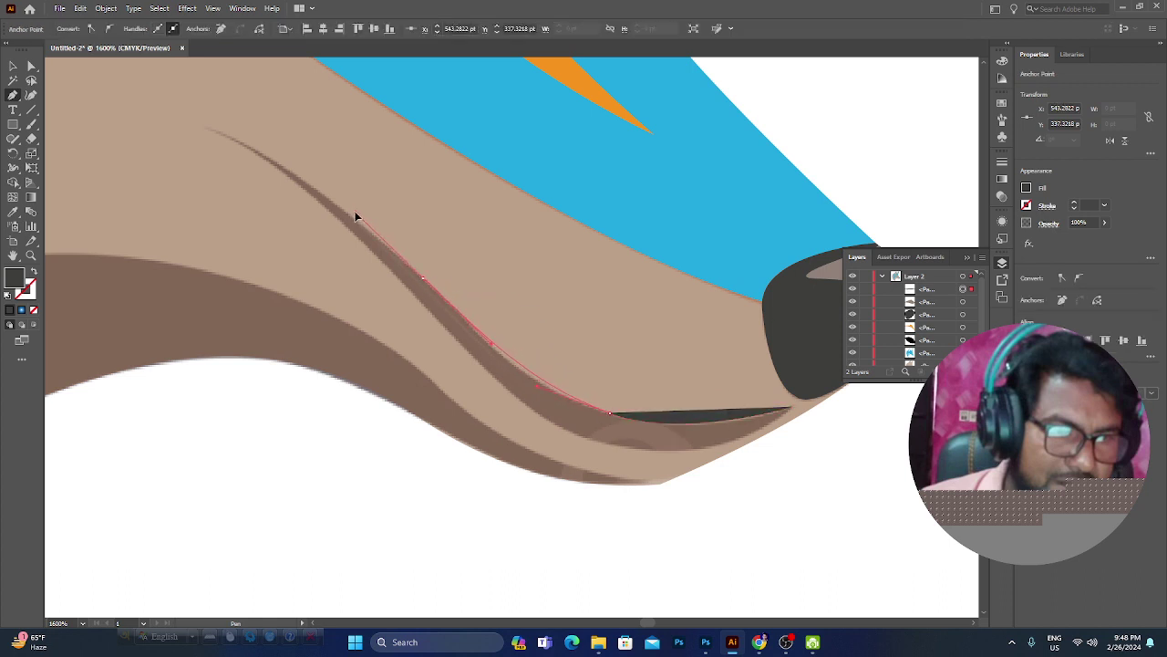
mouse_move(348, 202)
left_mouse_down()
mouse_move(221, 148)
mouse_move(213, 130)
mouse_move(182, 130)
mouse_move(219, 130)
mouse_move(209, 128)
left_mouse_up()
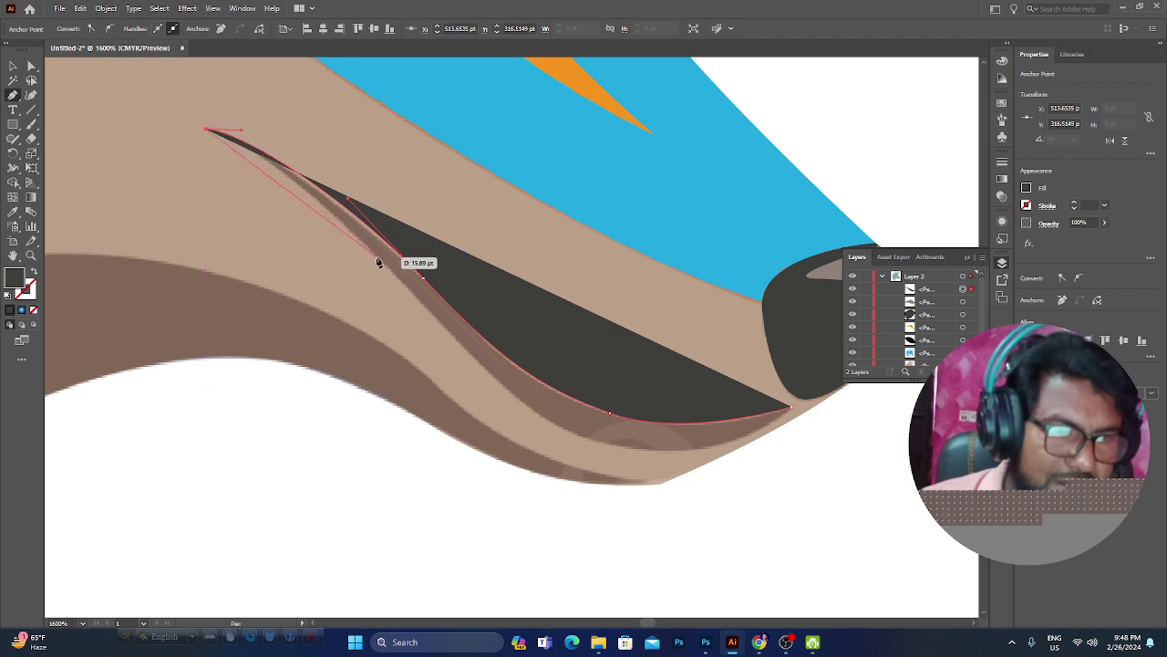
left_click_drag(398, 283, 437, 337)
mouse_move(609, 413)
left_mouse_down()
mouse_move(608, 452)
mouse_move(676, 453)
left_mouse_up()
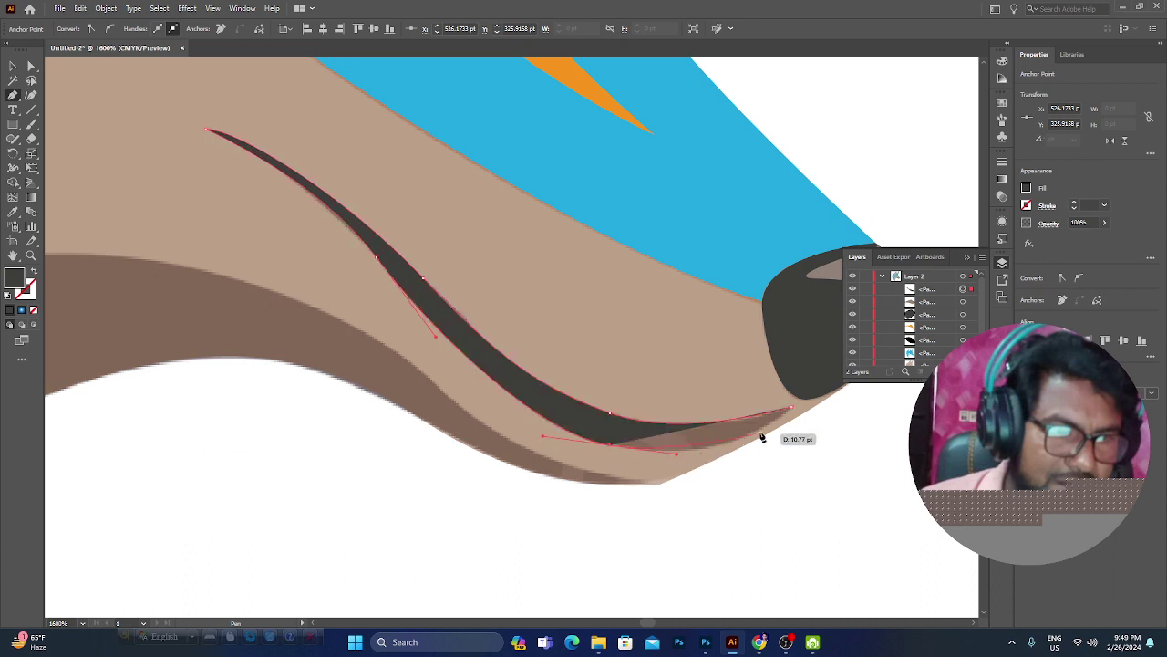
left_click(790, 410)
left_click_drag(812, 393, 841, 365)
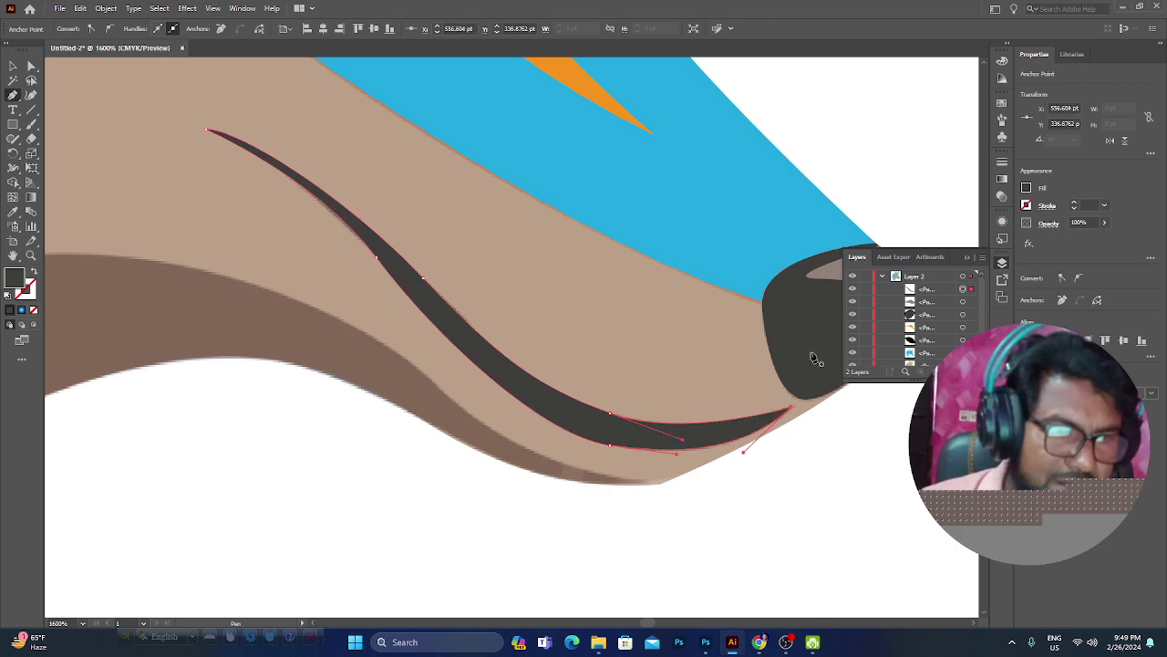
key("ctrl+minus")
key("ctrl+minus")
key("ctrl+minus")
Step: Trace a closed jagged inner-ear outline inside the fox's left ear
mouse_move(709, 388)
left_mouse_down()
mouse_move(699, 534)
mouse_move(627, 467)
left_mouse_up()
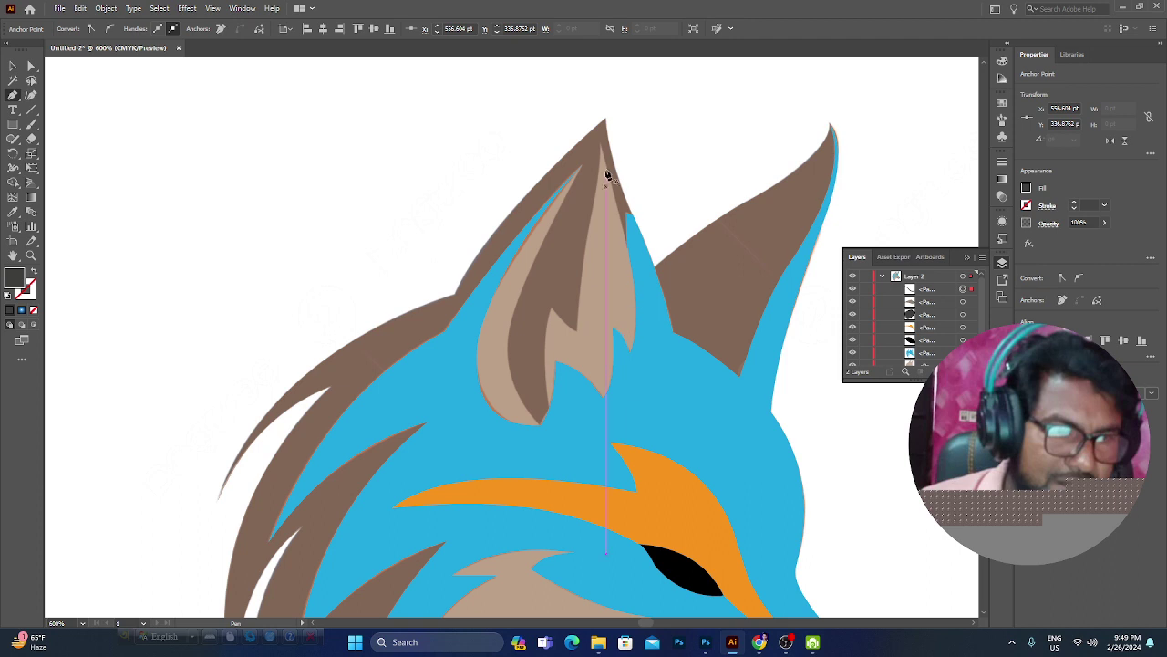
left_click(600, 145)
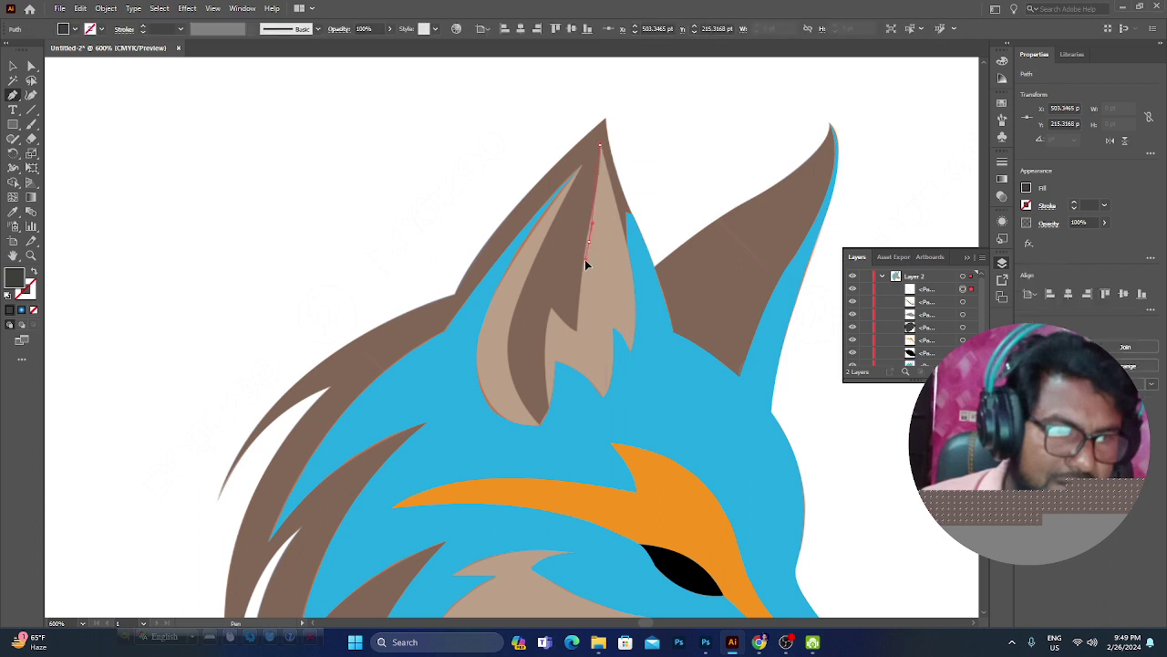
left_click(579, 327)
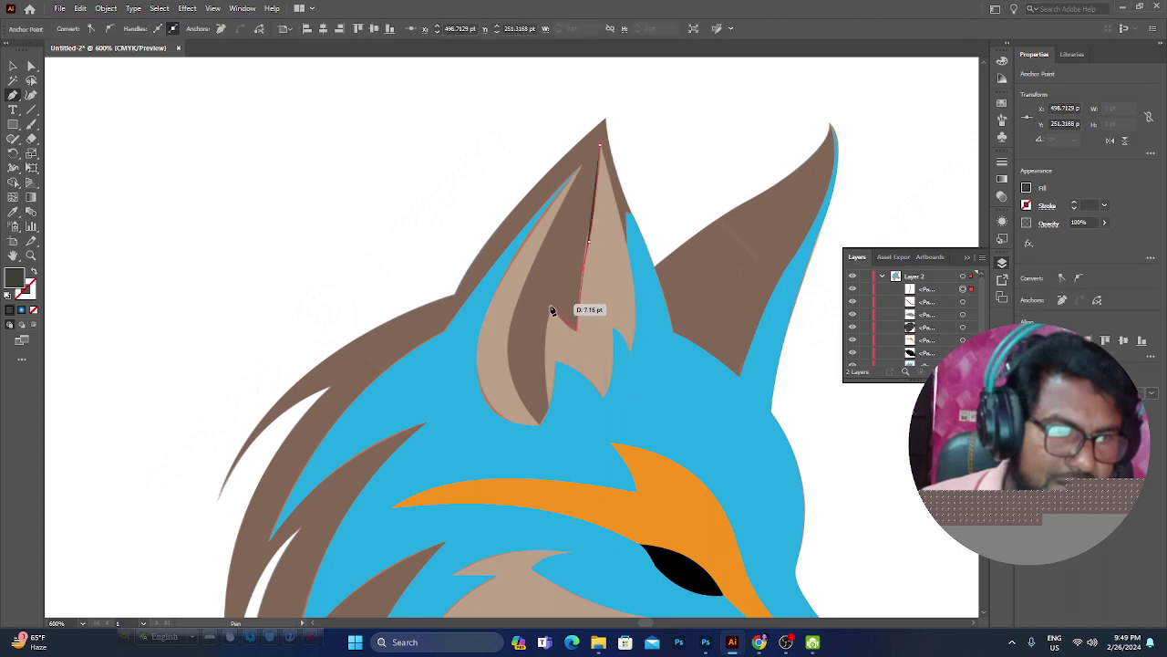
left_click(551, 302)
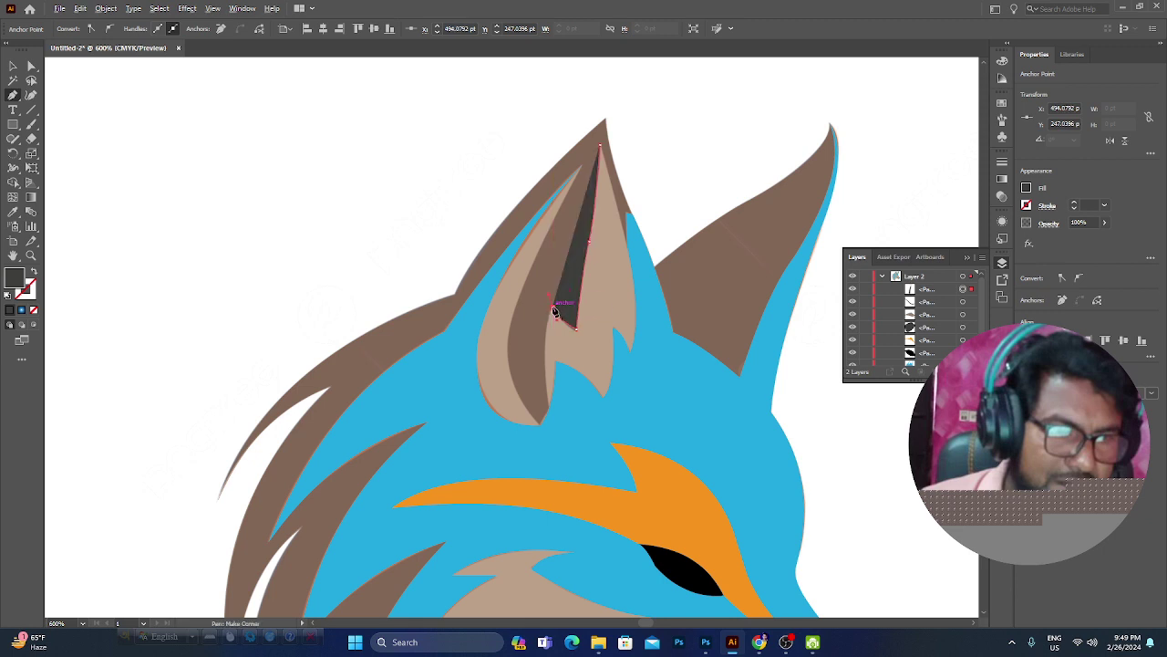
left_click(549, 405)
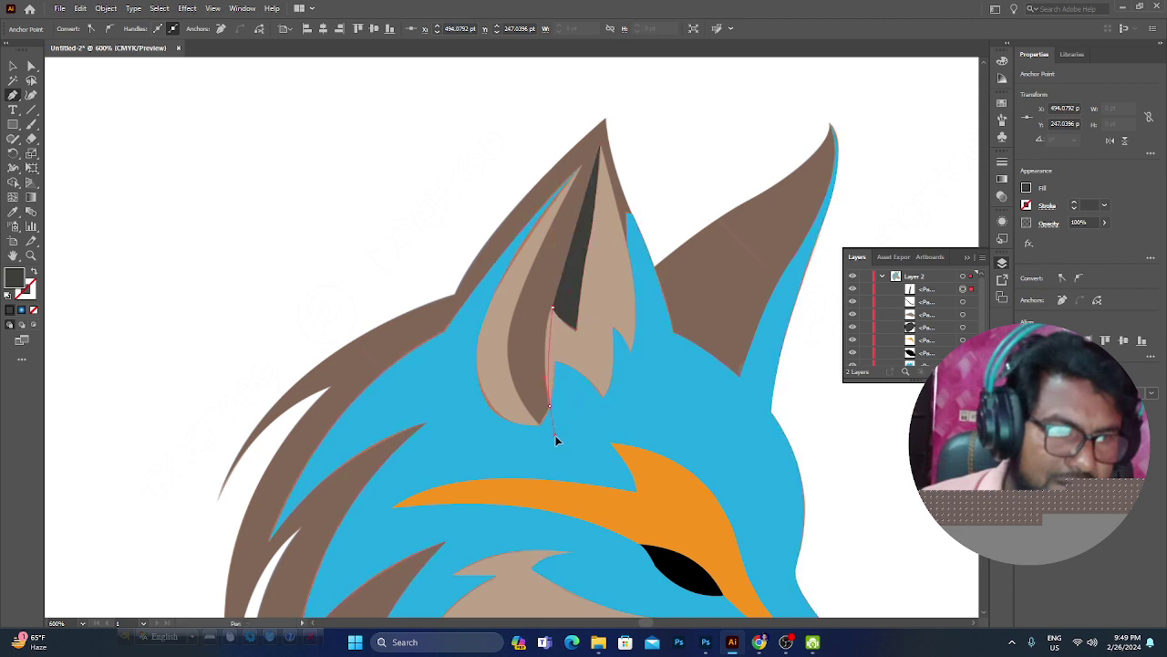
left_click(549, 408)
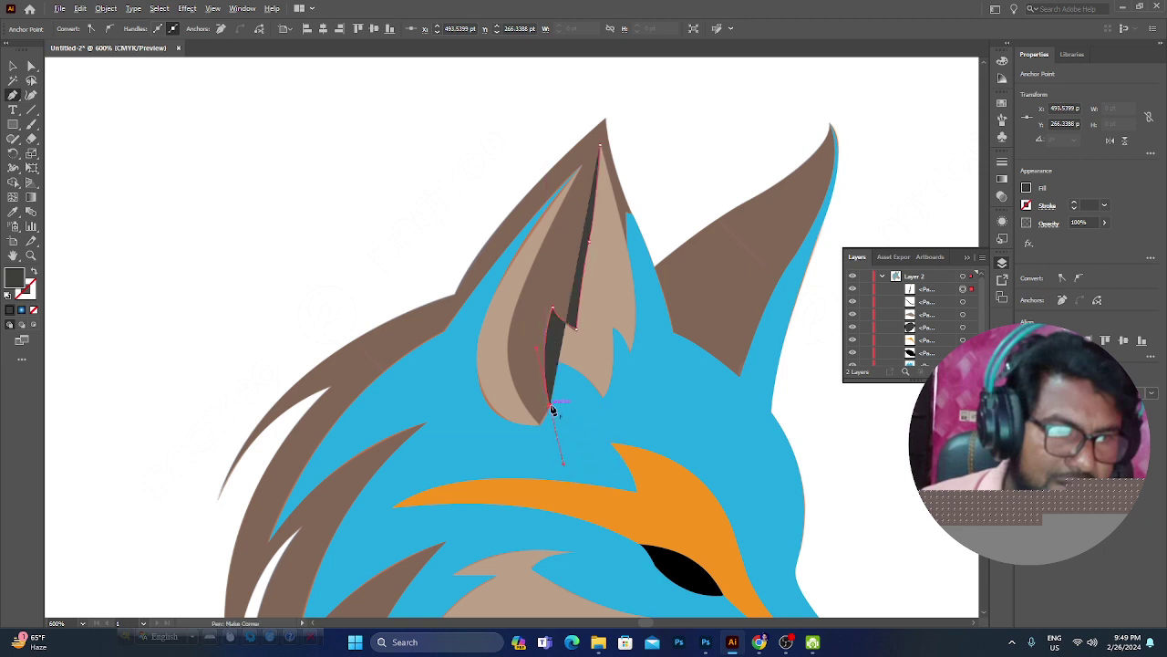
mouse_move(550, 410)
left_mouse_down()
mouse_move(558, 365)
mouse_move(601, 420)
left_mouse_up()
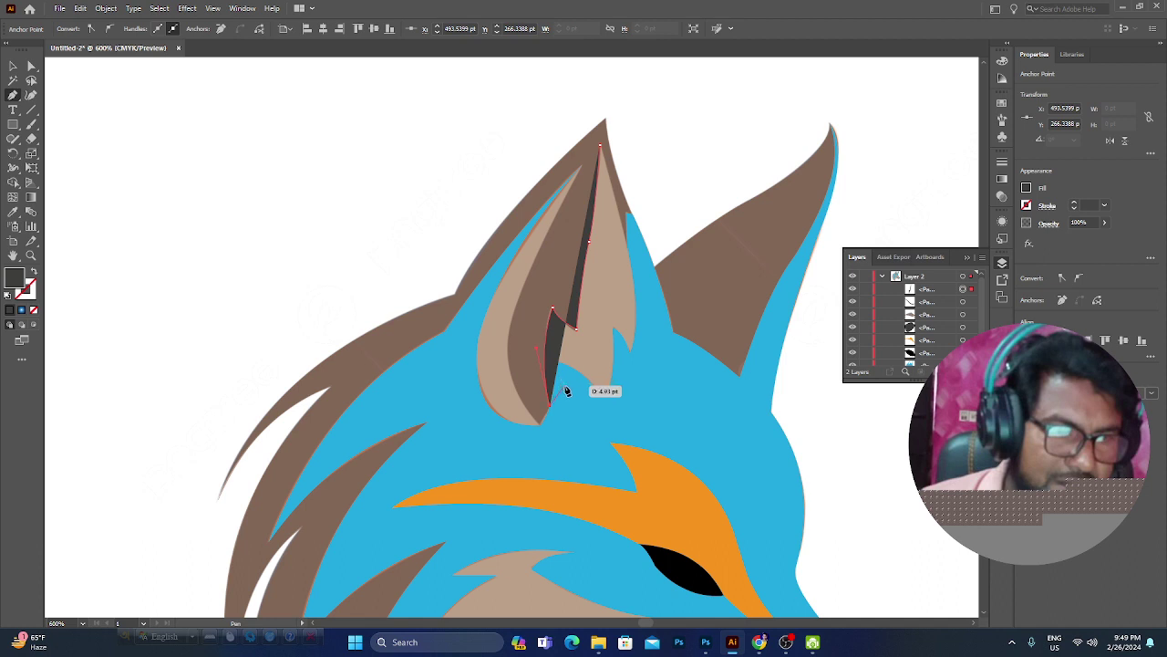
left_click(600, 415)
left_click(647, 383)
left_click(656, 331)
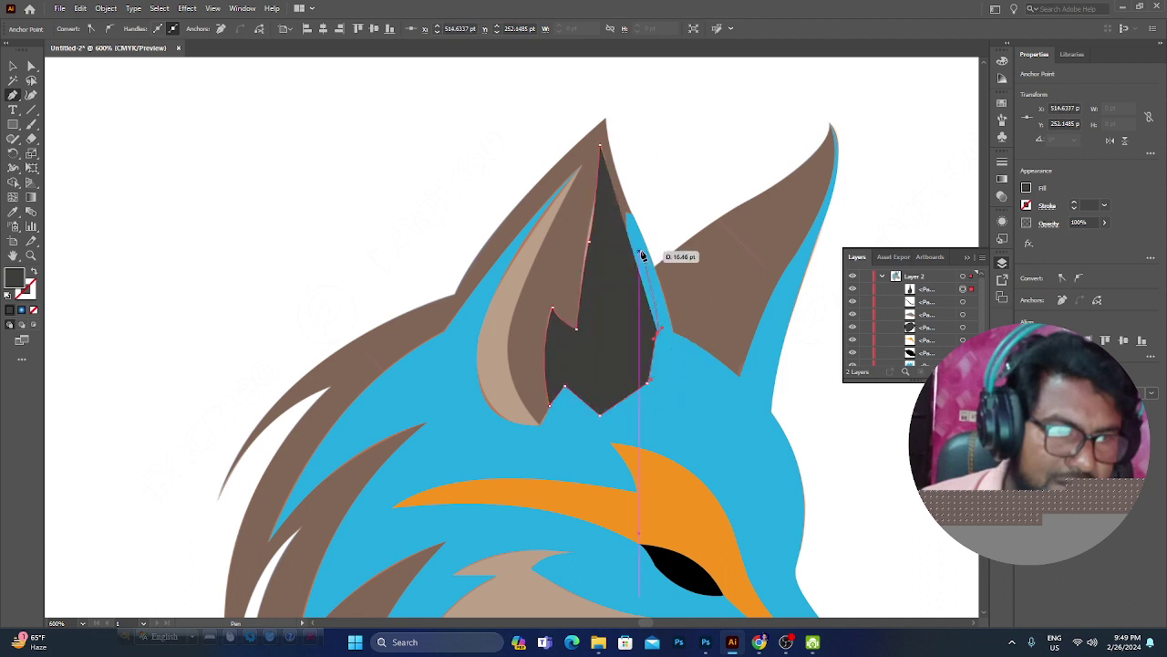
left_click(636, 245)
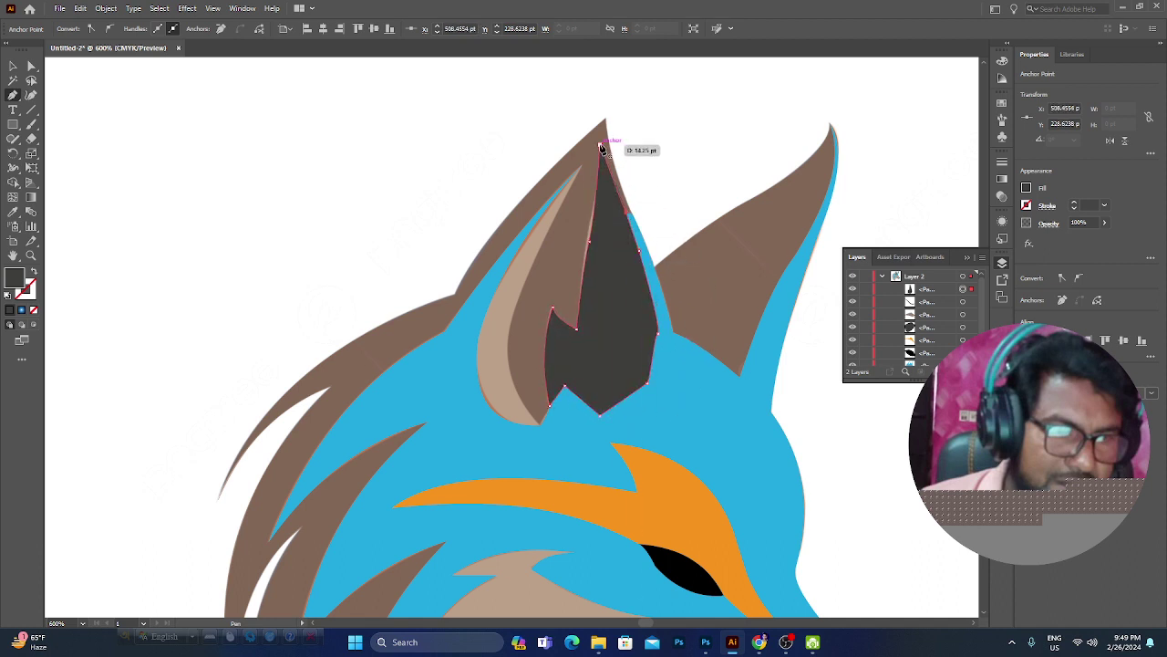
left_click_drag(629, 224, 602, 148)
Step: Adjust the inner-ear points and fill the shape light grey from the Fill swatches
left_click(11, 66)
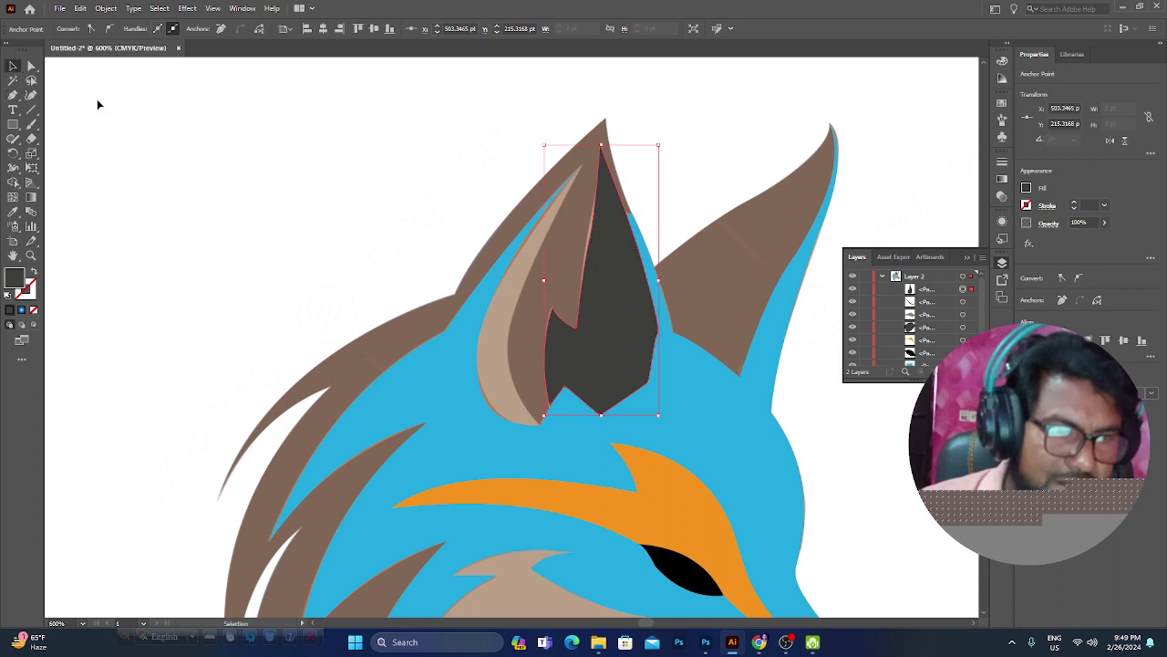
key("a")
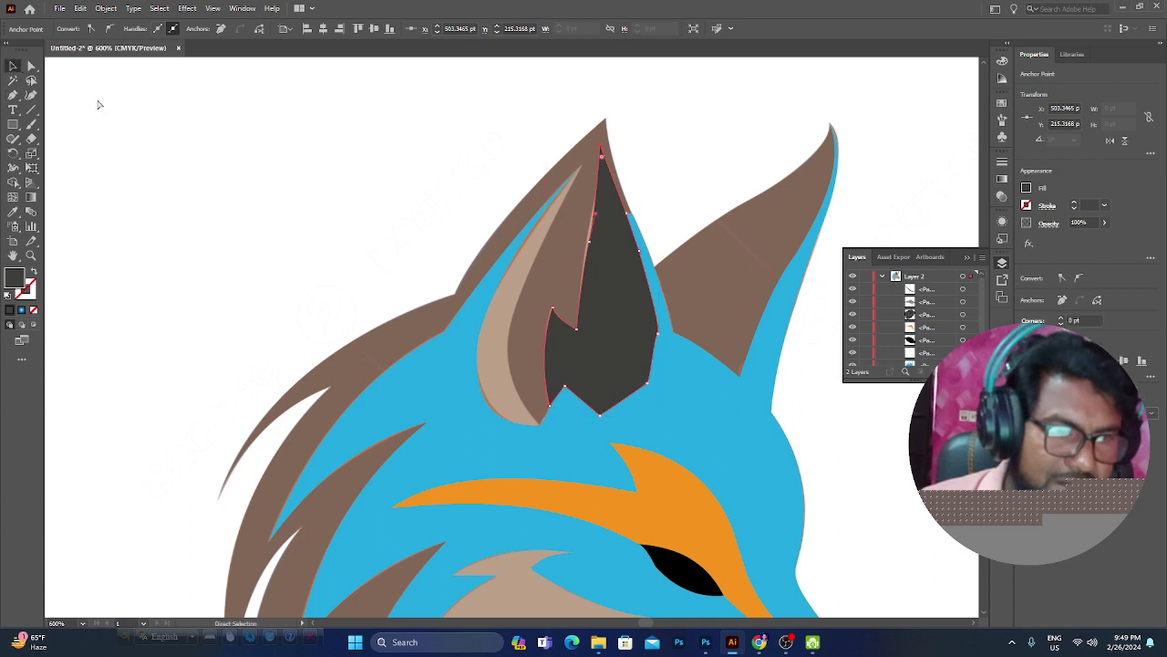
key("ctrl+z")
key("v")
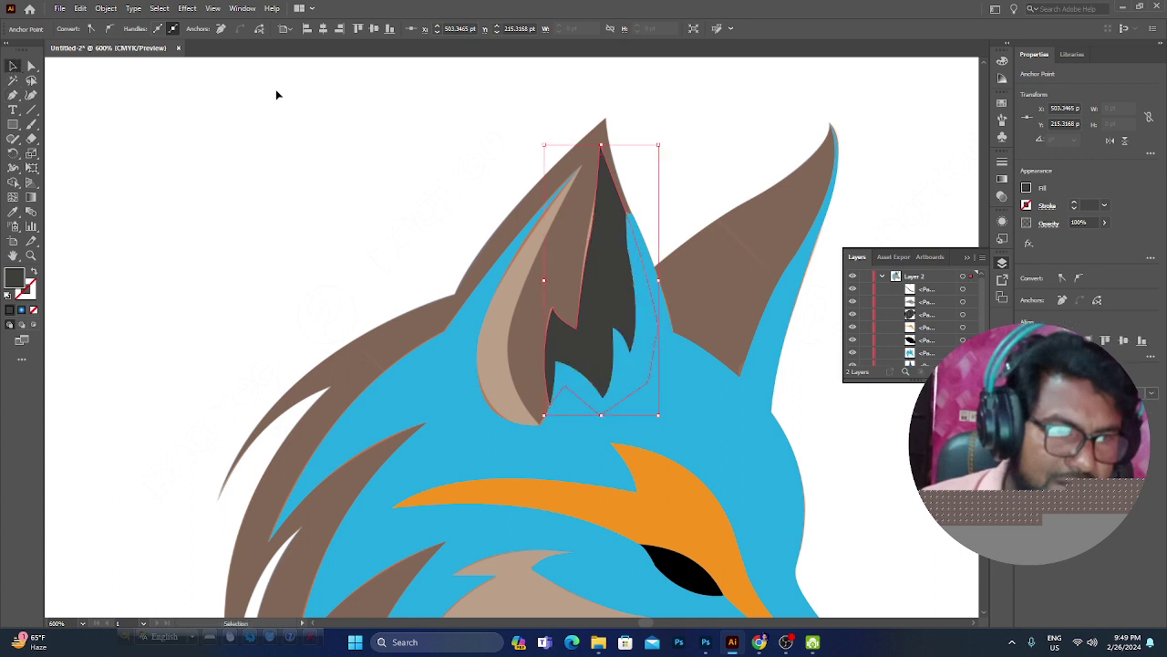
left_click(665, 129)
left_click(602, 281)
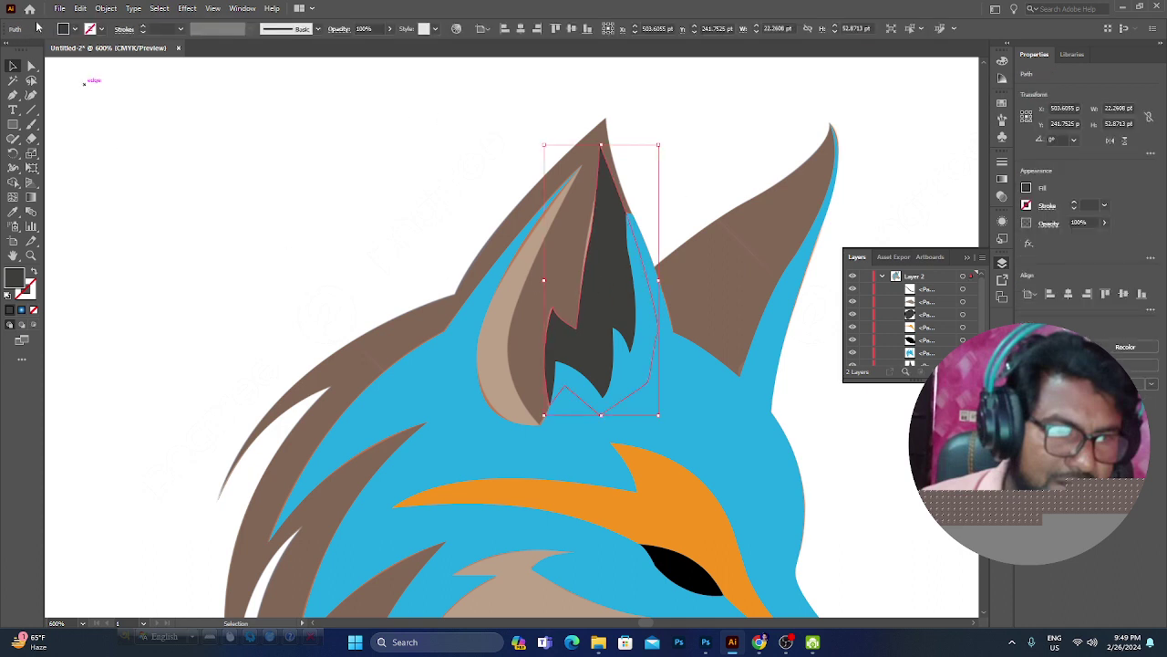
left_click(77, 29)
left_click(79, 85)
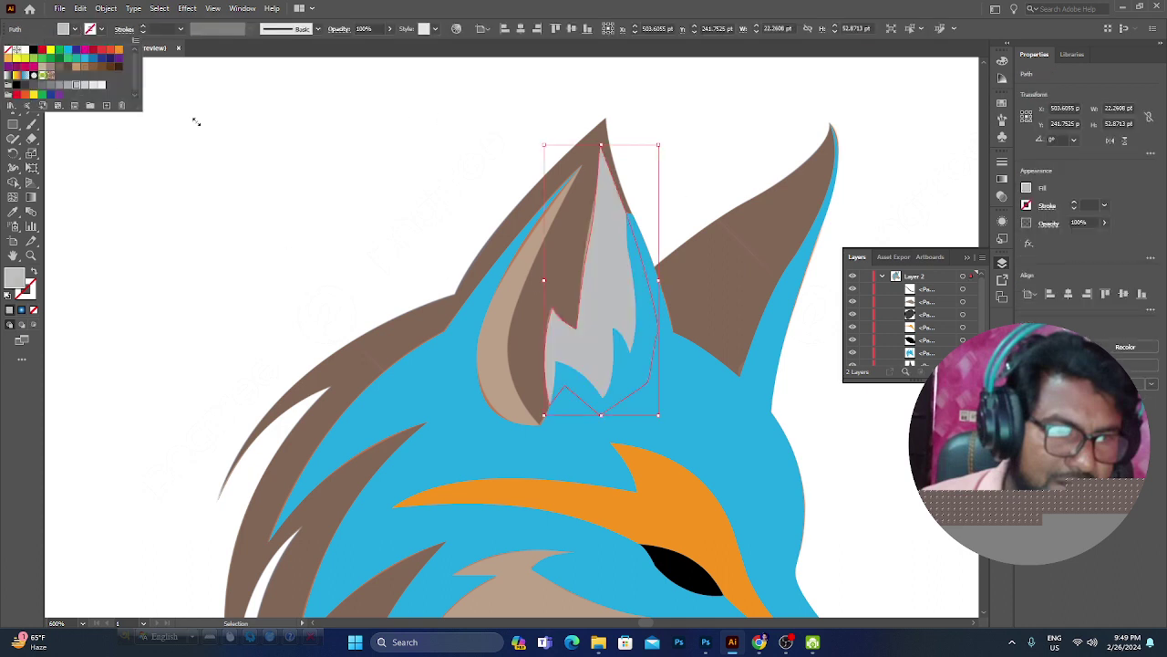
left_click(738, 134)
key("p")
left_click(544, 241)
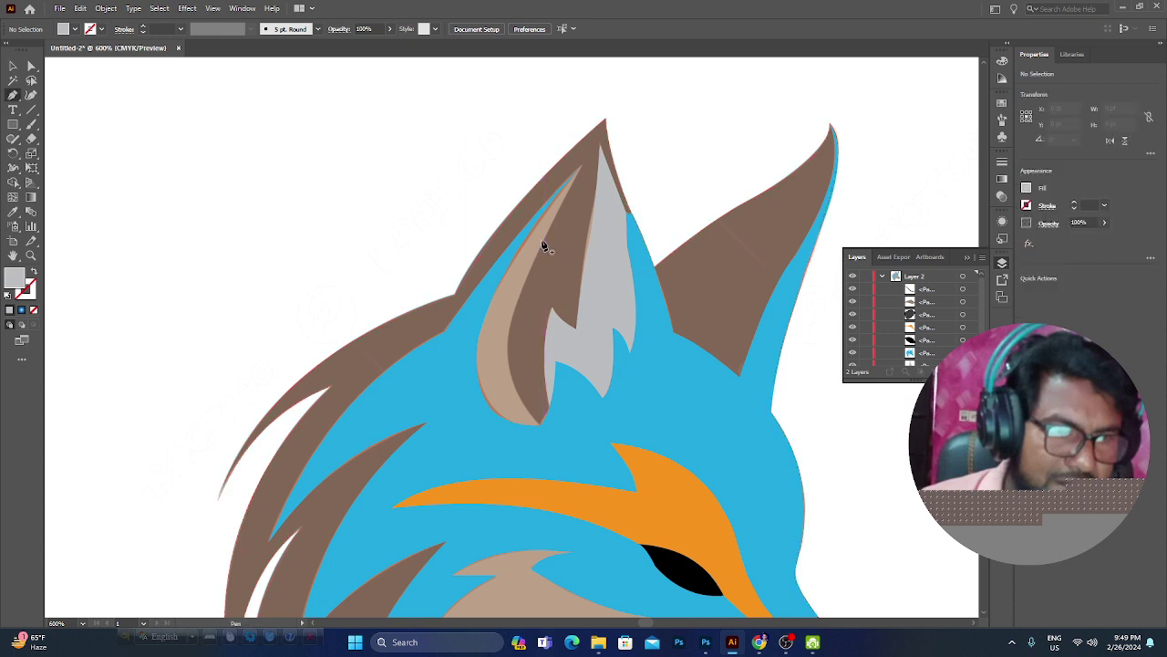
Step: Draw a light grey strip along the left ear's inner edge and send it back twice behind the head
left_click(583, 162)
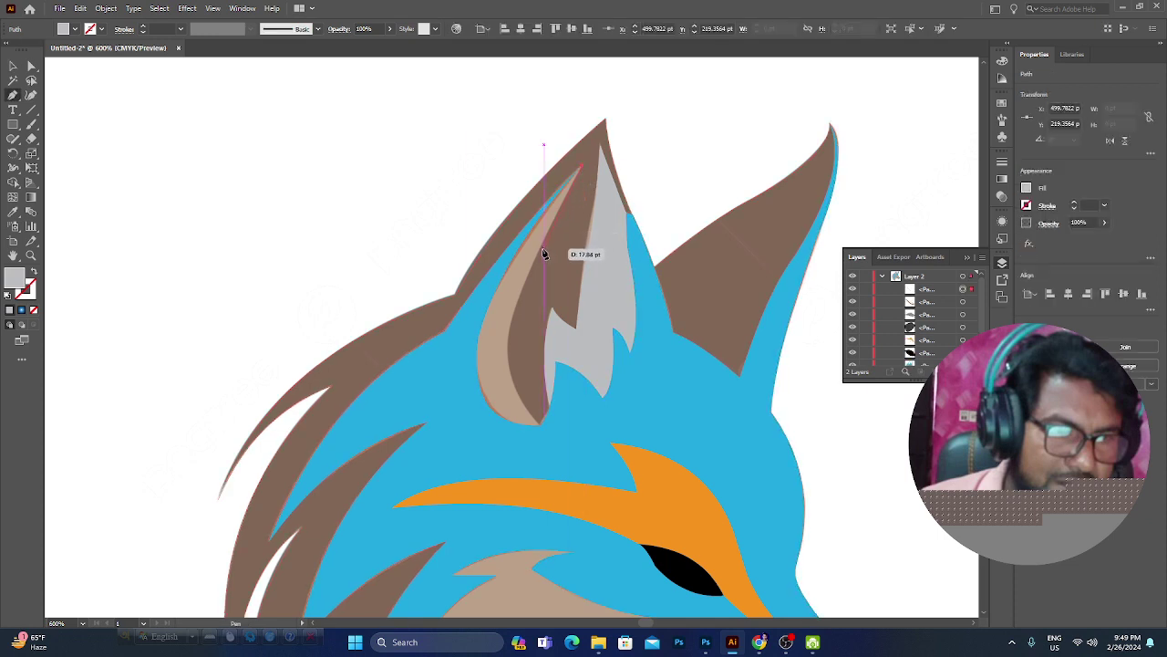
mouse_move(539, 423)
left_mouse_down()
mouse_move(591, 498)
mouse_move(542, 429)
mouse_move(455, 404)
mouse_move(495, 279)
mouse_move(591, 161)
left_mouse_up()
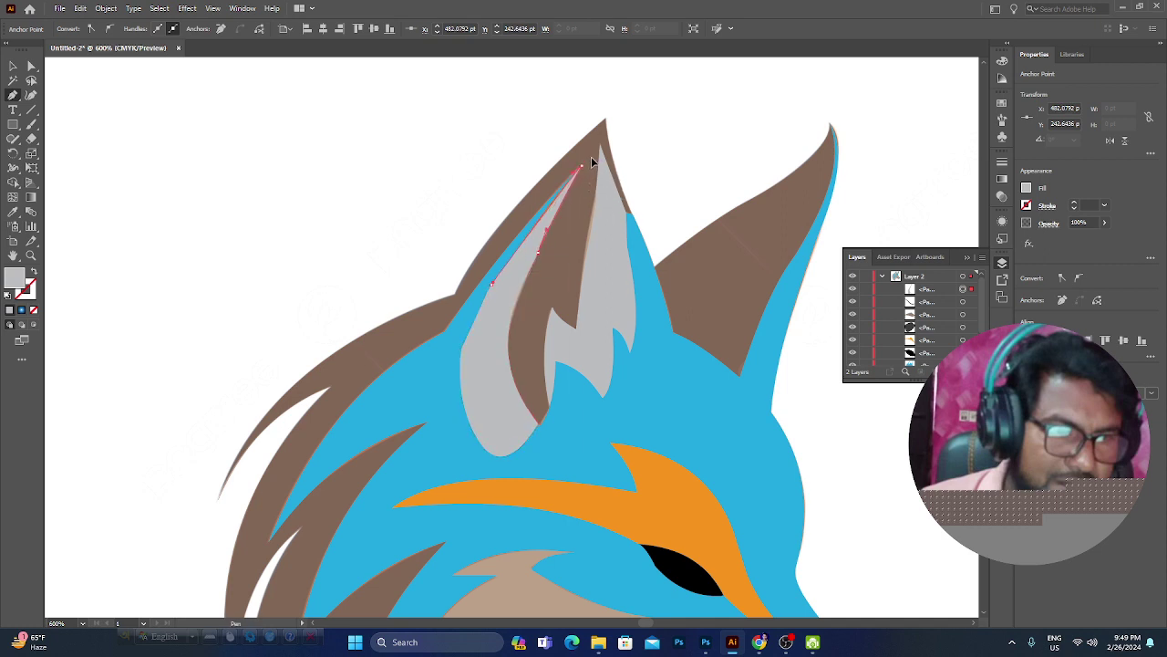
left_click(15, 66)
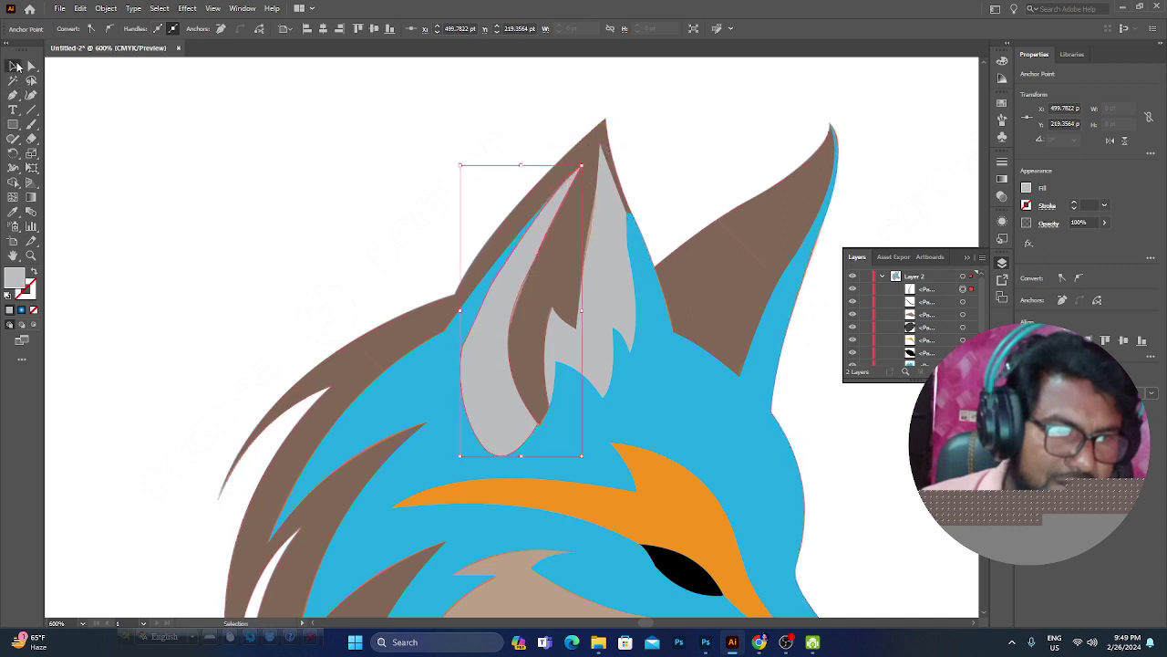
key("ctrl+bracketleft")
key("ctrl+bracketleft")
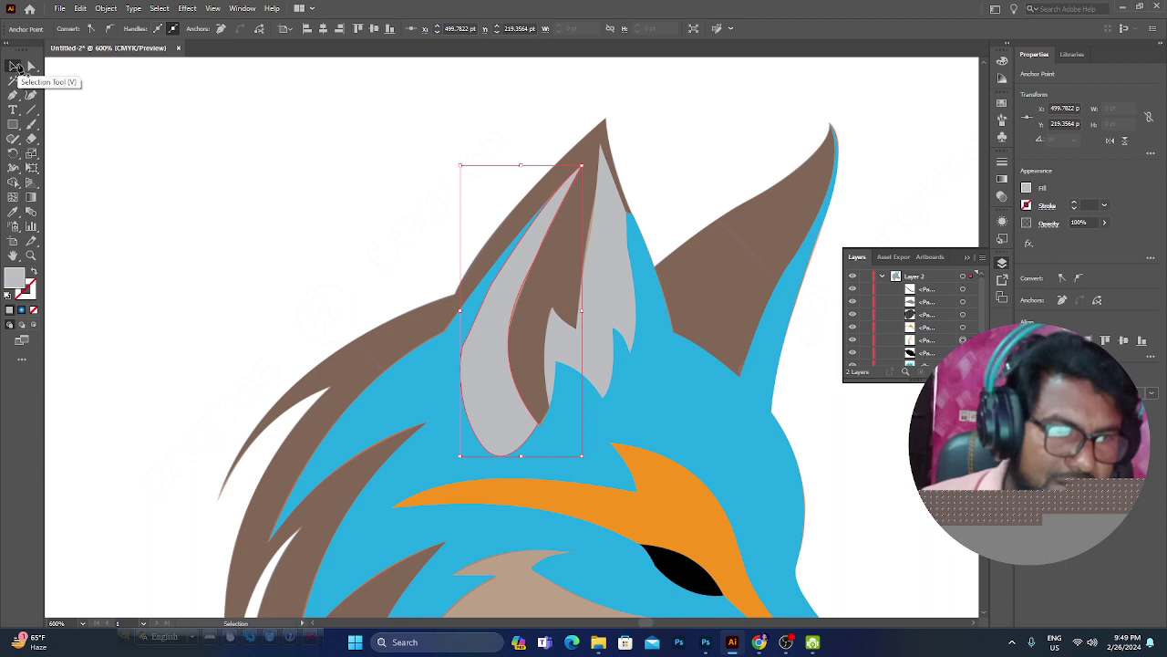
key("ctrl+bracketleft")
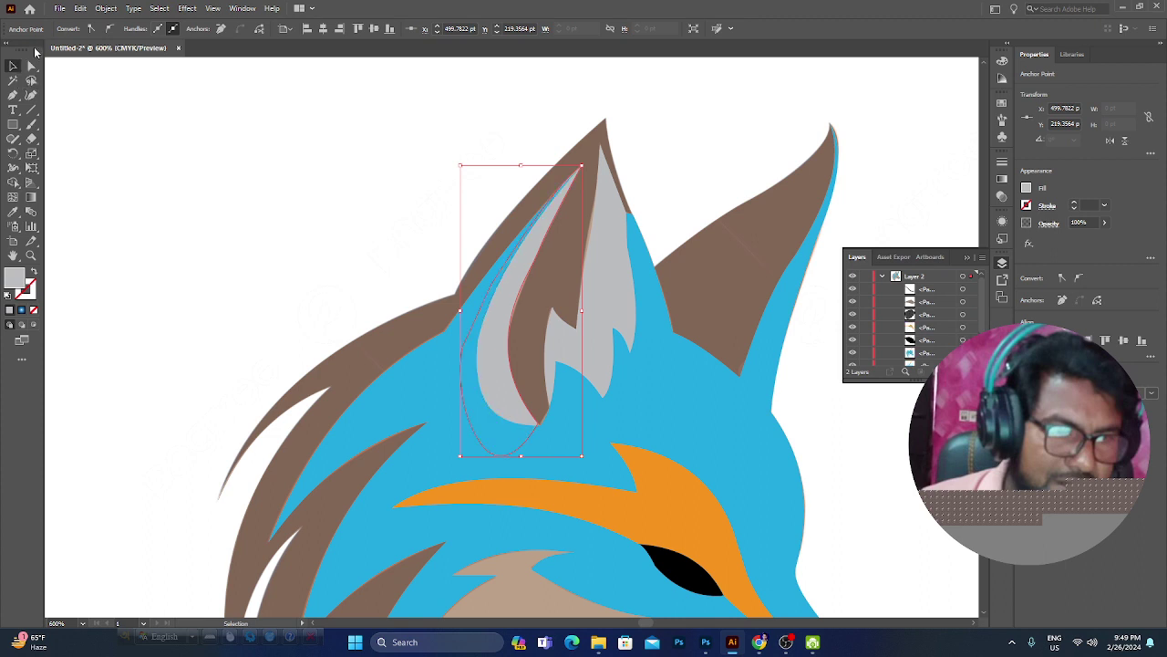
left_click(326, 151)
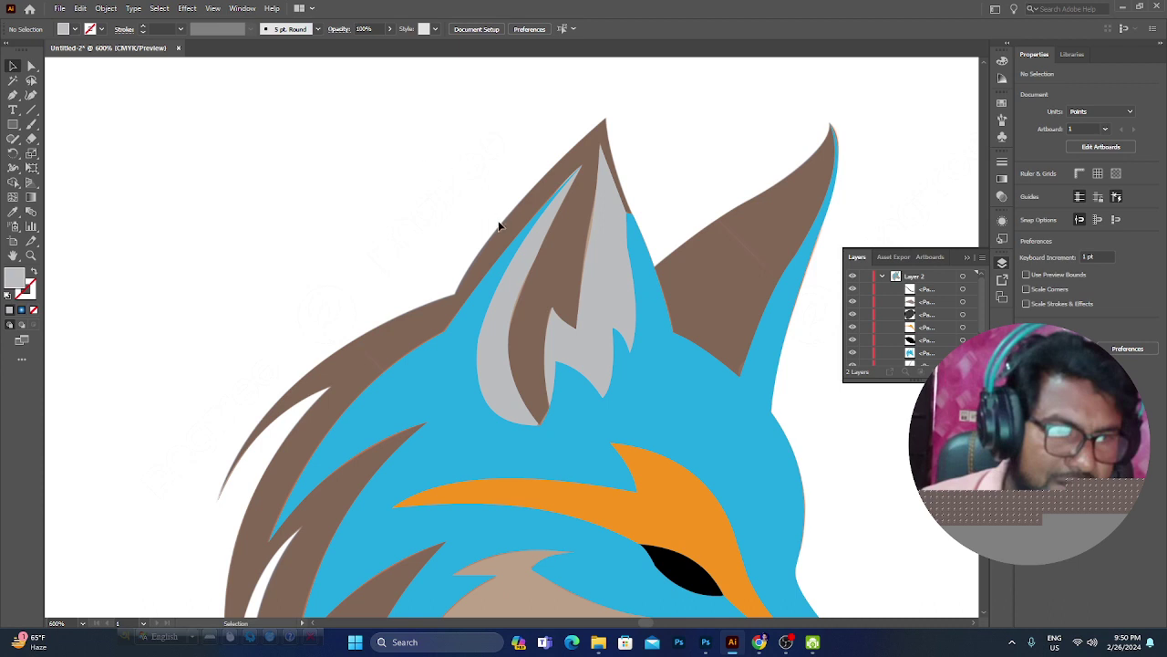
left_click(520, 278)
right_click(508, 281)
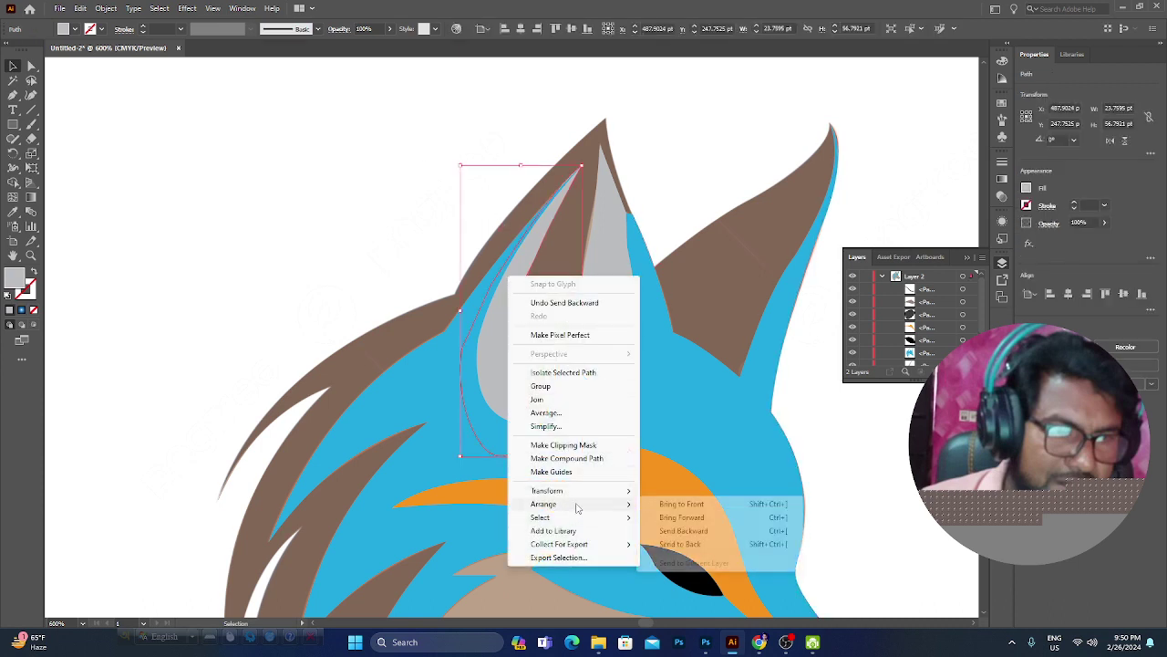
left_click(706, 156)
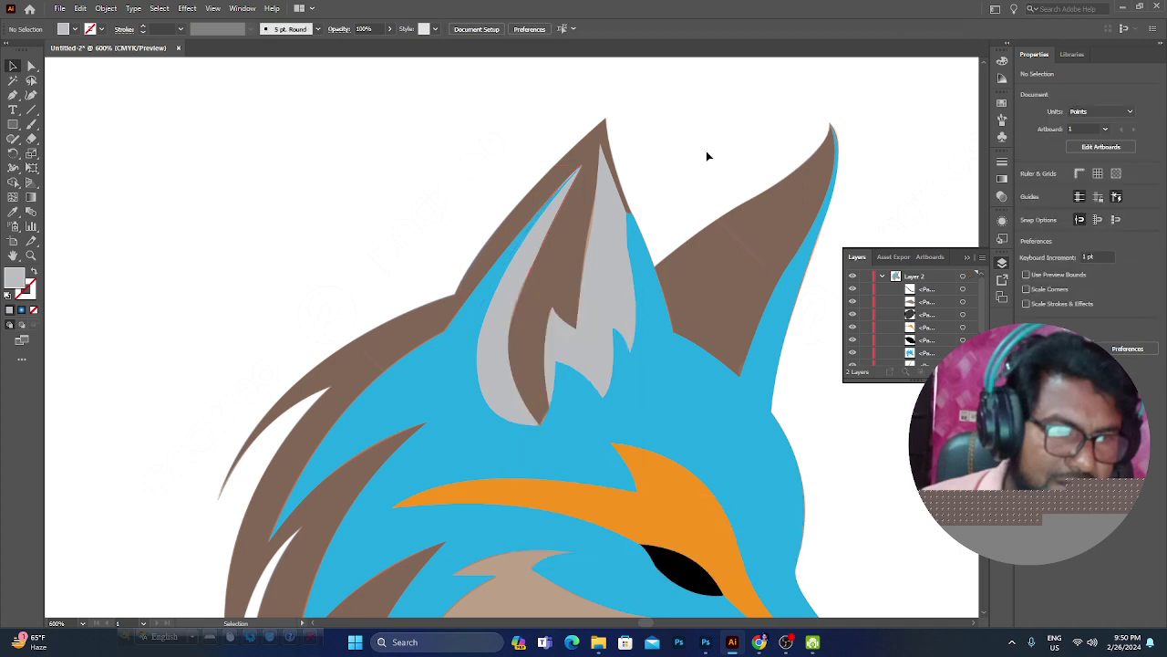
Step: Set the brown fur shape's opacity to 100%
key("ctrl+minus")
key("ctrl+minus")
key("ctrl+minus")
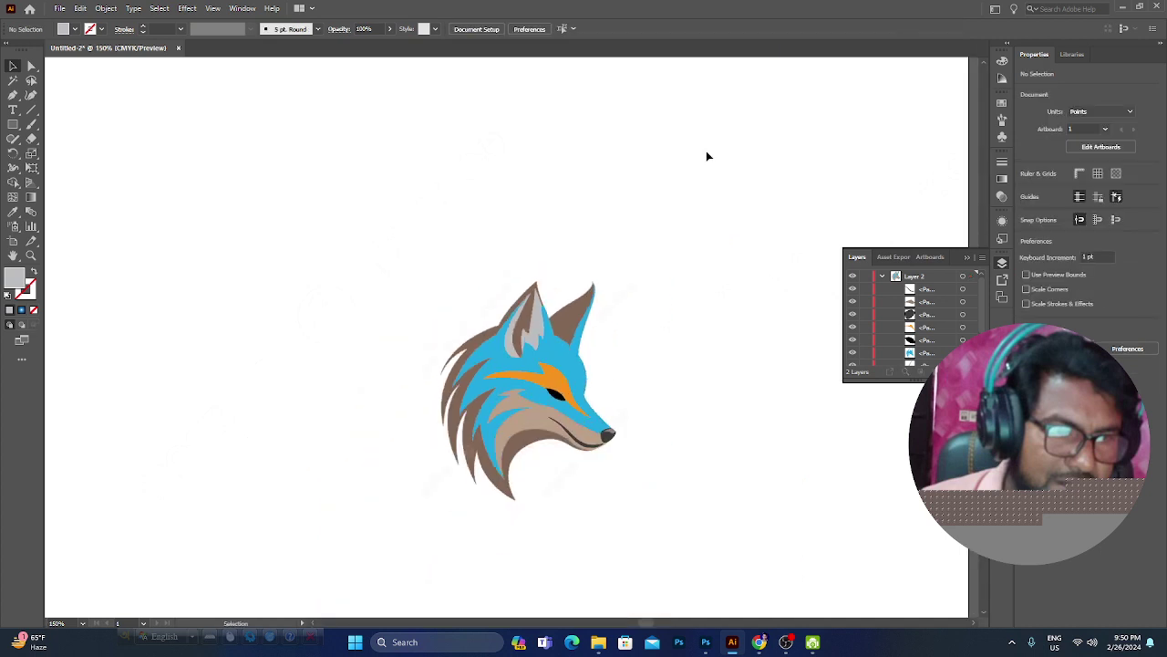
key("ctrl+plus")
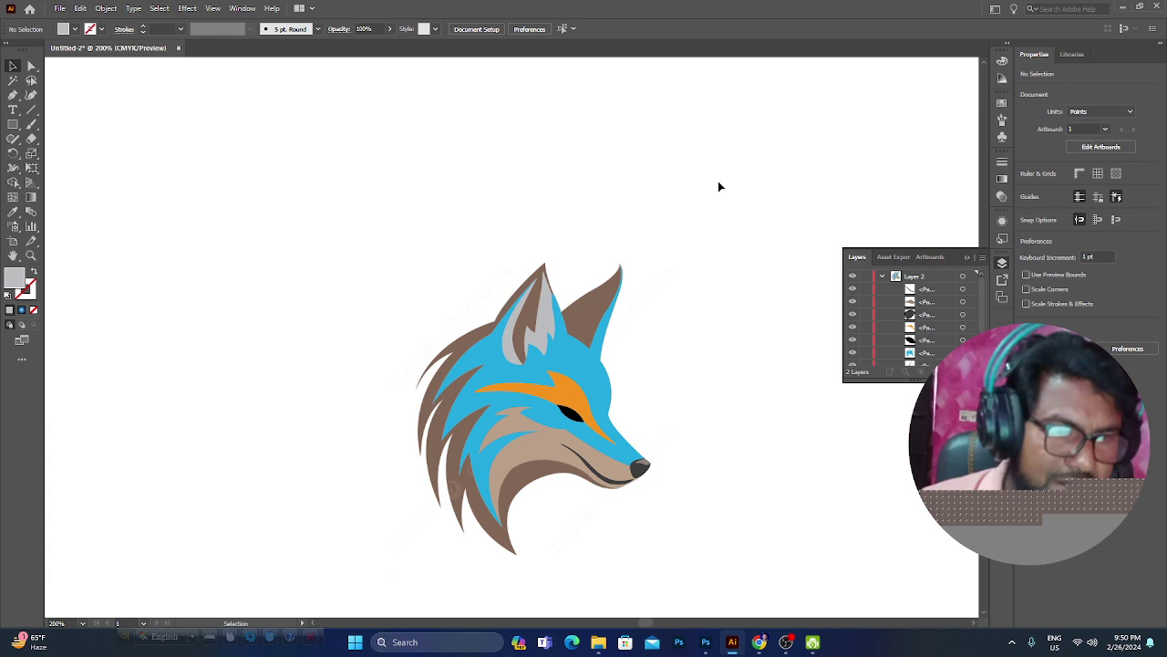
left_click(469, 337)
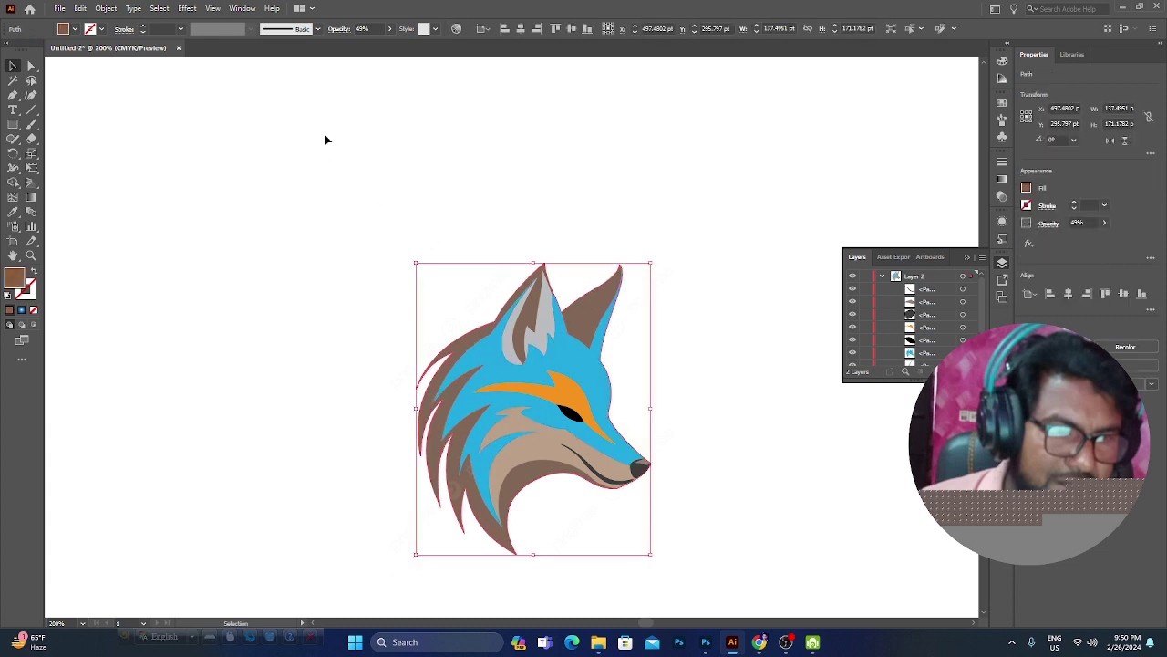
left_click(388, 28)
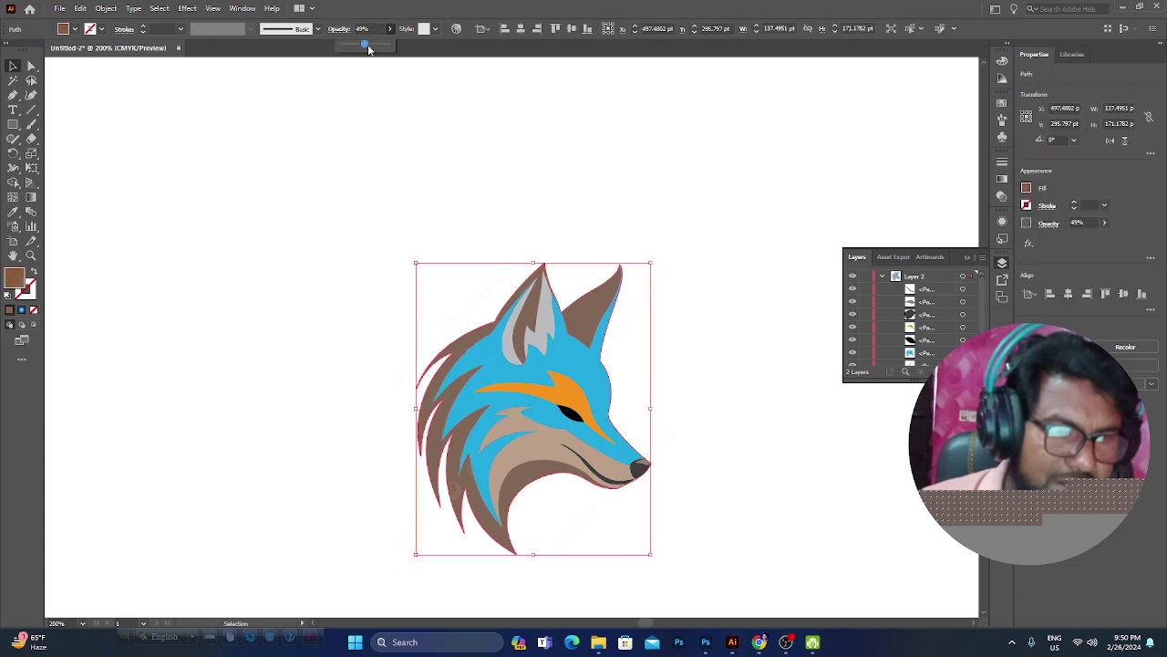
left_click_drag(366, 44, 429, 63)
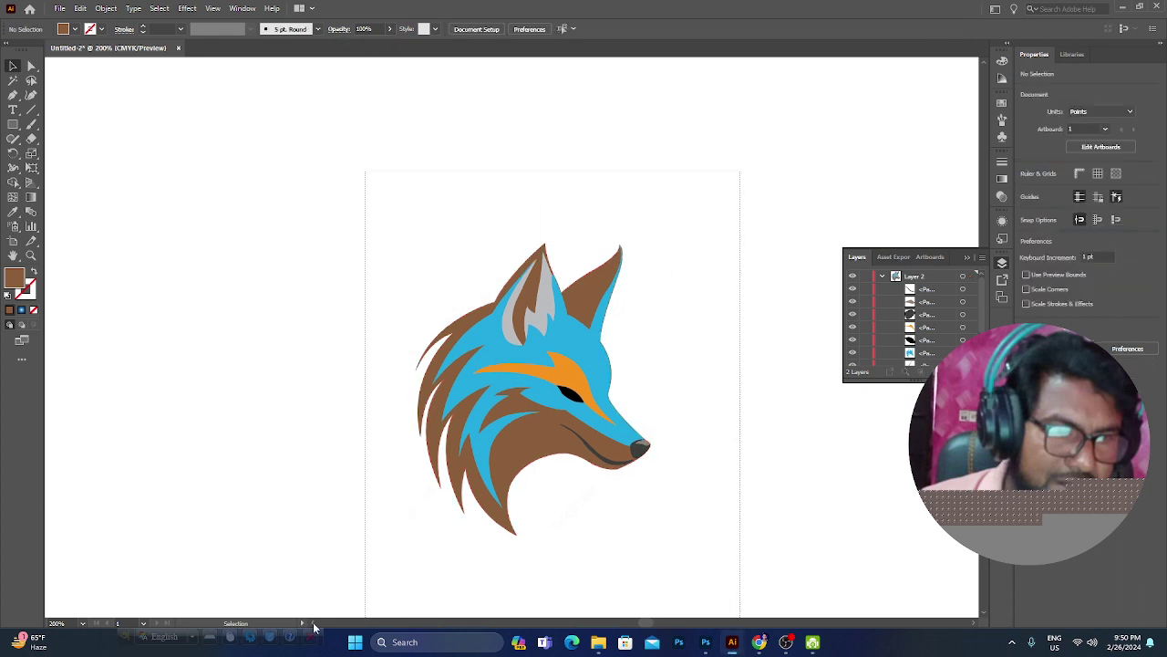
Step: Move the blue fox off the reference so both foxes sit side by side
left_click_drag(524, 390, 226, 304)
left_click(409, 364)
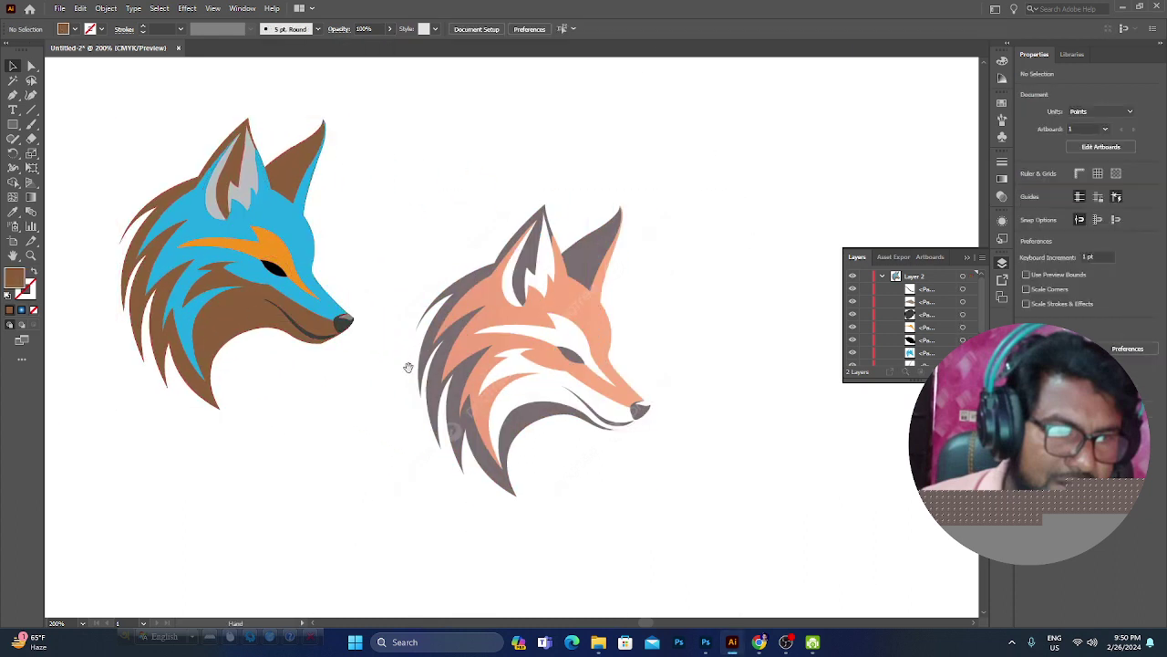
left_click_drag(410, 365, 672, 417)
left_click_drag(458, 302, 488, 295)
key("ctrl+z")
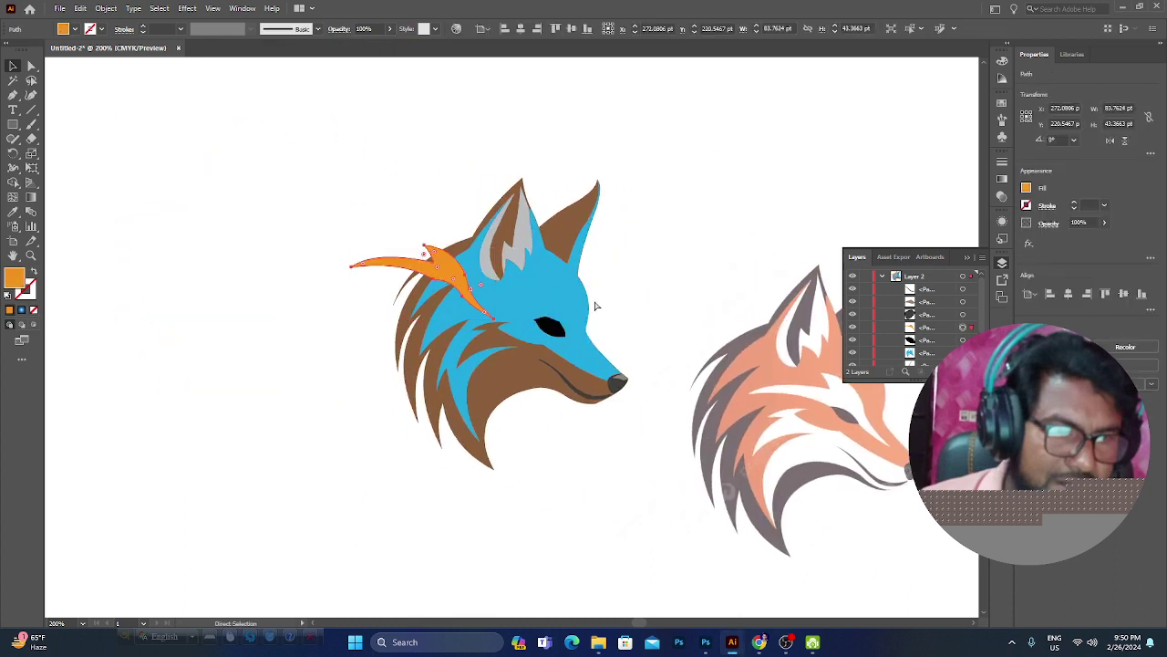
key("ctrl+shift+z")
left_click_drag(438, 402, 278, 368)
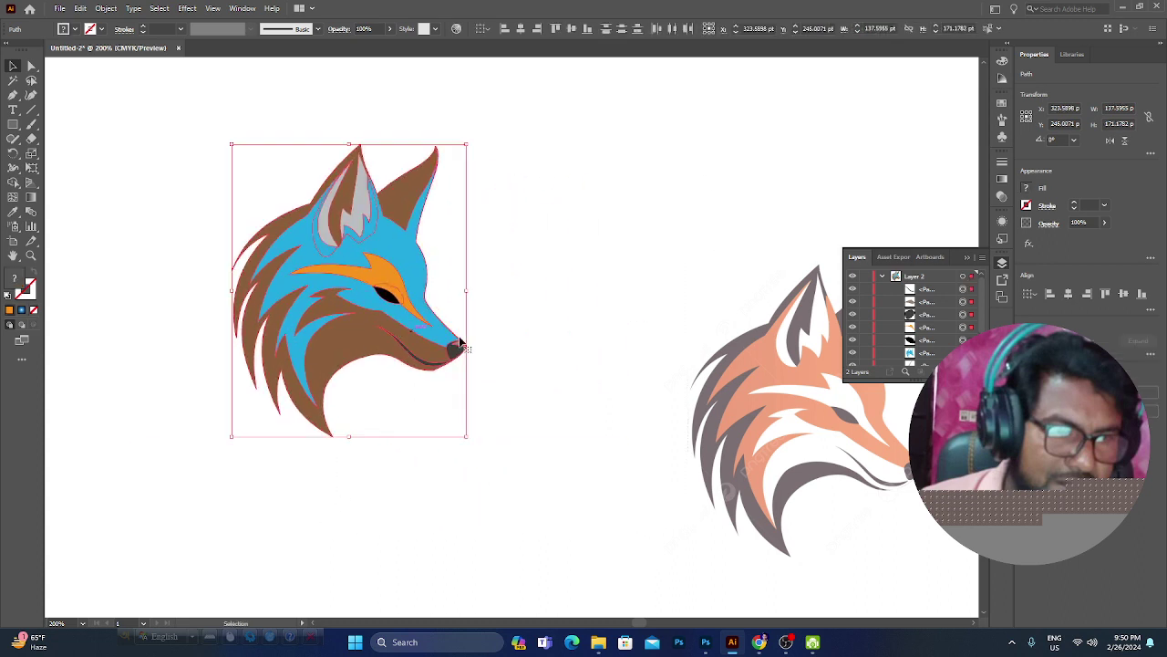
left_click(587, 321)
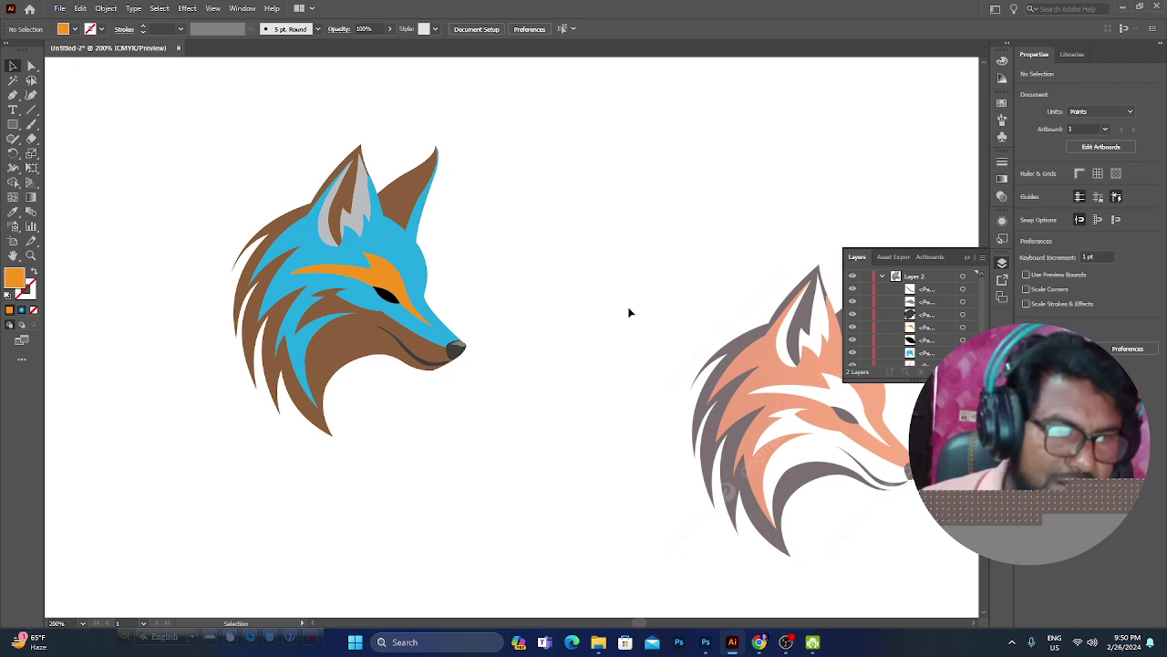
left_click_drag(682, 346, 566, 346)
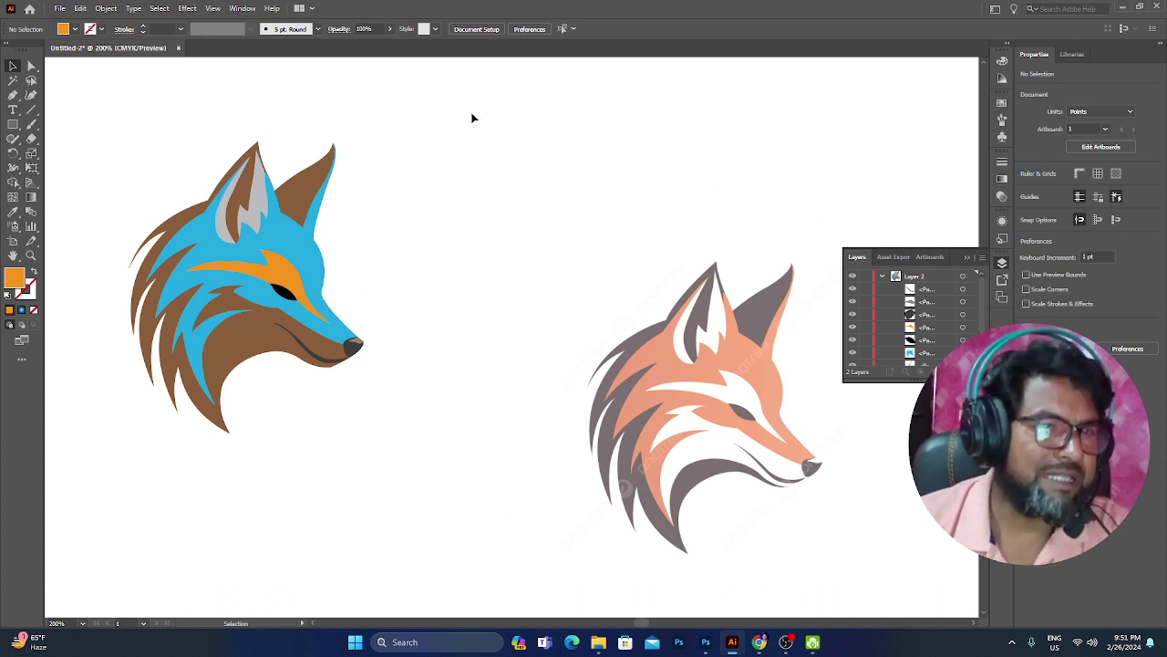
Step: Select the whole blue fox and nudge it down and right
left_click_drag(470, 111, 271, 423)
left_click_drag(372, 302, 442, 356)
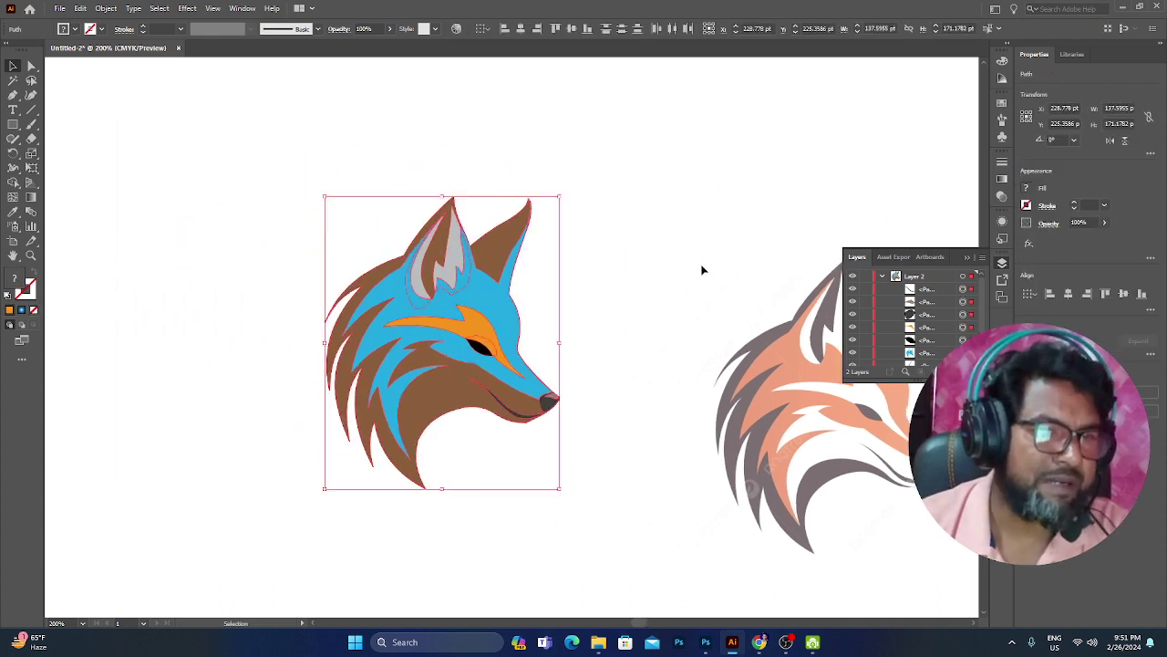
left_click(729, 222)
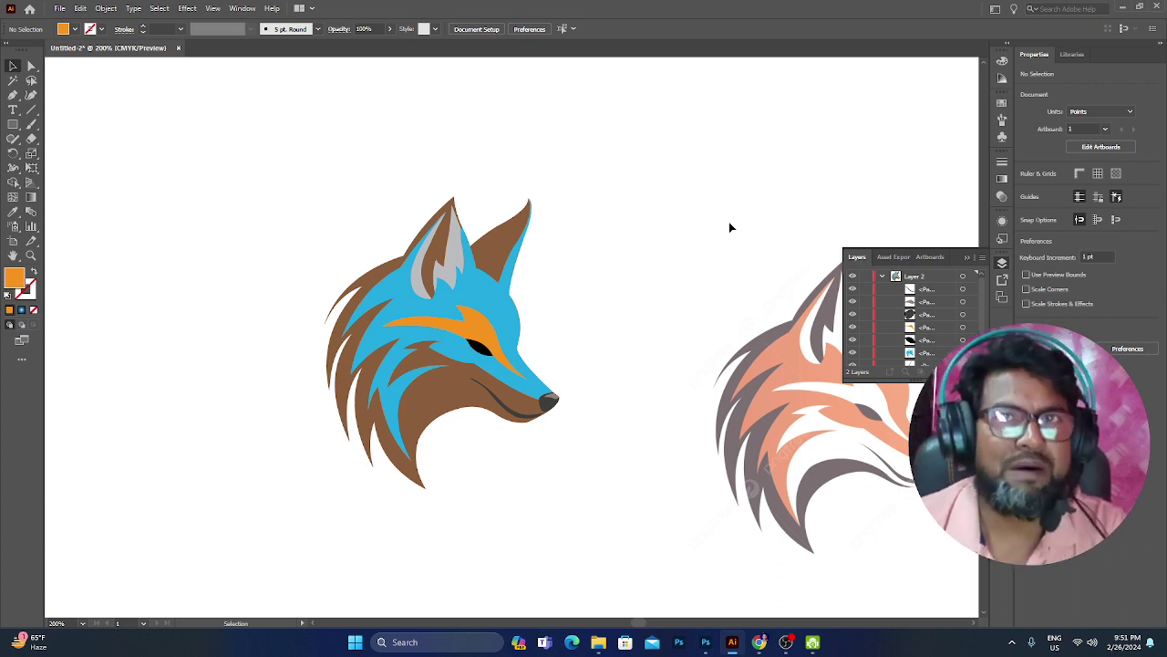
Step: Delete the pale reference fox image and move the blue fox toward the artboard centre
key("ctrl+1")
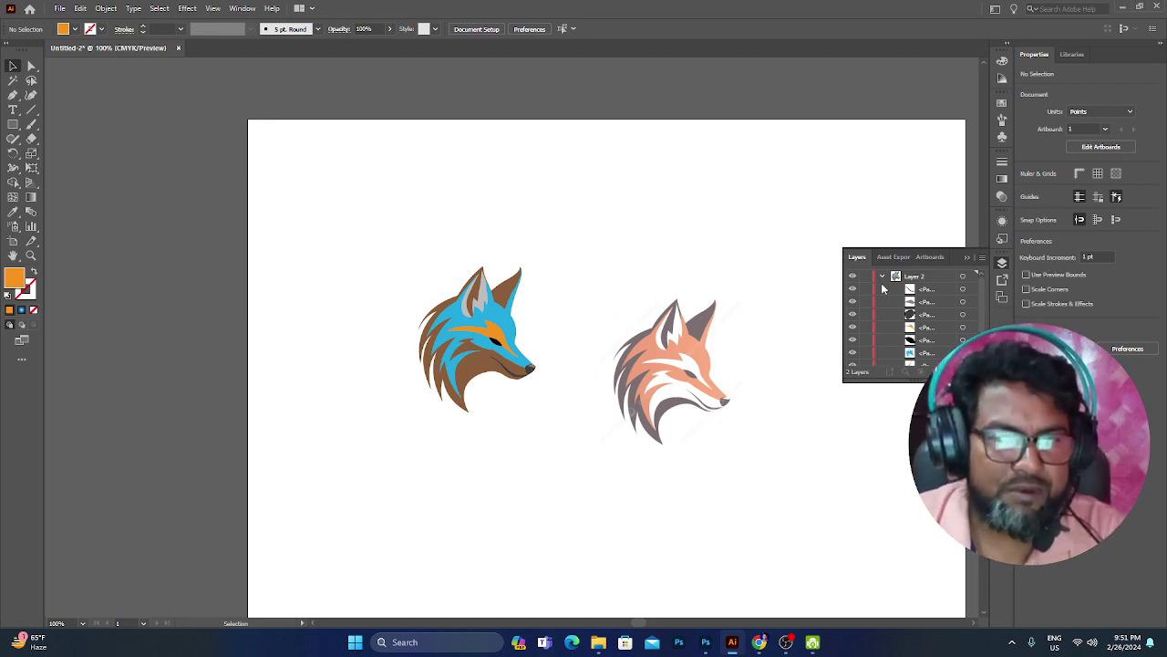
scroll(873, 293, "down", 3)
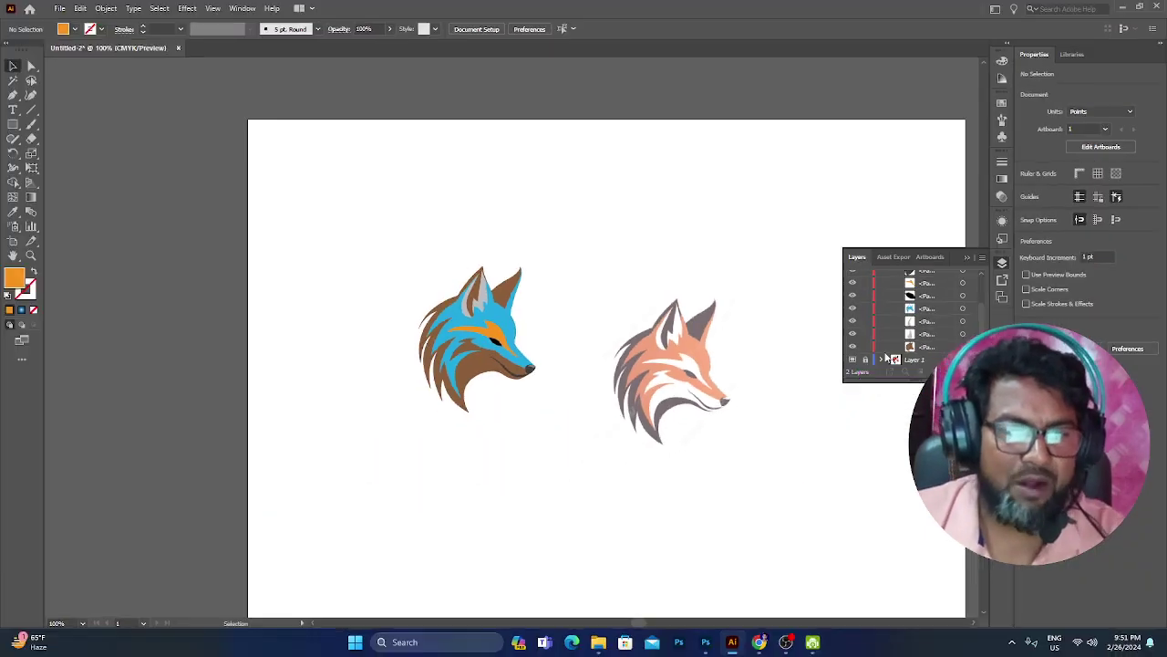
left_click_drag(681, 350, 691, 290)
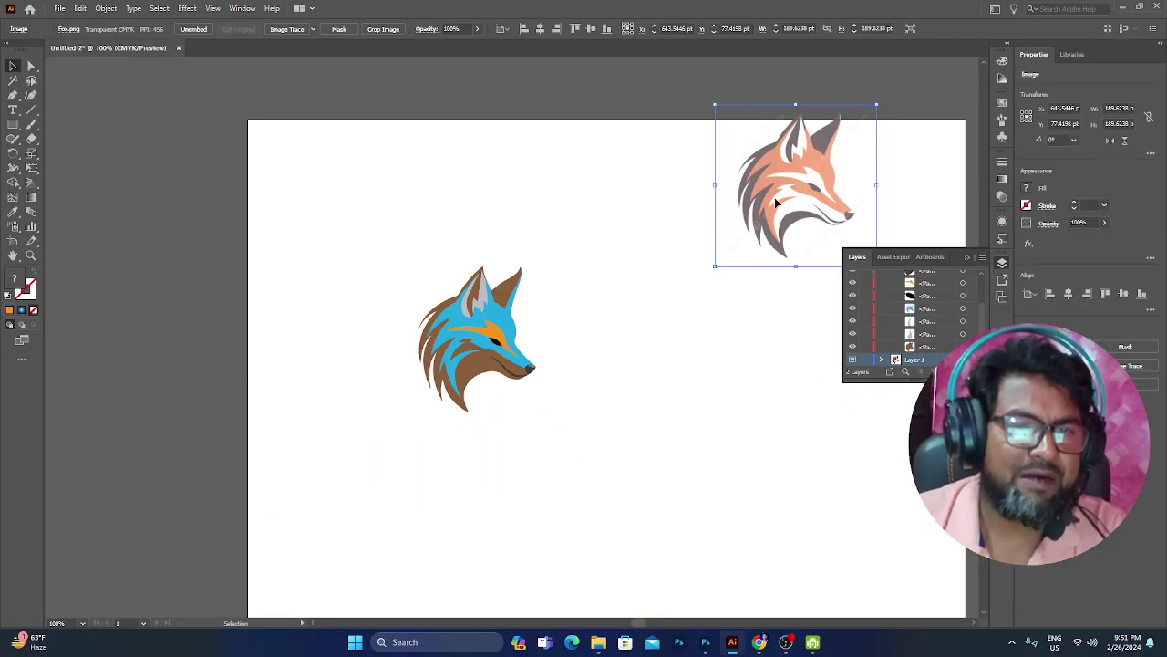
key("Delete")
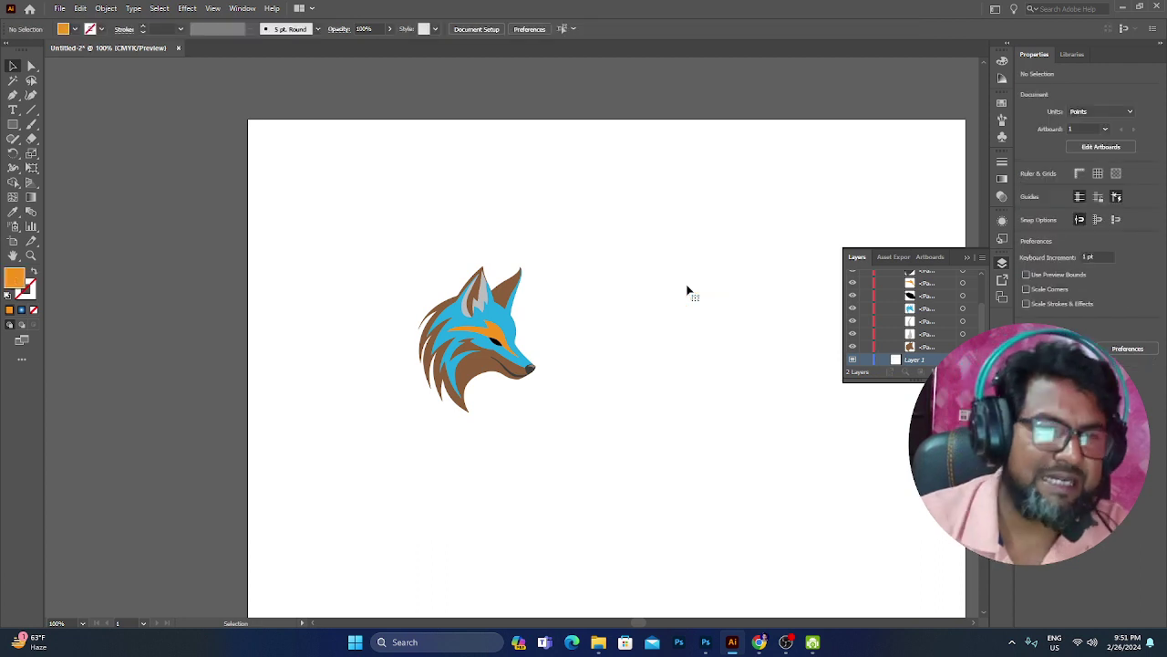
left_click_drag(618, 246, 463, 451)
left_click_drag(518, 345, 703, 295)
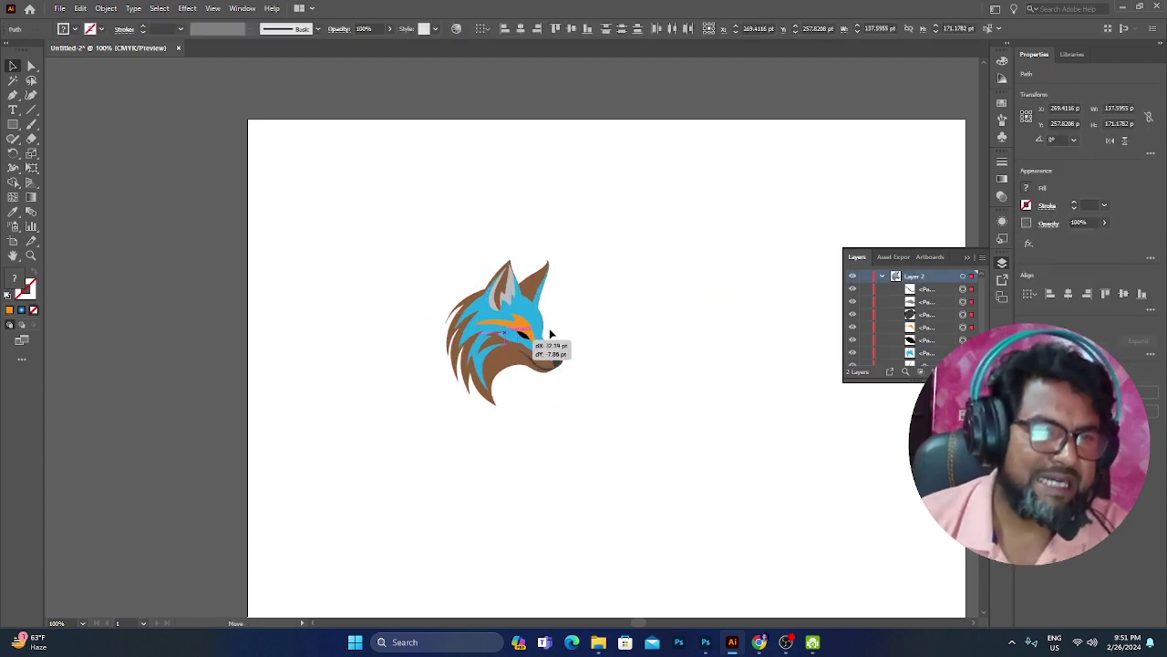
left_click(806, 225)
key("ctrl+plus")
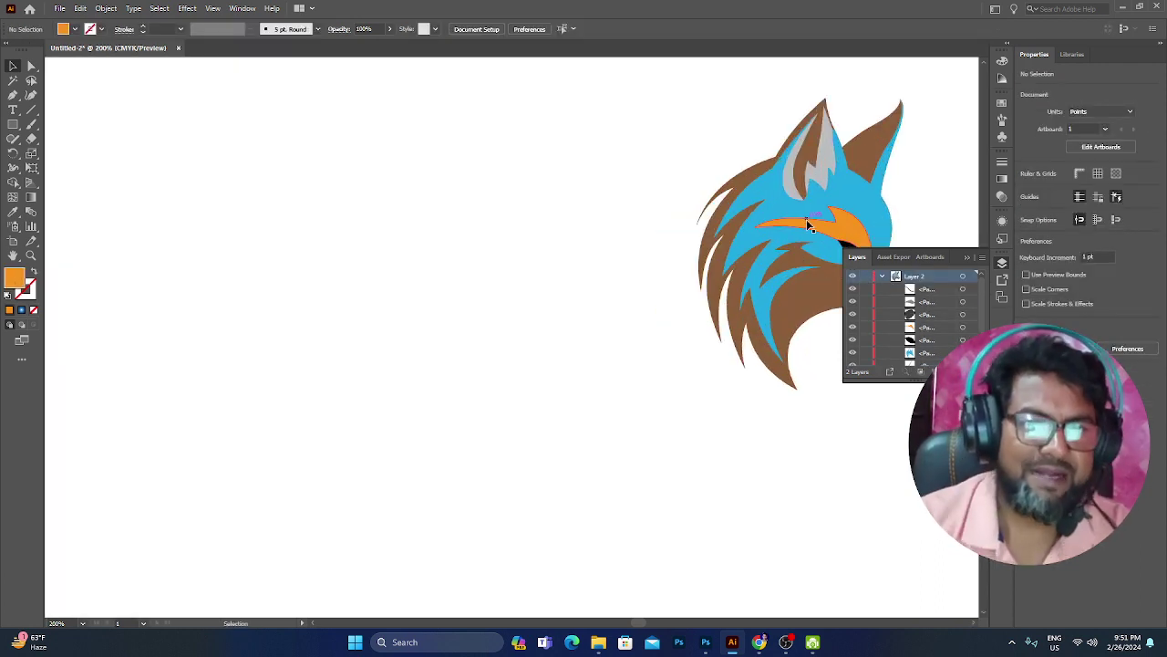
left_click_drag(772, 210, 517, 271)
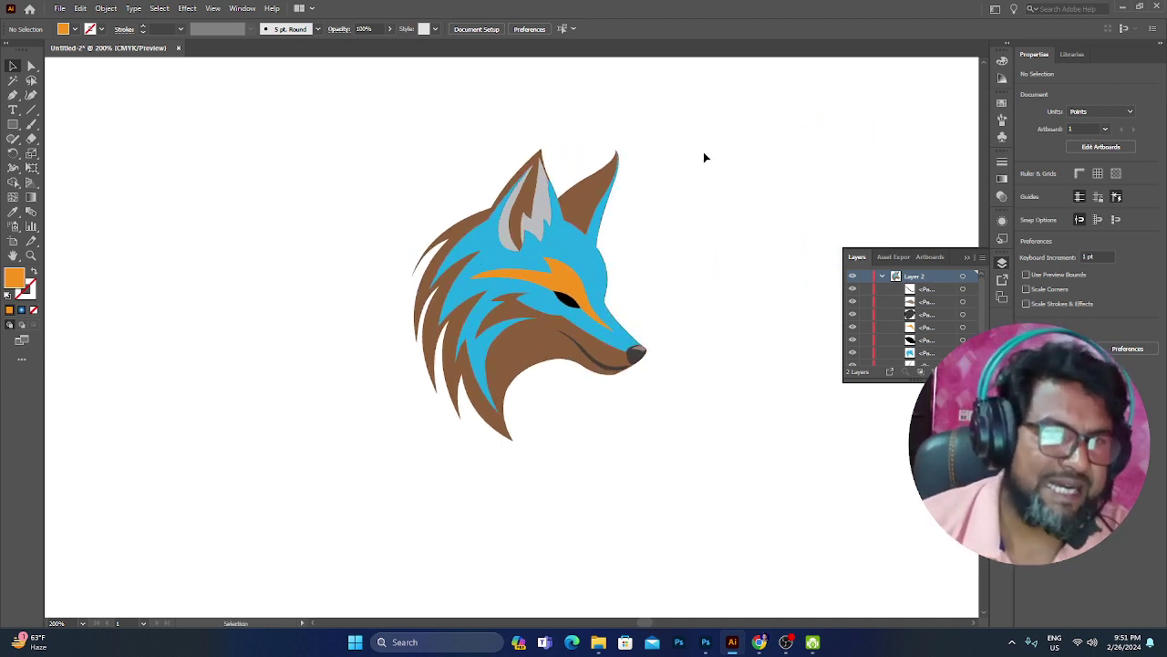
left_click_drag(710, 141, 378, 477)
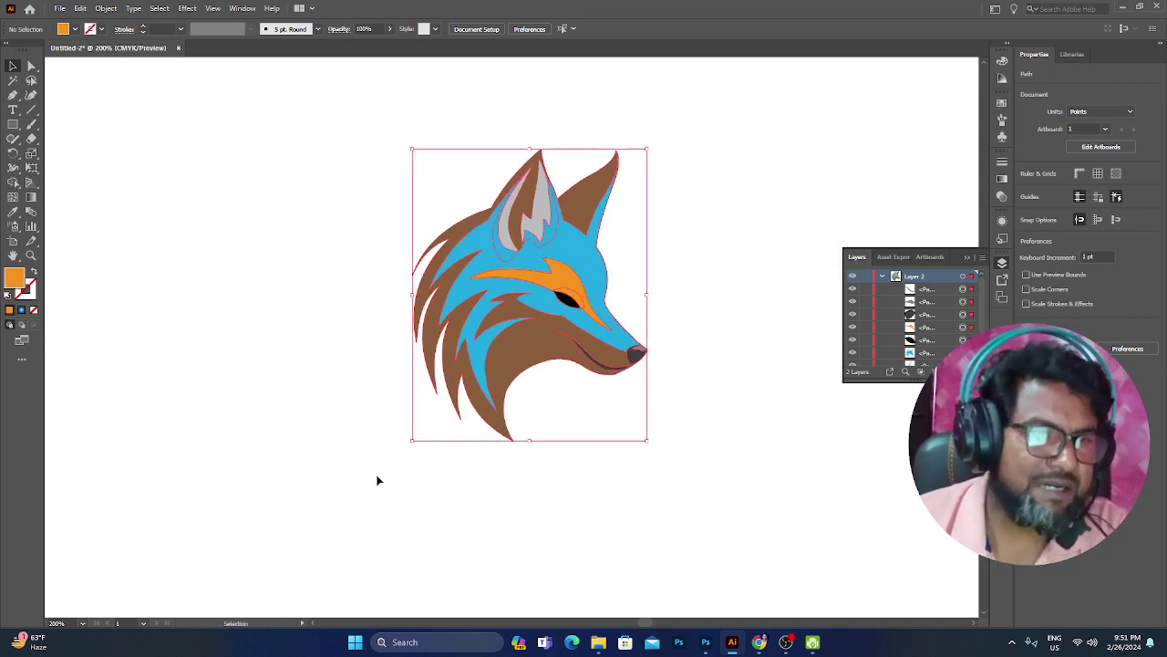
left_click(689, 263)
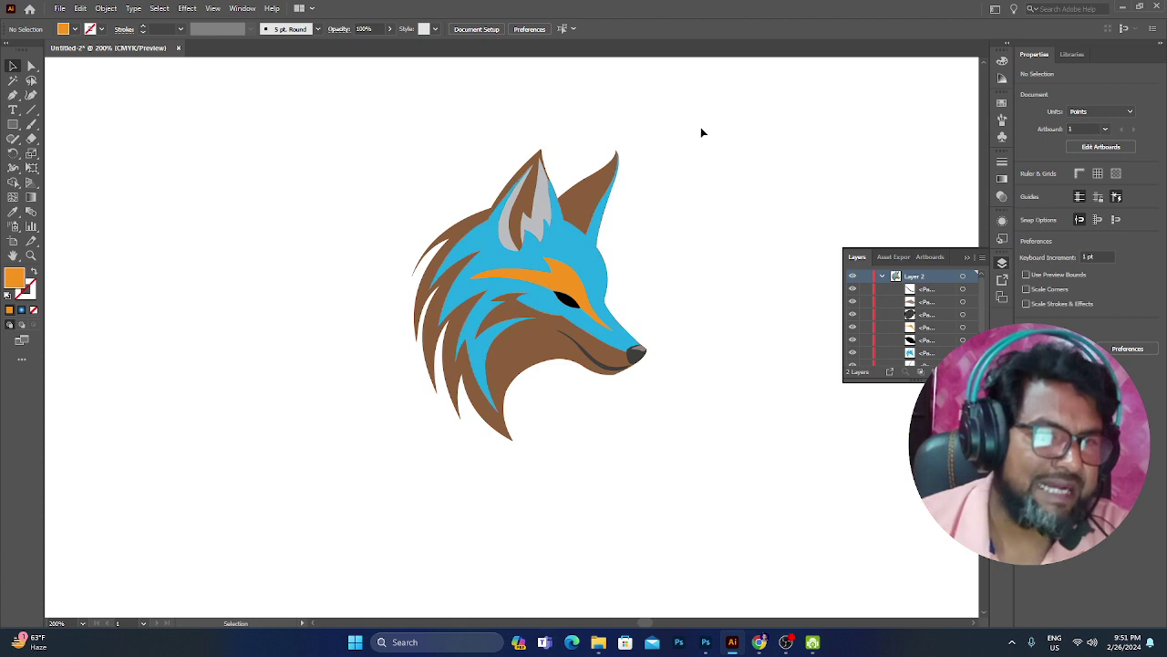
left_click_drag(696, 128, 216, 572)
left_click(629, 248)
left_click_drag(561, 272, 648, 311)
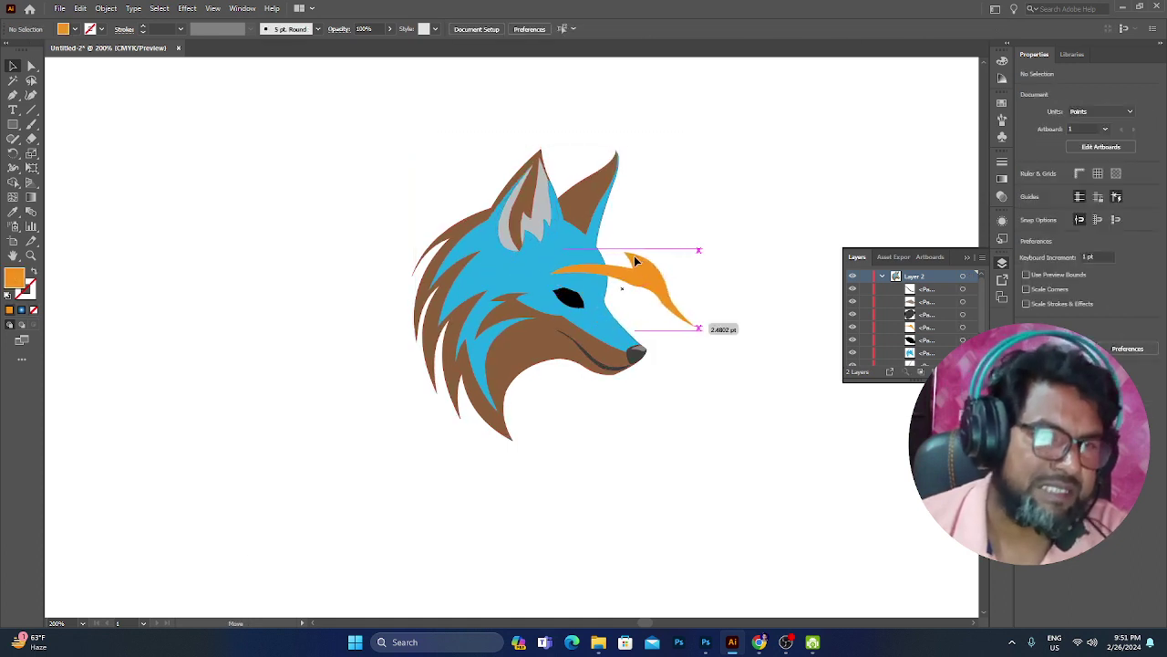
key("ctrl+z")
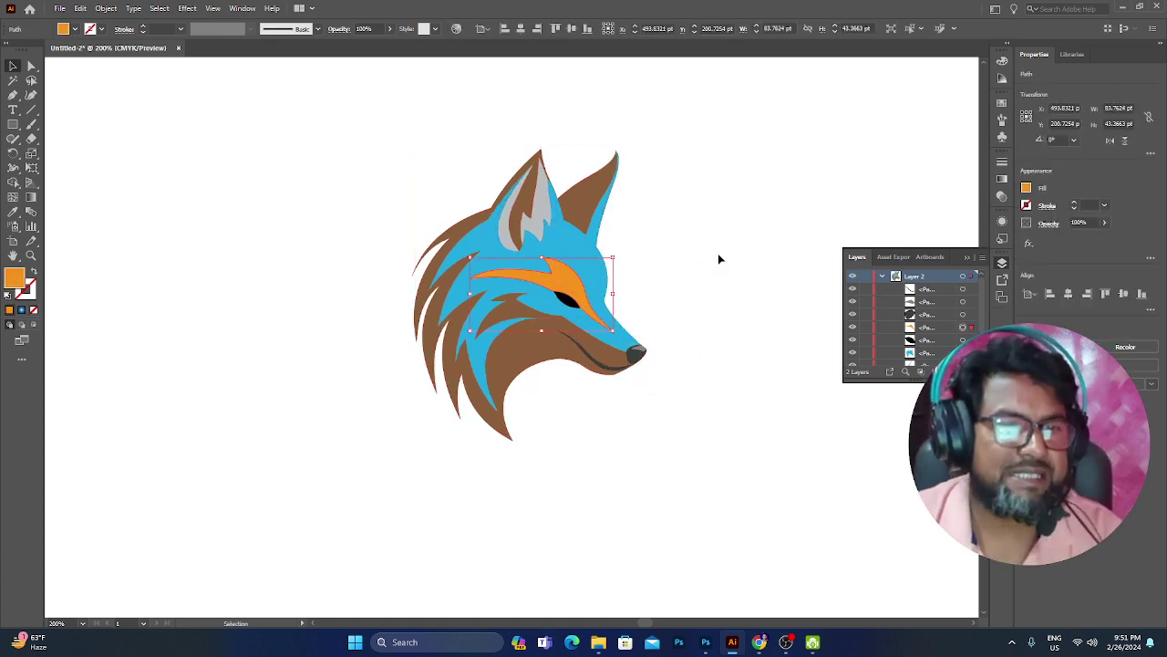
left_click(717, 254)
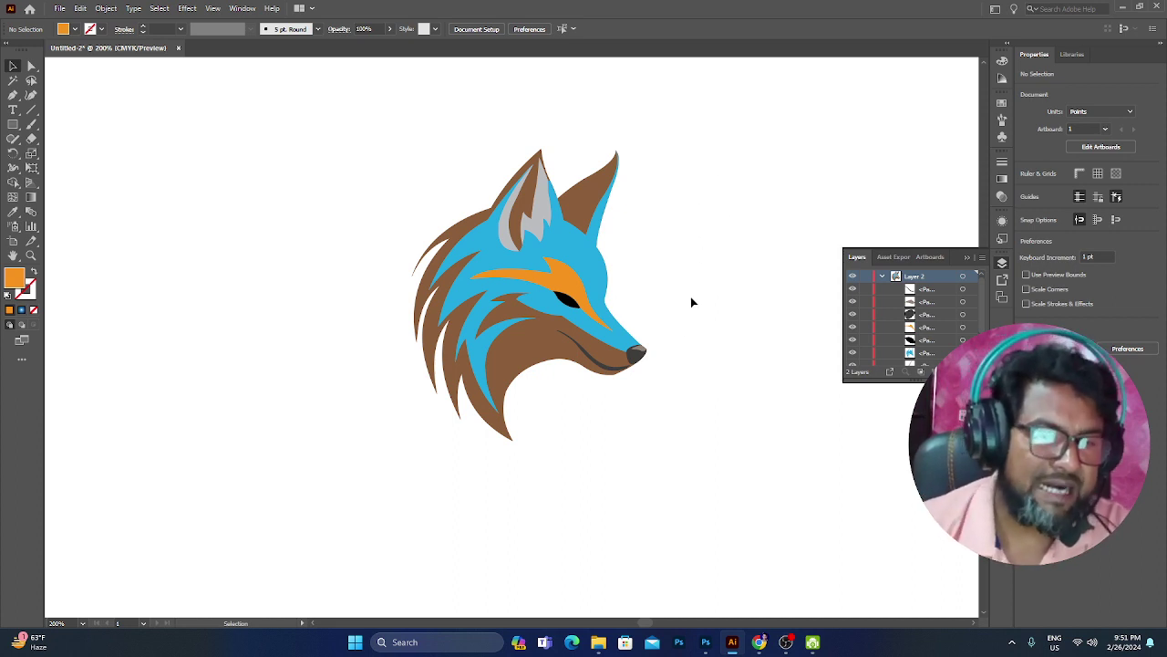
mouse_move(759, 642)
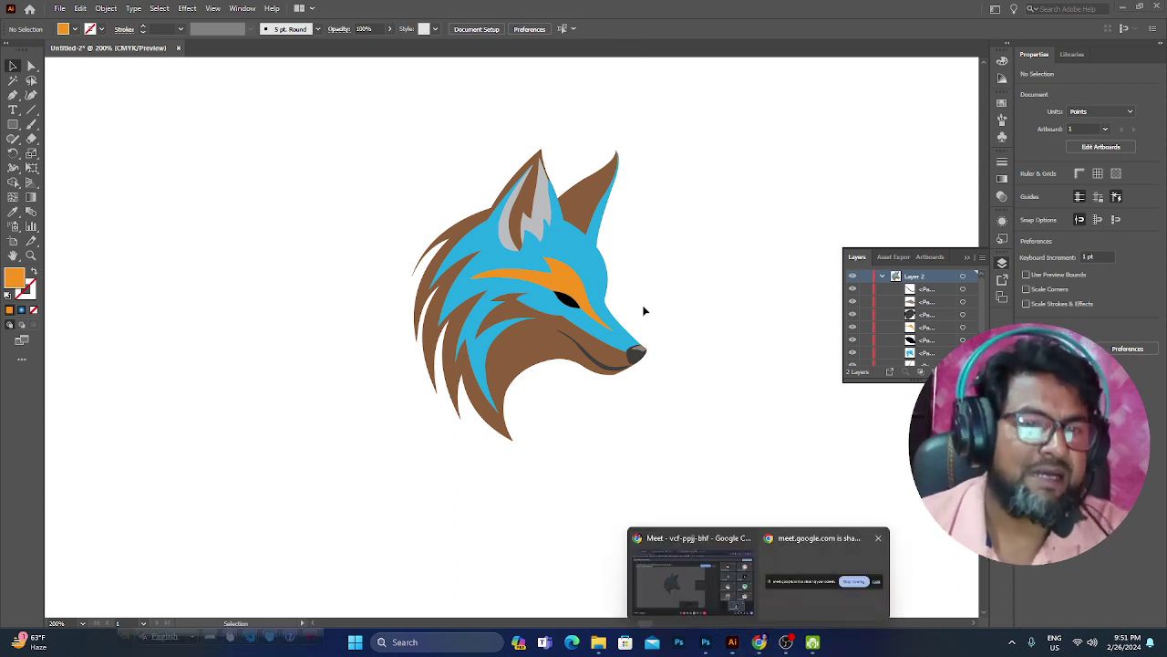
Step: In the Google Images tab, change the search from 'fox vector' to 'fox'
left_click(697, 569)
left_click(671, 11)
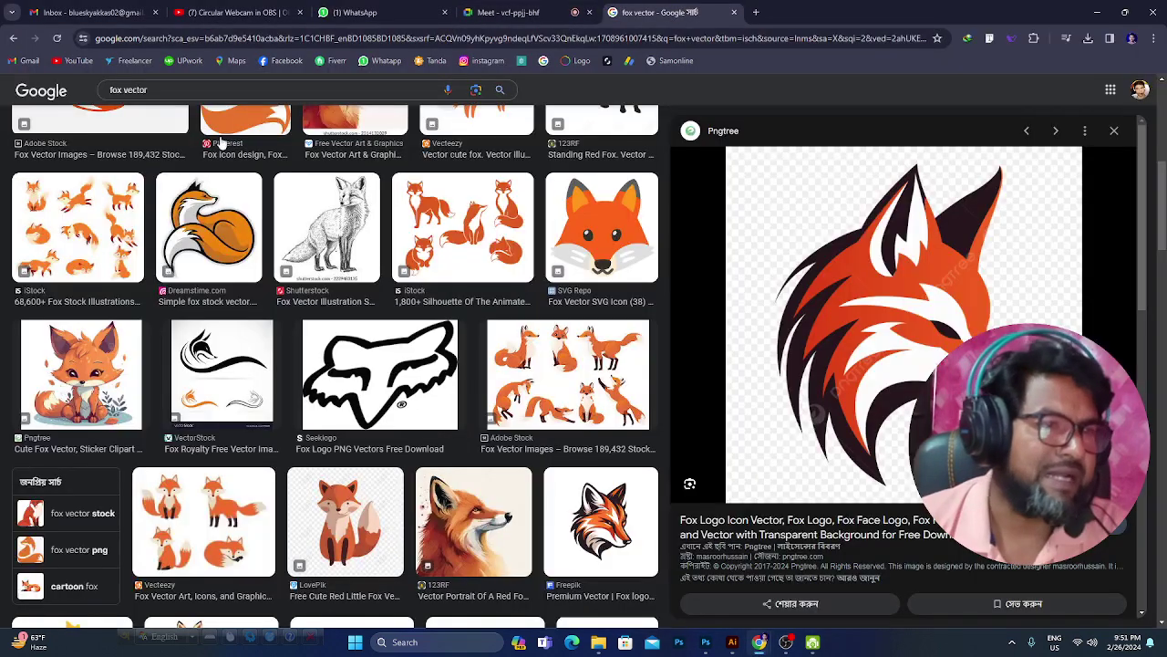
left_click(163, 92)
key("BackSpace")
key("BackSpace")
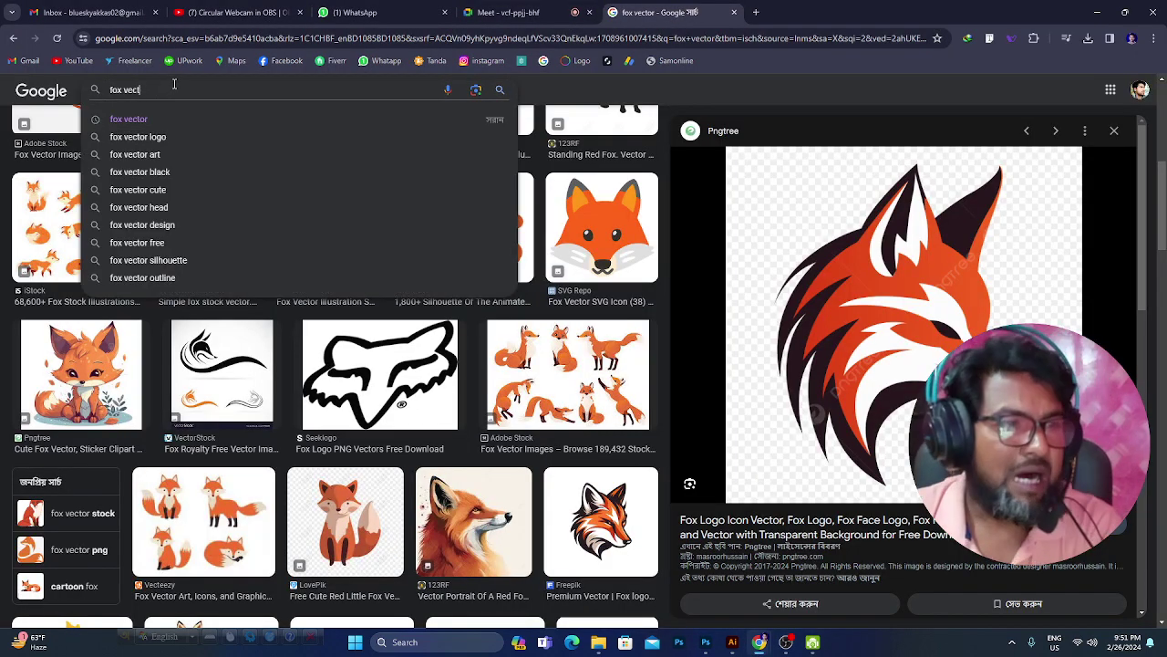
key("BackSpace")
key("BackSpace")
key("BackSpace")
key("BackSpace")
key("BackSpace")
key("Return")
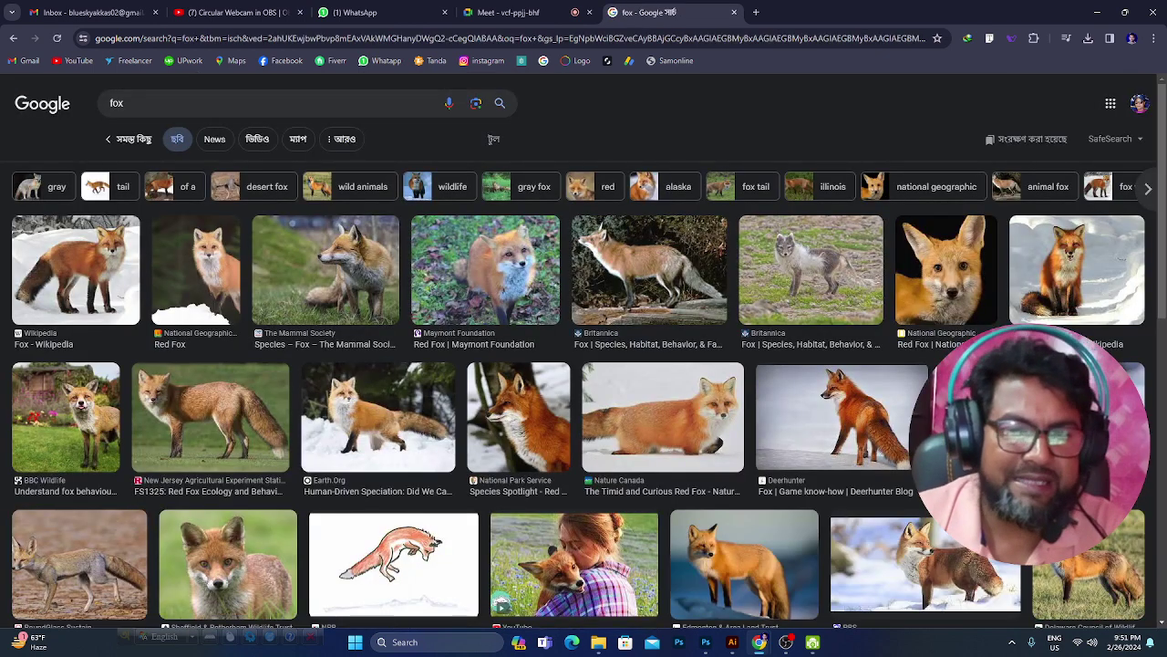
Step: Preview the National Geographic, Deerhunter and Nature Canada fox photos
left_click(961, 288)
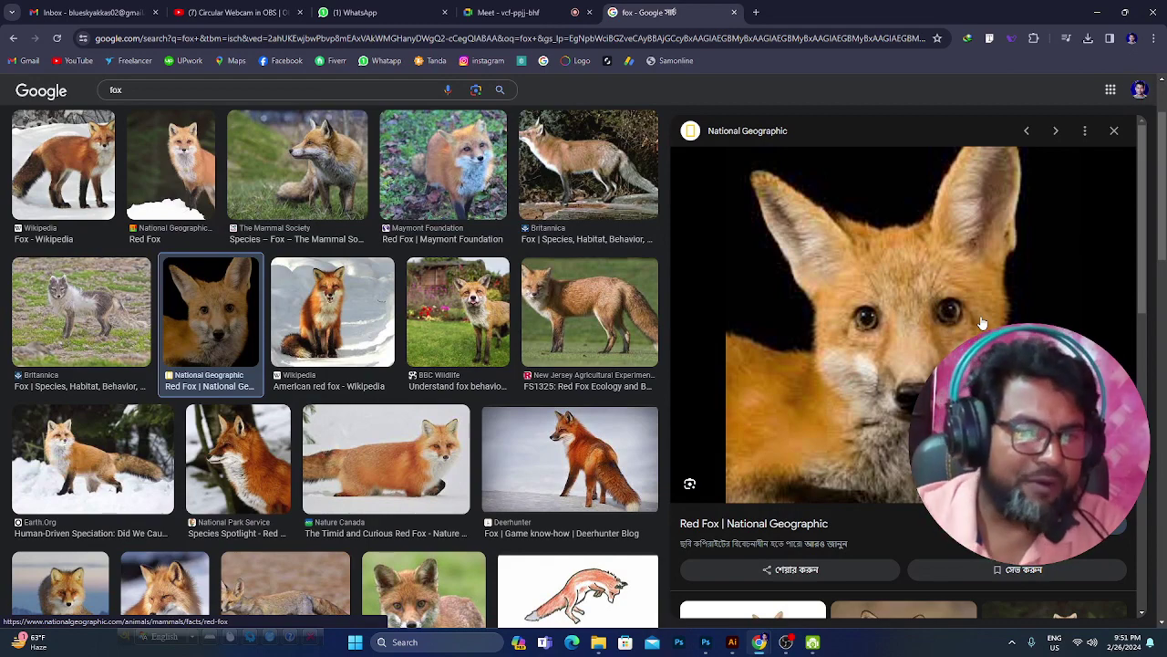
left_click(582, 479)
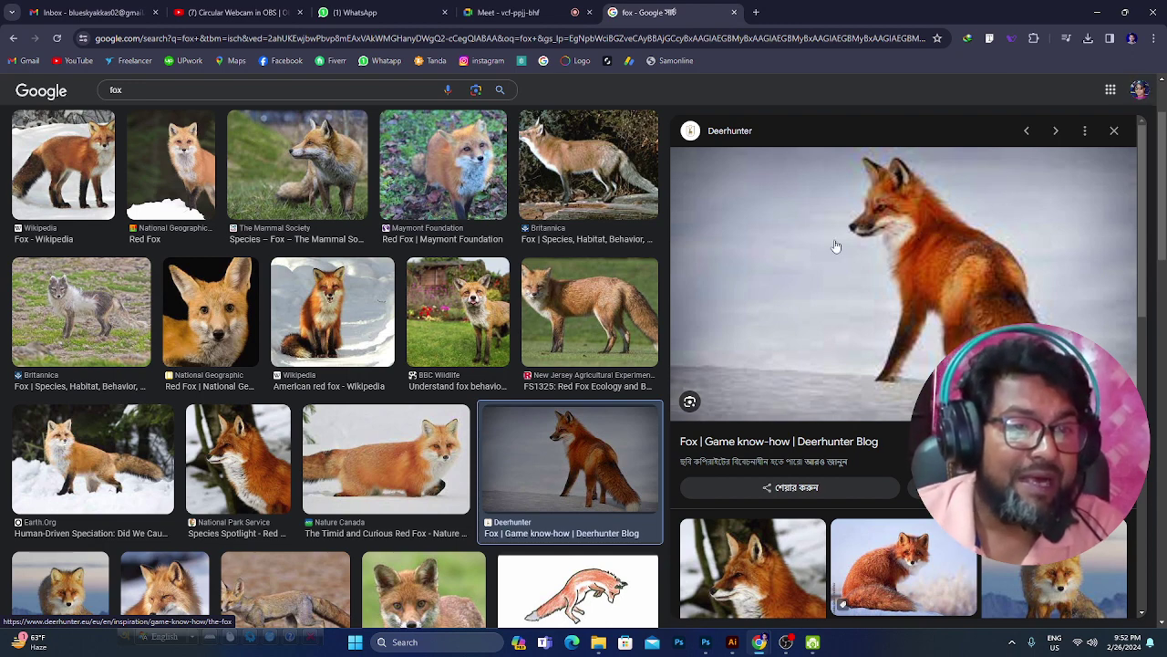
left_click(360, 477)
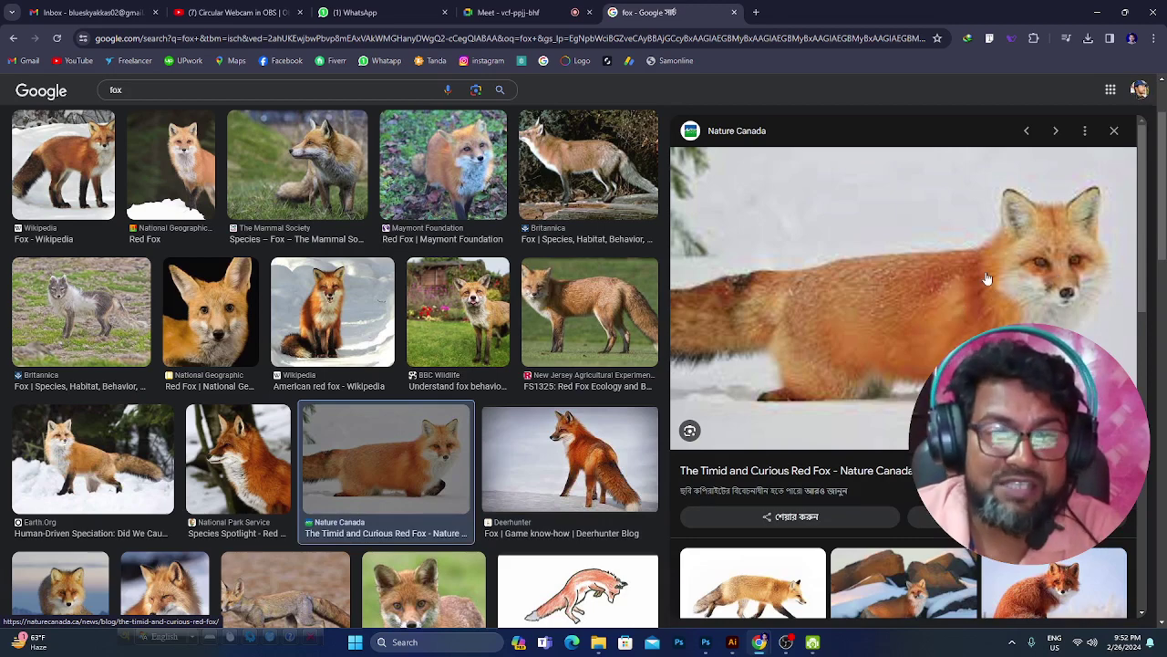
scroll(990, 282, "down", 1)
scroll(955, 298, "down", 3)
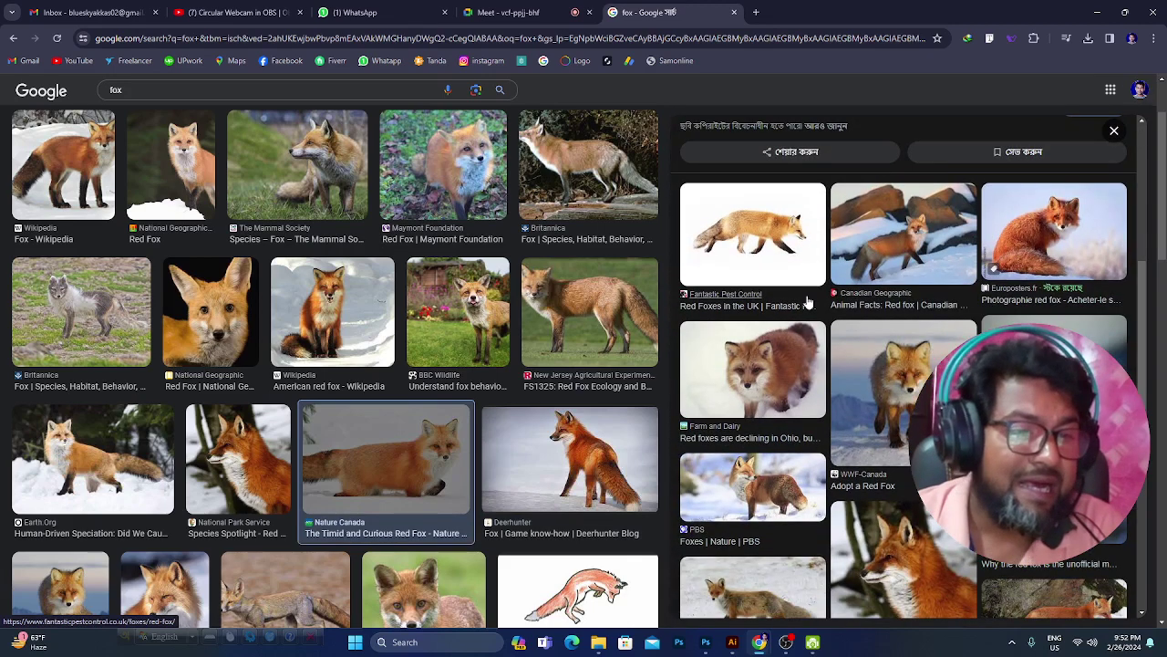
scroll(955, 298, "down", 2)
scroll(956, 297, "down", 2)
scroll(331, 351, "down", 1)
scroll(330, 351, "down", 3)
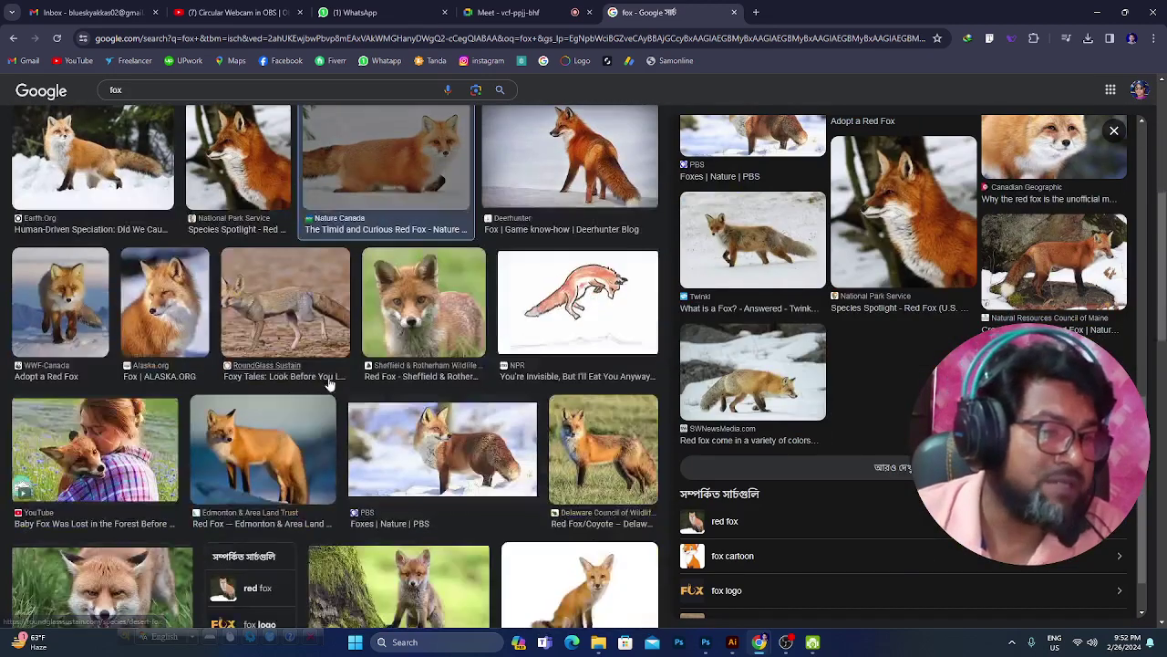
Step: Preview the Sheffield & Rotherham and Alaska.org fox photos, briefly zooming the page to 125%
left_click(410, 319)
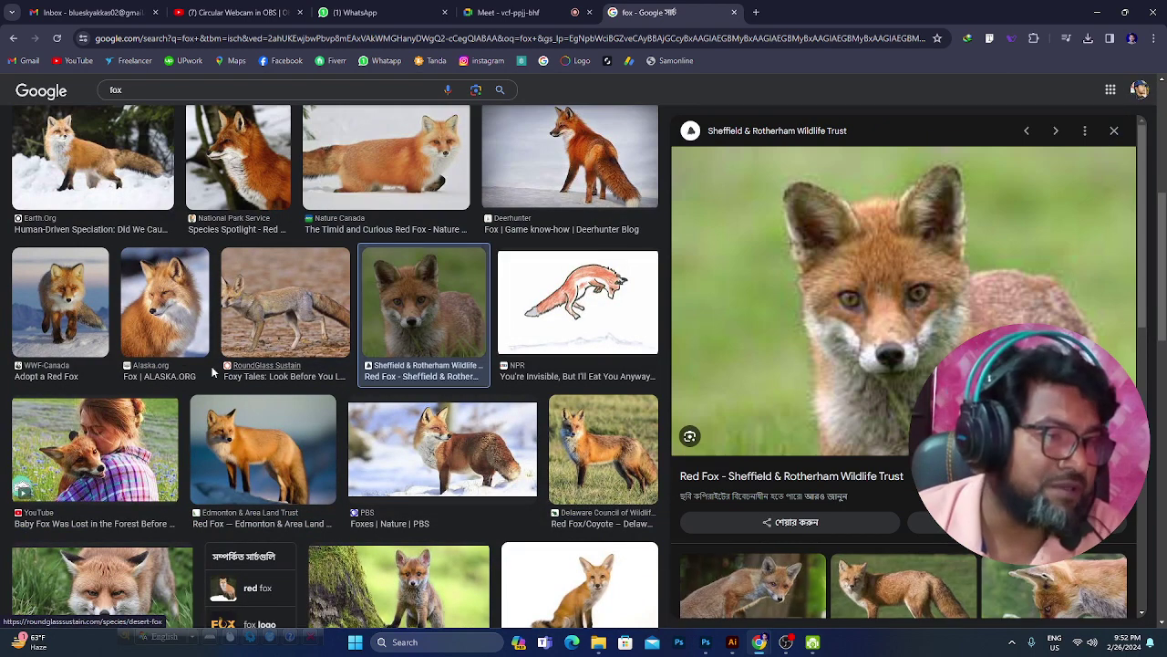
left_click(162, 325)
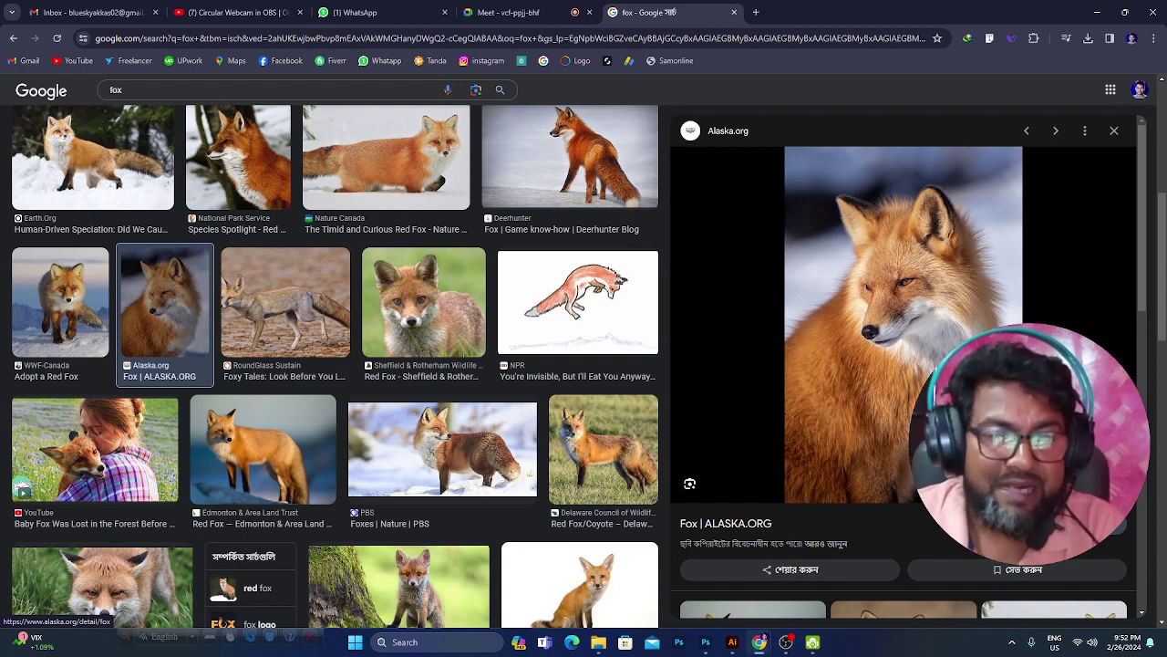
key("ctrl+plus")
key("ctrl+plus")
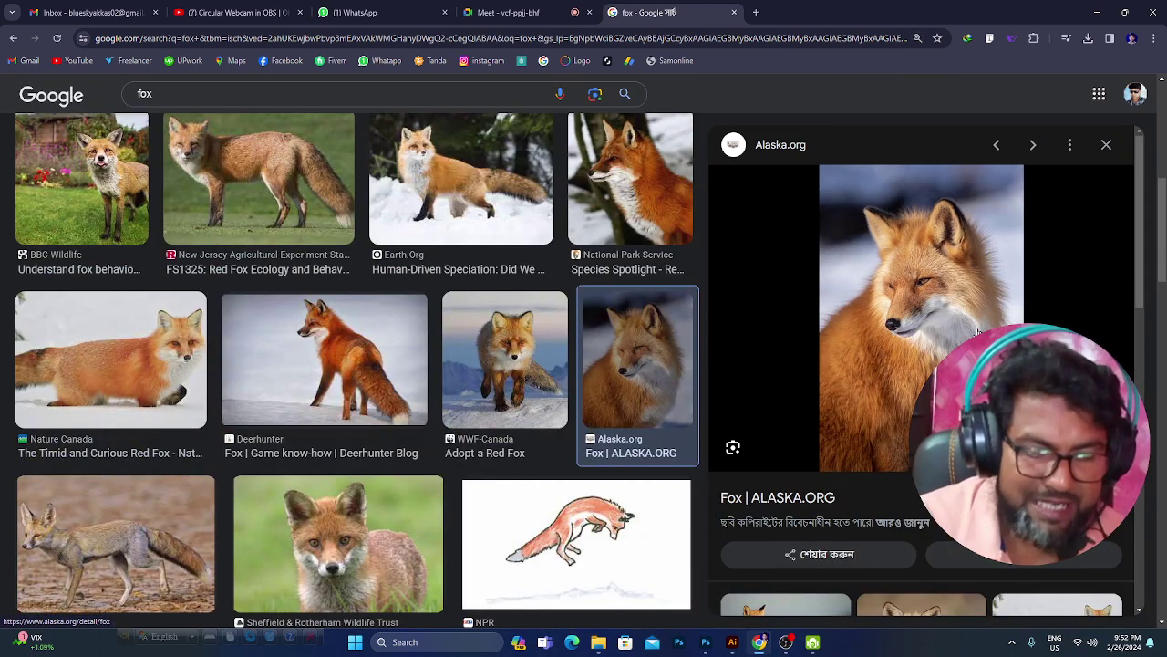
key("ctrl+minus")
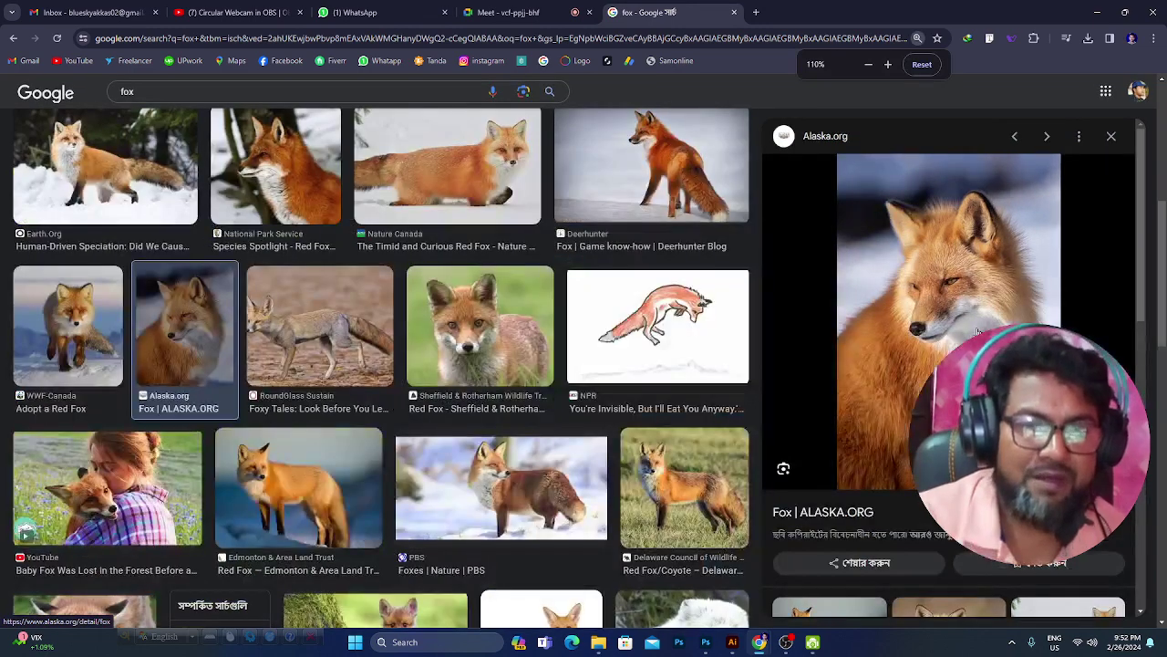
key("ctrl+minus")
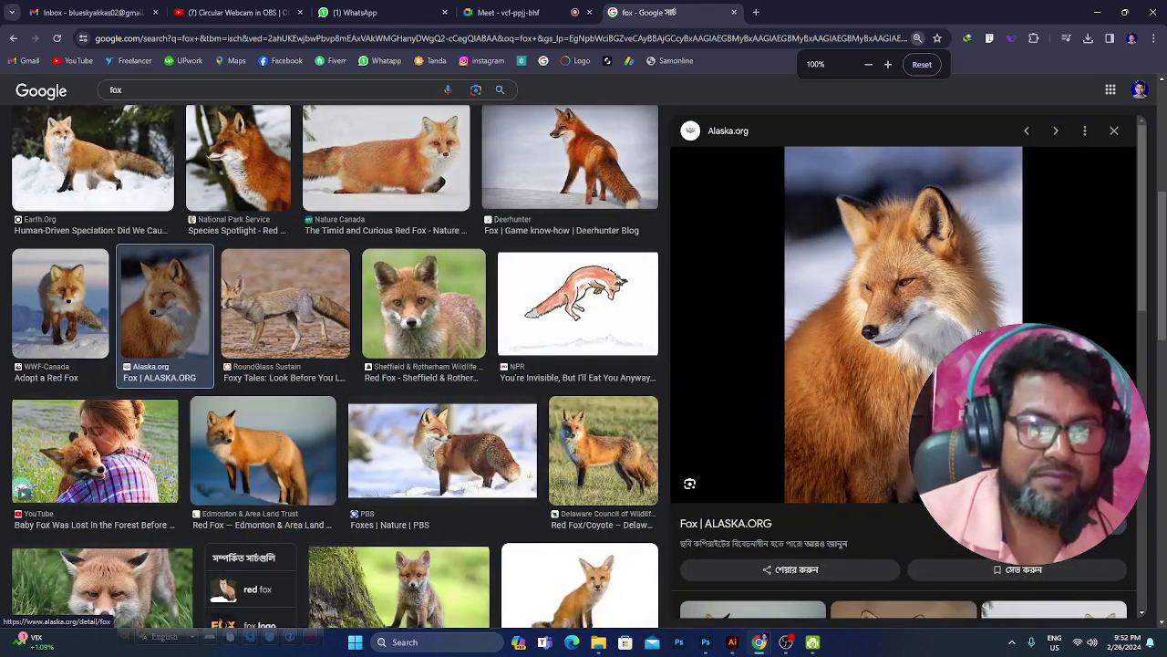